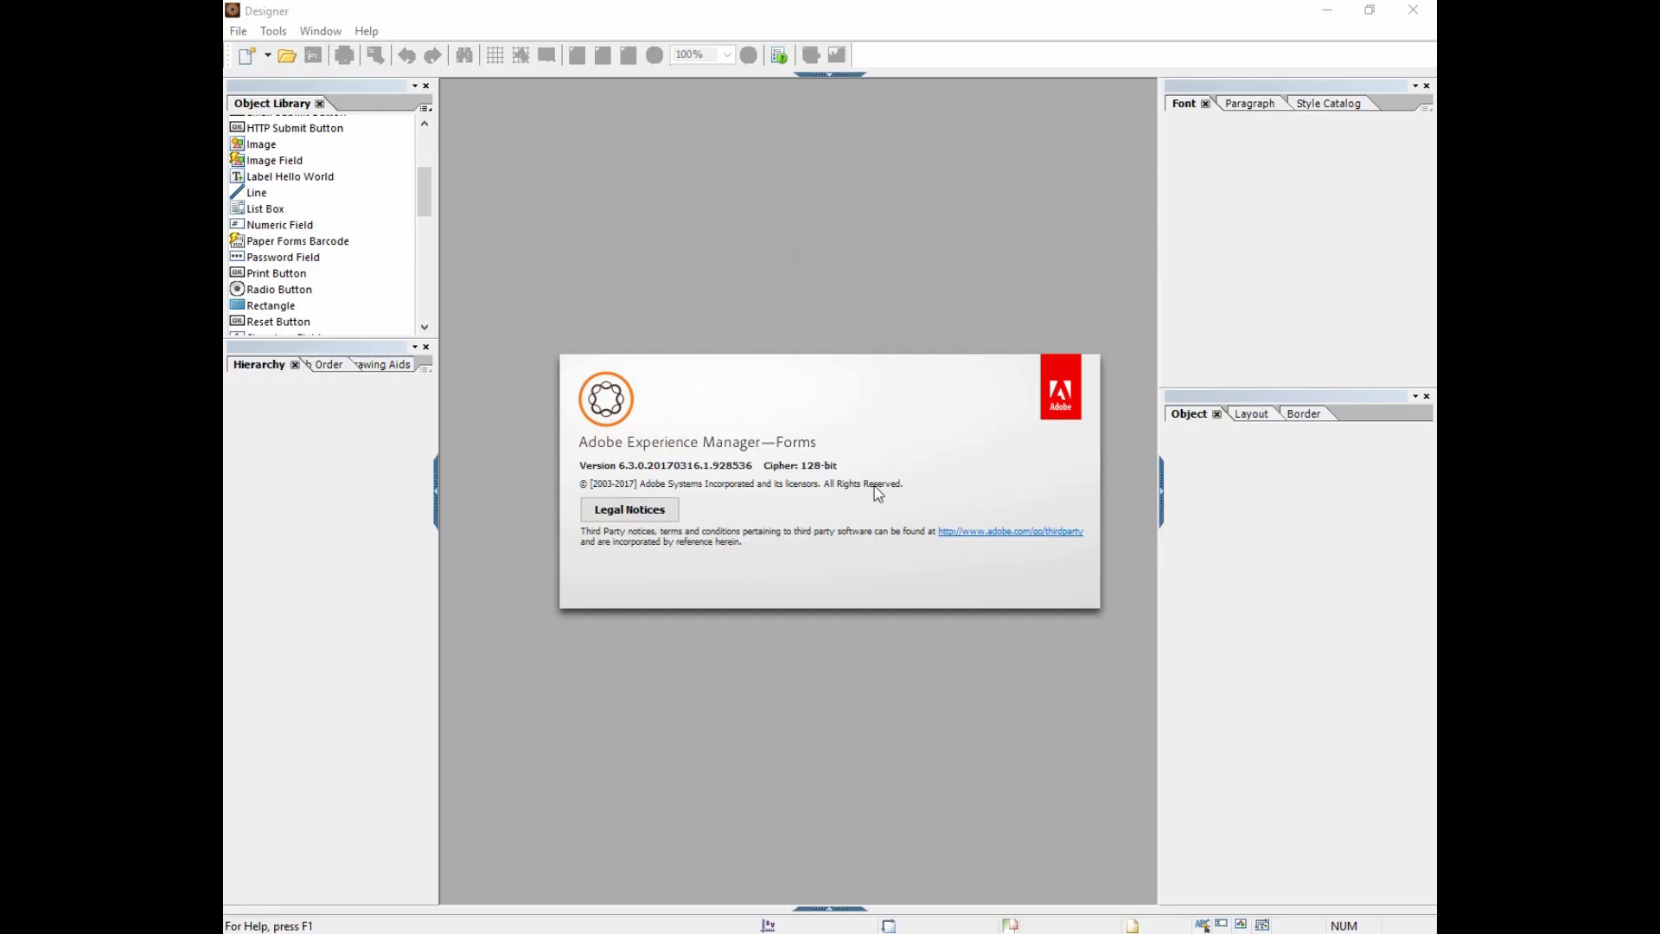
- Dismiss the splash screen and open the recent 'Template' form in Design View
{"action": "left_click", "coordinate": [738, 500]}
{"action": "left_click", "coordinate": [237, 30]}
{"action": "left_click", "coordinate": [290, 149]}
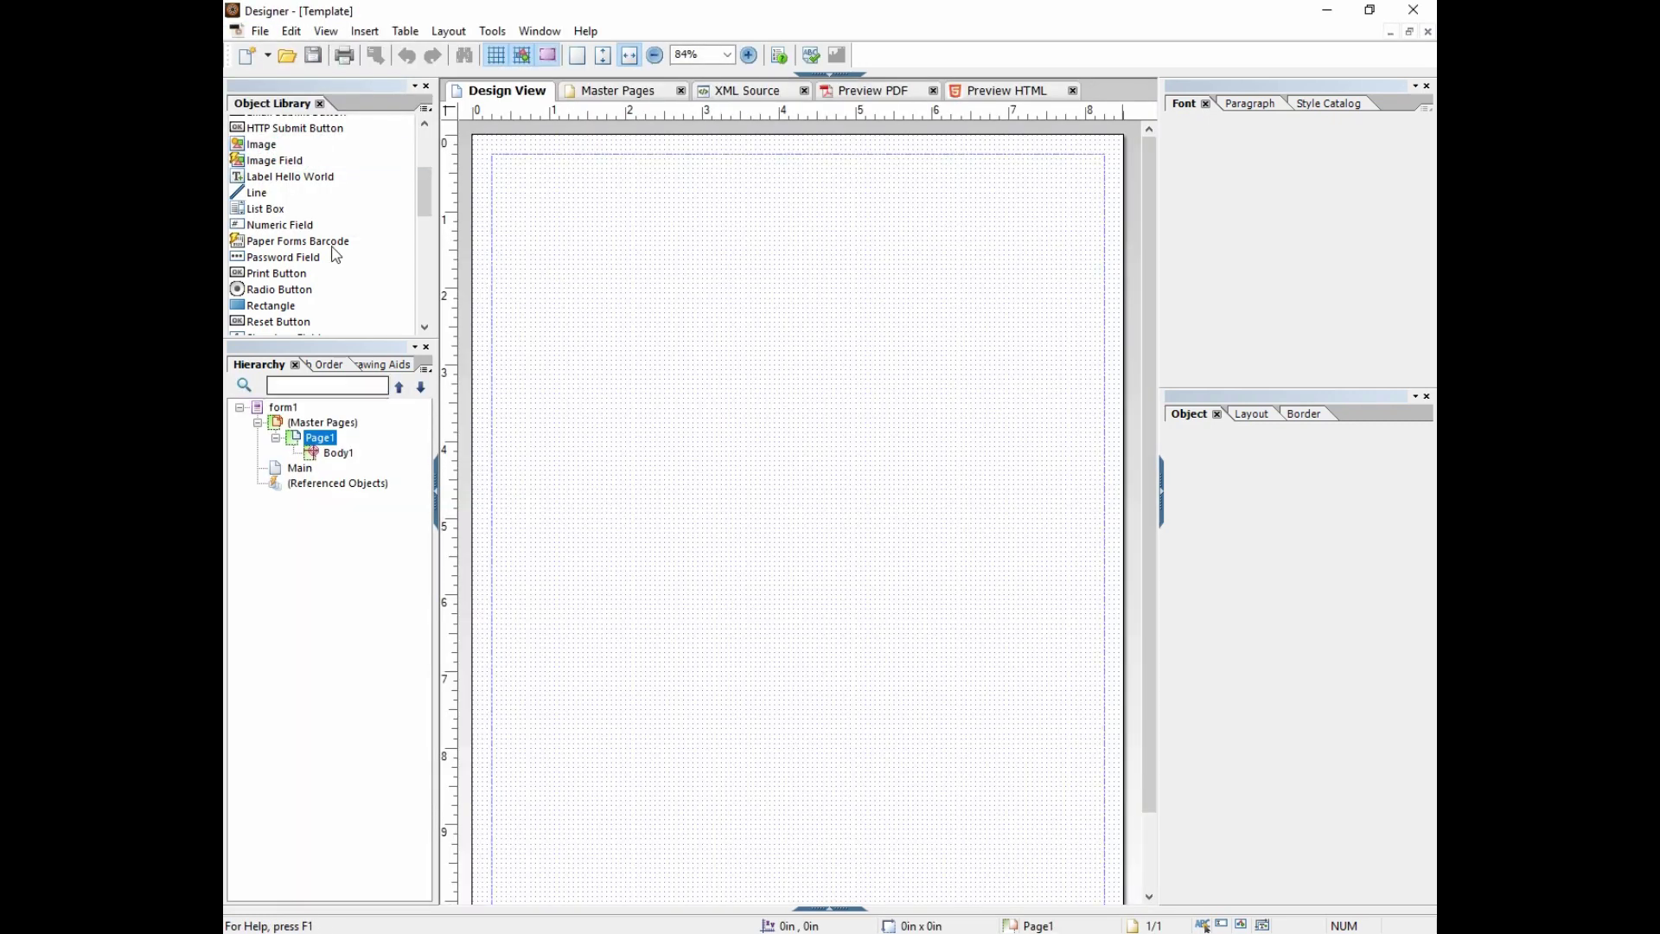
- Place the True Tech Troubleshooting Tutorials header, the website footer and a drop-down list on the page
{"action": "left_click_drag", "start_coordinate": [425, 192], "coordinate": [425, 259]}
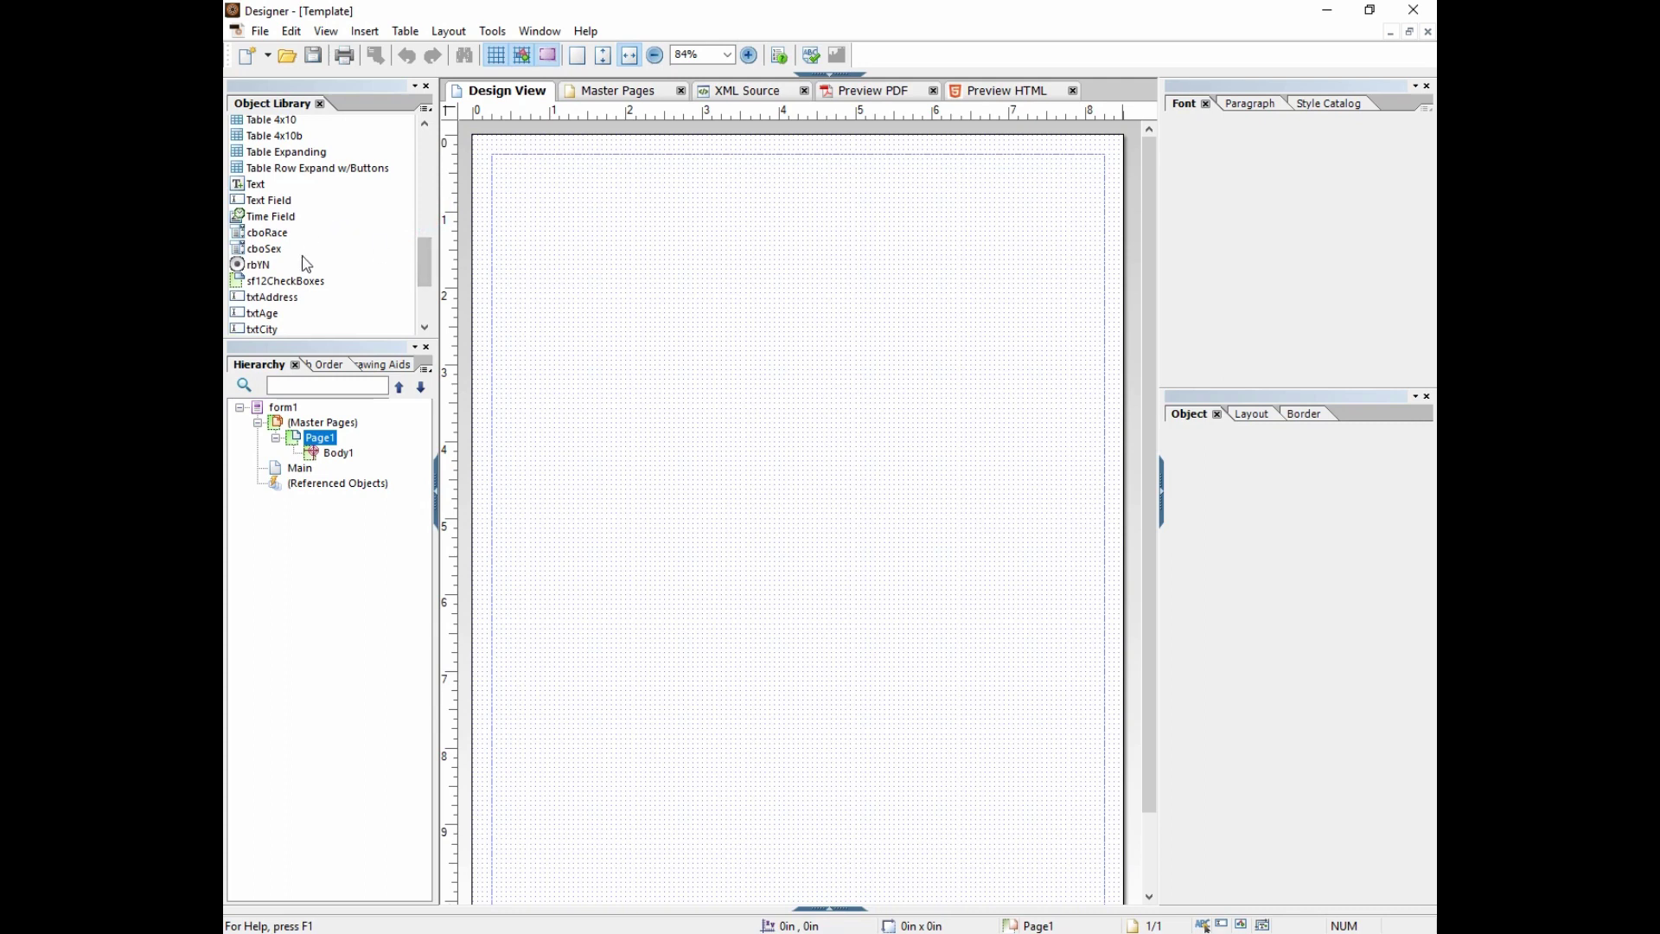
{"action": "scroll", "coordinate": [279, 315], "scroll_direction": "up", "scroll_amount": 3}
{"action": "left_click_drag", "start_coordinate": [260, 210], "coordinate": [606, 207]}
{"action": "left_click_drag", "start_coordinate": [258, 198], "coordinate": [740, 856]}
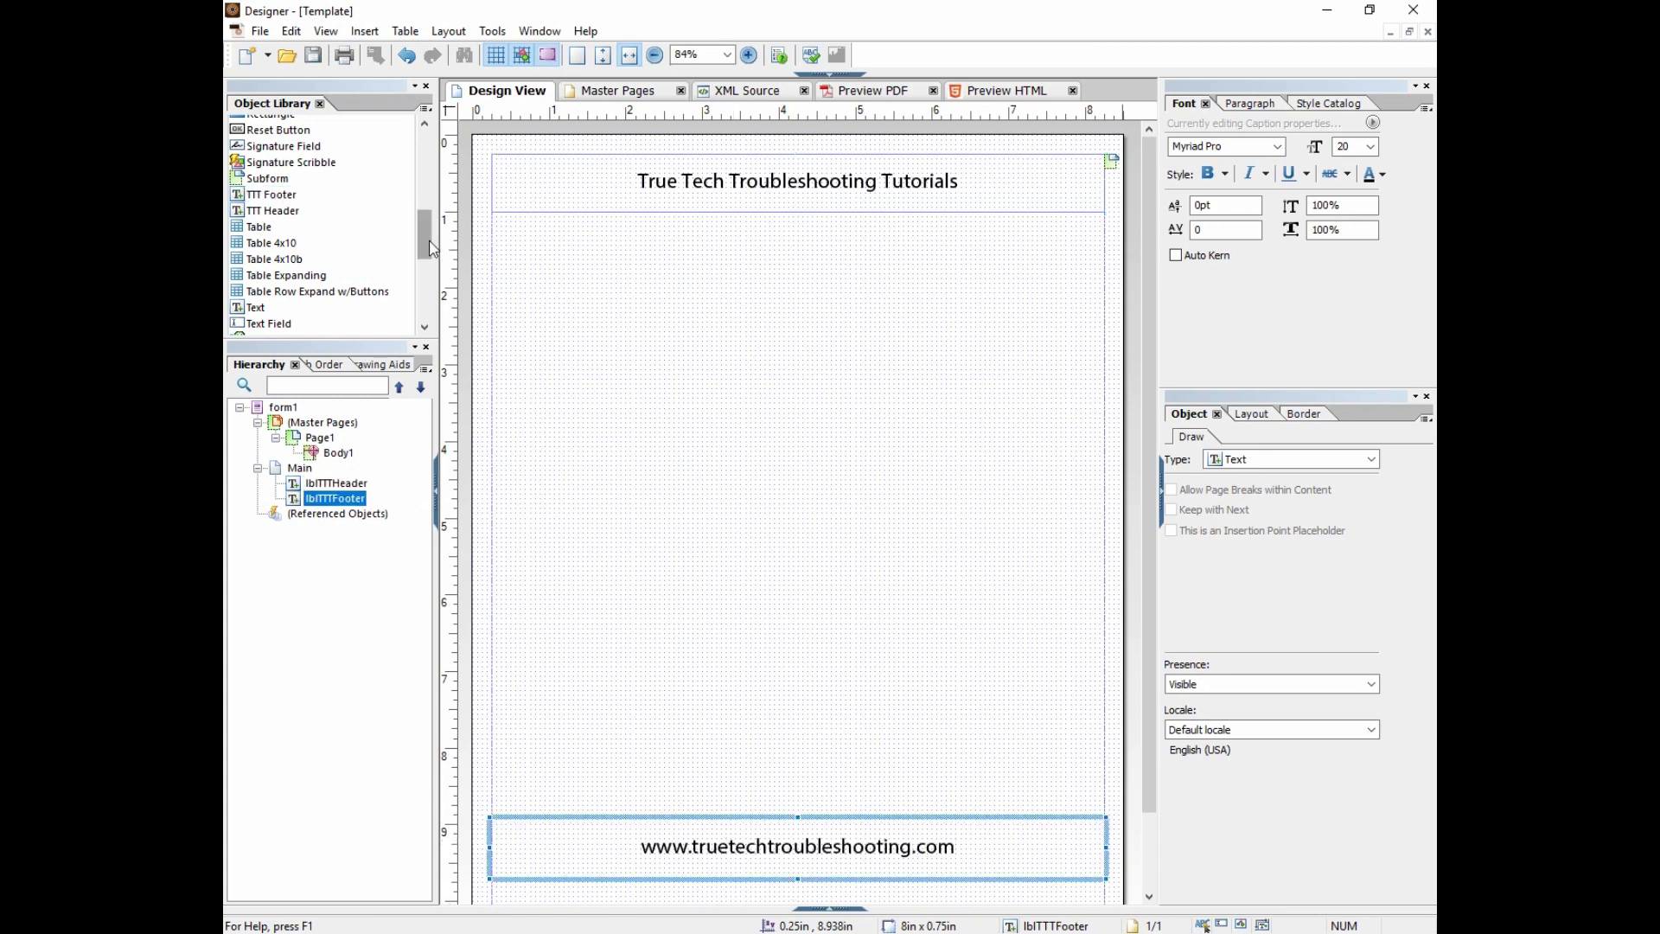
{"action": "left_click_drag", "start_coordinate": [428, 242], "coordinate": [433, 183]}
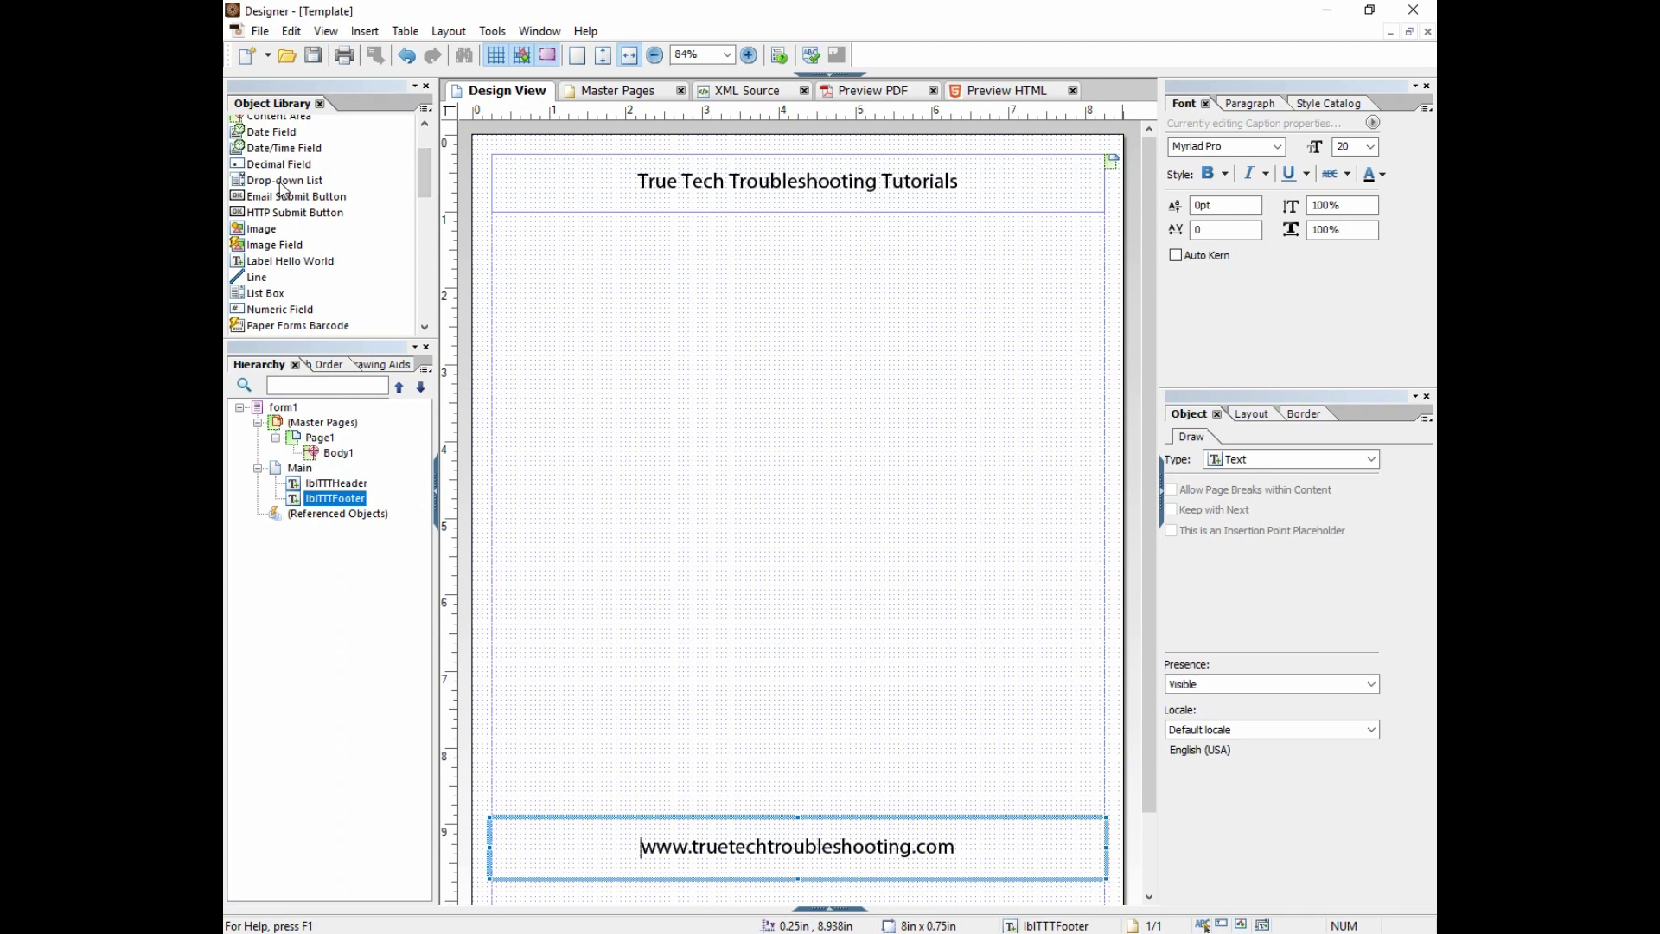
{"action": "left_click_drag", "start_coordinate": [284, 189], "coordinate": [664, 320]}
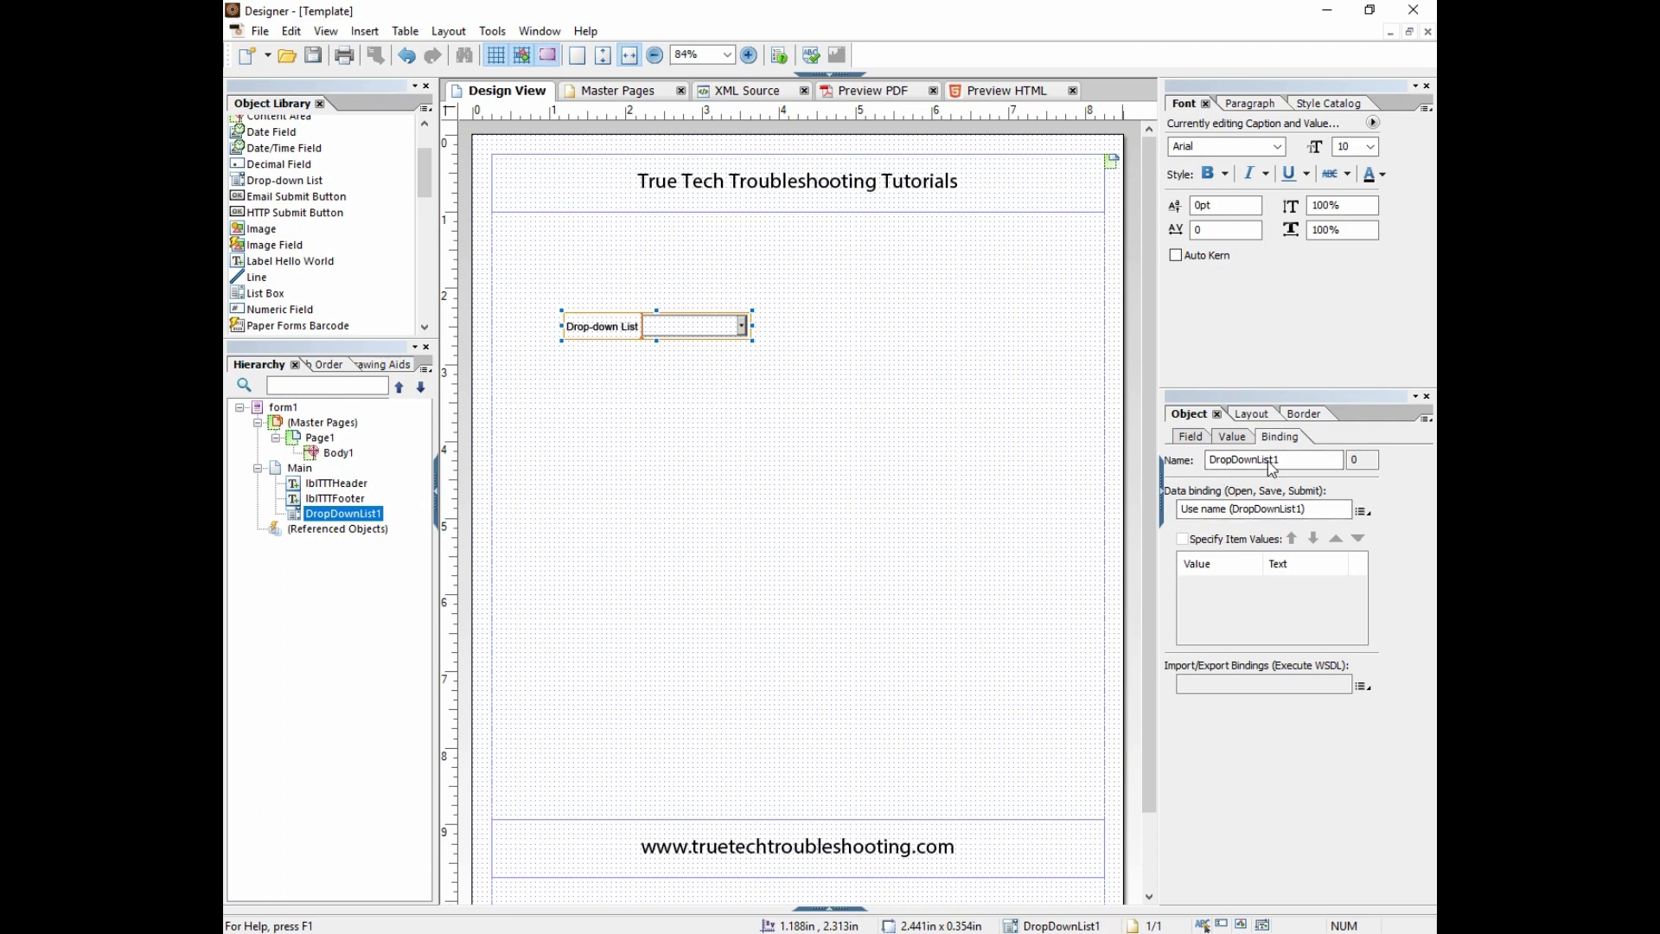
- Change the drop-down's caption to 'Choose a name.'
{"action": "left_click", "coordinate": [1189, 436]}
{"action": "left_click_drag", "start_coordinate": [1309, 495], "coordinate": [1210, 504]}
{"action": "type", "text": "Choose a name."}
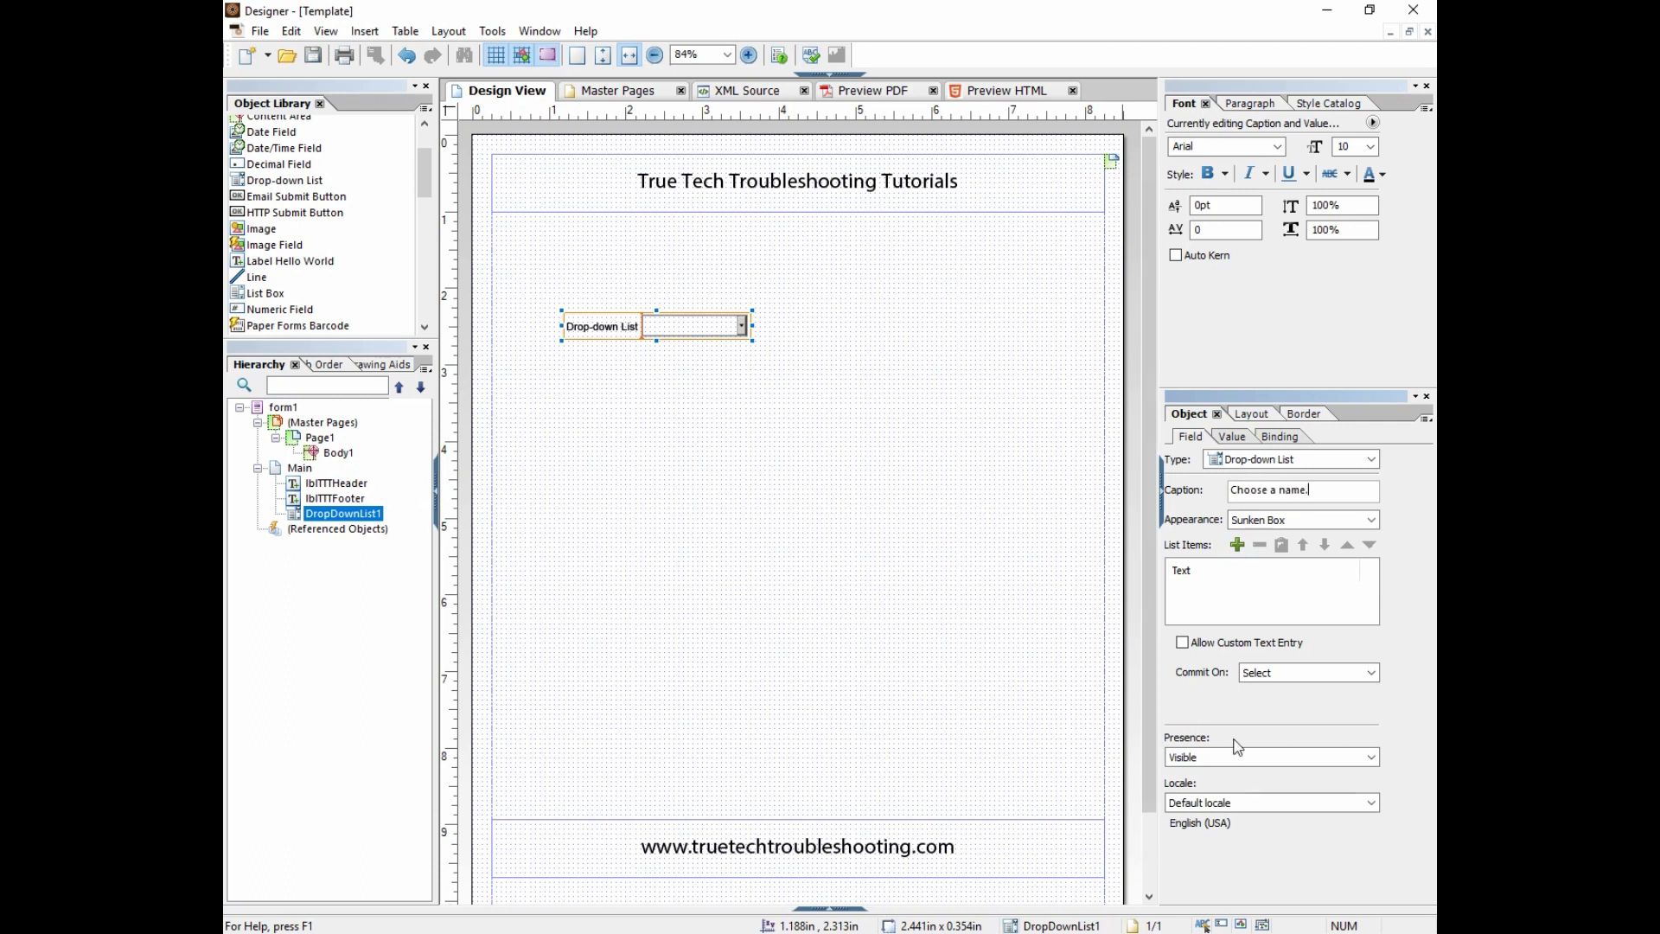
{"action": "left_click", "coordinate": [1217, 592]}
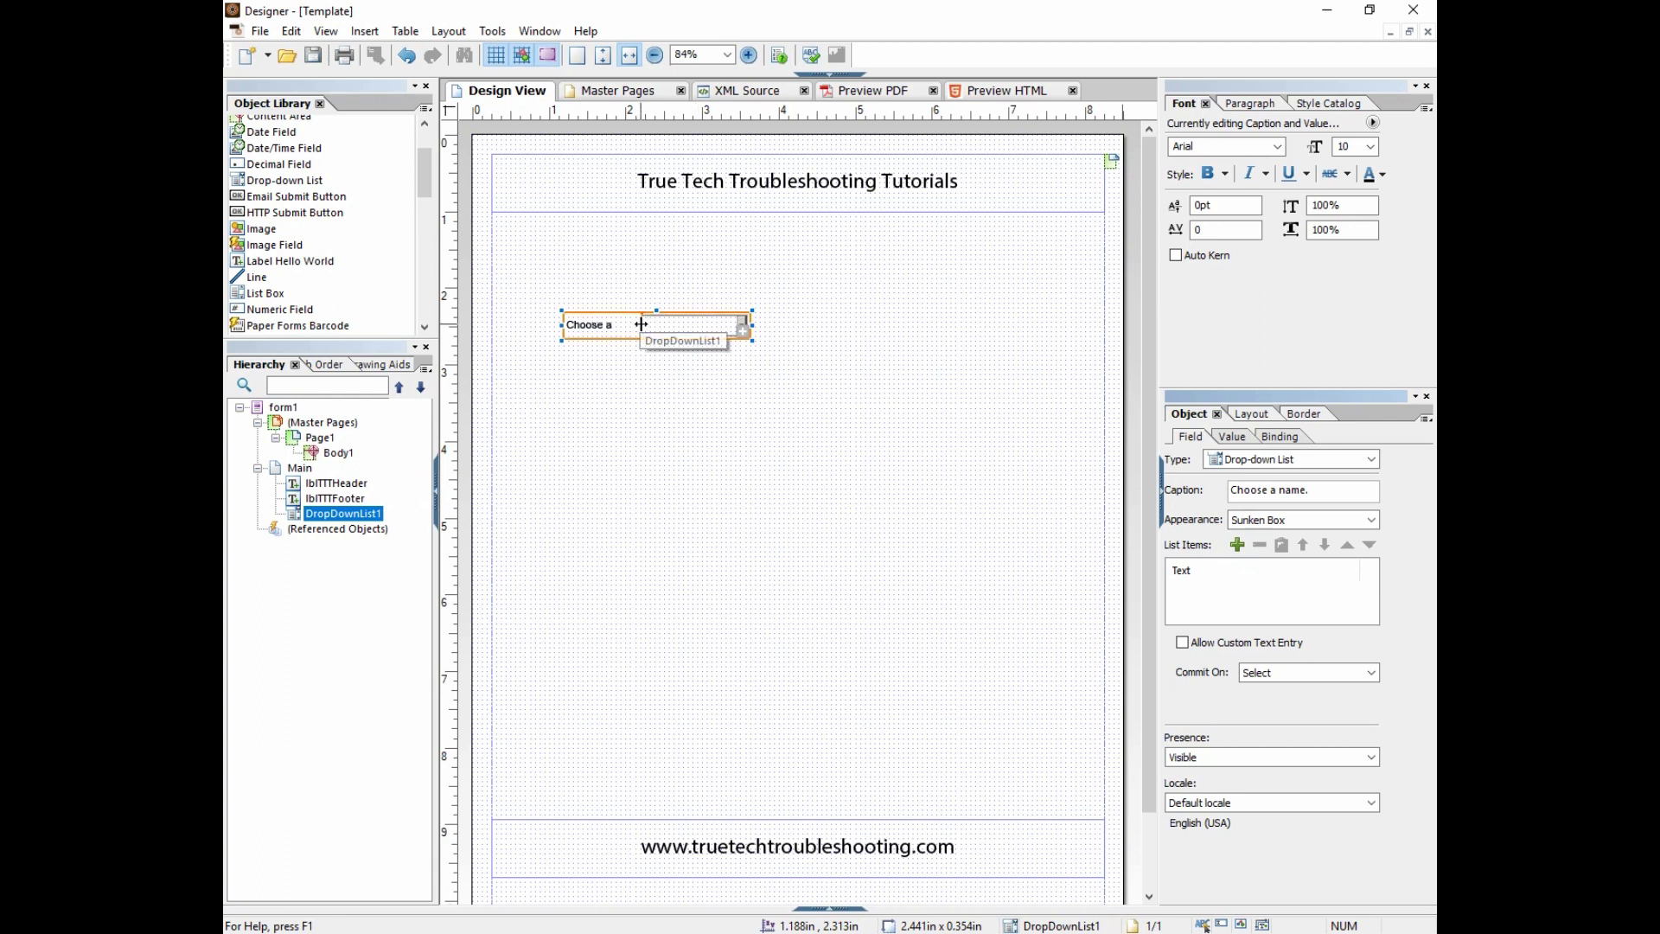
- Widen the drop-down and try Top and Bottom caption positions, settling on Left
{"action": "left_click_drag", "start_coordinate": [752, 325], "coordinate": [838, 326]}
{"action": "left_click", "coordinate": [1251, 413]}
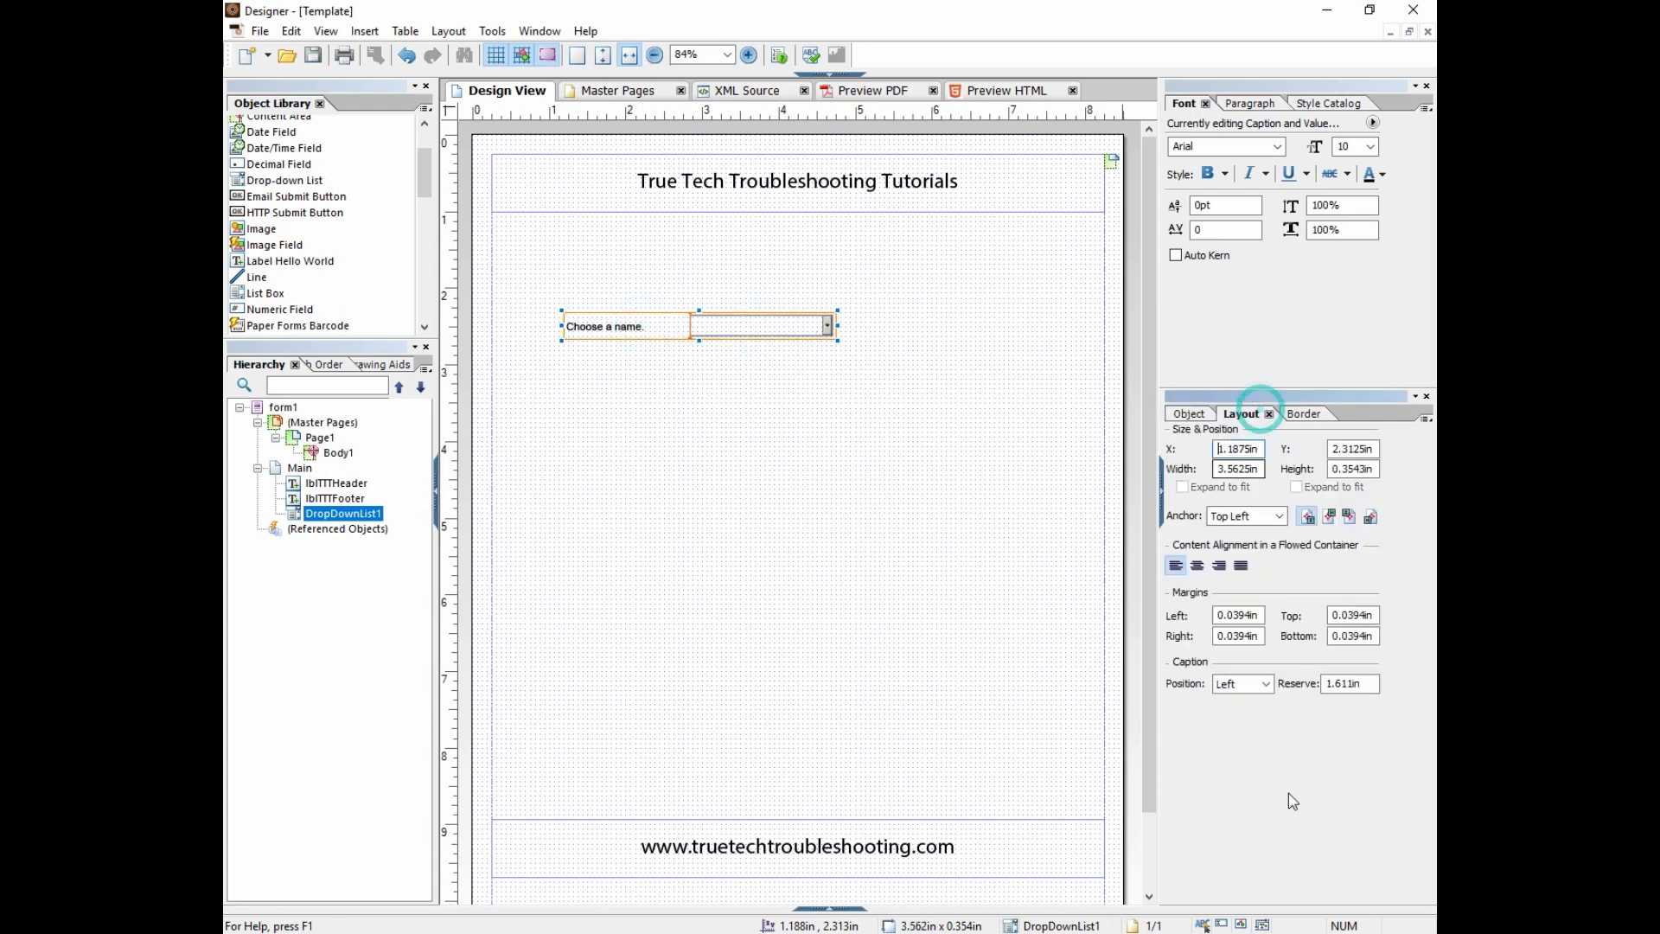
{"action": "left_click", "coordinate": [1266, 684]}
{"action": "left_click", "coordinate": [1229, 733]}
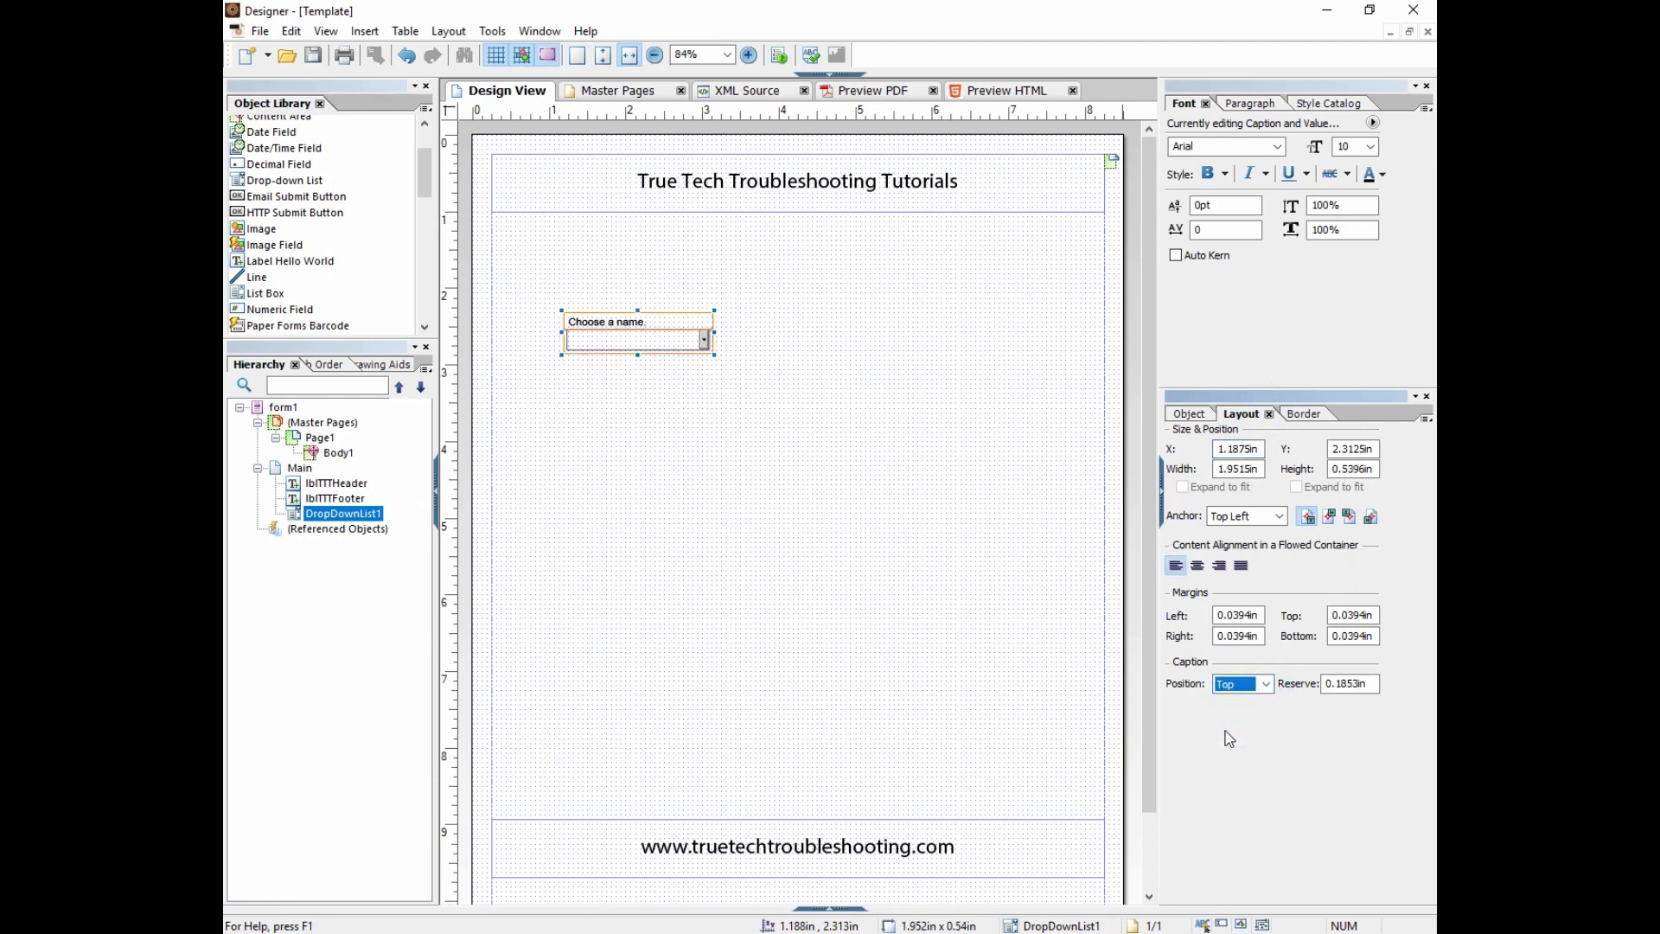
{"action": "left_click", "coordinate": [1249, 684]}
{"action": "left_click", "coordinate": [1243, 747]}
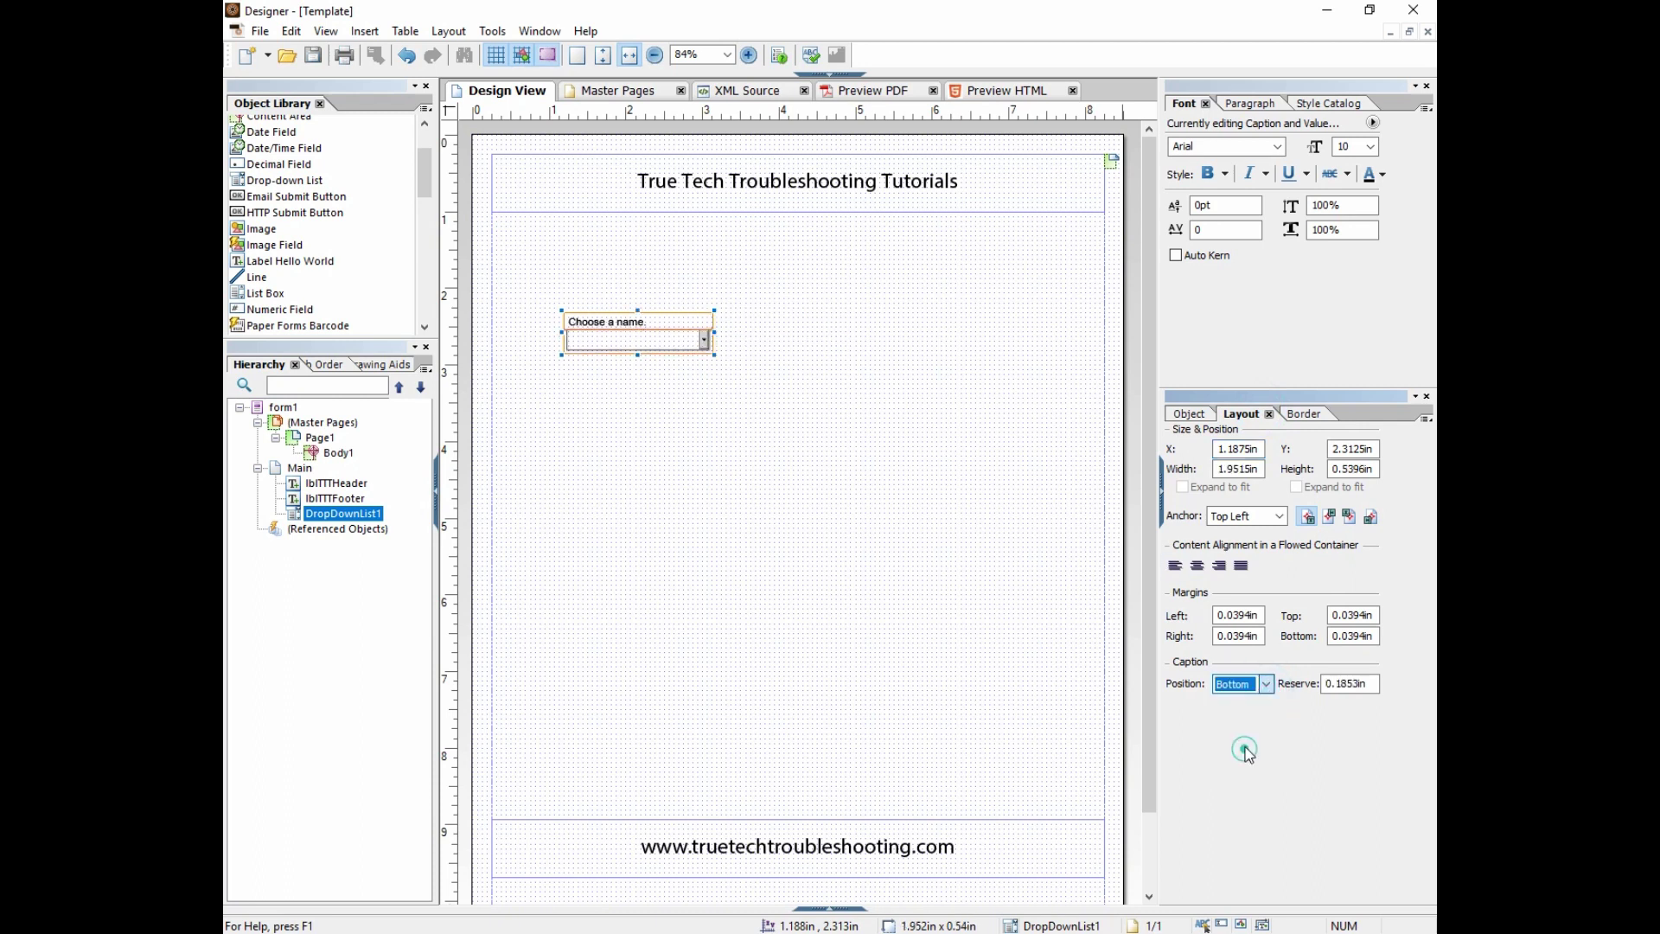
{"action": "left_click", "coordinate": [1266, 686]}
{"action": "left_click", "coordinate": [1235, 703]}
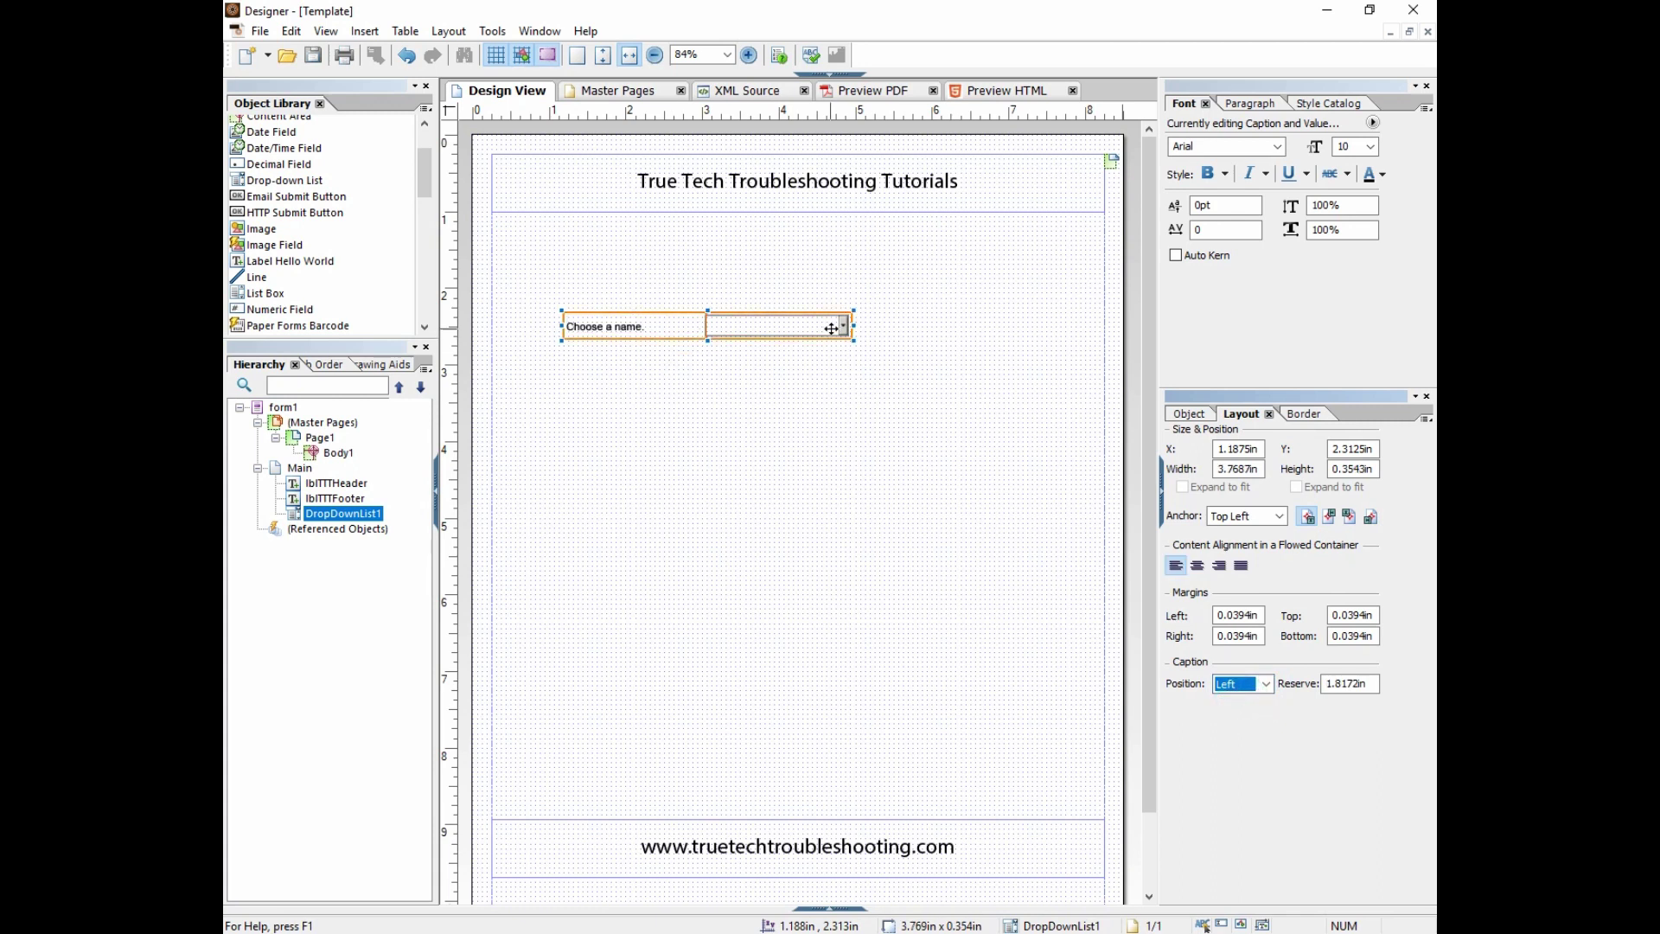
- Move the drop-down to the left margin and narrow it to 2.812 in wide
{"action": "left_click_drag", "start_coordinate": [749, 326], "coordinate": [609, 327]}
{"action": "left_click", "coordinate": [802, 326]}
{"action": "left_click_drag", "start_coordinate": [802, 326], "coordinate": [732, 326]}
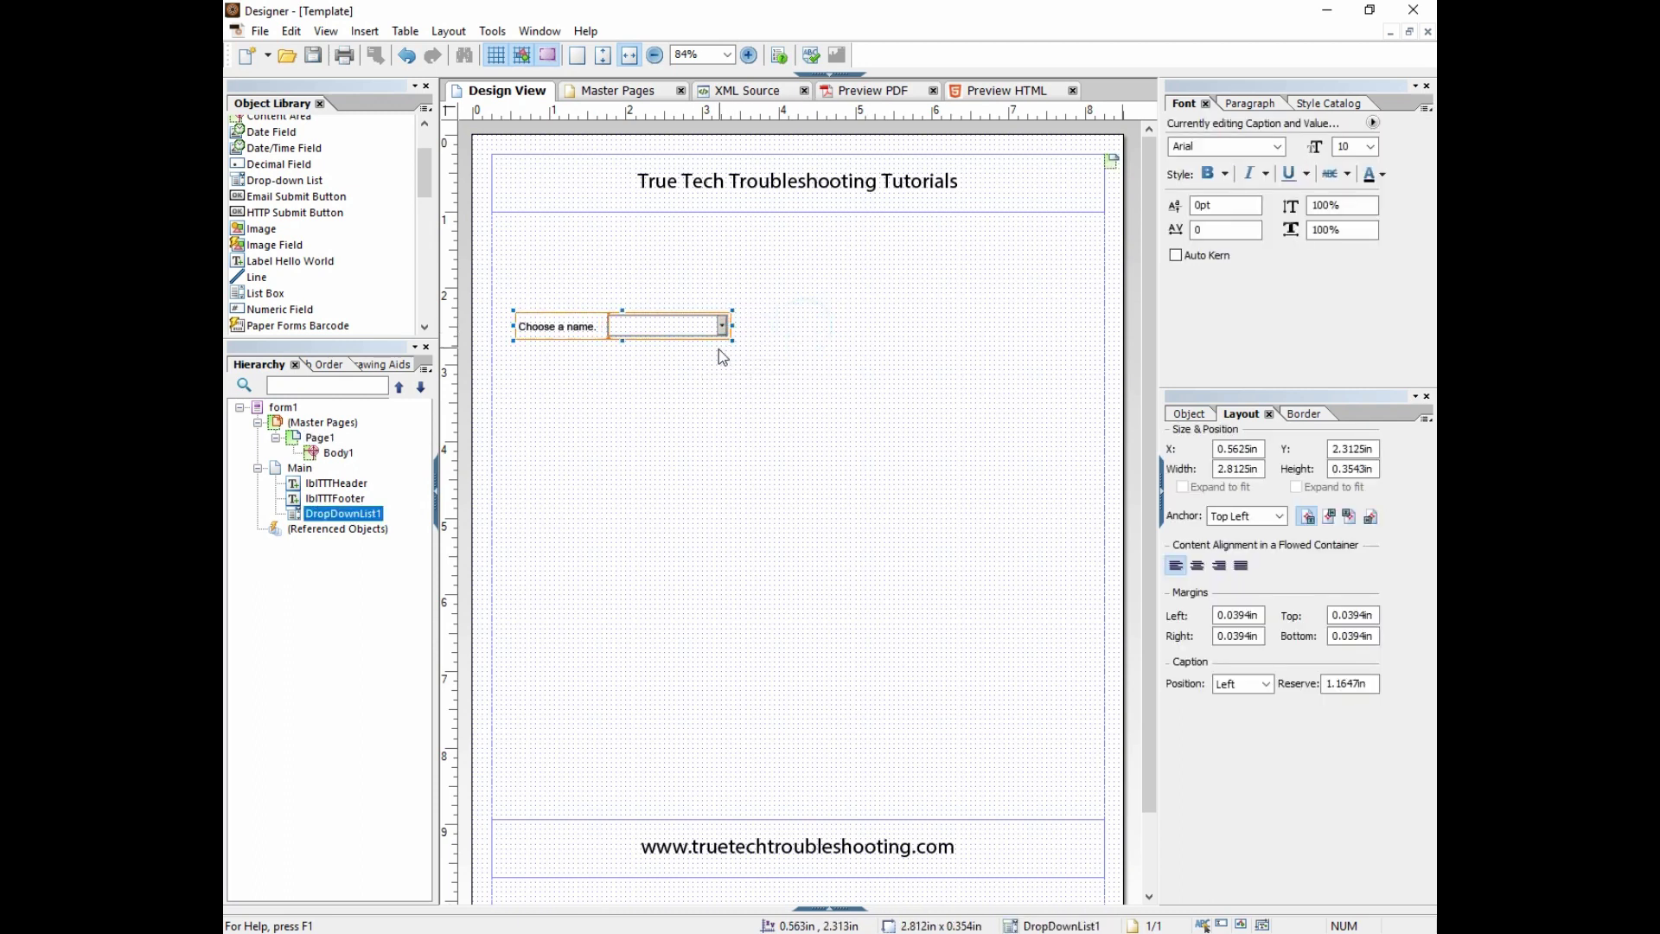
- Set the drop-down's field Appearance to None to remove its box border
{"action": "left_click", "coordinate": [1186, 413]}
{"action": "left_click", "coordinate": [1294, 519]}
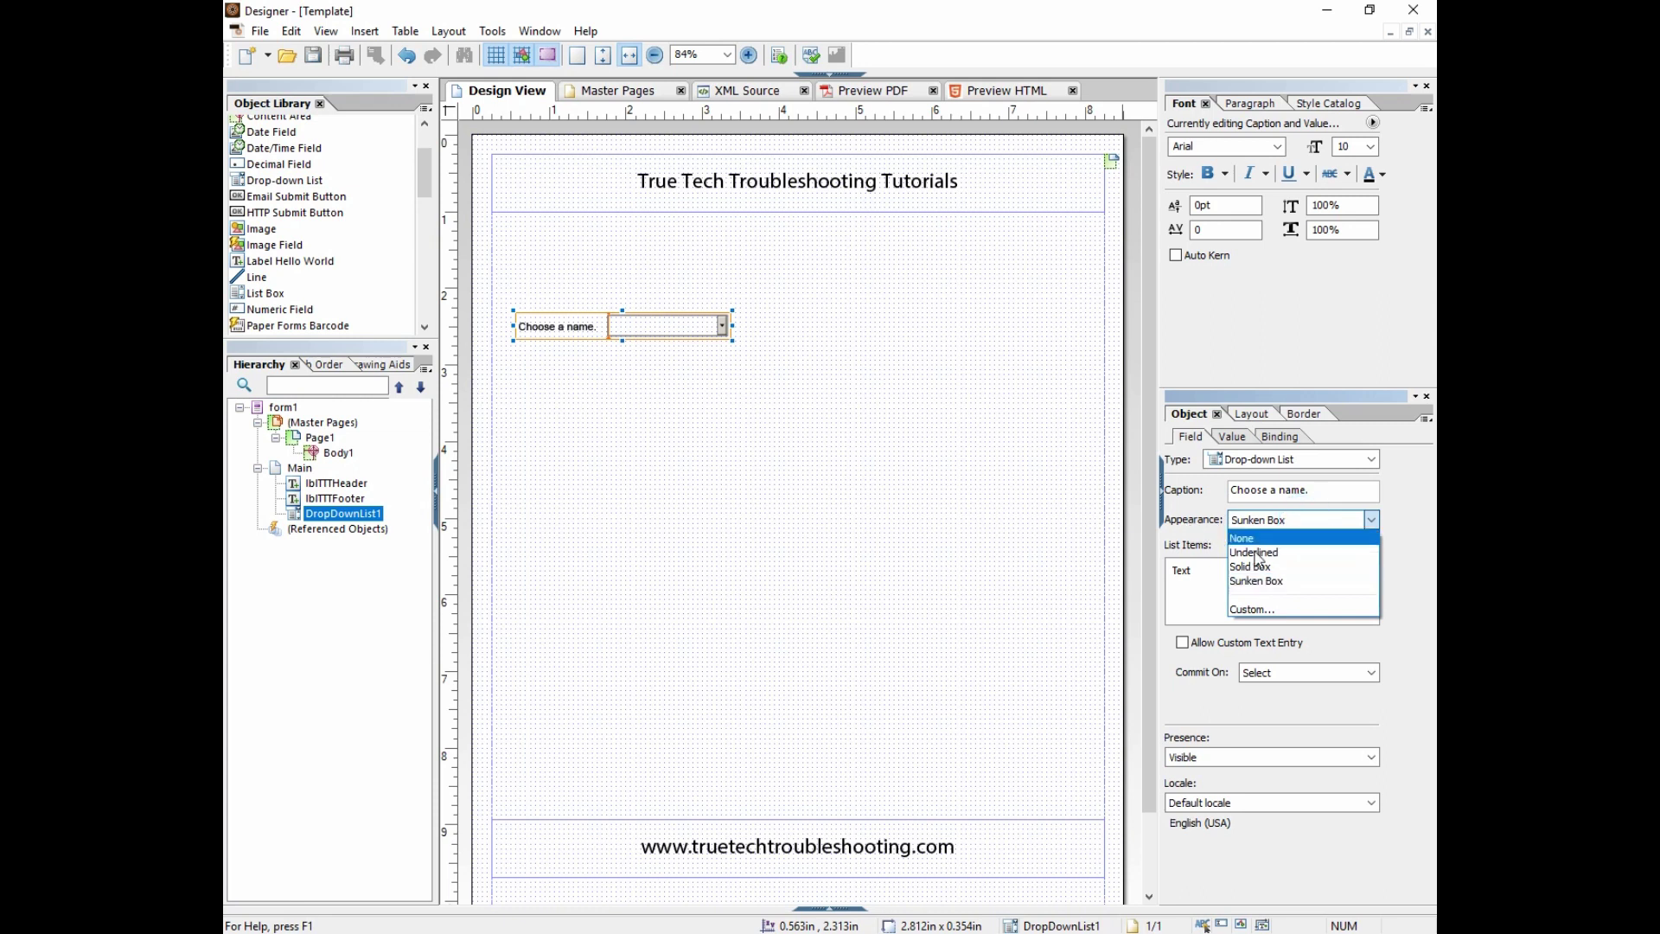
{"action": "left_click", "coordinate": [1256, 539]}
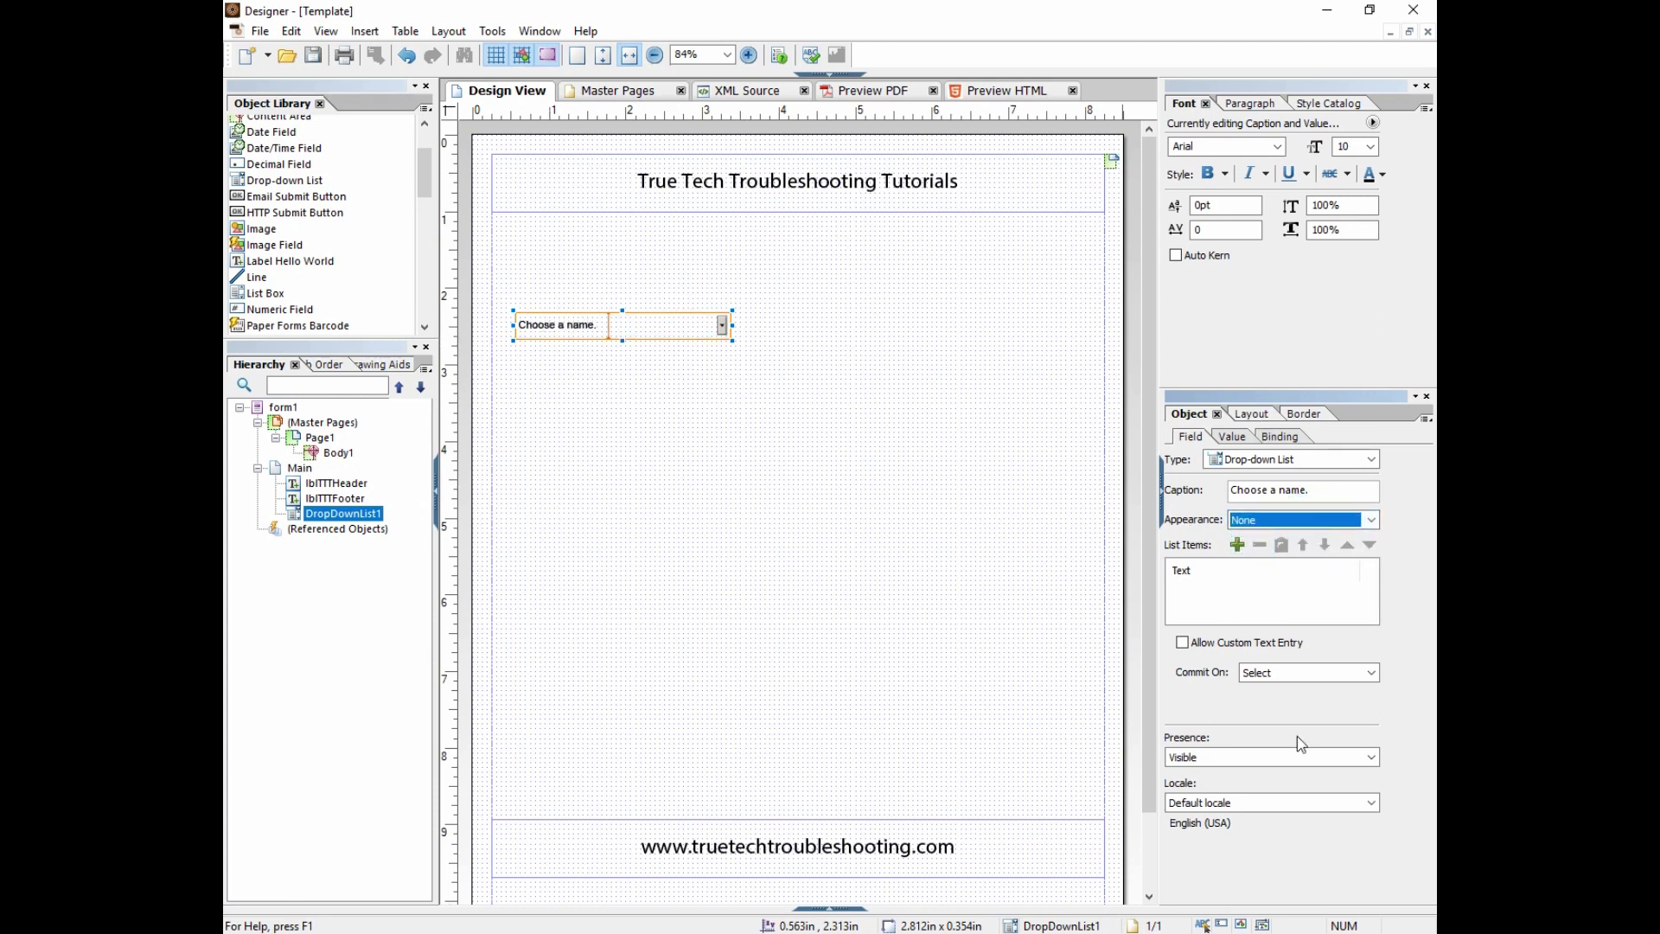
- Add the list items Luke, Sam, DJ and Boys to the drop-down
{"action": "left_click", "coordinate": [1181, 584]}
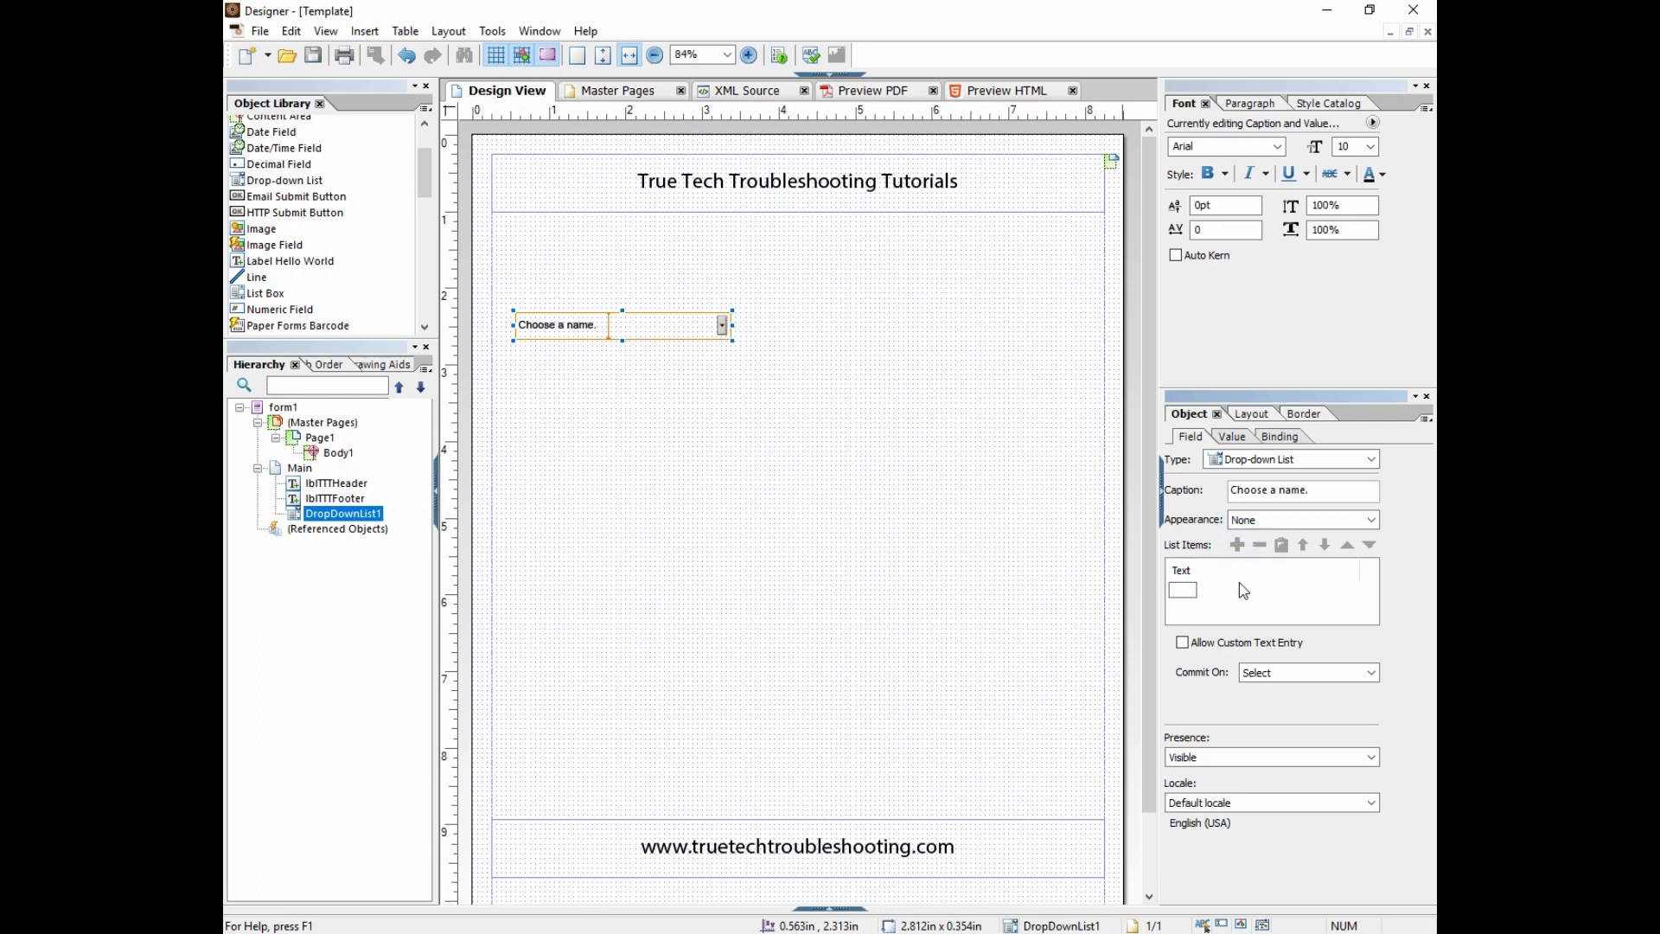
{"action": "type", "text": "Luke"}
{"action": "left_click", "coordinate": [1238, 545]}
{"action": "type", "text": "DJ"}
{"action": "left_click", "coordinate": [1238, 545]}
{"action": "type", "text": "Boys"}
{"action": "key", "text": "Return"}
{"action": "left_click_drag", "start_coordinate": [1371, 585], "coordinate": [1371, 614]}
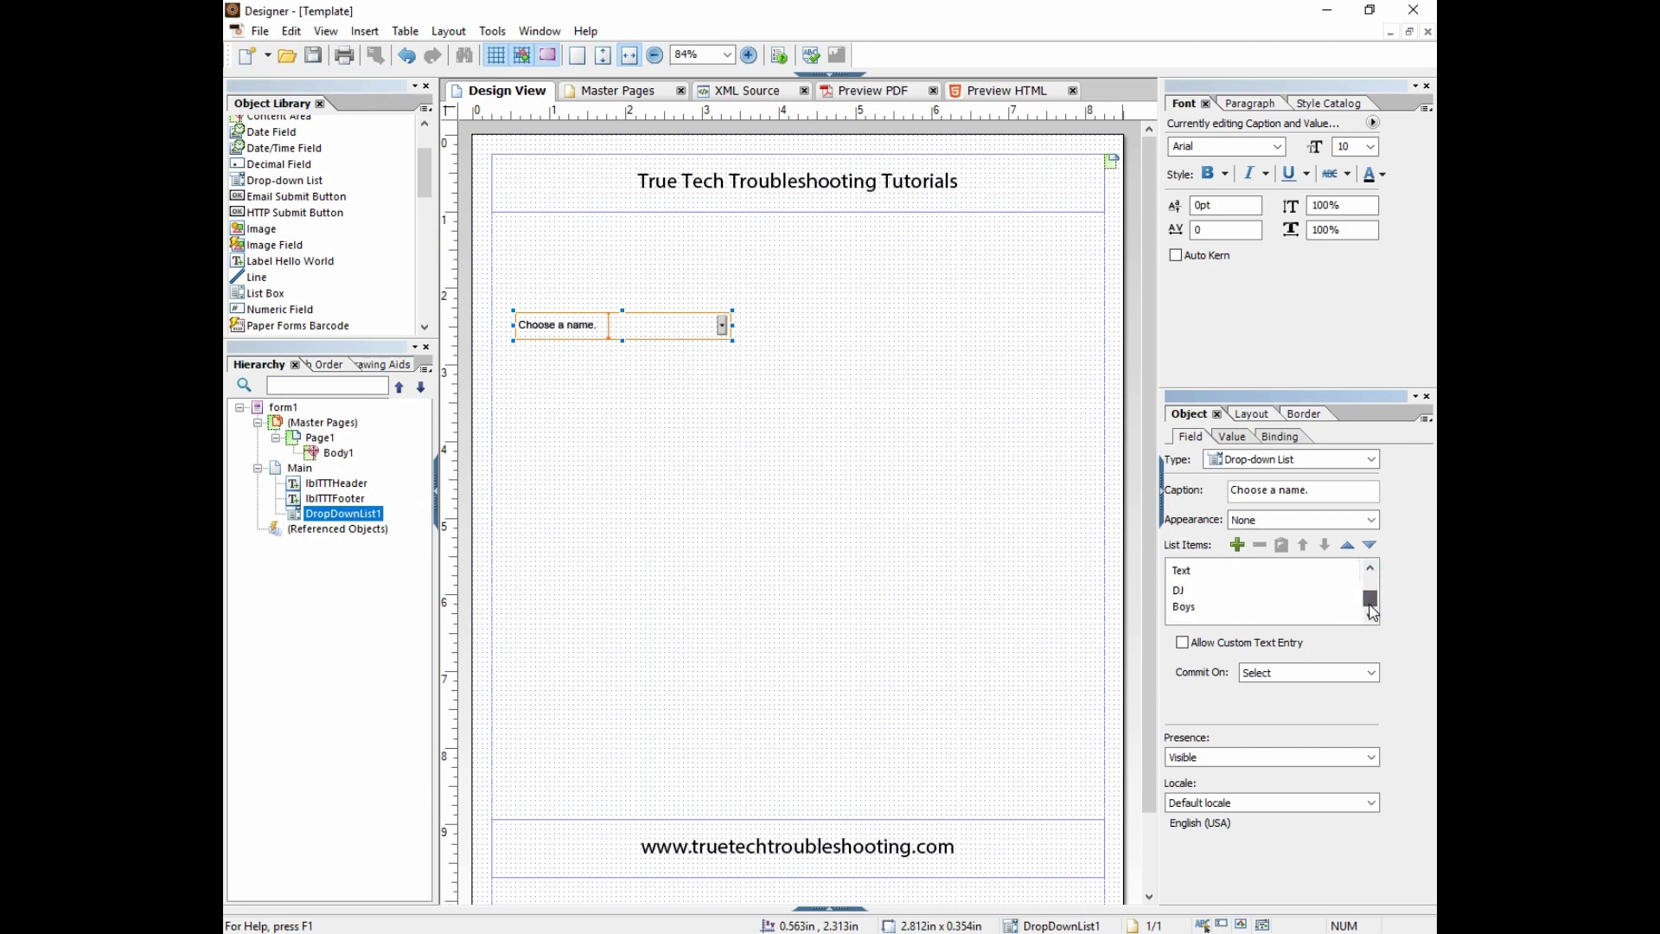
{"action": "left_click", "coordinate": [1183, 644]}
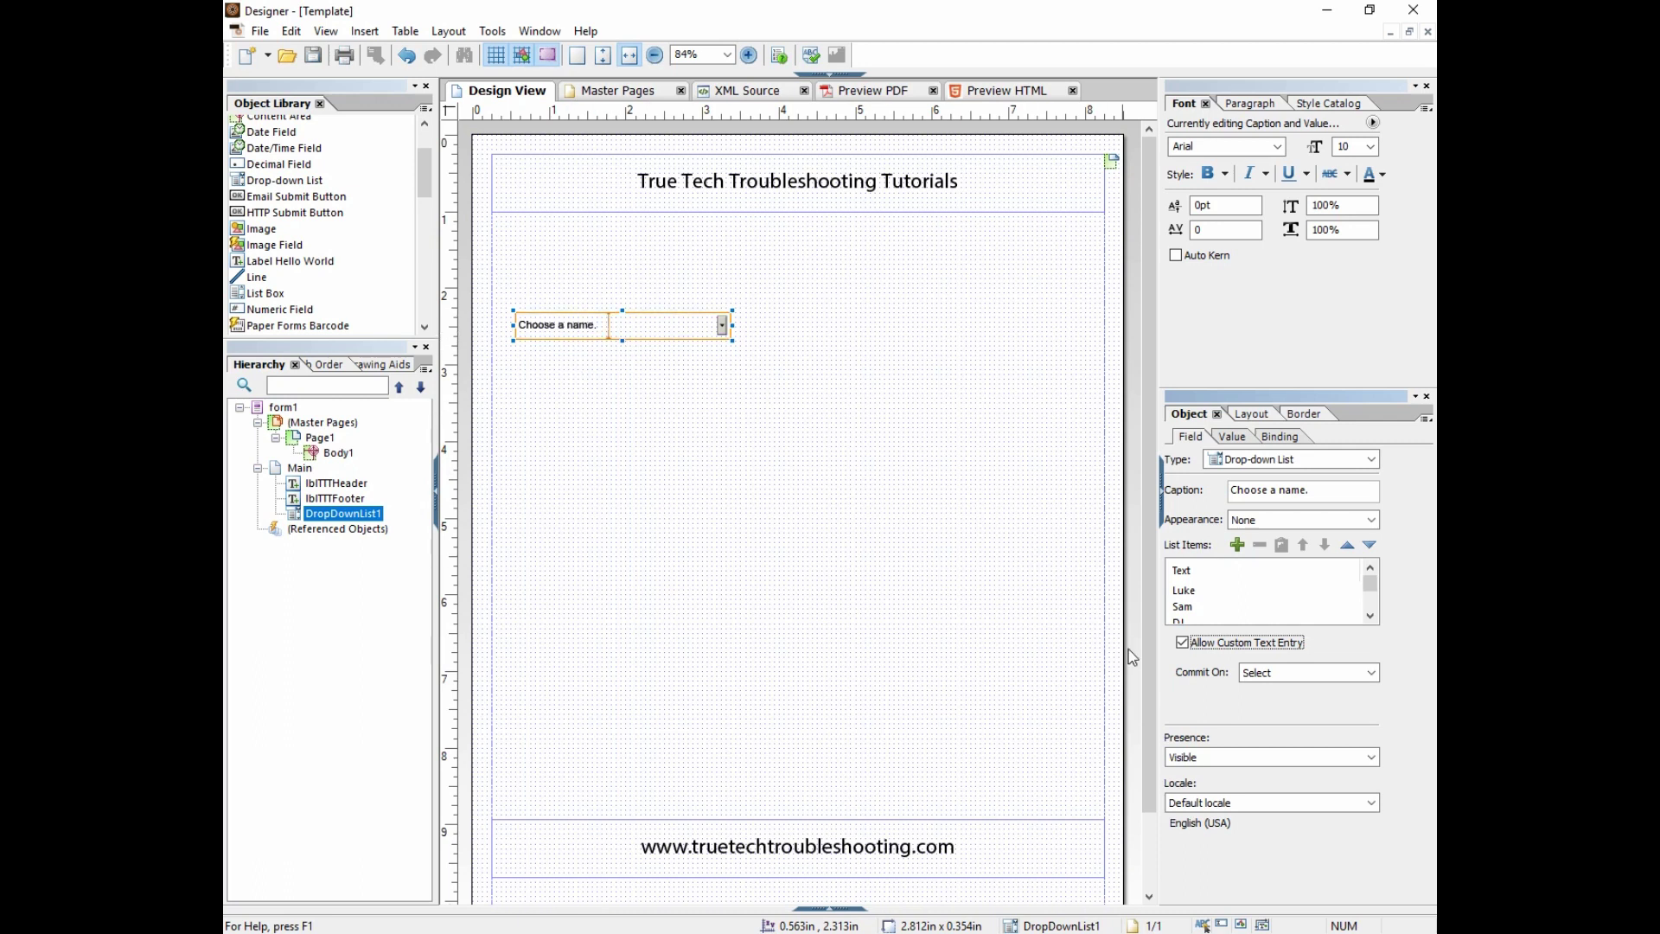
{"action": "left_click", "coordinate": [1182, 642]}
{"action": "left_click", "coordinate": [1262, 673]}
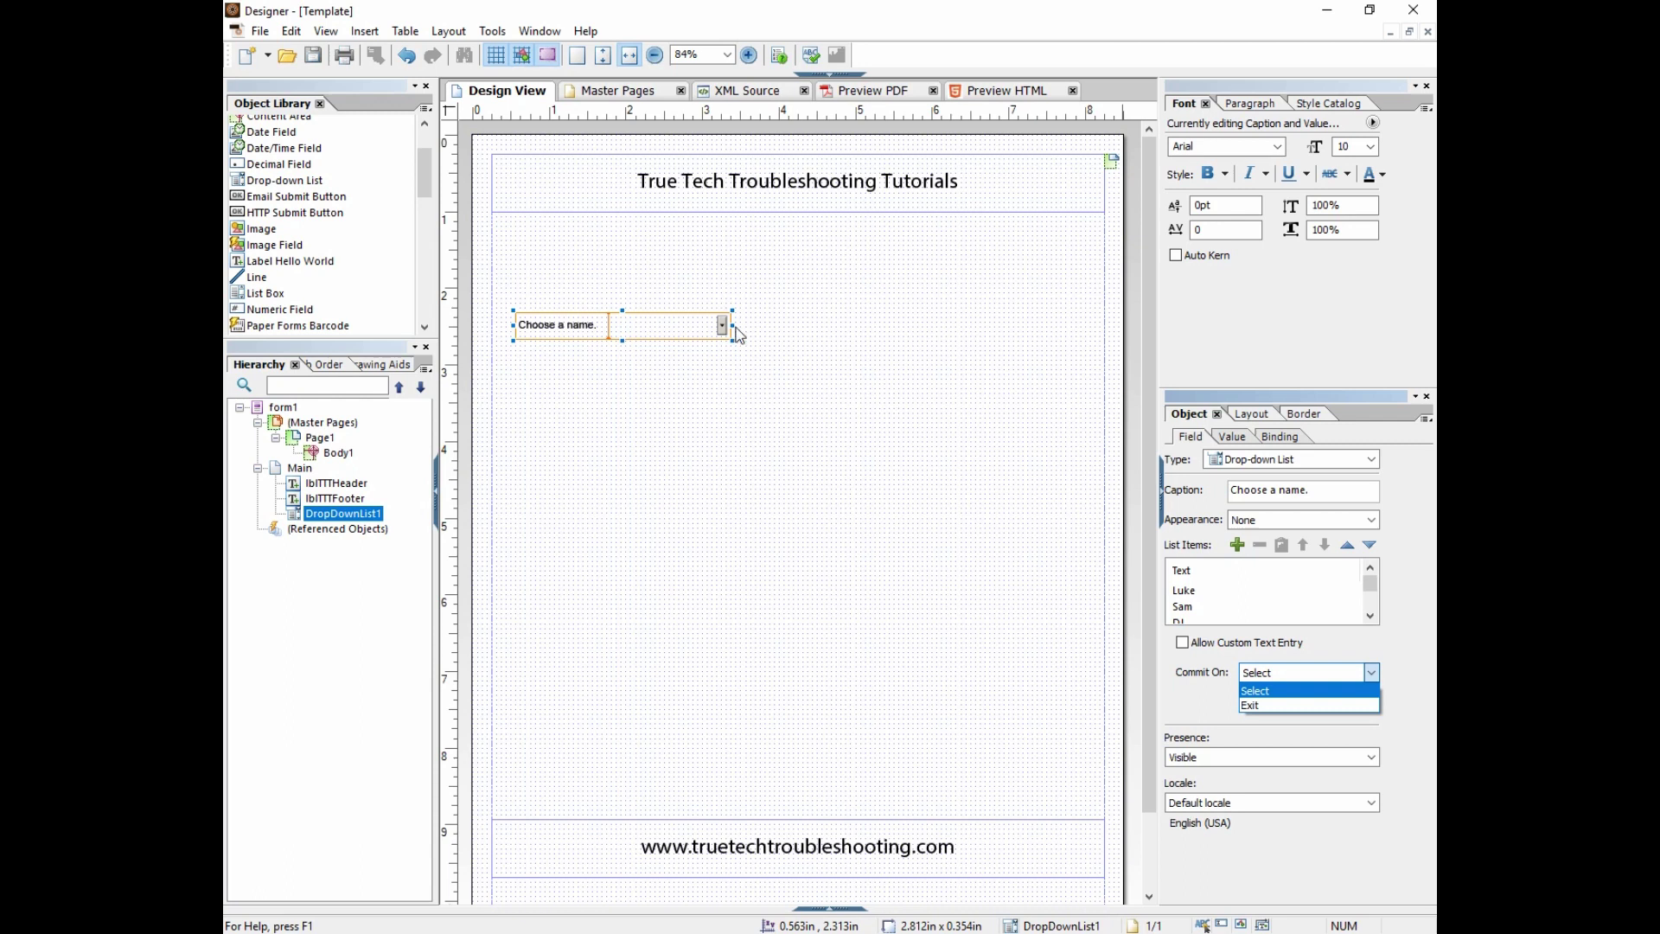
{"action": "left_click", "coordinate": [660, 369]}
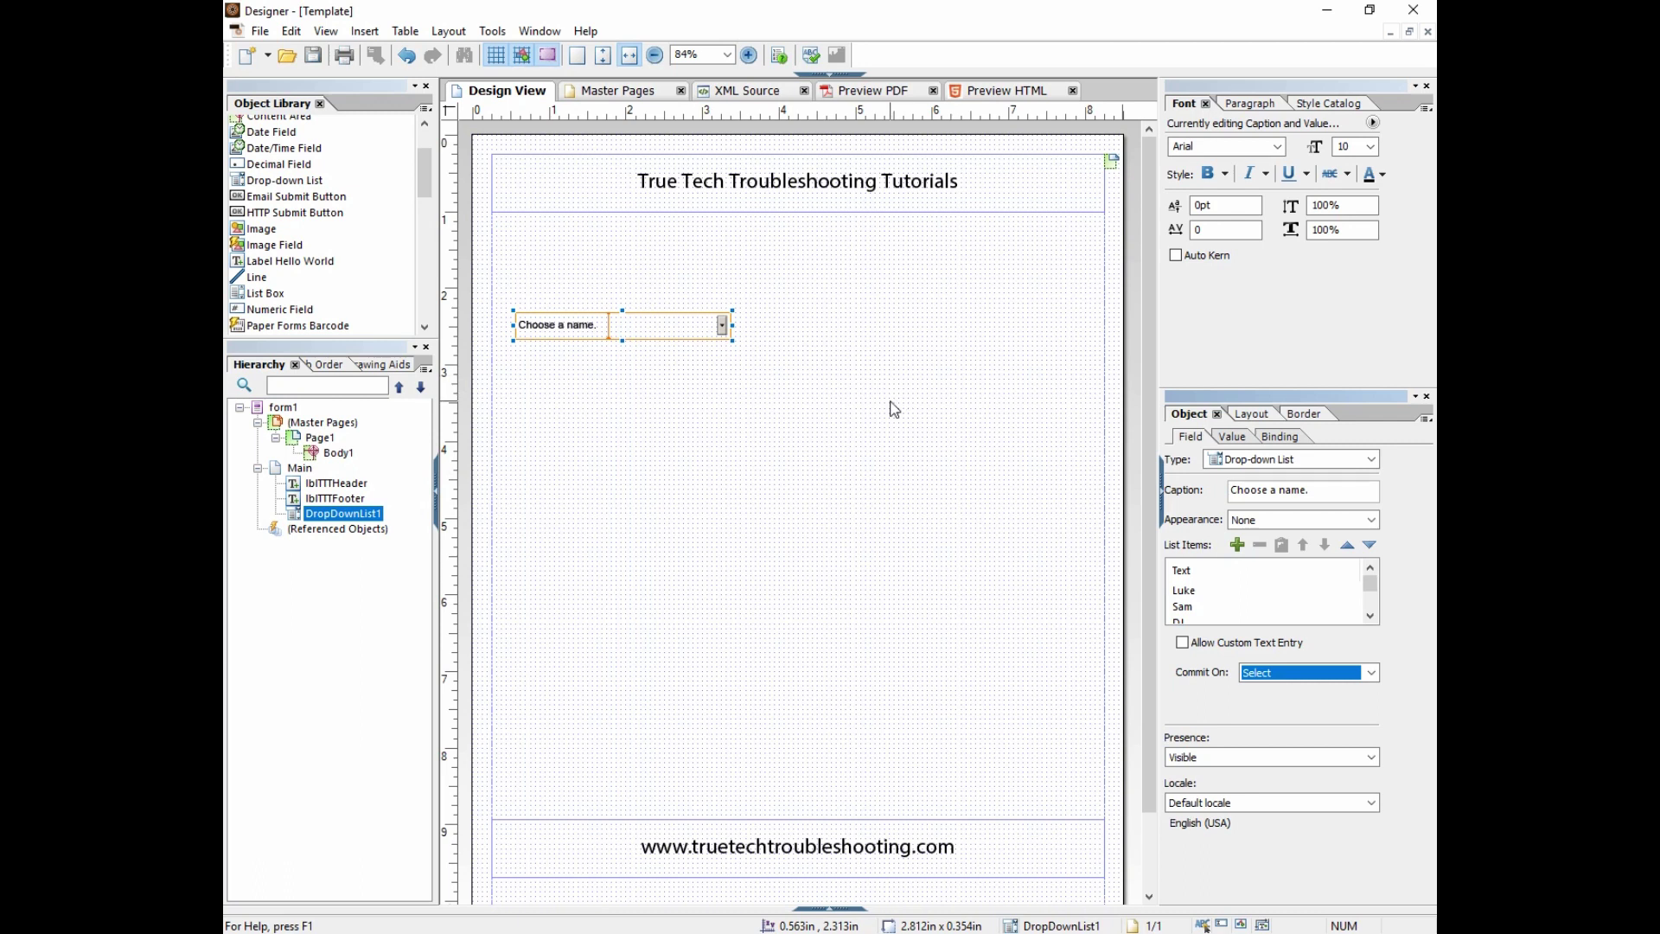
{"action": "left_click", "coordinate": [1361, 674]}
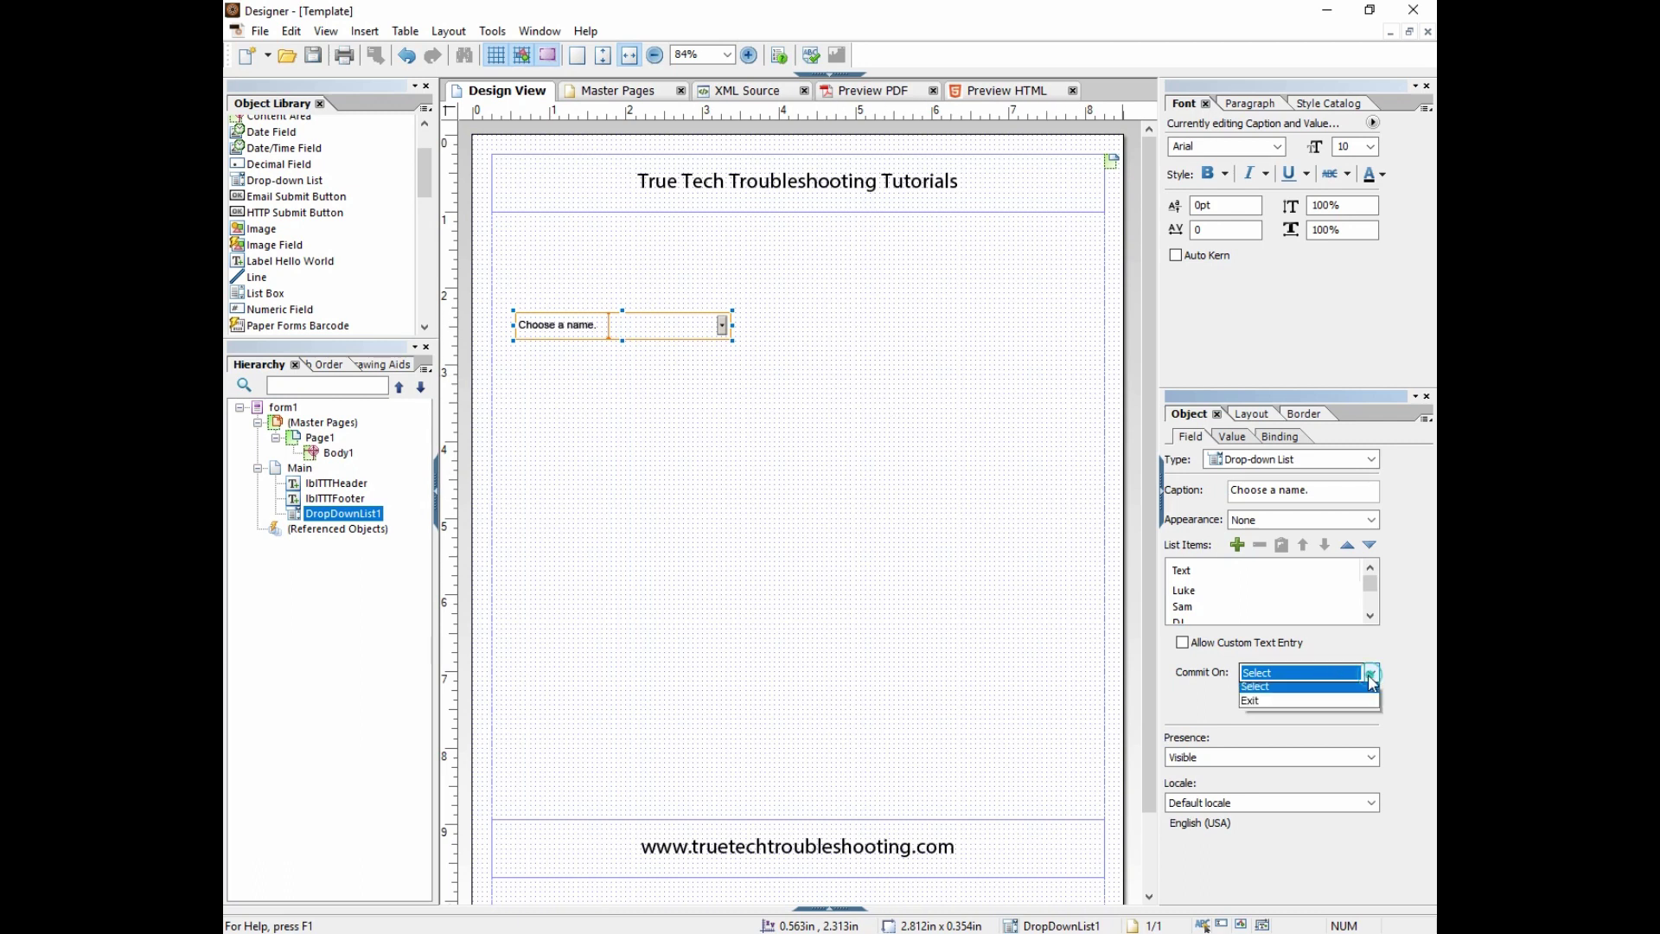
{"action": "left_click", "coordinate": [1291, 691]}
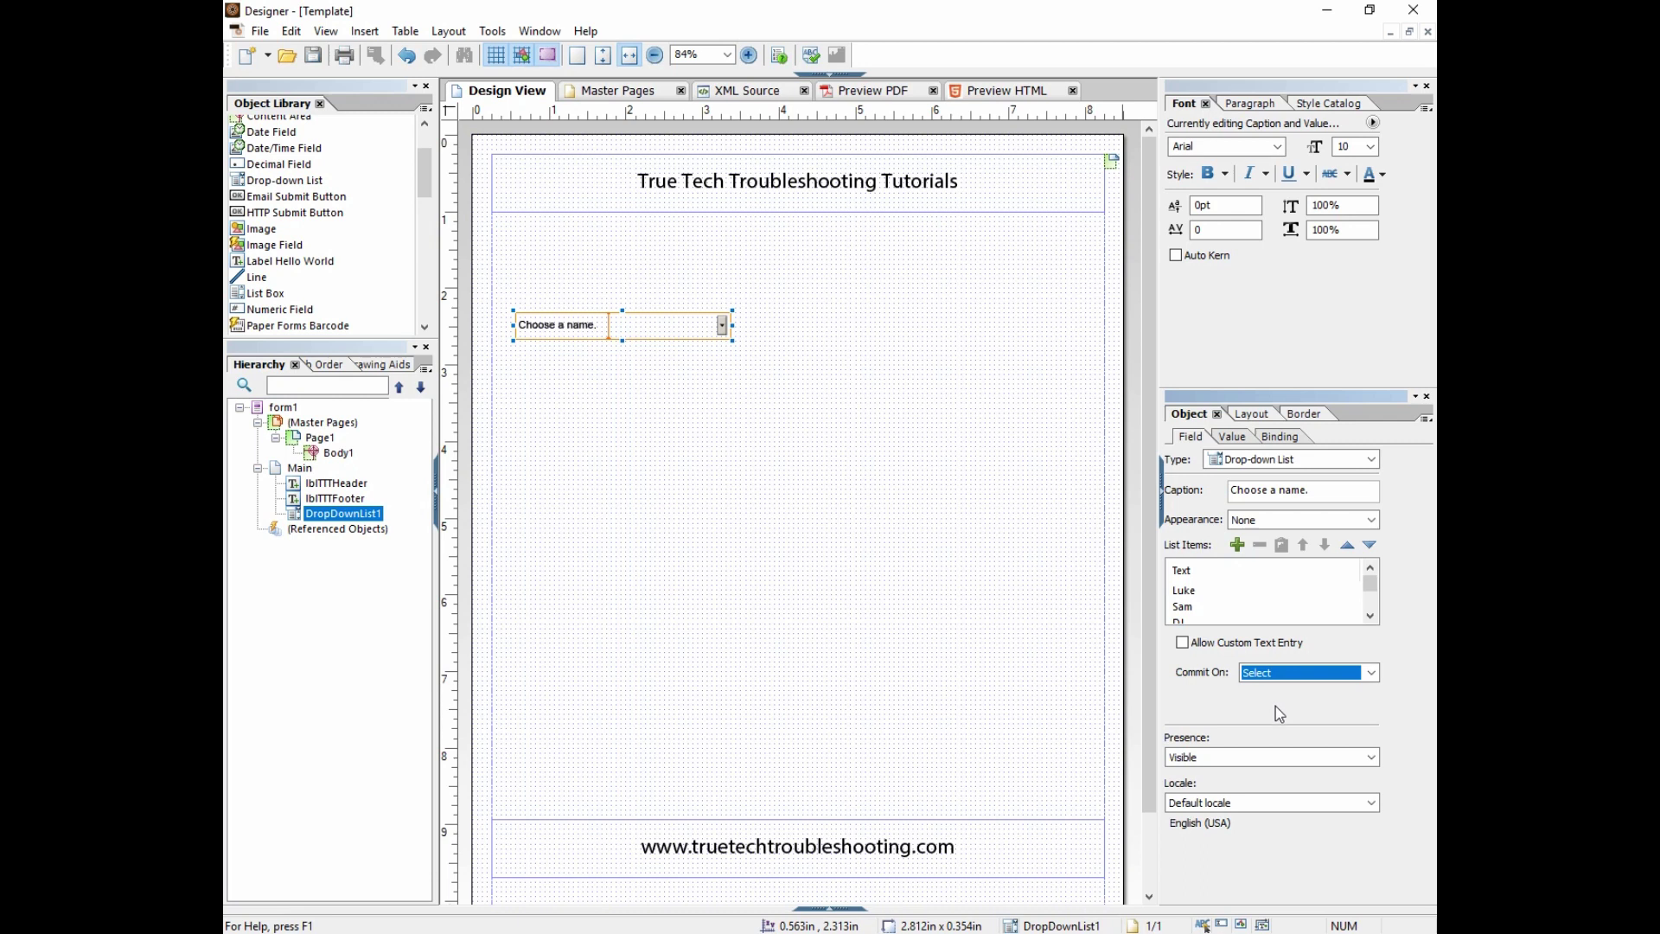
{"action": "left_click", "coordinate": [1280, 758]}
{"action": "left_click", "coordinate": [1281, 763]}
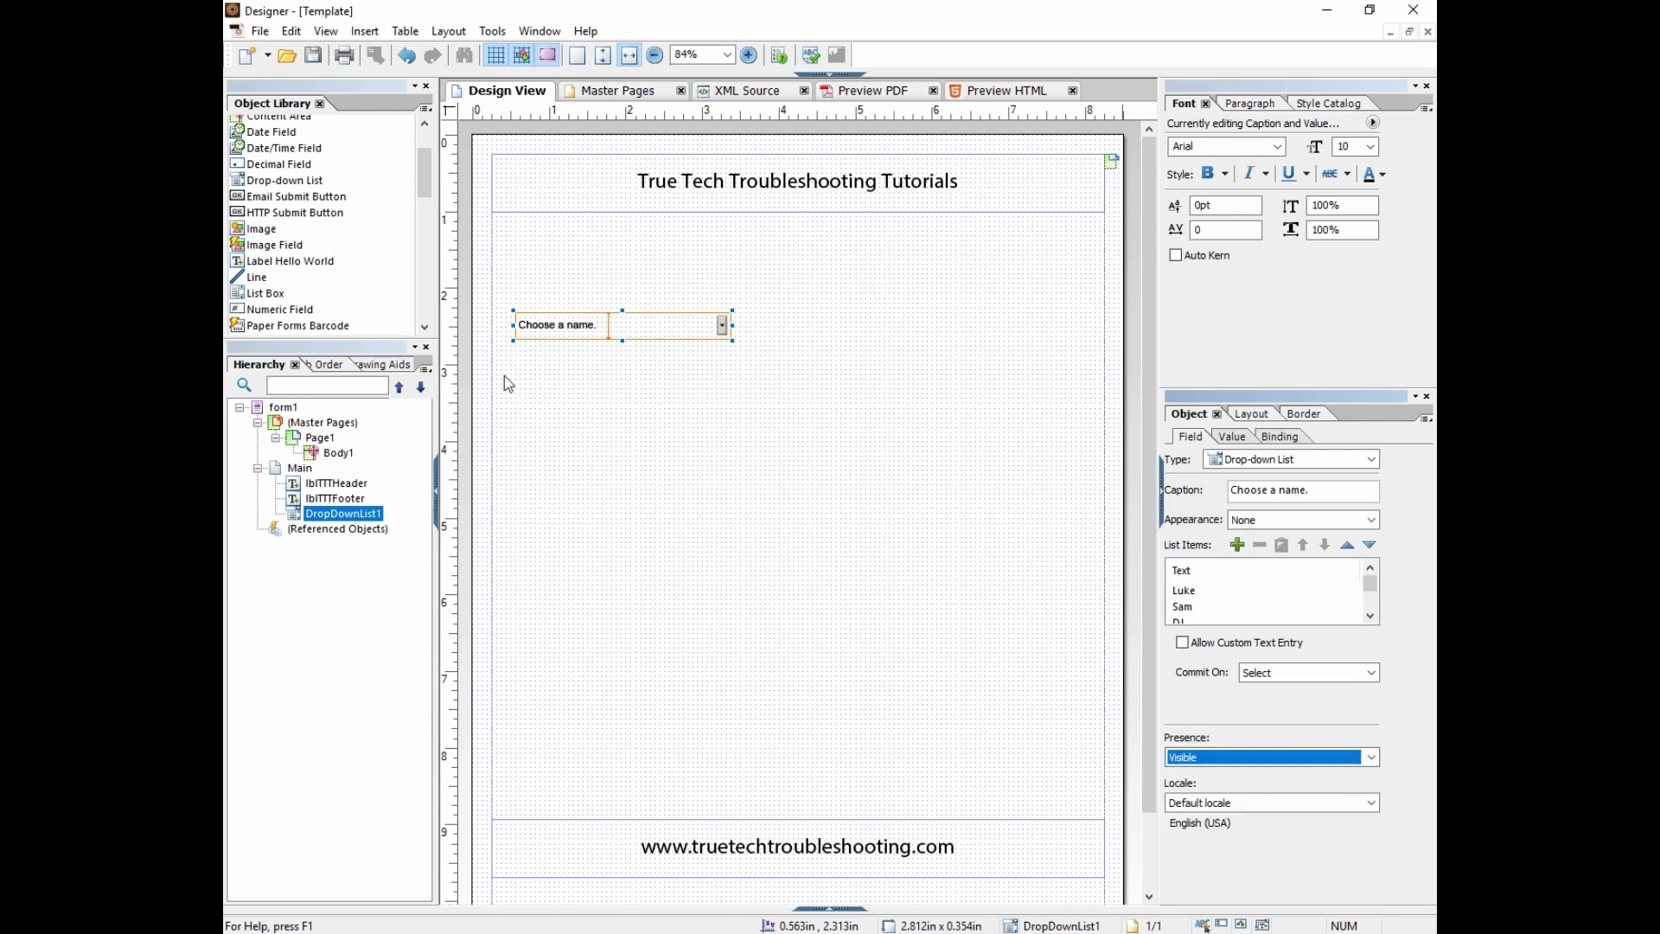
- Add an image frame to the page and name it img1
{"action": "left_click_drag", "start_coordinate": [425, 173], "coordinate": [425, 152]}
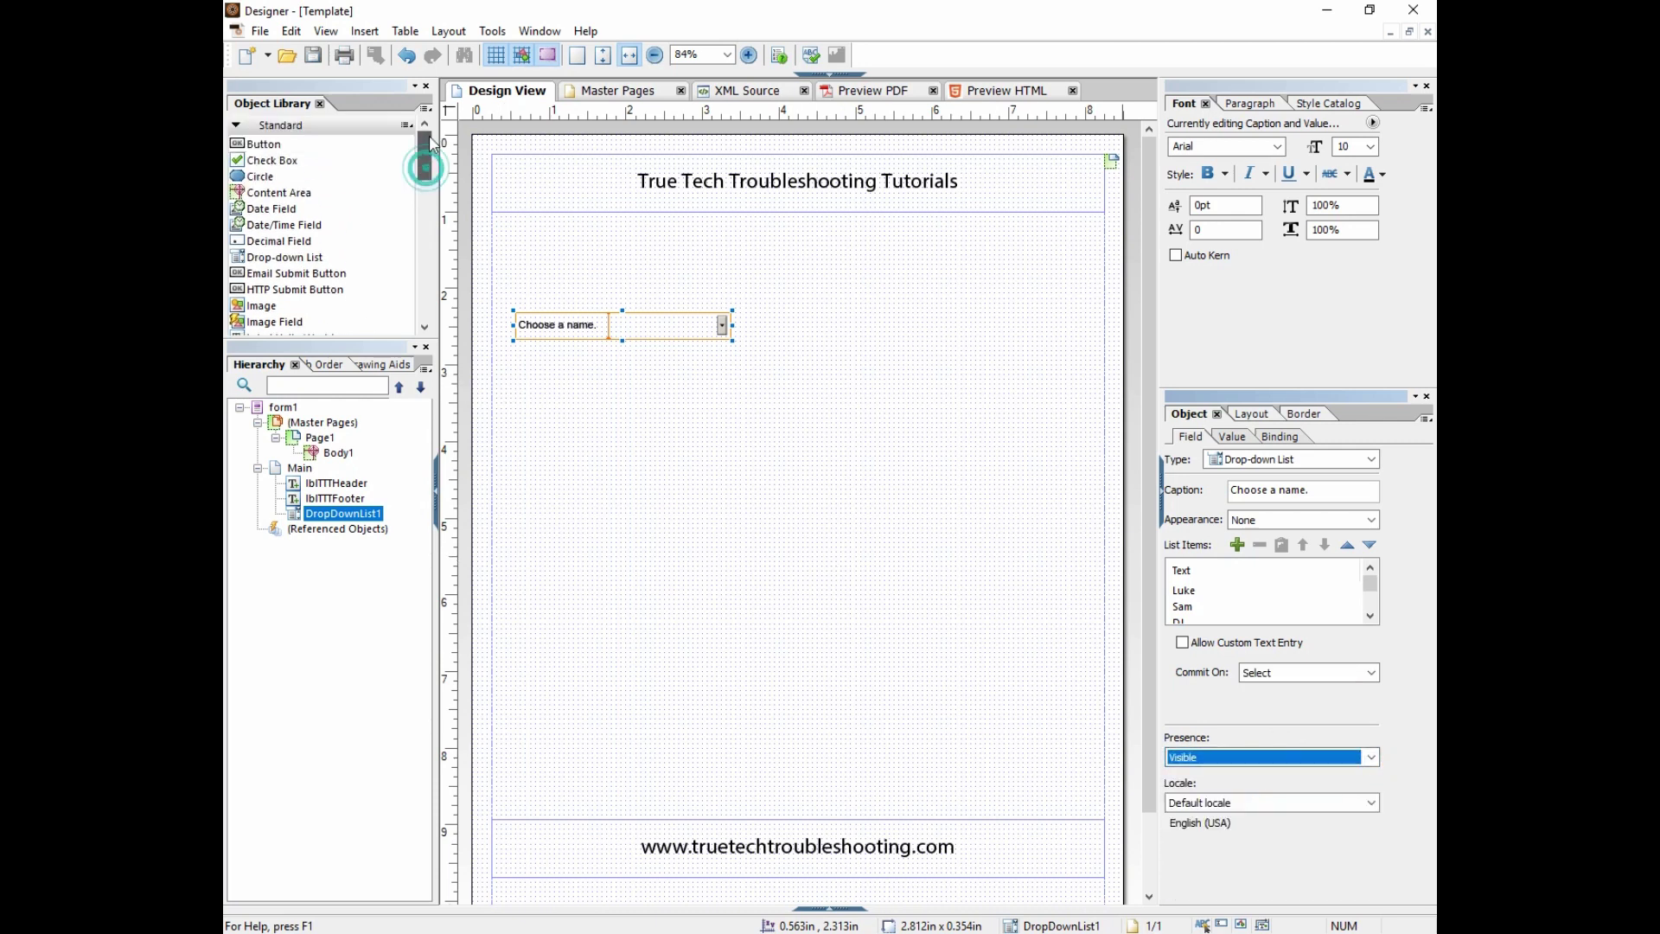
{"action": "left_click_drag", "start_coordinate": [268, 308], "coordinate": [907, 381]}
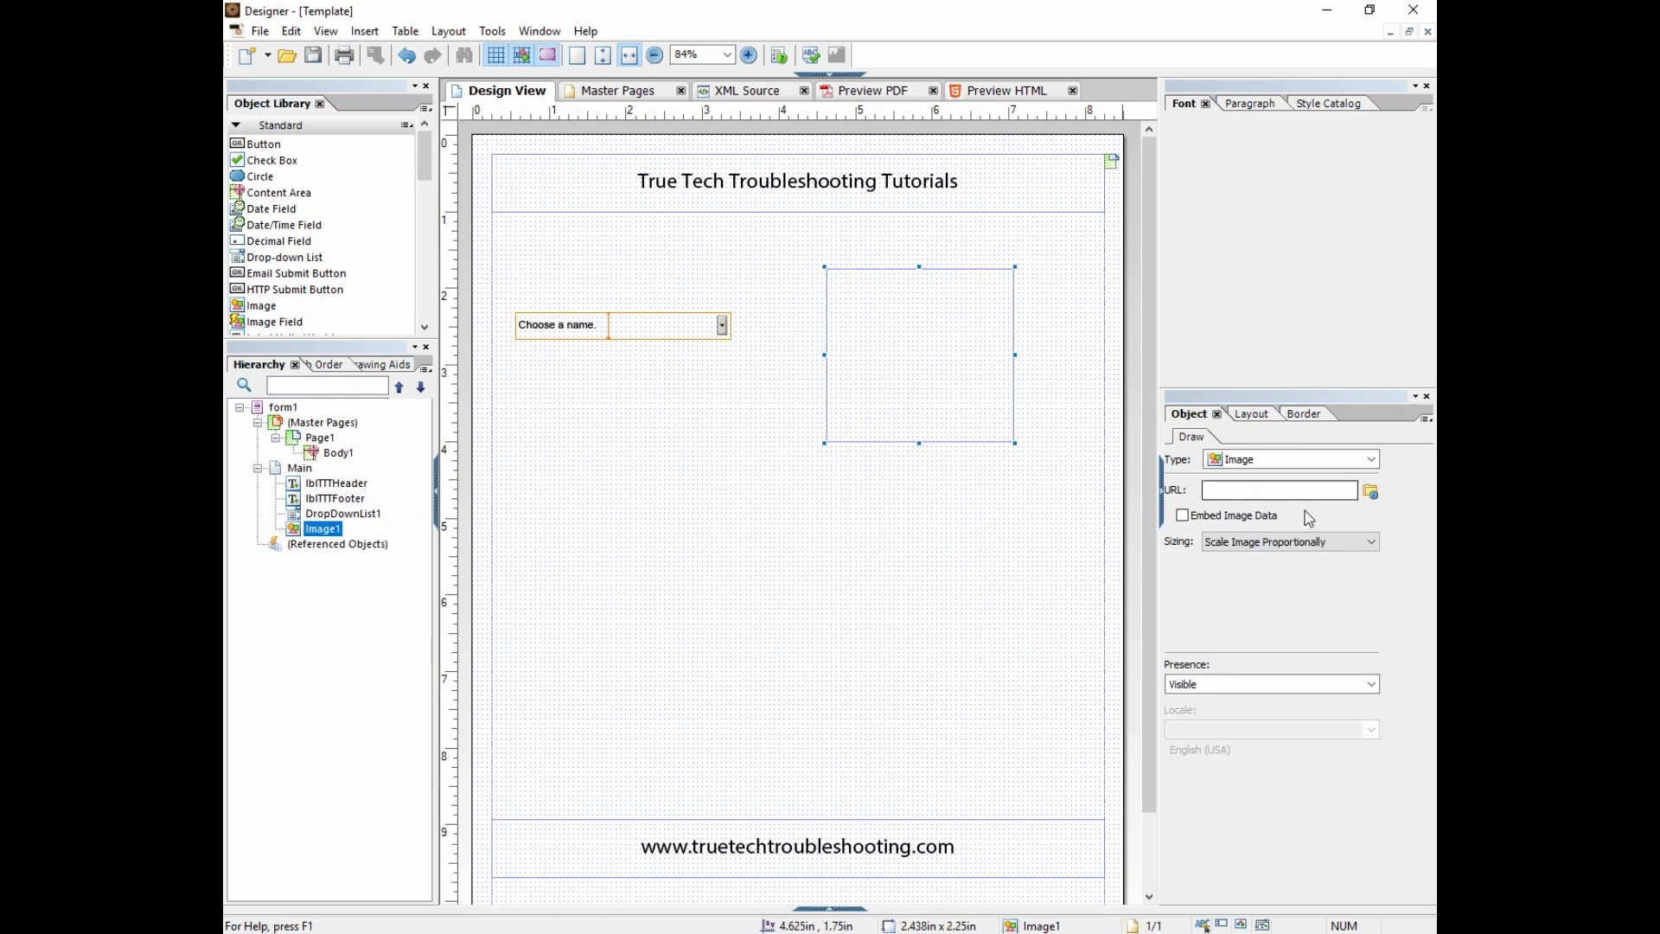
{"action": "left_click", "coordinate": [333, 523]}
{"action": "type", "text": "img"}
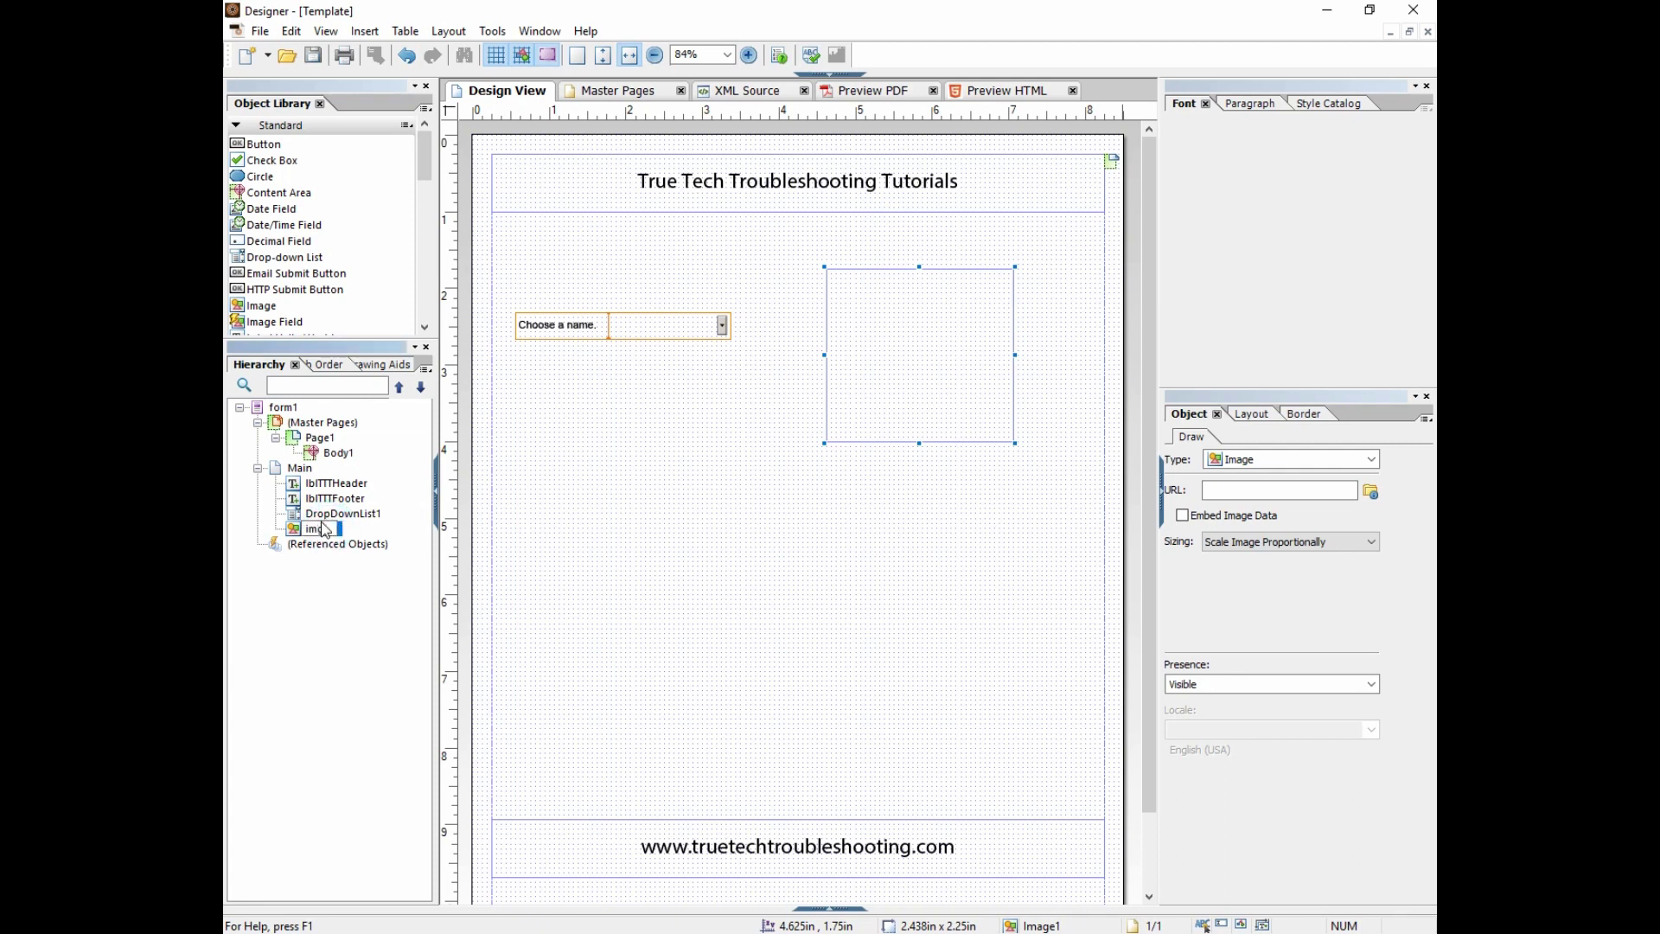
{"action": "type", "text": "1"}
{"action": "left_click", "coordinate": [749, 545]}
- Paste three copies of img1 and stack them over the original image
{"action": "left_click", "coordinate": [889, 334]}
{"action": "left_click", "coordinate": [885, 485]}
{"action": "key", "text": "ctrl+v"}
{"action": "left_click_drag", "start_coordinate": [952, 553], "coordinate": [885, 385]}
{"action": "key", "text": "ctrl+v"}
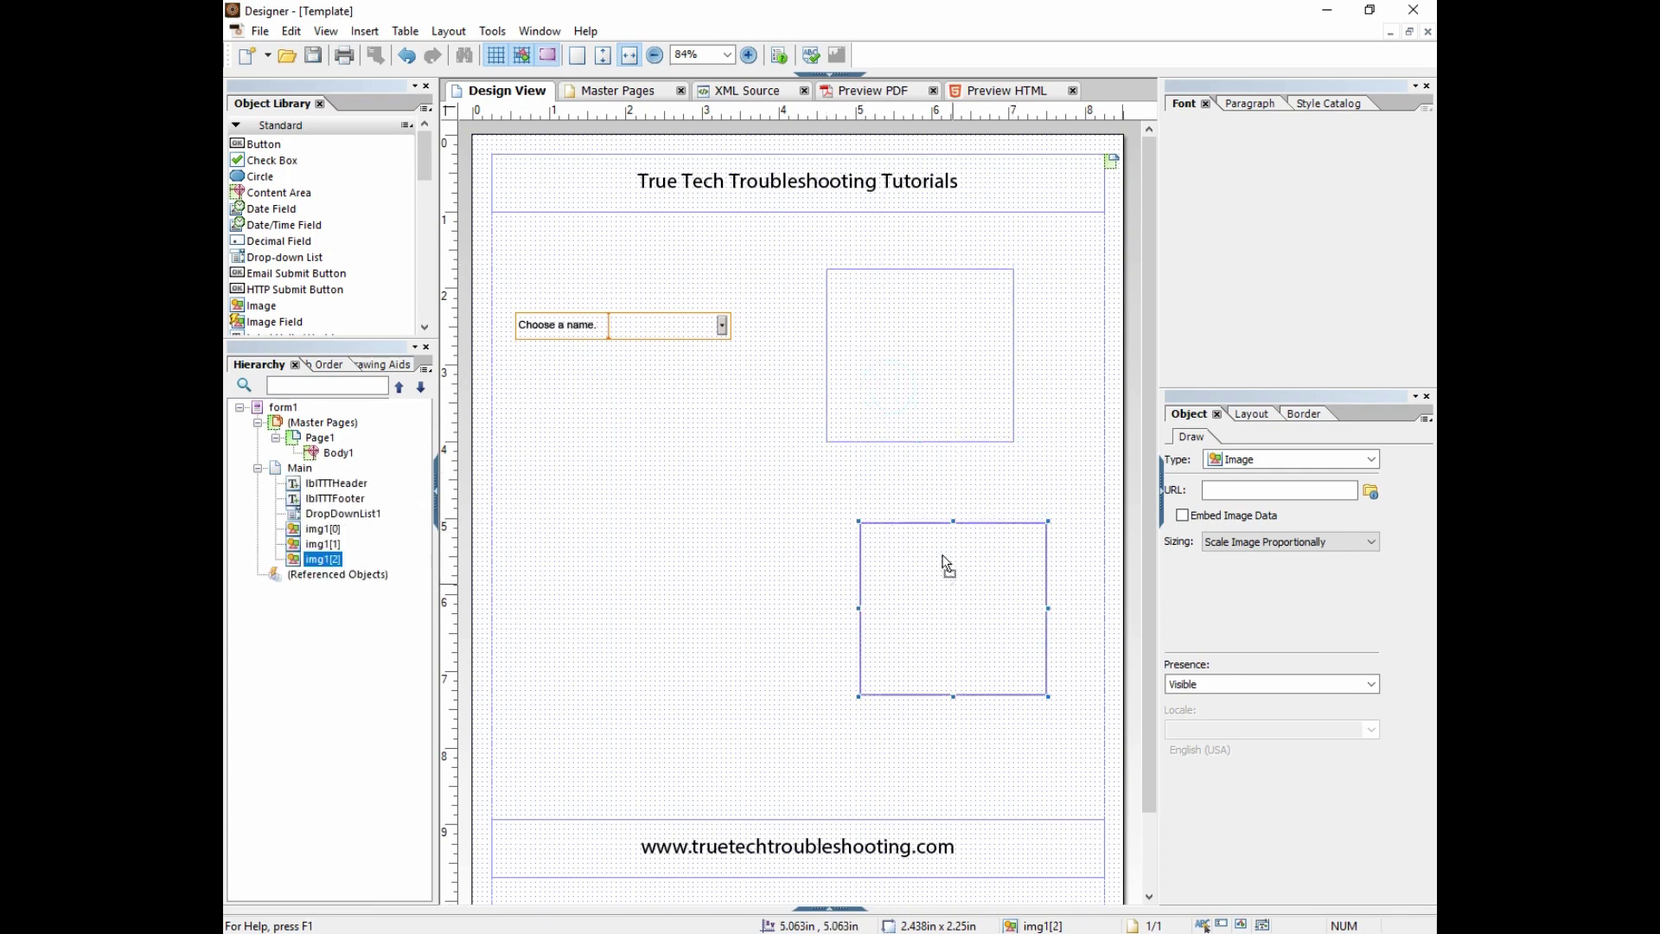
{"action": "left_click_drag", "start_coordinate": [951, 579], "coordinate": [916, 328]}
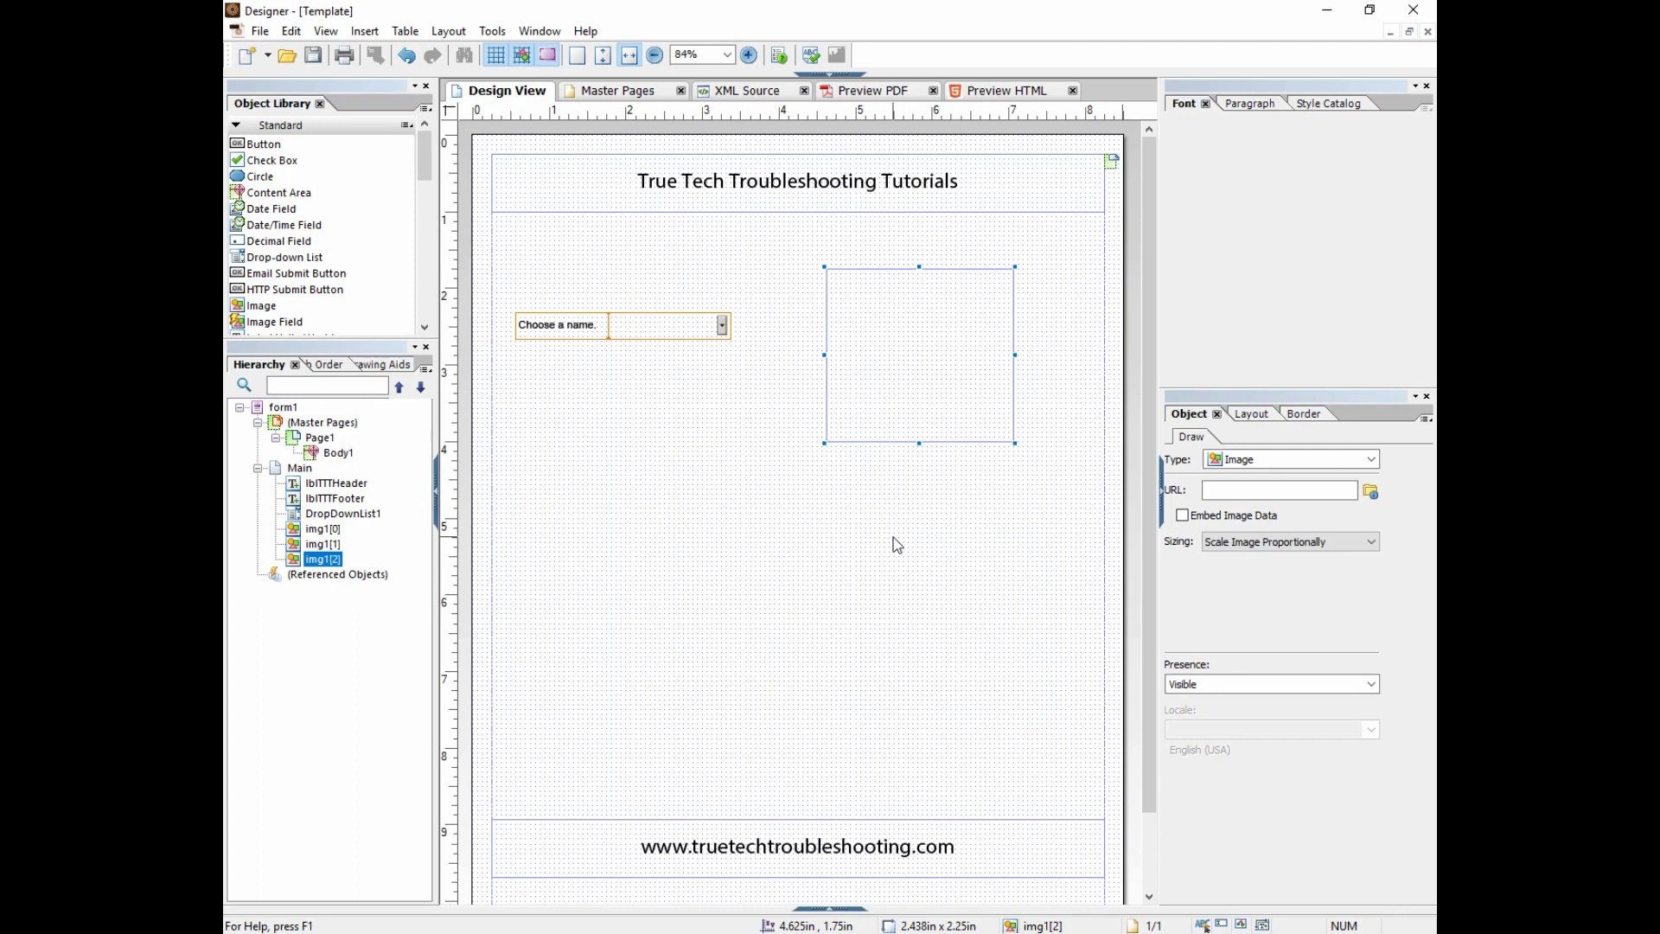
{"action": "key", "text": "ctrl+v"}
{"action": "left_click_drag", "start_coordinate": [952, 585], "coordinate": [887, 329]}
- Rename the copies img2, img3 and img4, and move lblTTTFooter below img4
{"action": "left_click", "coordinate": [326, 545]}
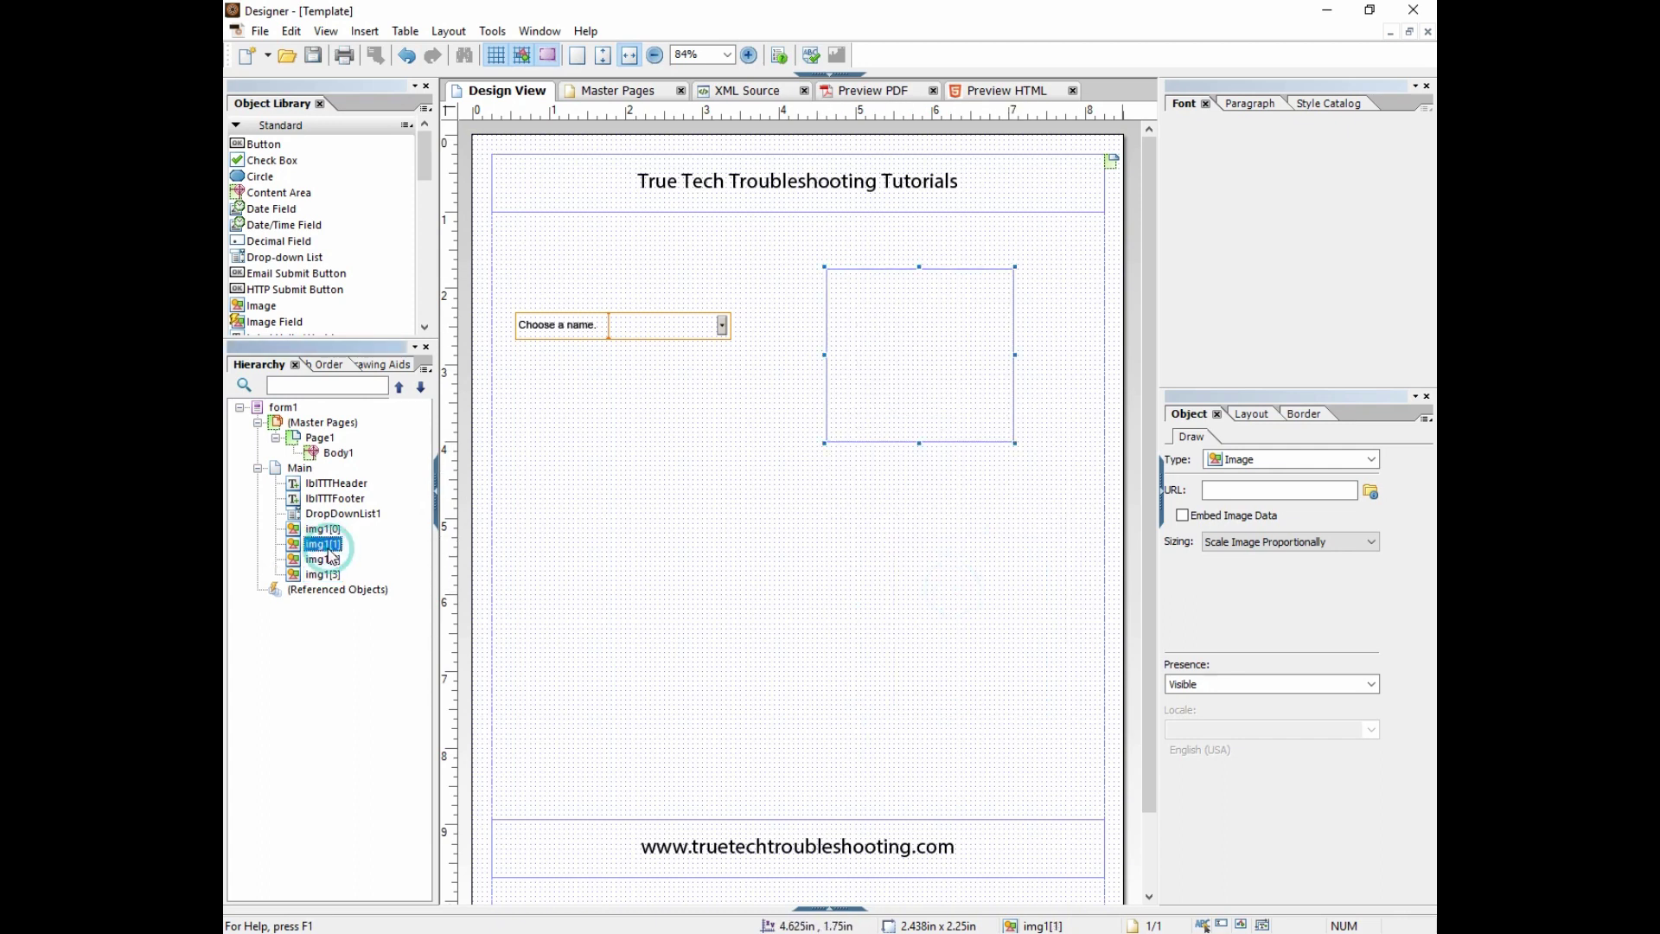
{"action": "left_click", "coordinate": [332, 546]}
{"action": "type", "text": "2"}
{"action": "left_click", "coordinate": [327, 560]}
{"action": "left_click", "coordinate": [330, 564]}
{"action": "type", "text": "3"}
{"action": "left_click", "coordinate": [327, 574]}
{"action": "left_click", "coordinate": [329, 576]}
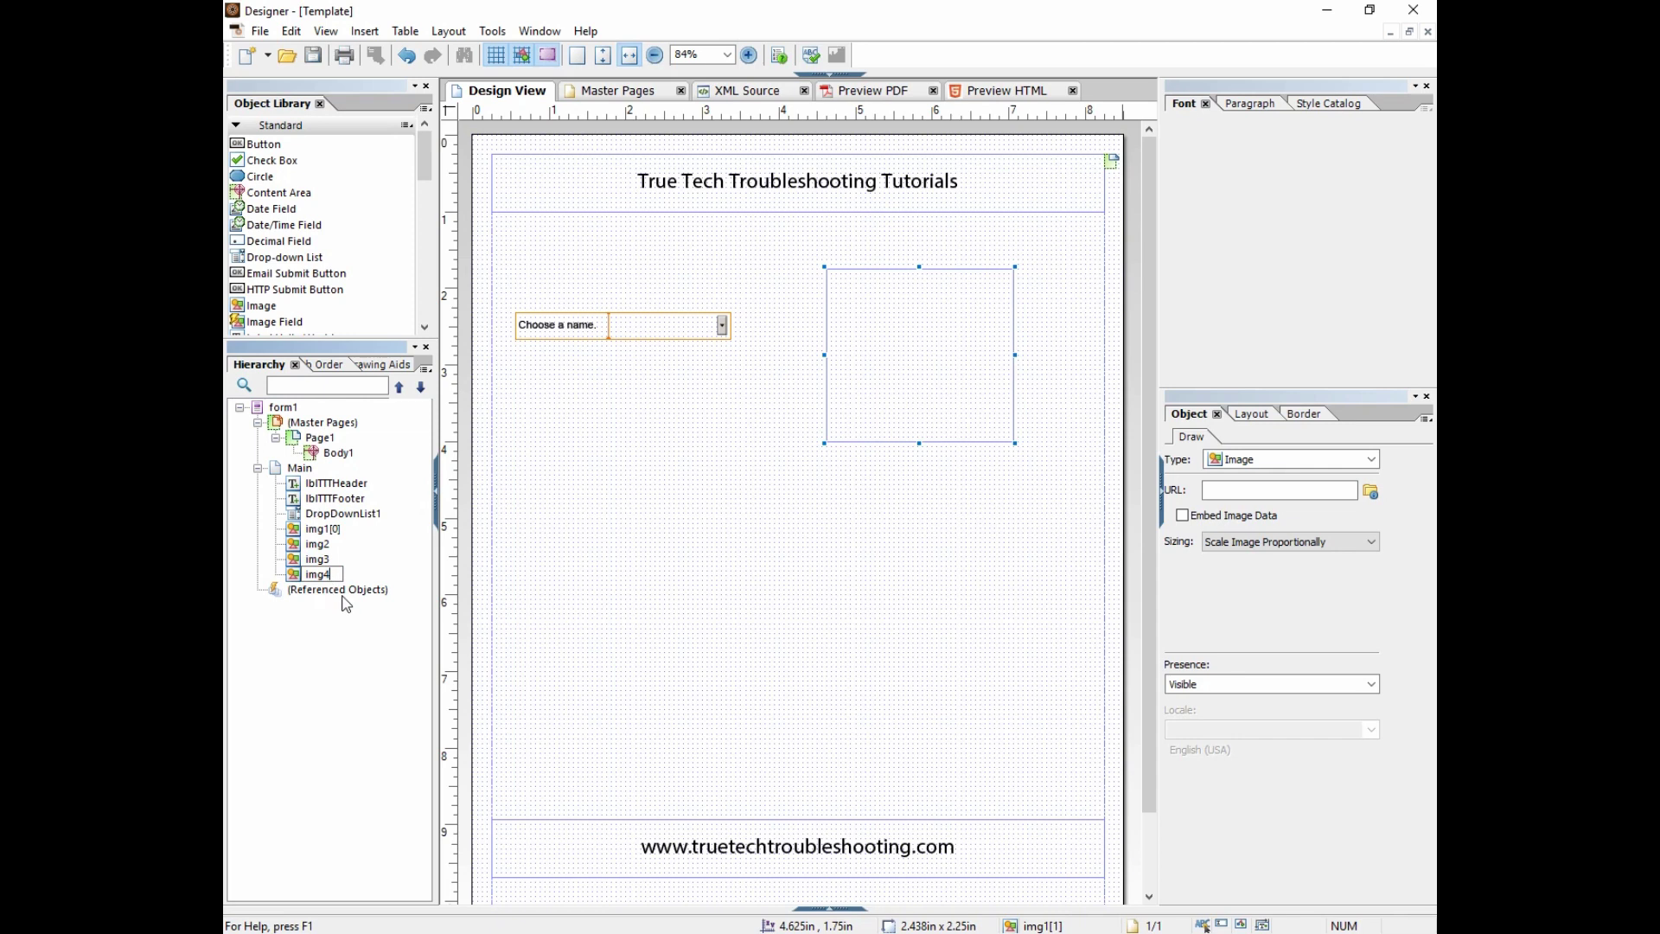
{"action": "type", "text": "img4"}
{"action": "key", "text": "Return"}
{"action": "left_click", "coordinate": [346, 514]}
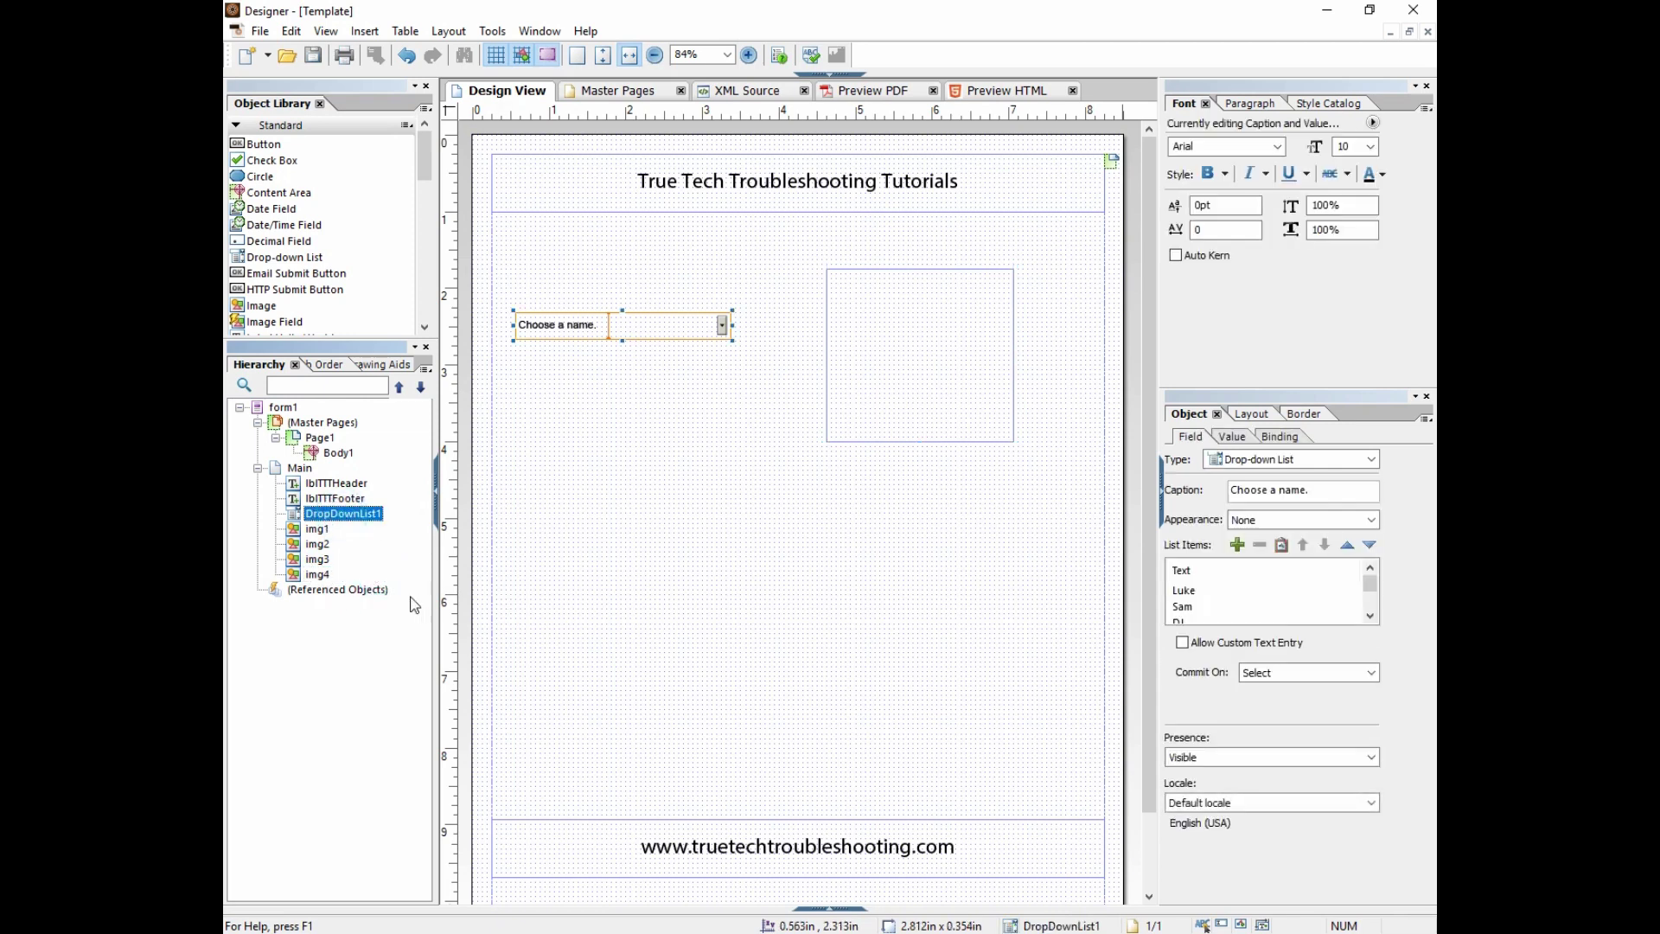
{"action": "left_click_drag", "start_coordinate": [335, 499], "coordinate": [337, 595]}
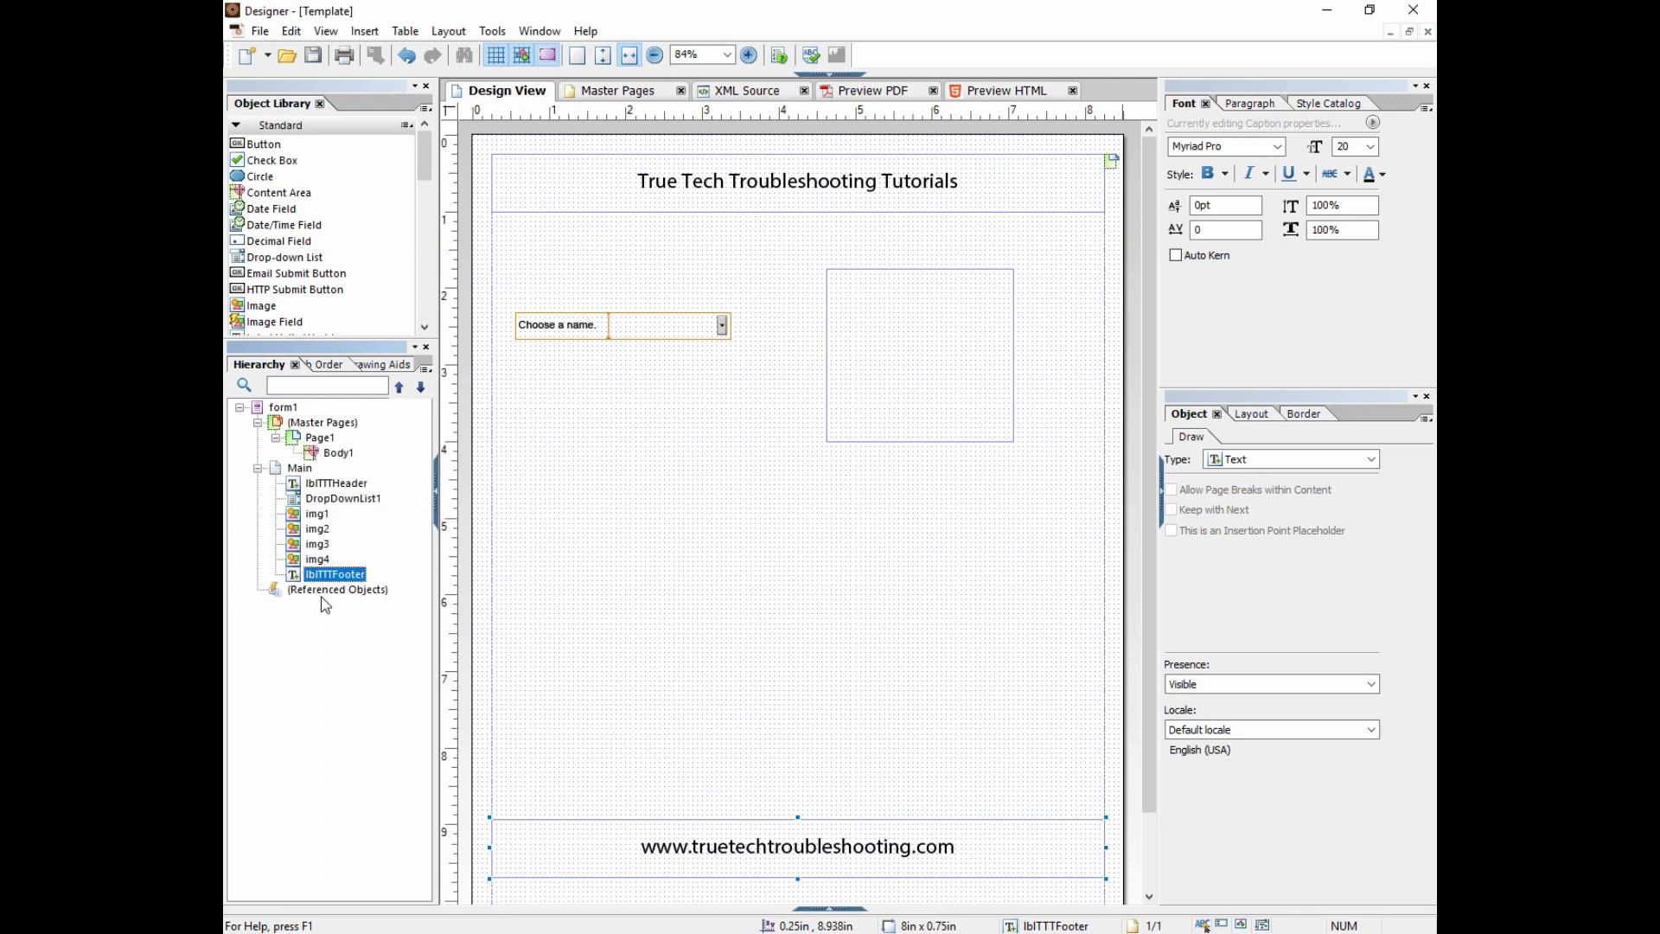
- Load the luke photo from Sample Pics into img1 and sam into img2
{"action": "left_click", "coordinate": [316, 516]}
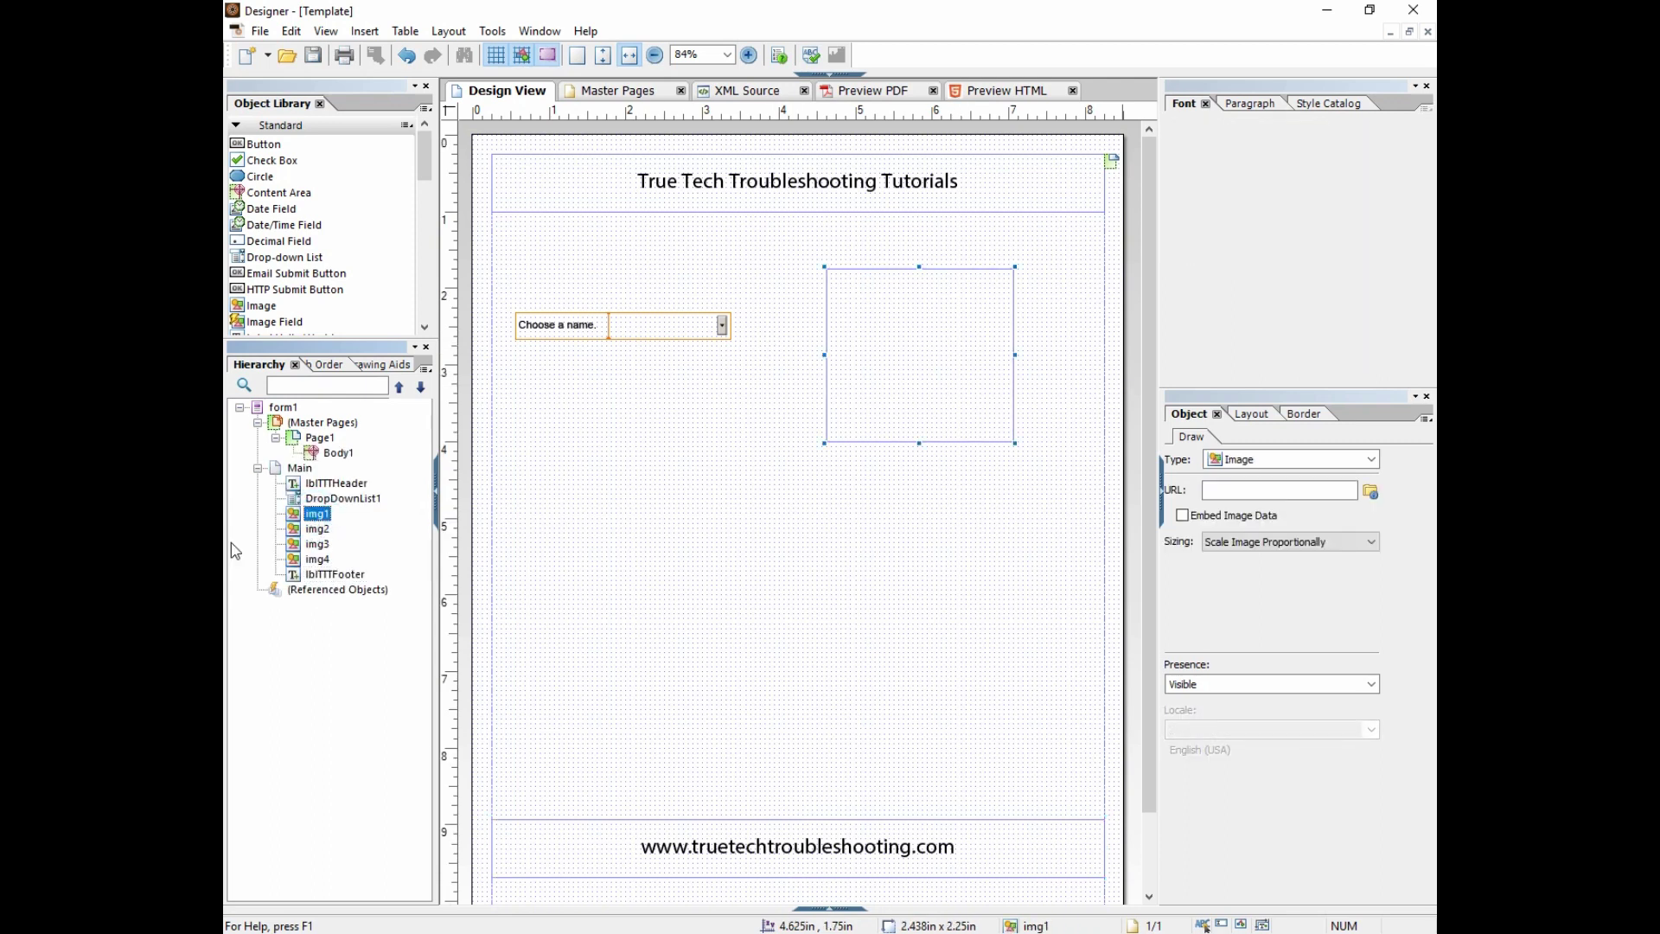
{"action": "left_click", "coordinate": [1370, 491]}
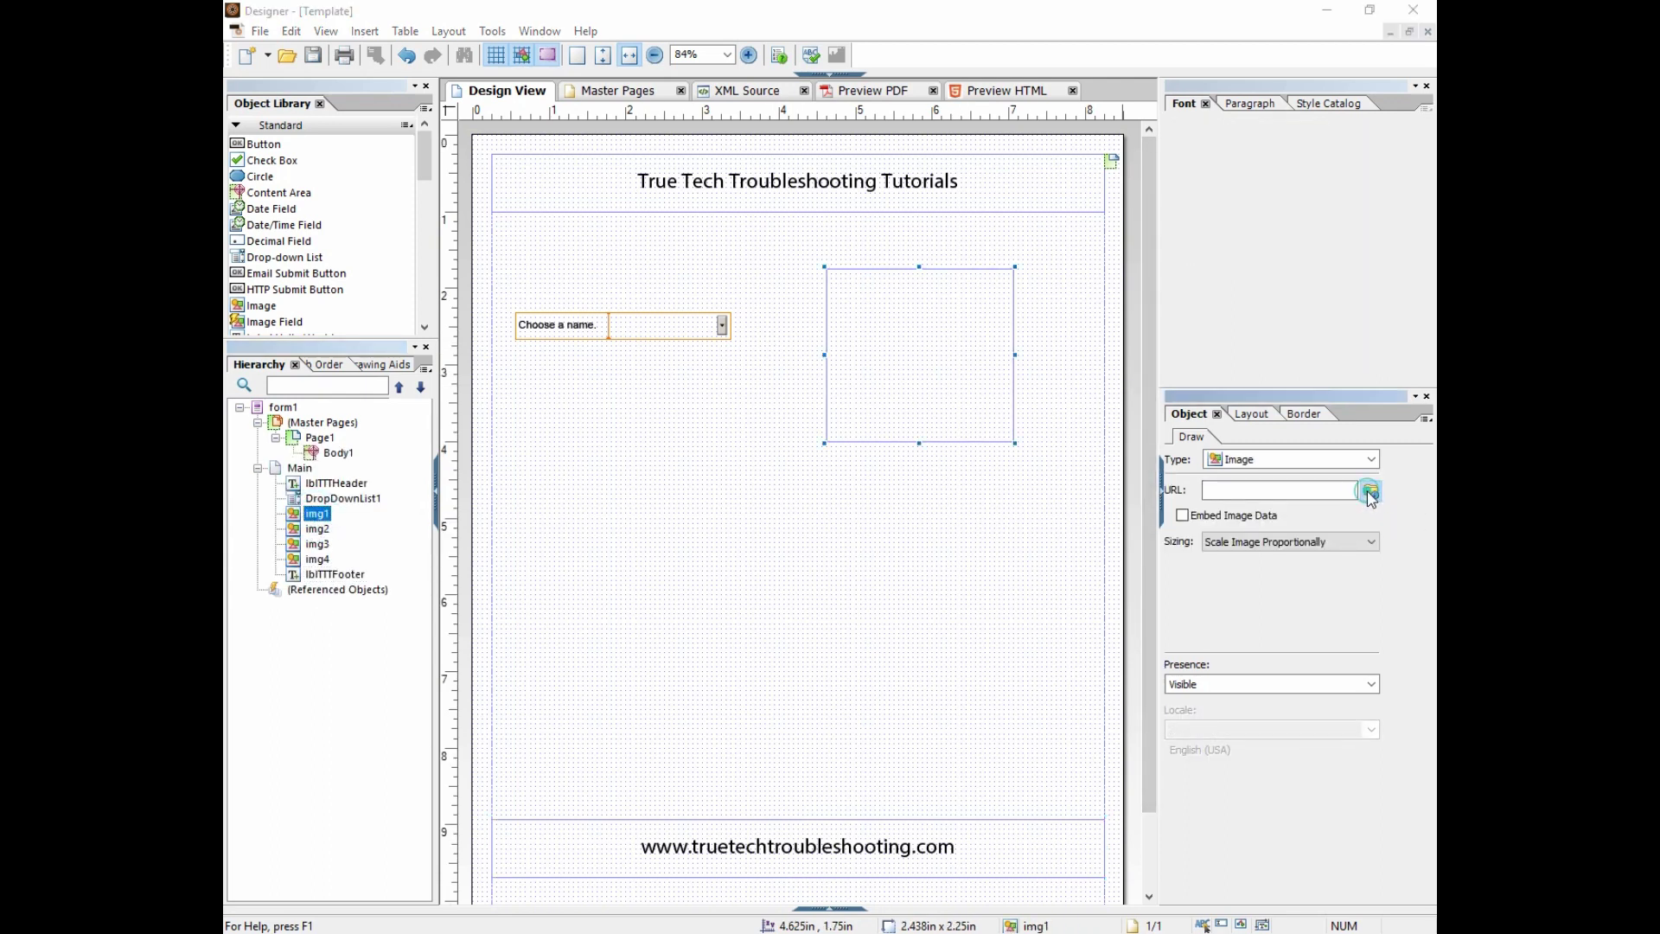
{"action": "double_click", "coordinate": [824, 385]}
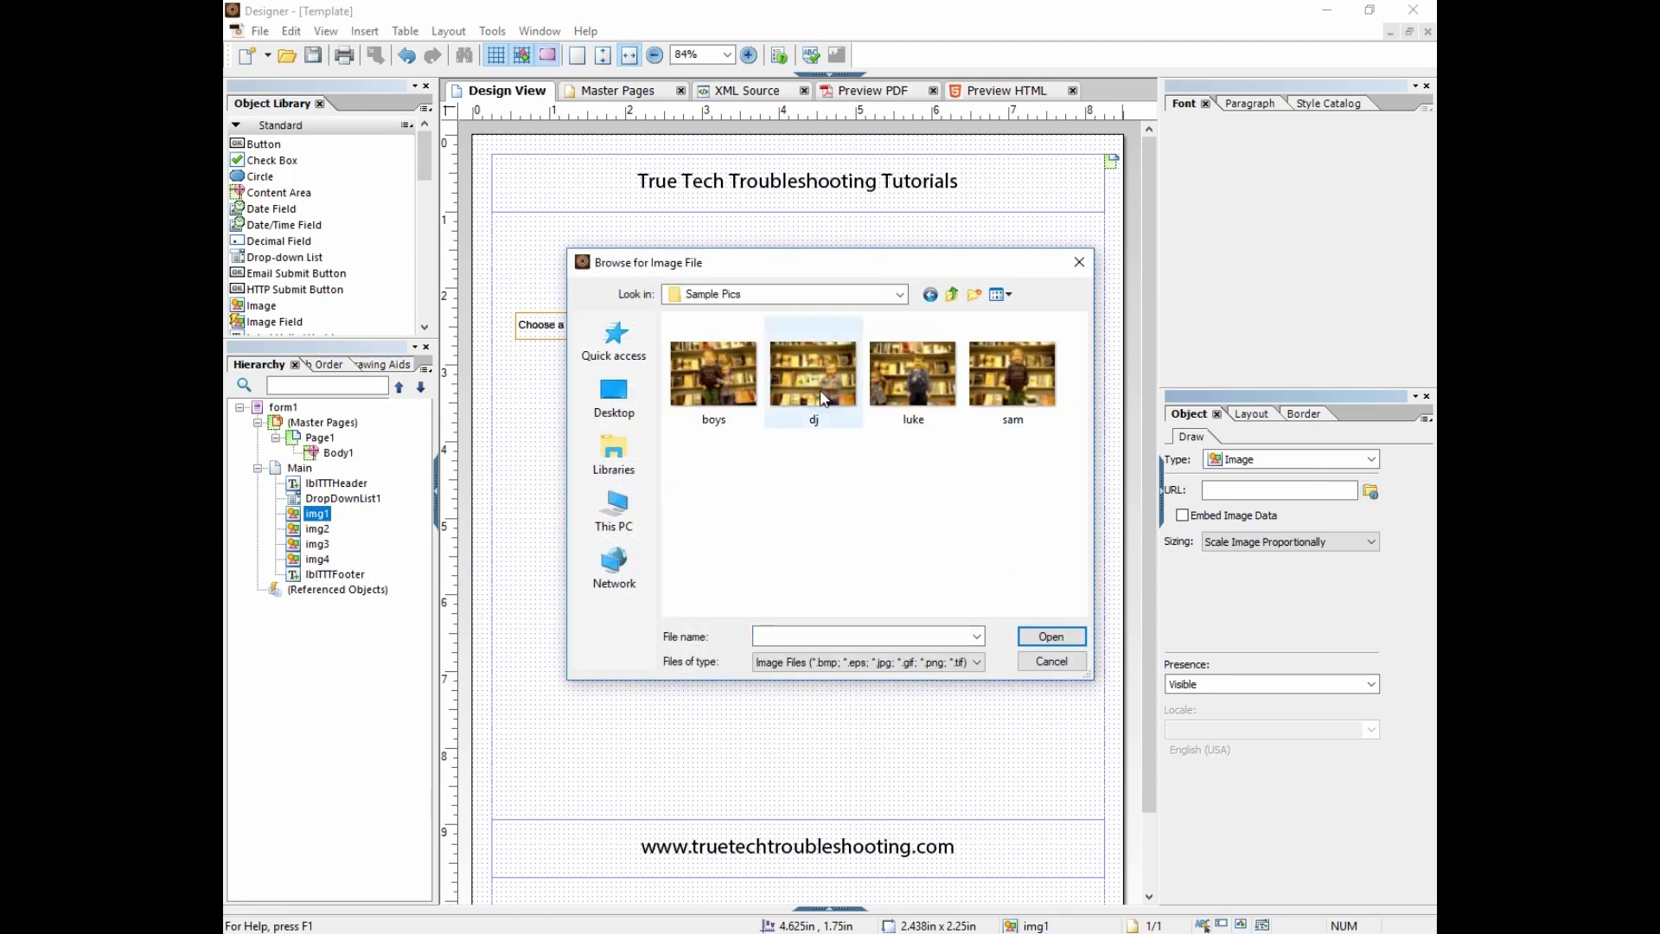
{"action": "left_click", "coordinate": [915, 385]}
{"action": "left_click", "coordinate": [1048, 638]}
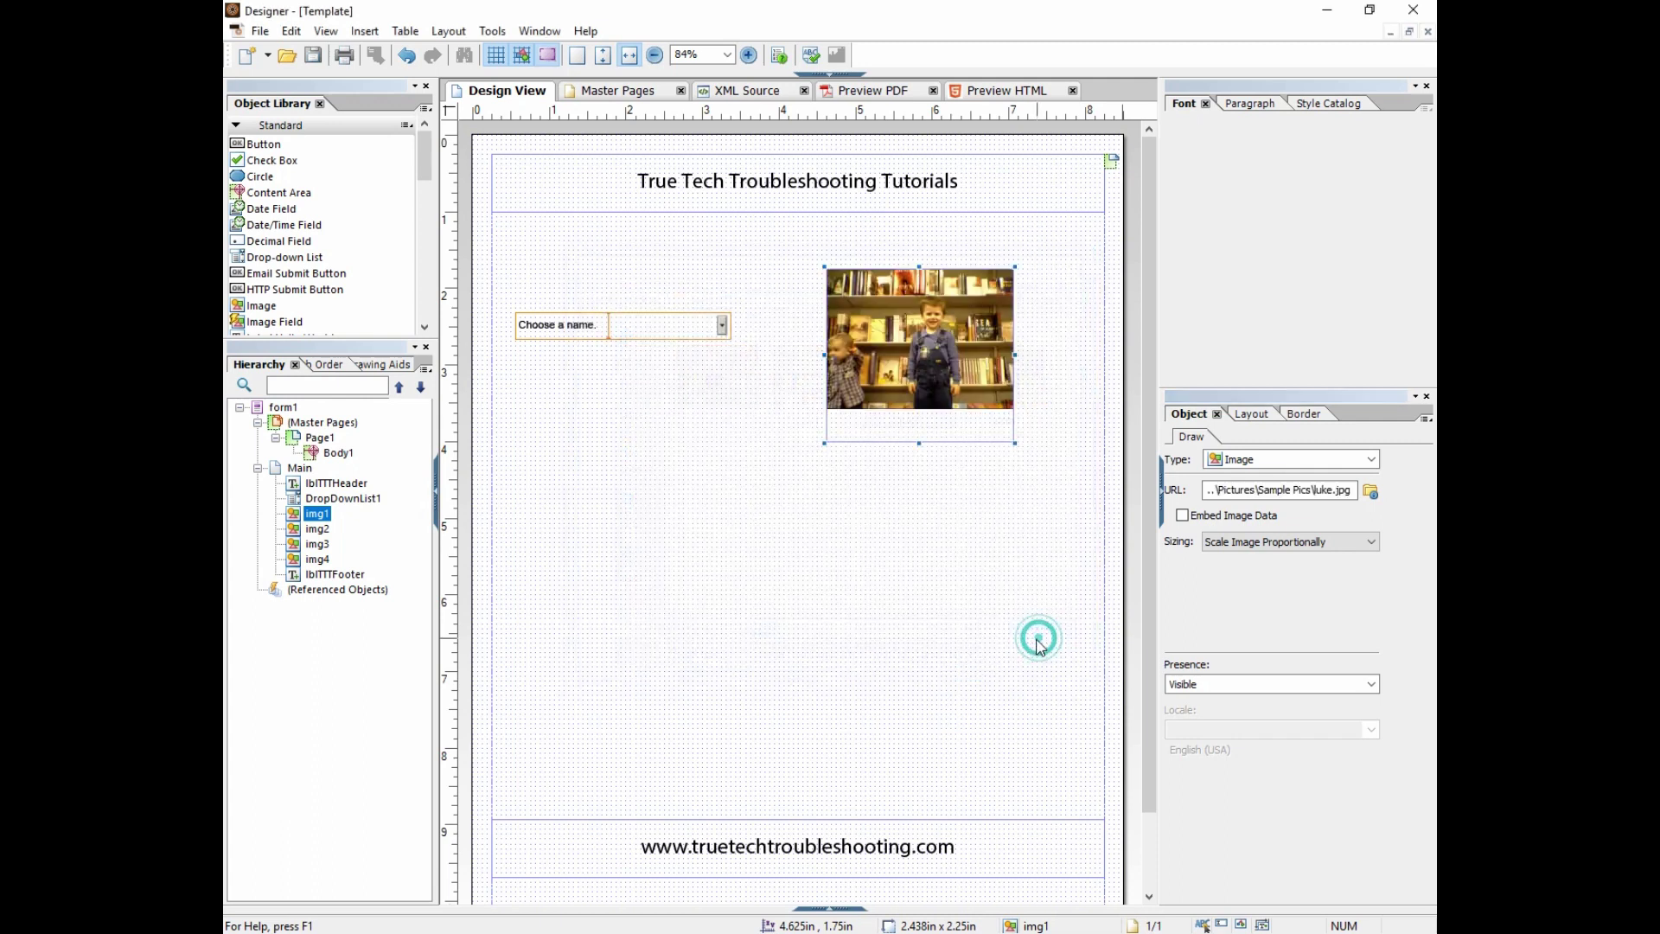
{"action": "left_click", "coordinate": [317, 529]}
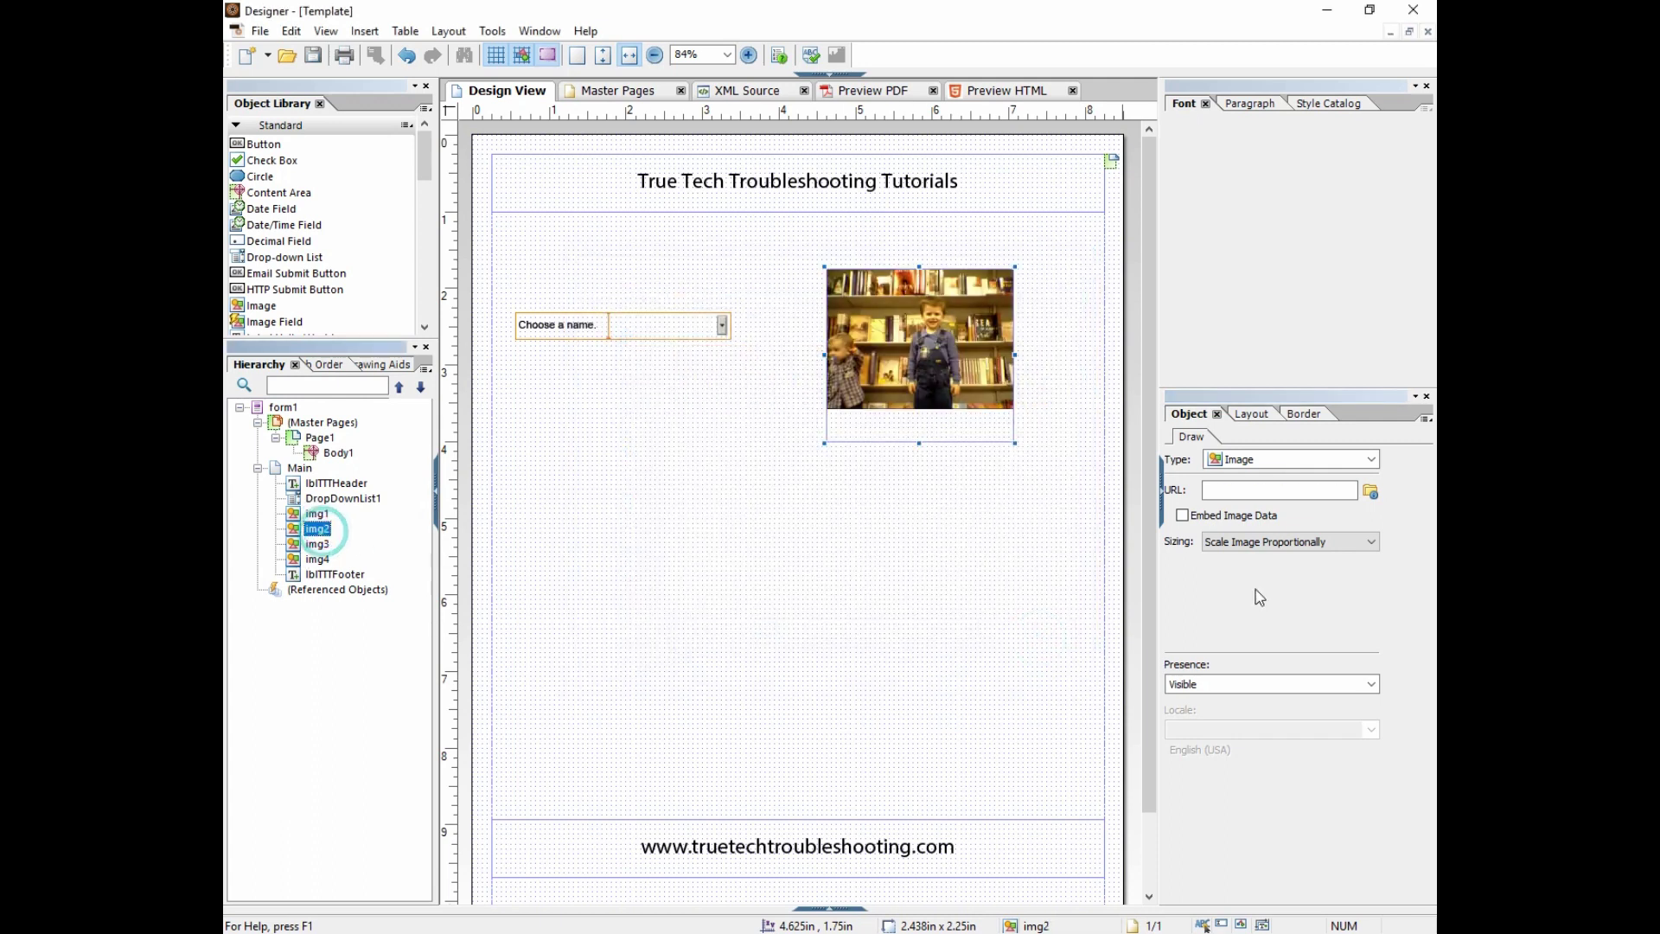
{"action": "left_click", "coordinate": [1371, 491]}
{"action": "left_click", "coordinate": [1024, 381]}
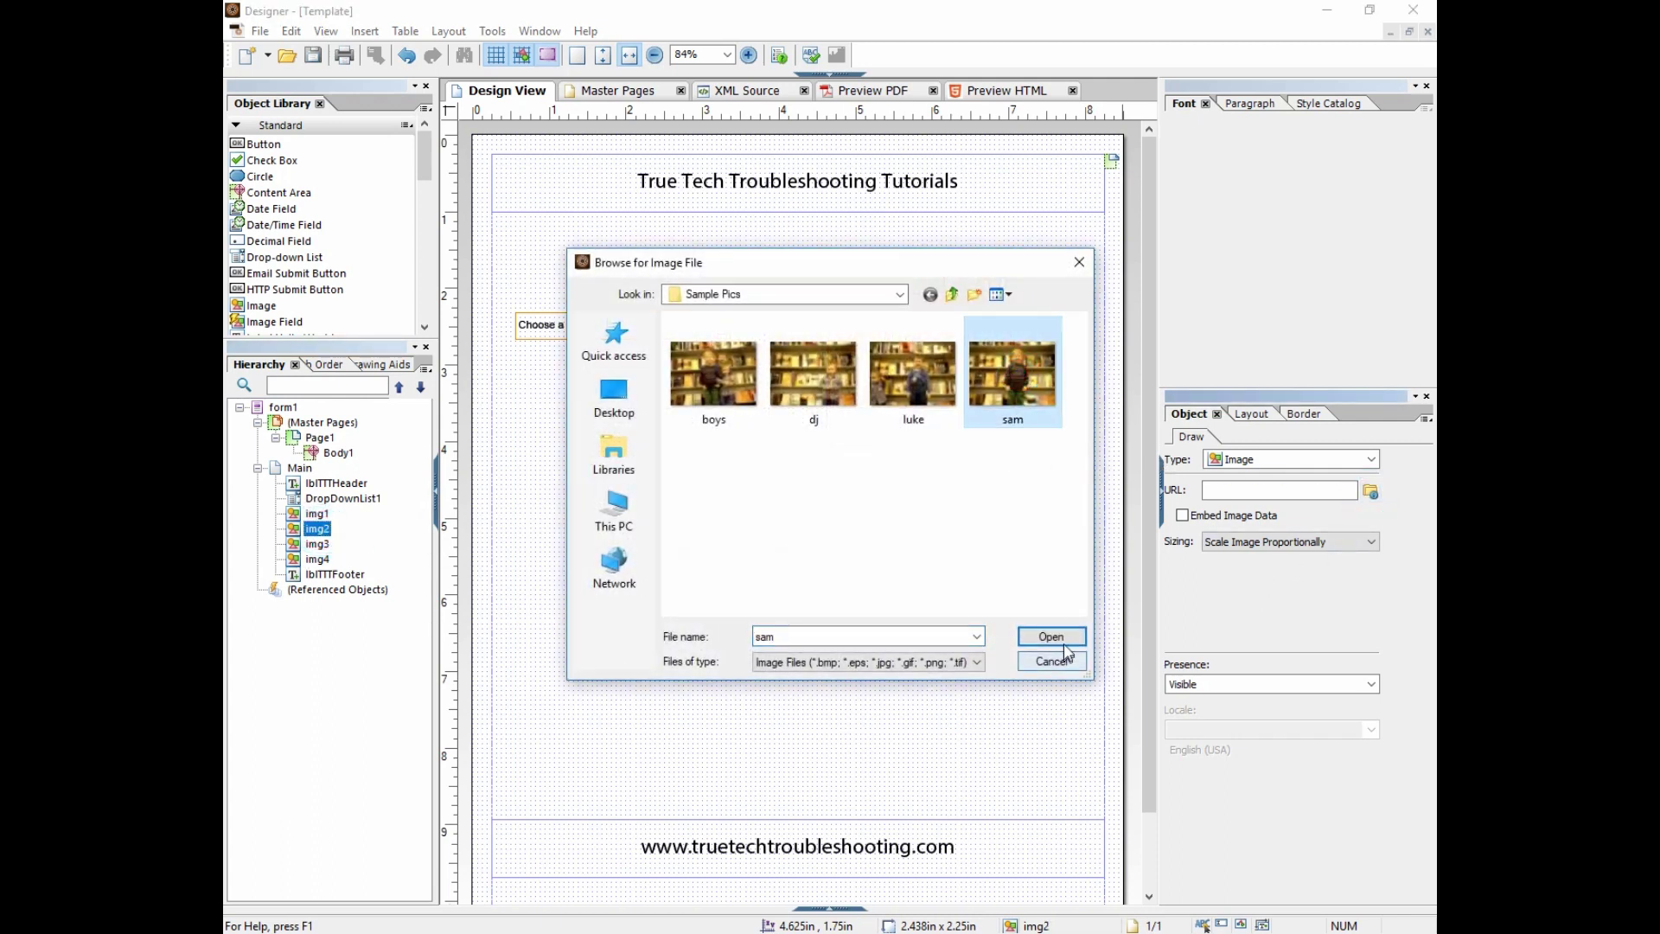
{"action": "left_click", "coordinate": [1049, 636]}
- Load the dj photo into img3 and the boys photo into img4
{"action": "left_click", "coordinate": [317, 544]}
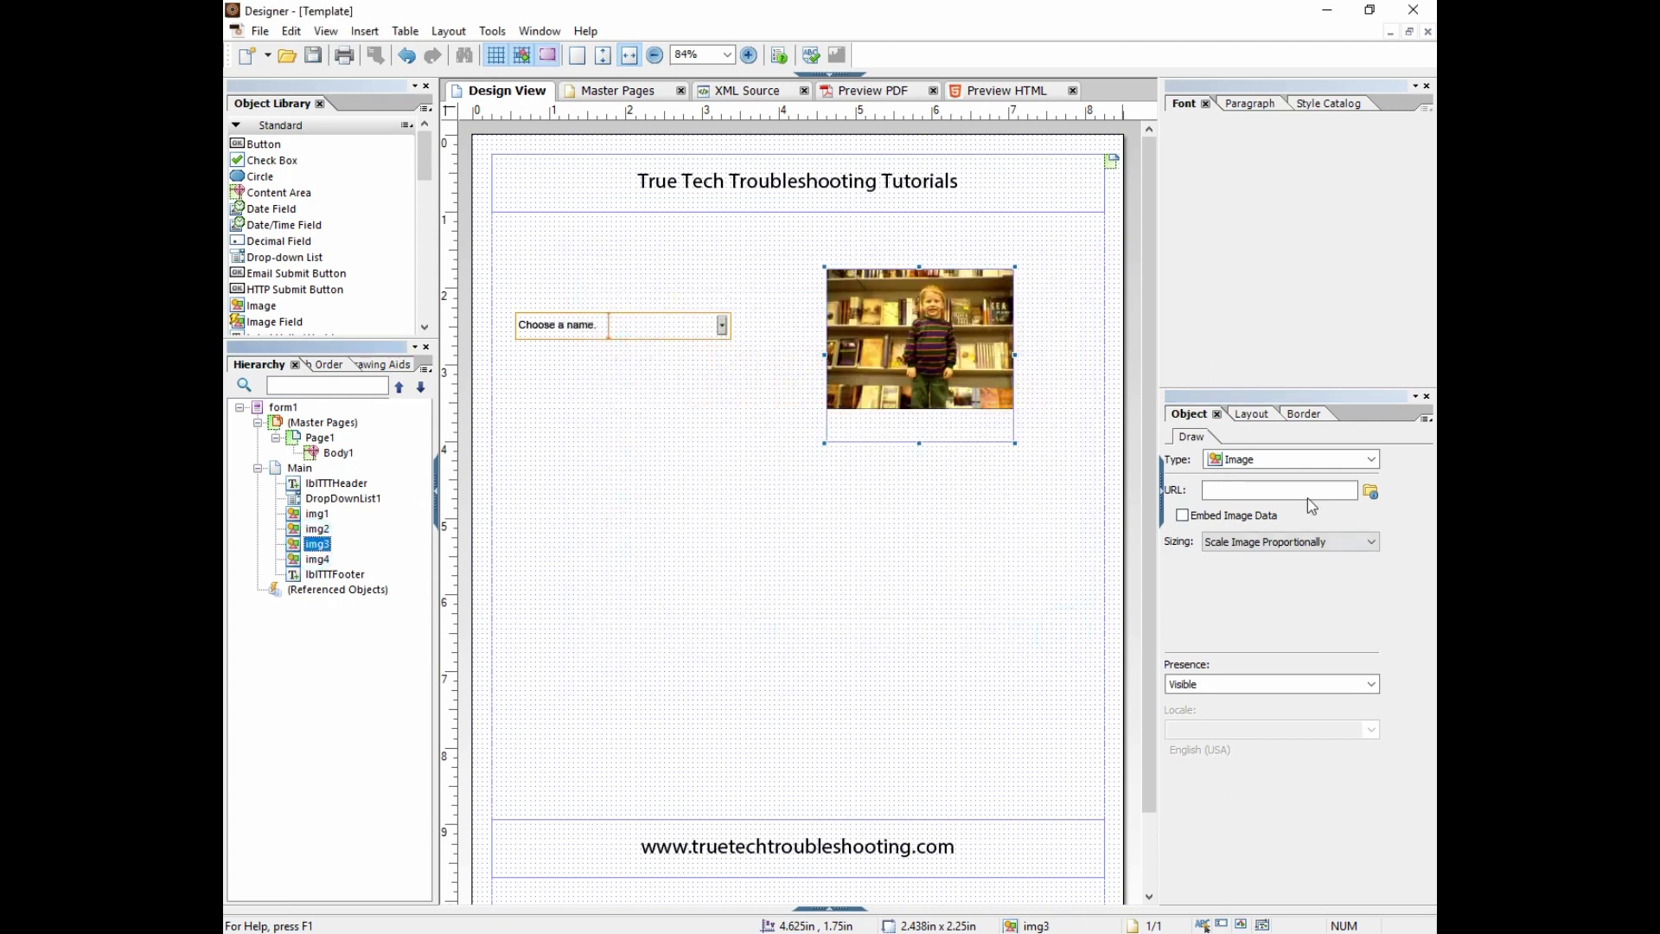
{"action": "left_click", "coordinate": [1371, 491]}
{"action": "left_click", "coordinate": [813, 373]}
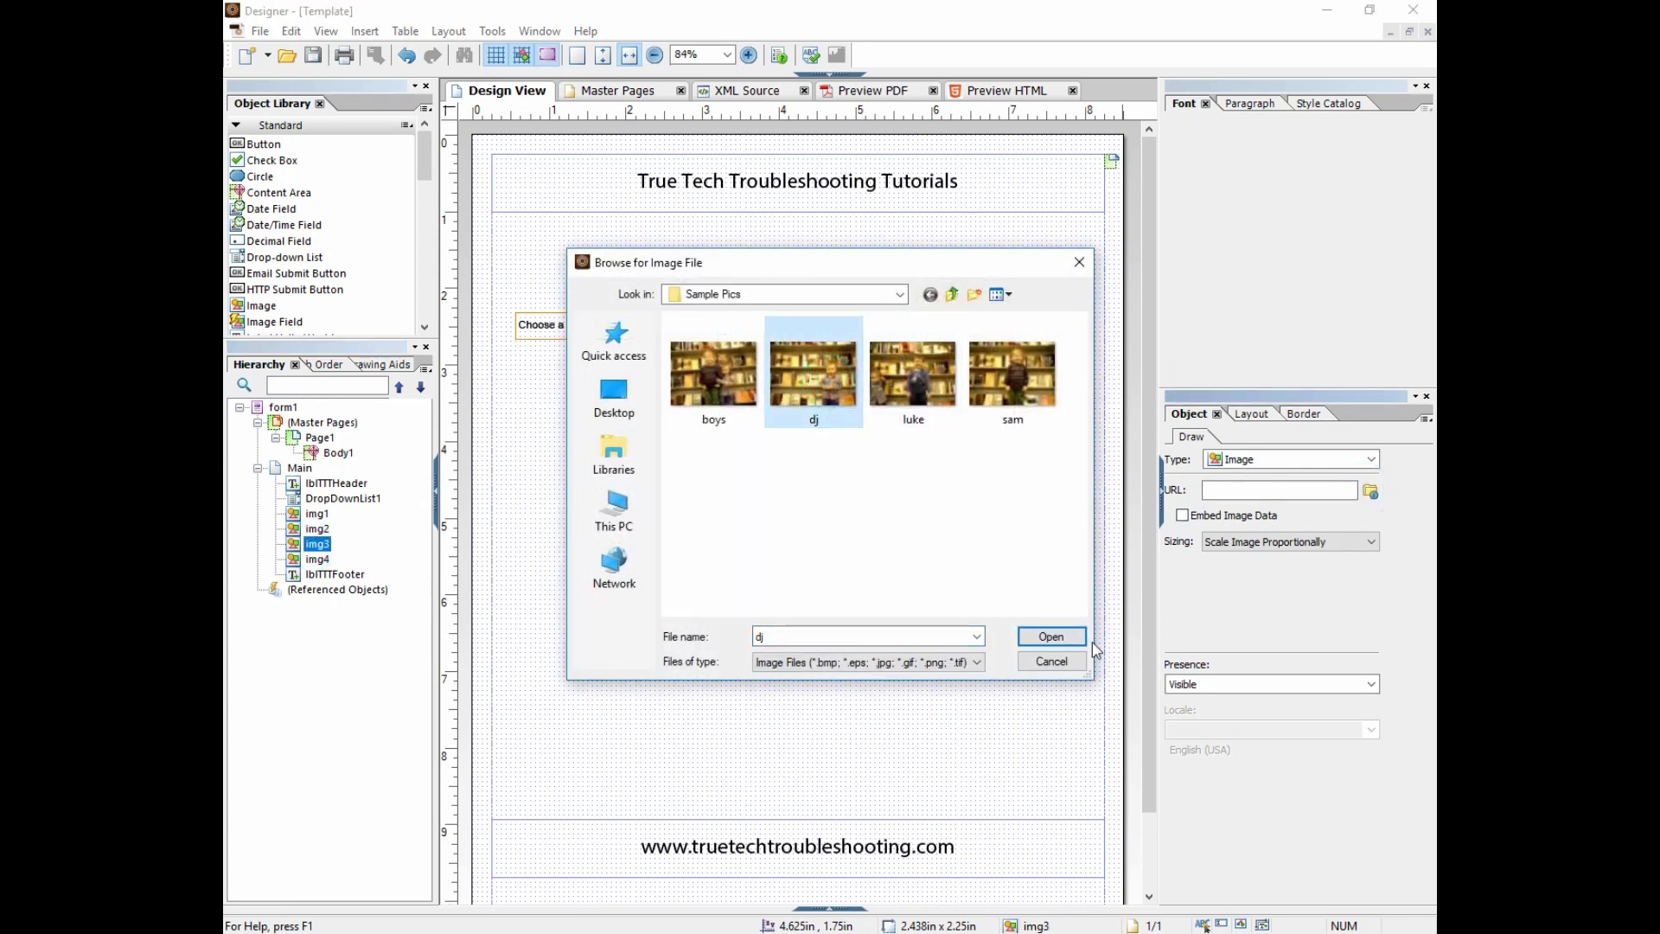
{"action": "left_click", "coordinate": [1048, 636]}
{"action": "left_click", "coordinate": [318, 559]}
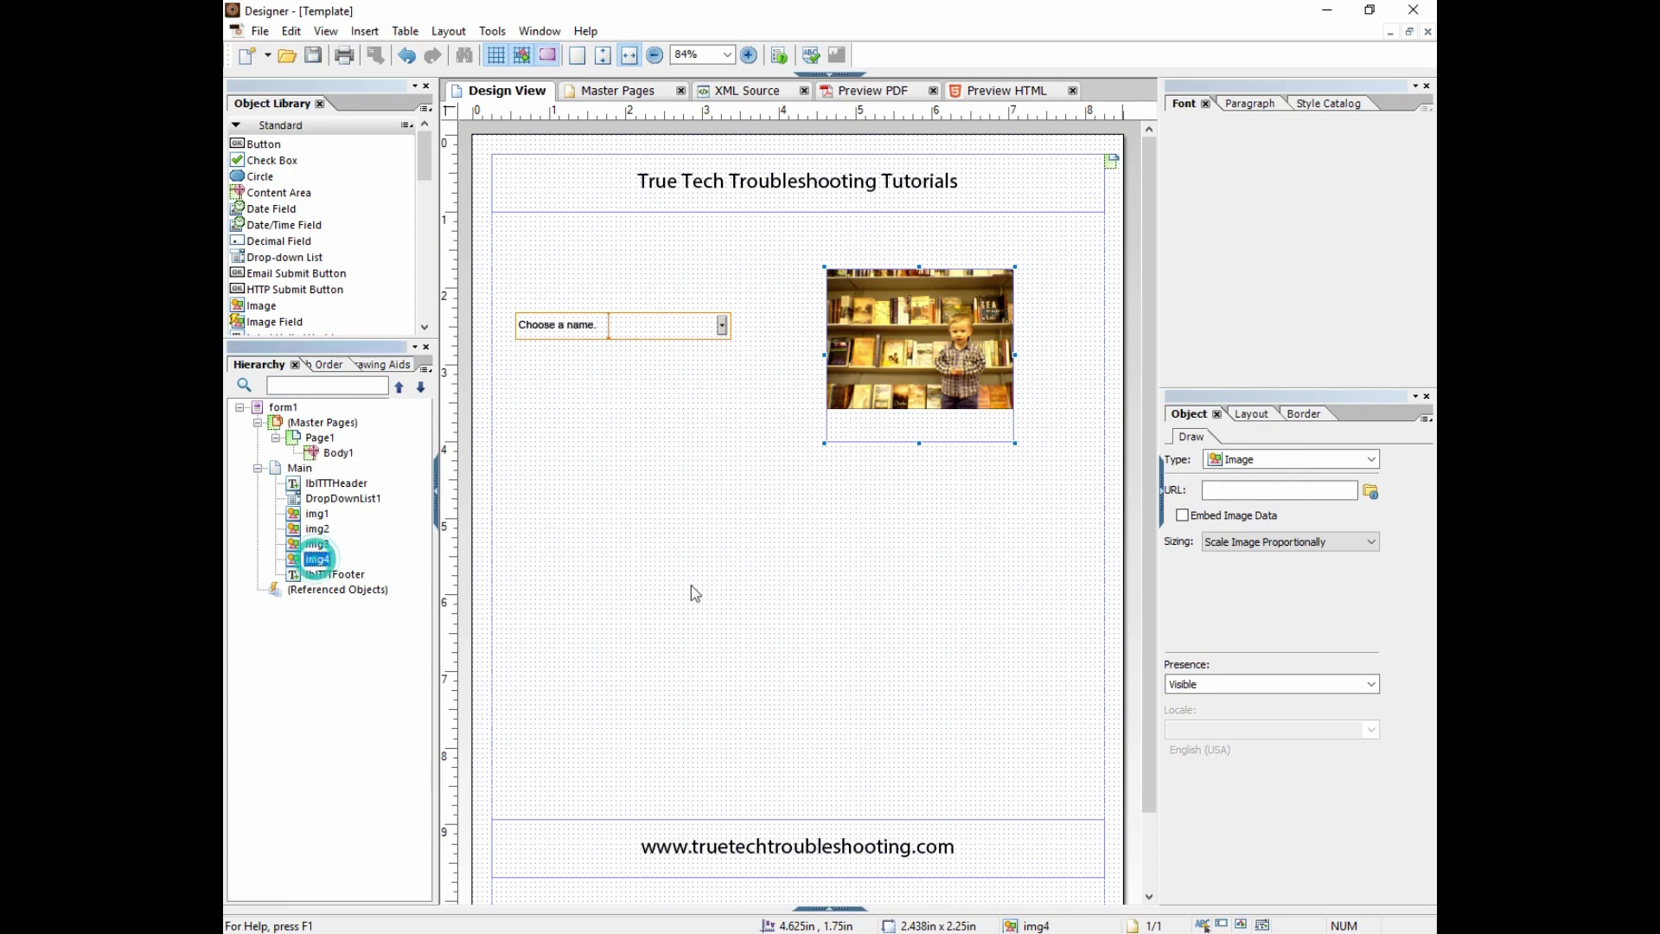
{"action": "left_click", "coordinate": [1371, 491]}
{"action": "left_click", "coordinate": [726, 394]}
{"action": "left_click", "coordinate": [1049, 636]}
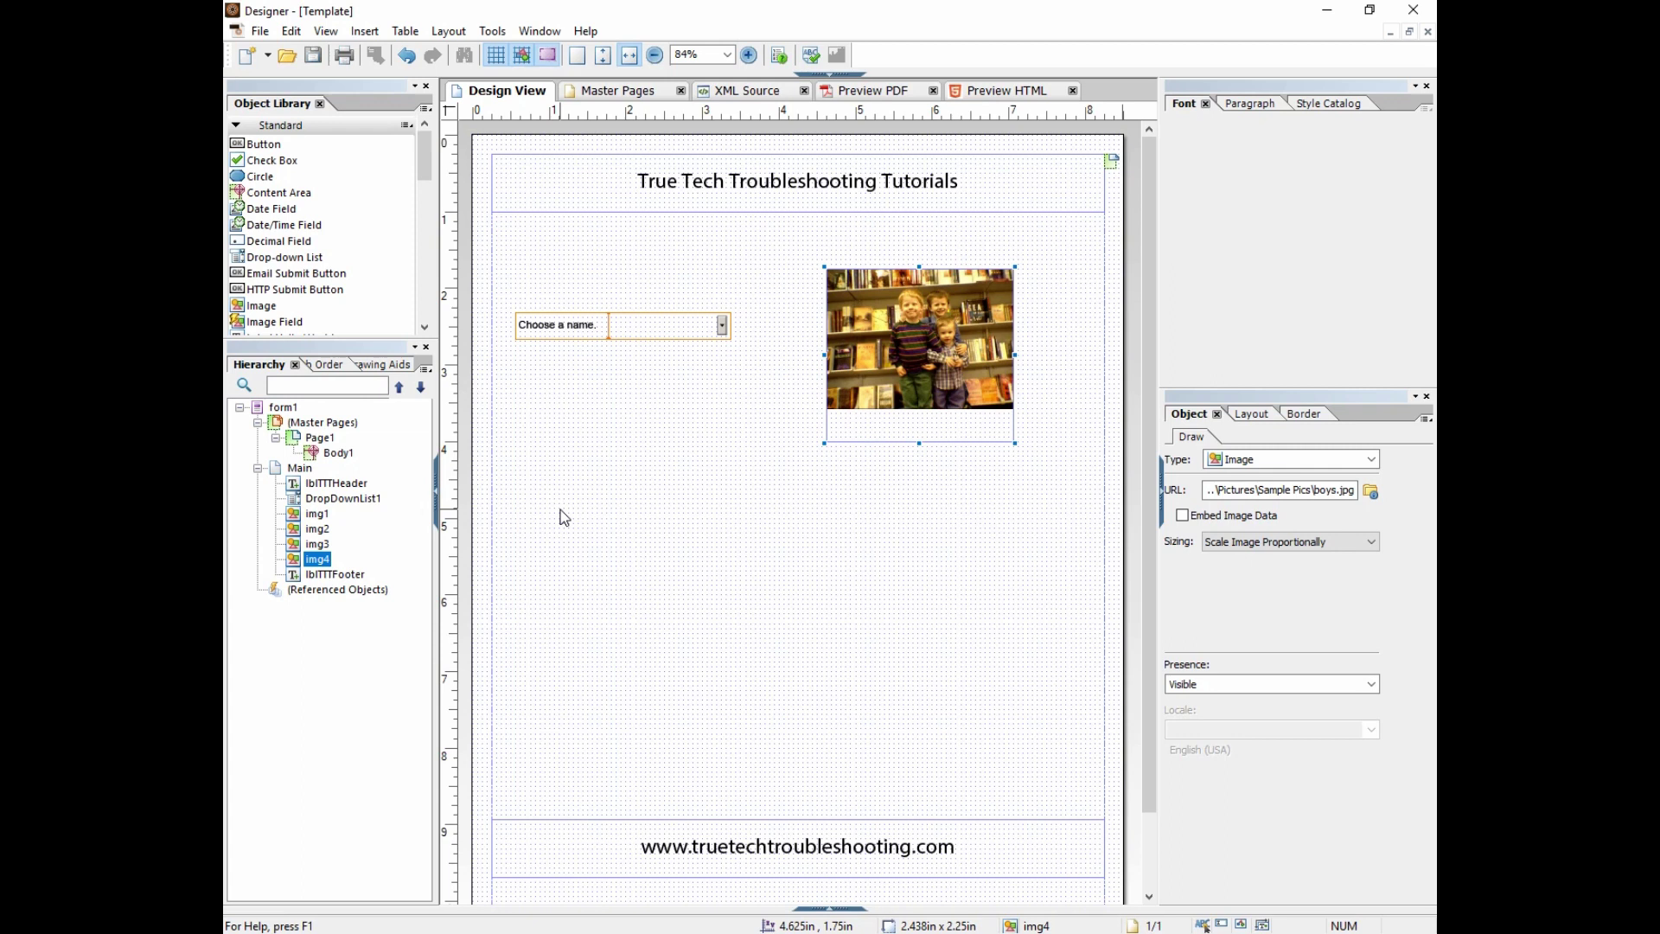
- Turn on Embed Image Data for img1, img2, img3 and img4
{"action": "left_click", "coordinate": [318, 515]}
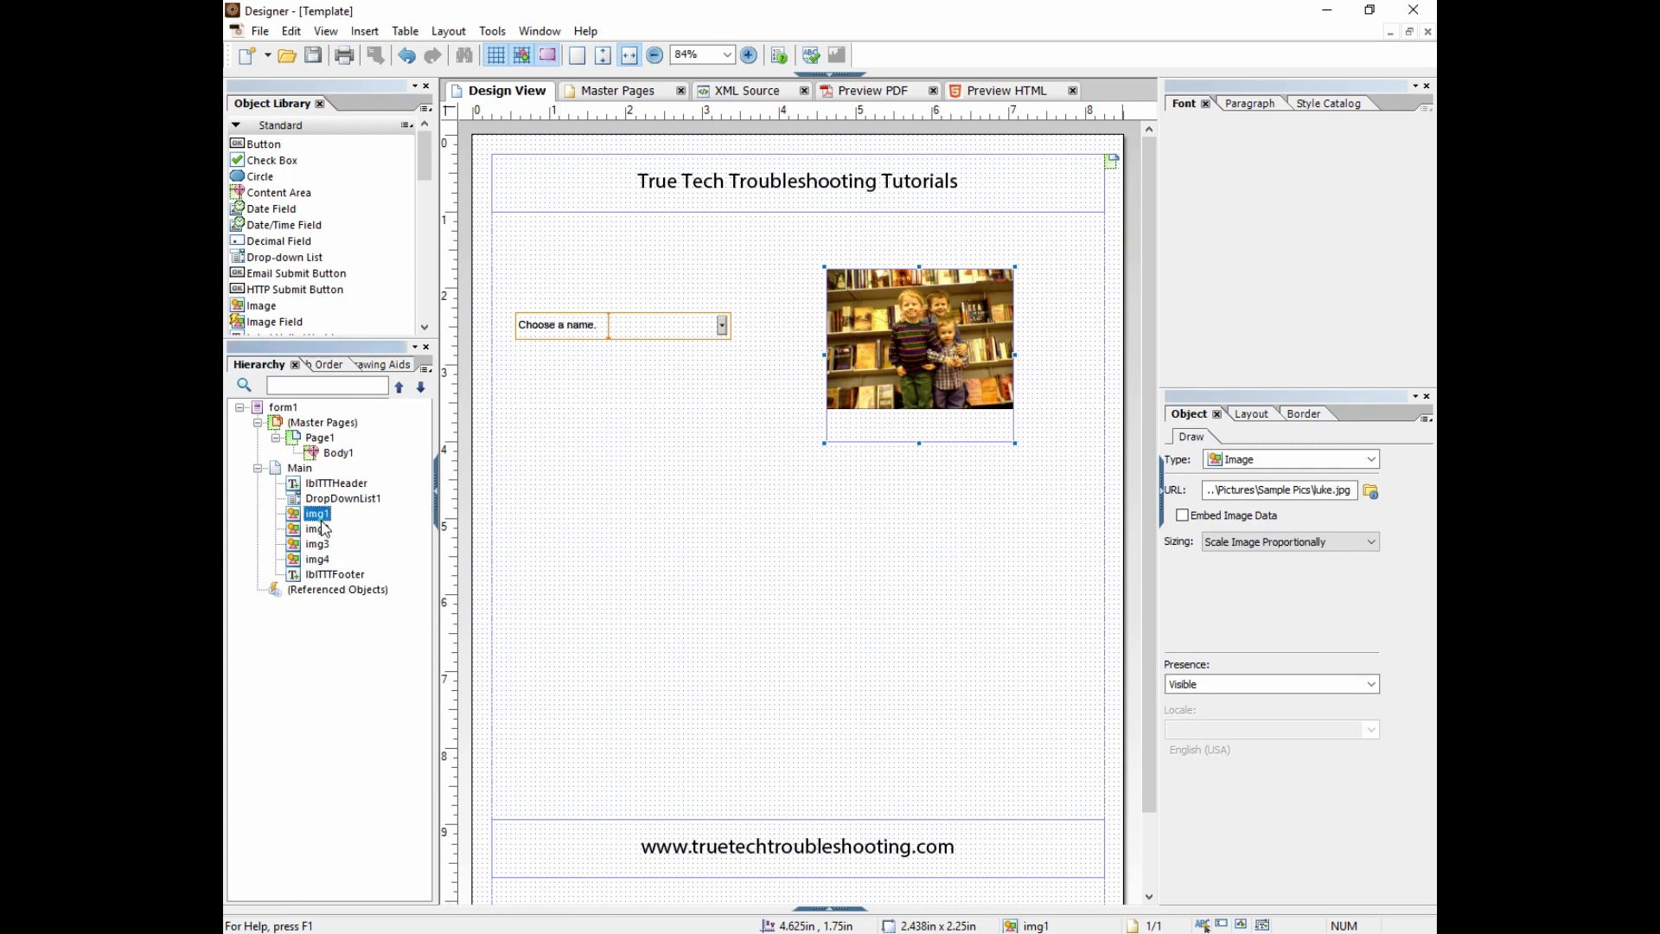
{"action": "left_click", "coordinate": [1183, 516]}
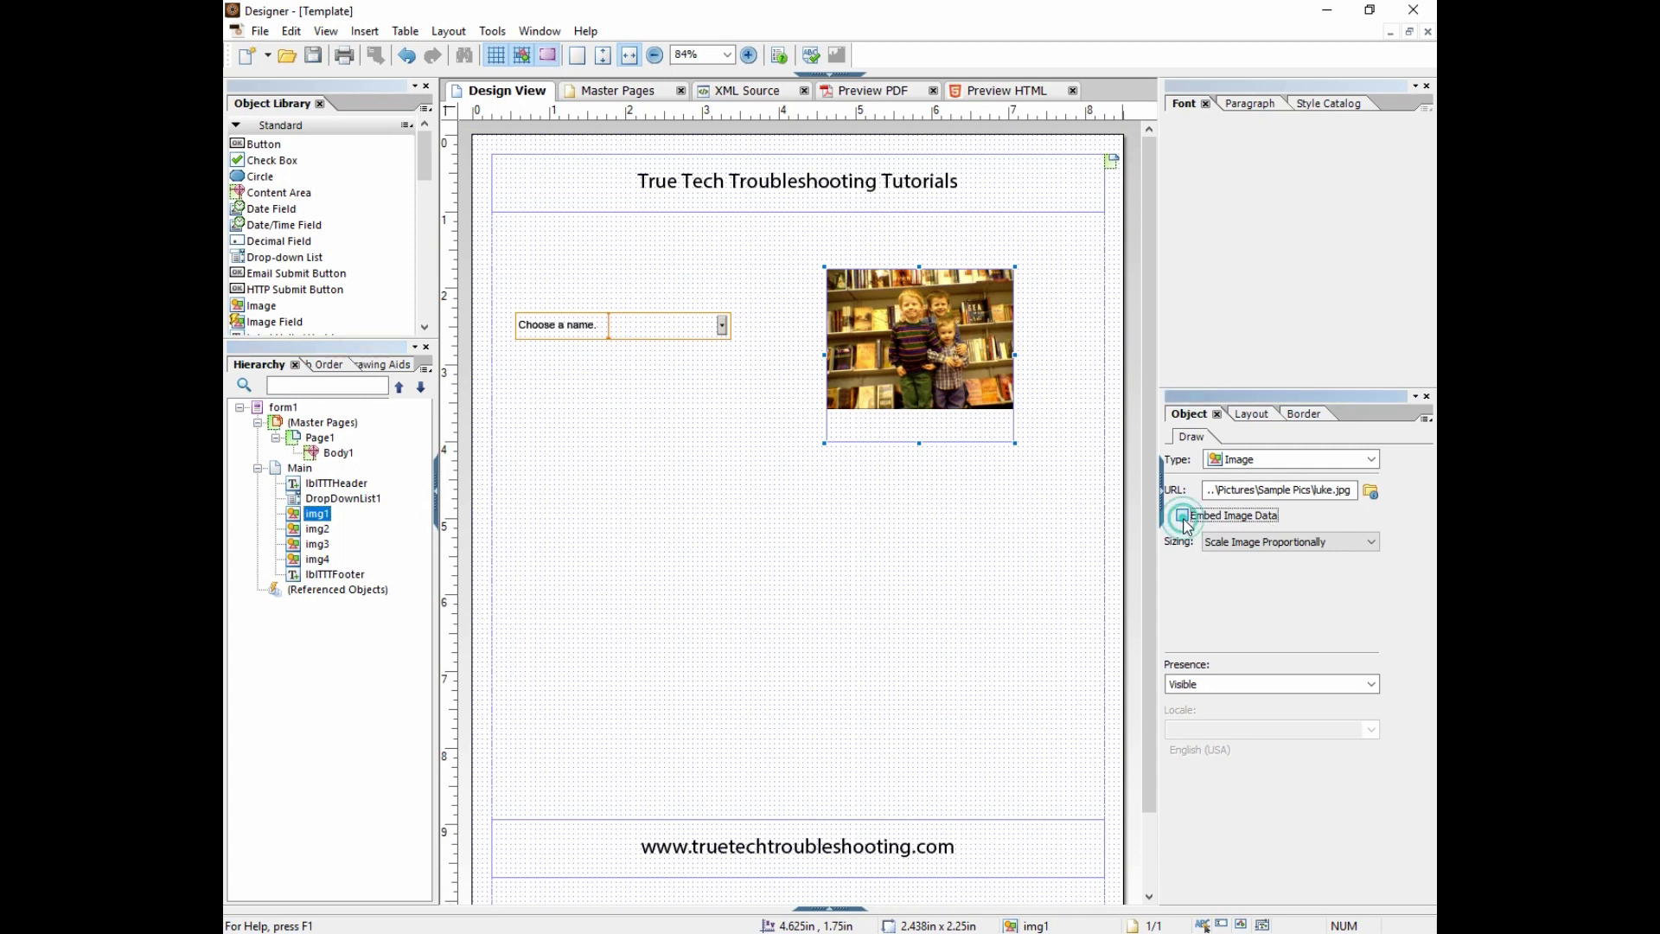
{"action": "left_click", "coordinate": [320, 530]}
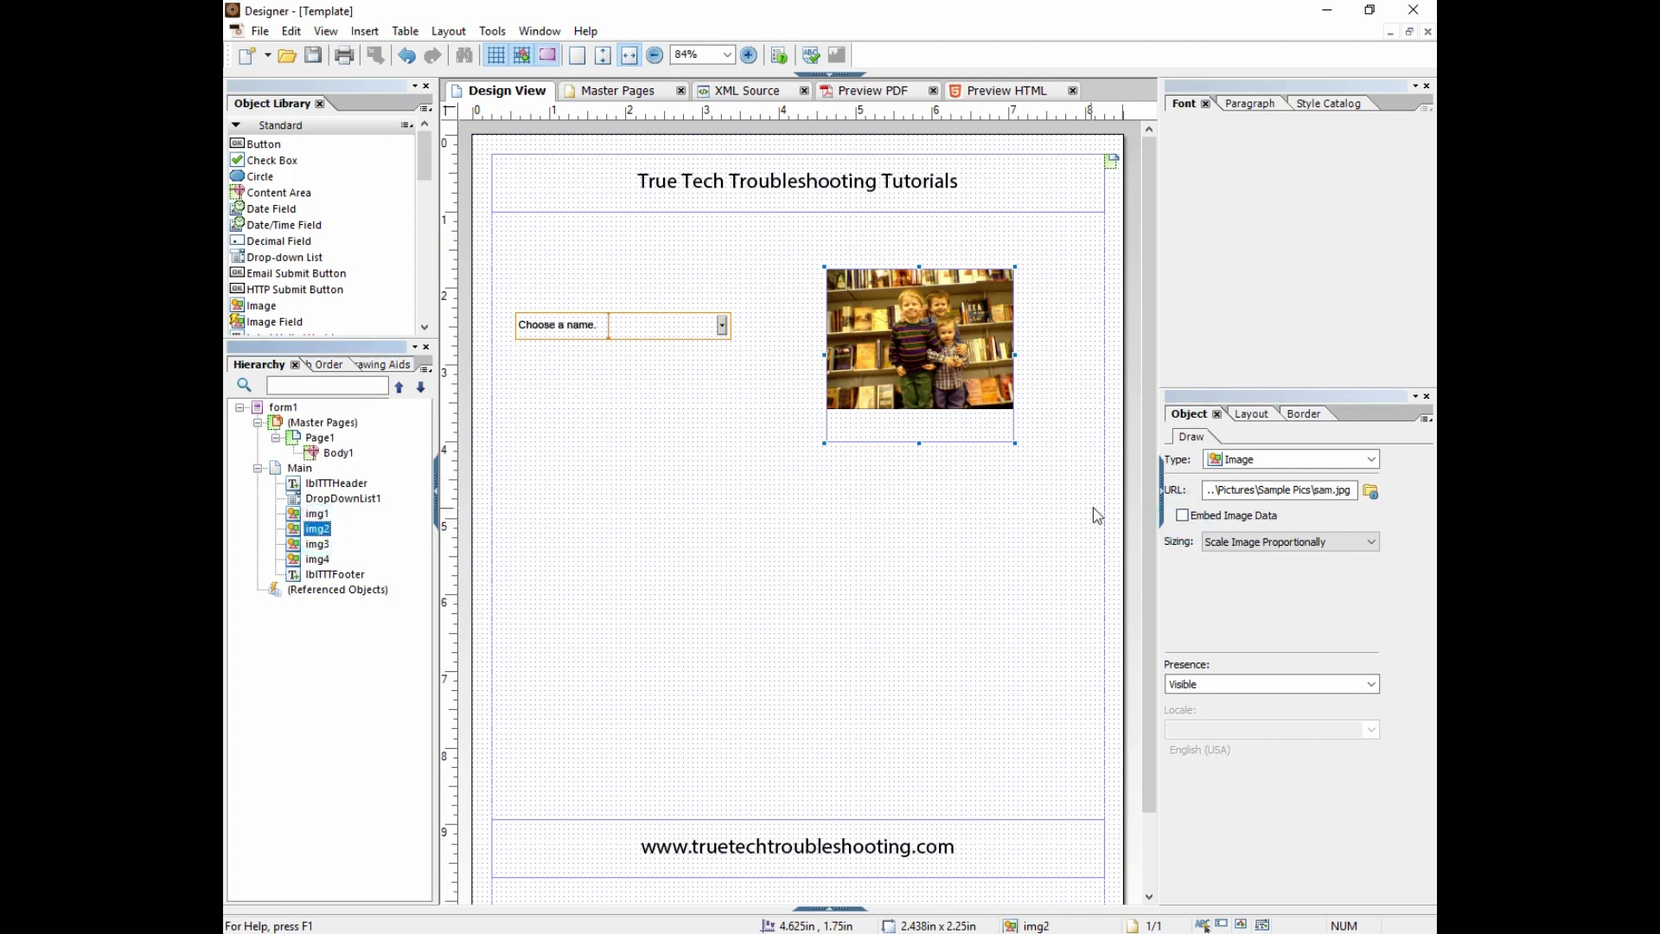
{"action": "left_click", "coordinate": [1183, 516]}
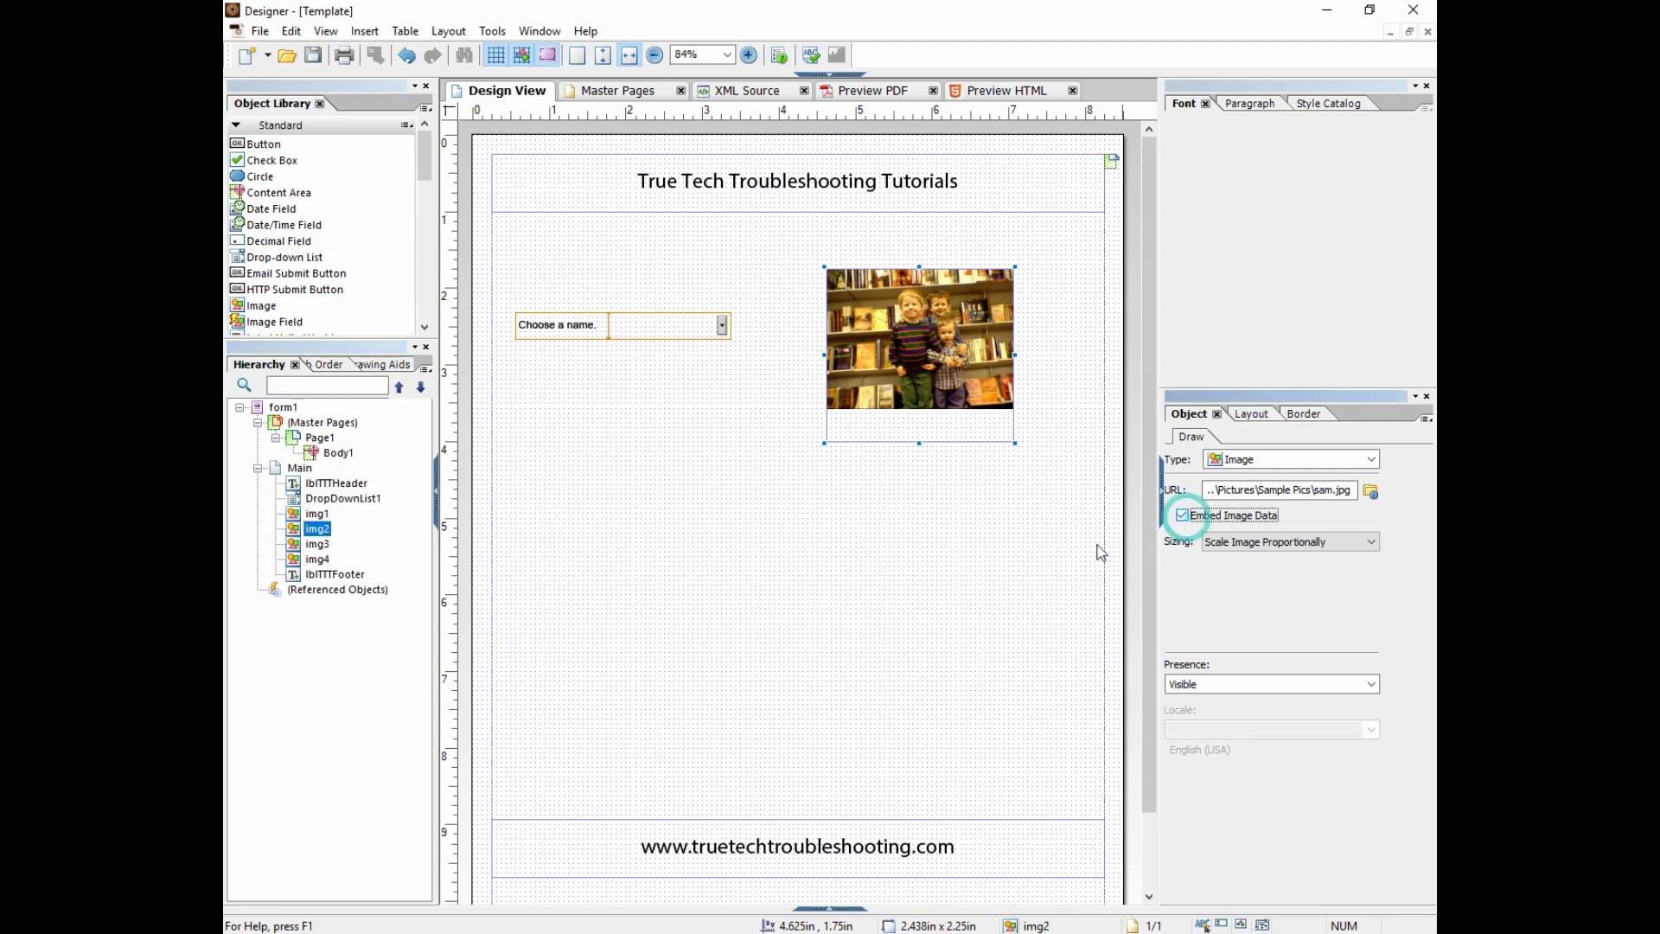
{"action": "left_click", "coordinate": [317, 543]}
{"action": "left_click", "coordinate": [1182, 517]}
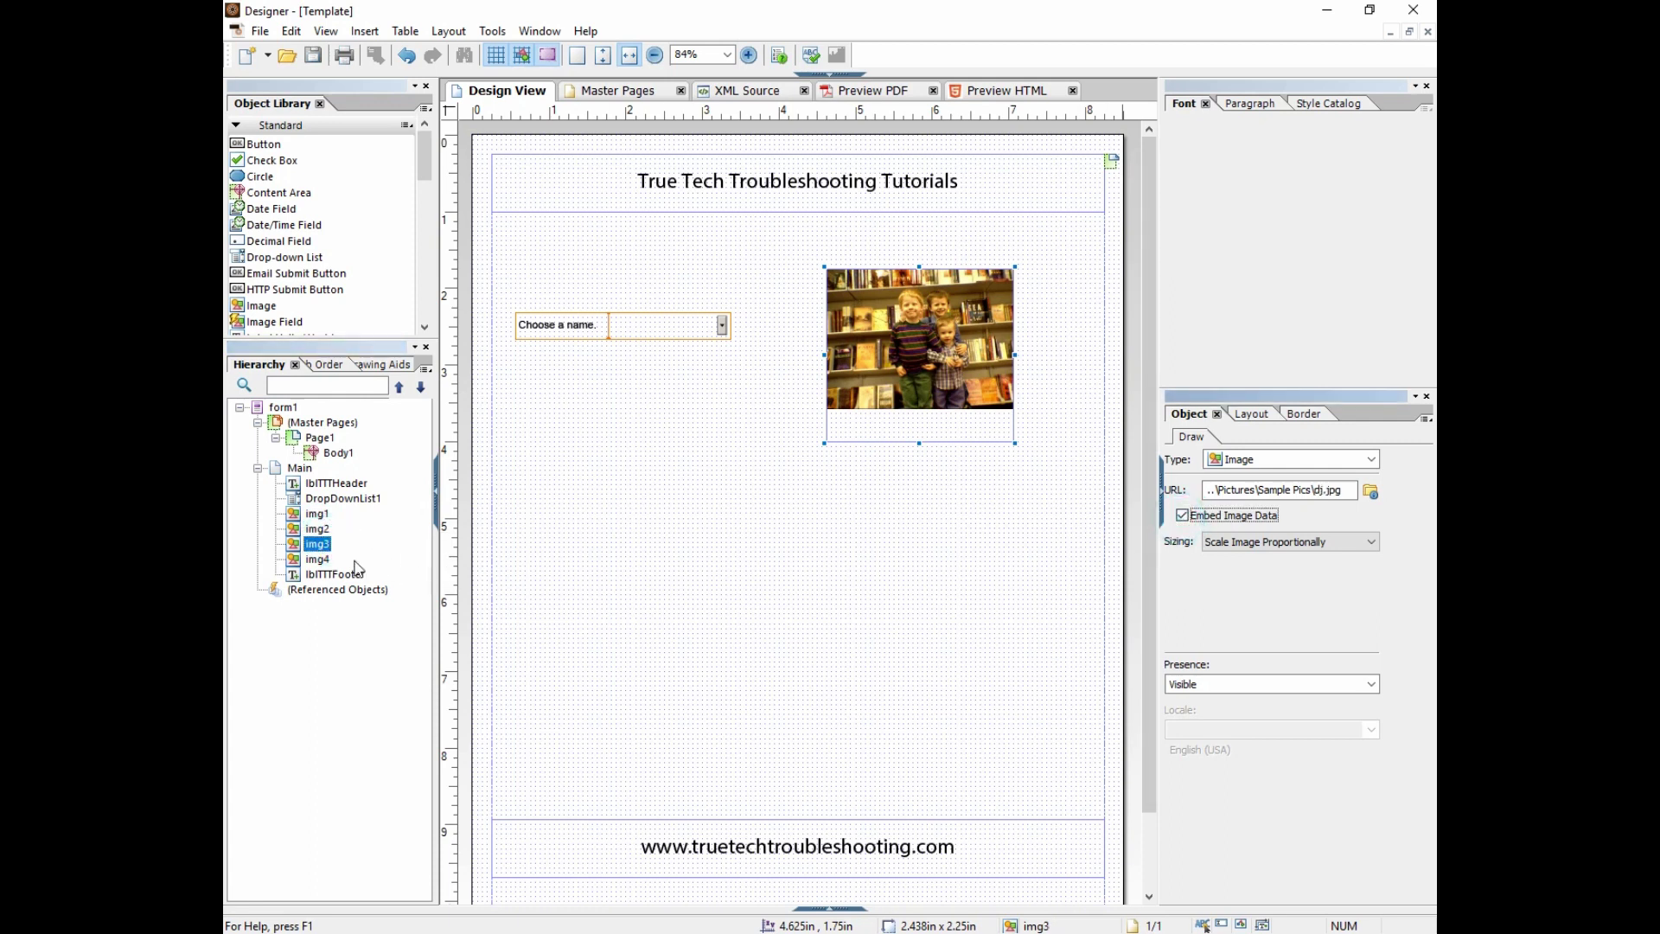
{"action": "left_click", "coordinate": [317, 559]}
{"action": "left_click", "coordinate": [1182, 516]}
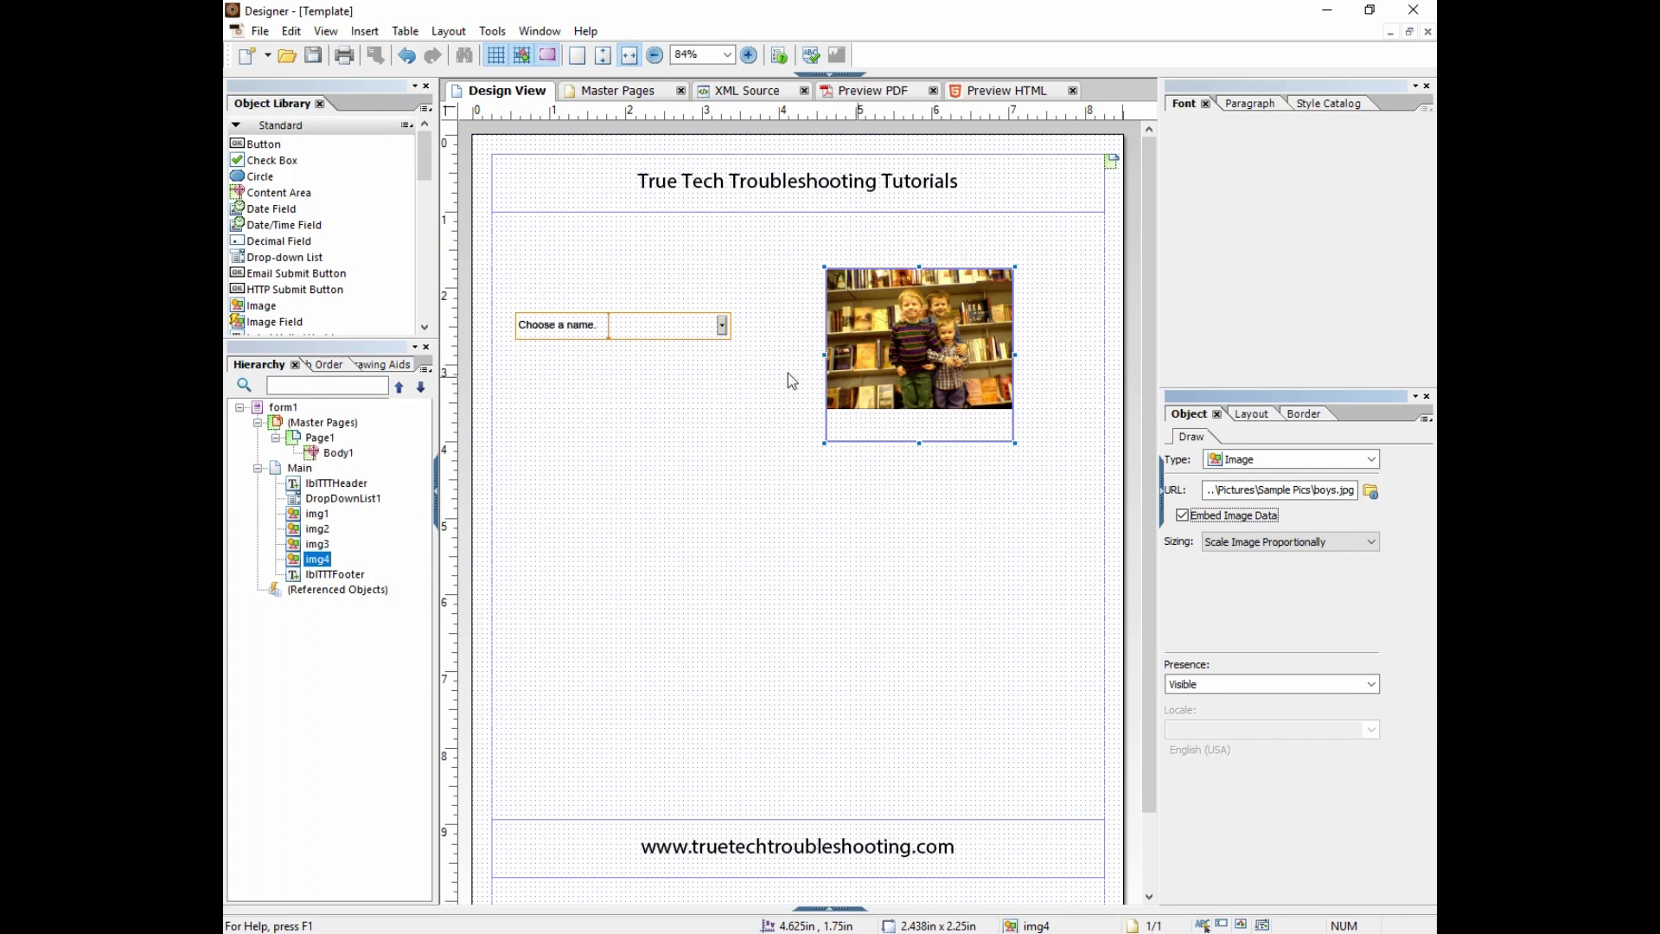
- Enable Specify Item Values on DropDownList1 so Luke, Sam, DJ and Boys map to 1–4
{"action": "left_click", "coordinate": [681, 326]}
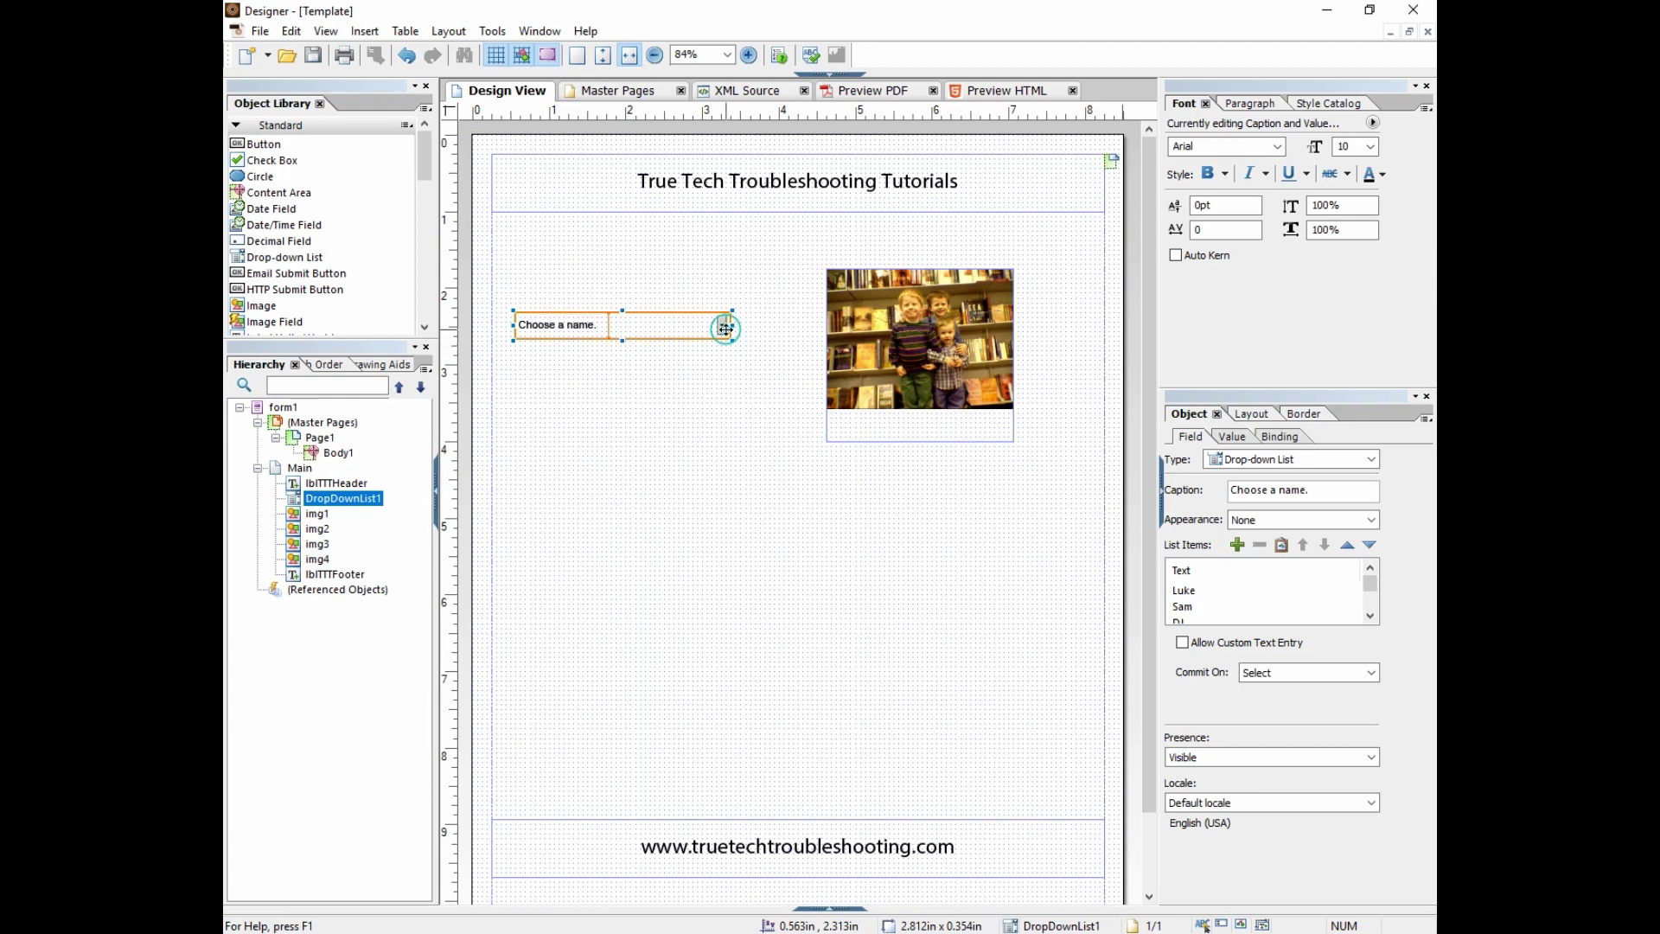
{"action": "left_click", "coordinate": [1183, 593]}
{"action": "left_click", "coordinate": [1183, 618]}
{"action": "left_click", "coordinate": [1184, 608]}
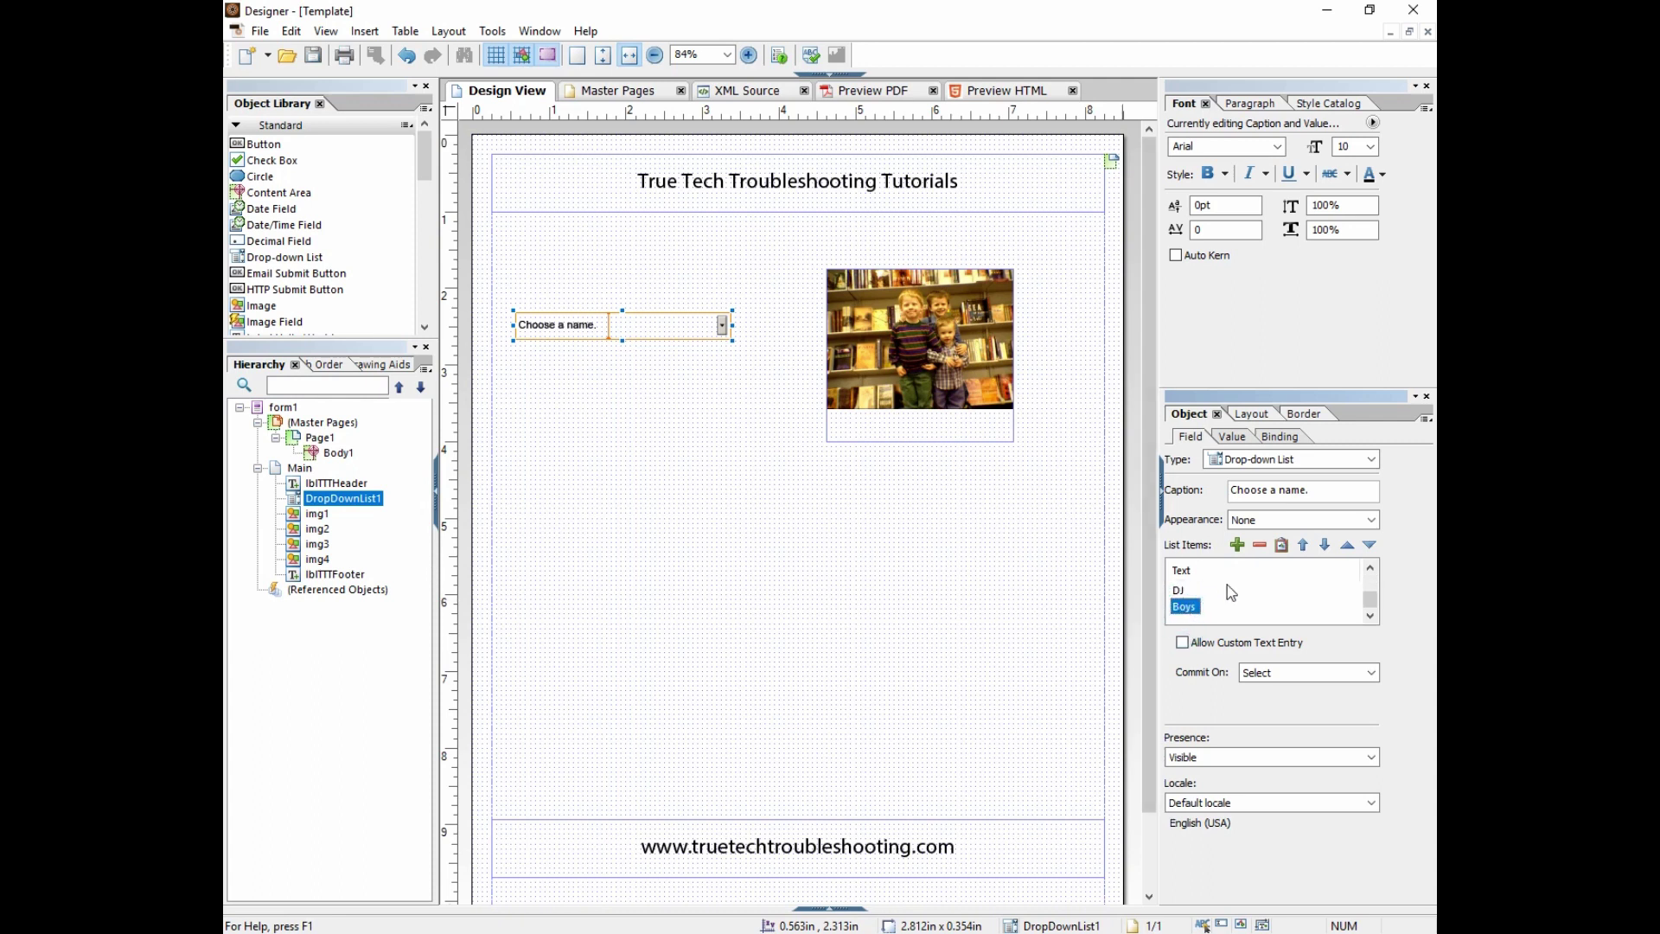
{"action": "left_click", "coordinate": [1281, 438]}
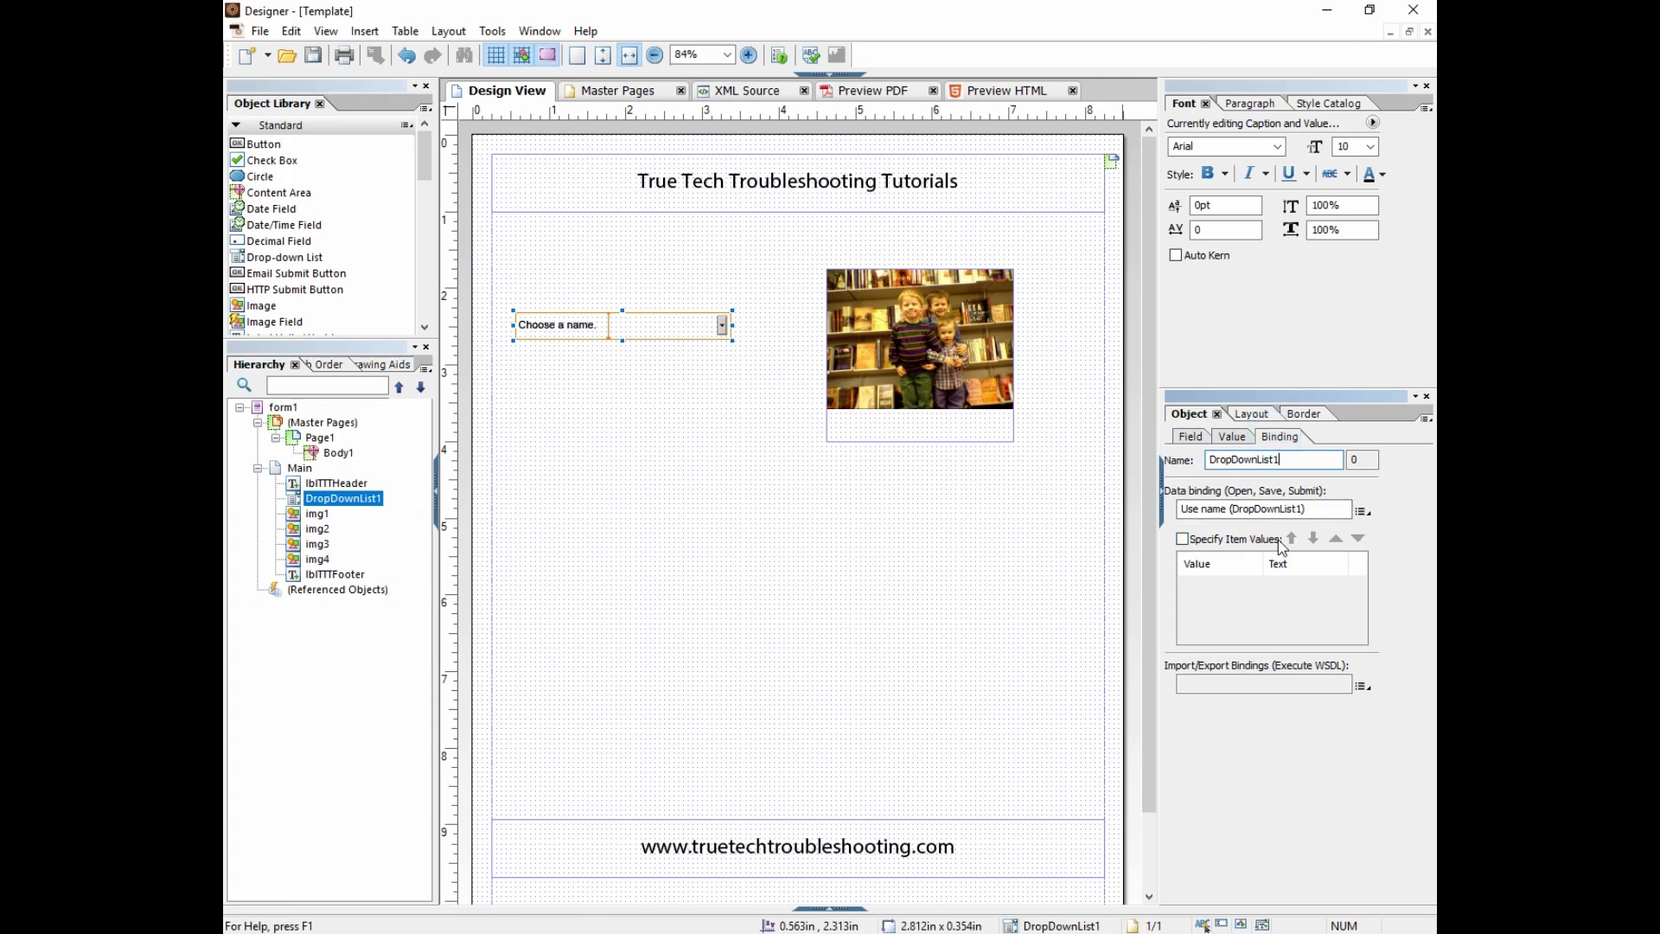
{"action": "left_click", "coordinate": [1182, 539]}
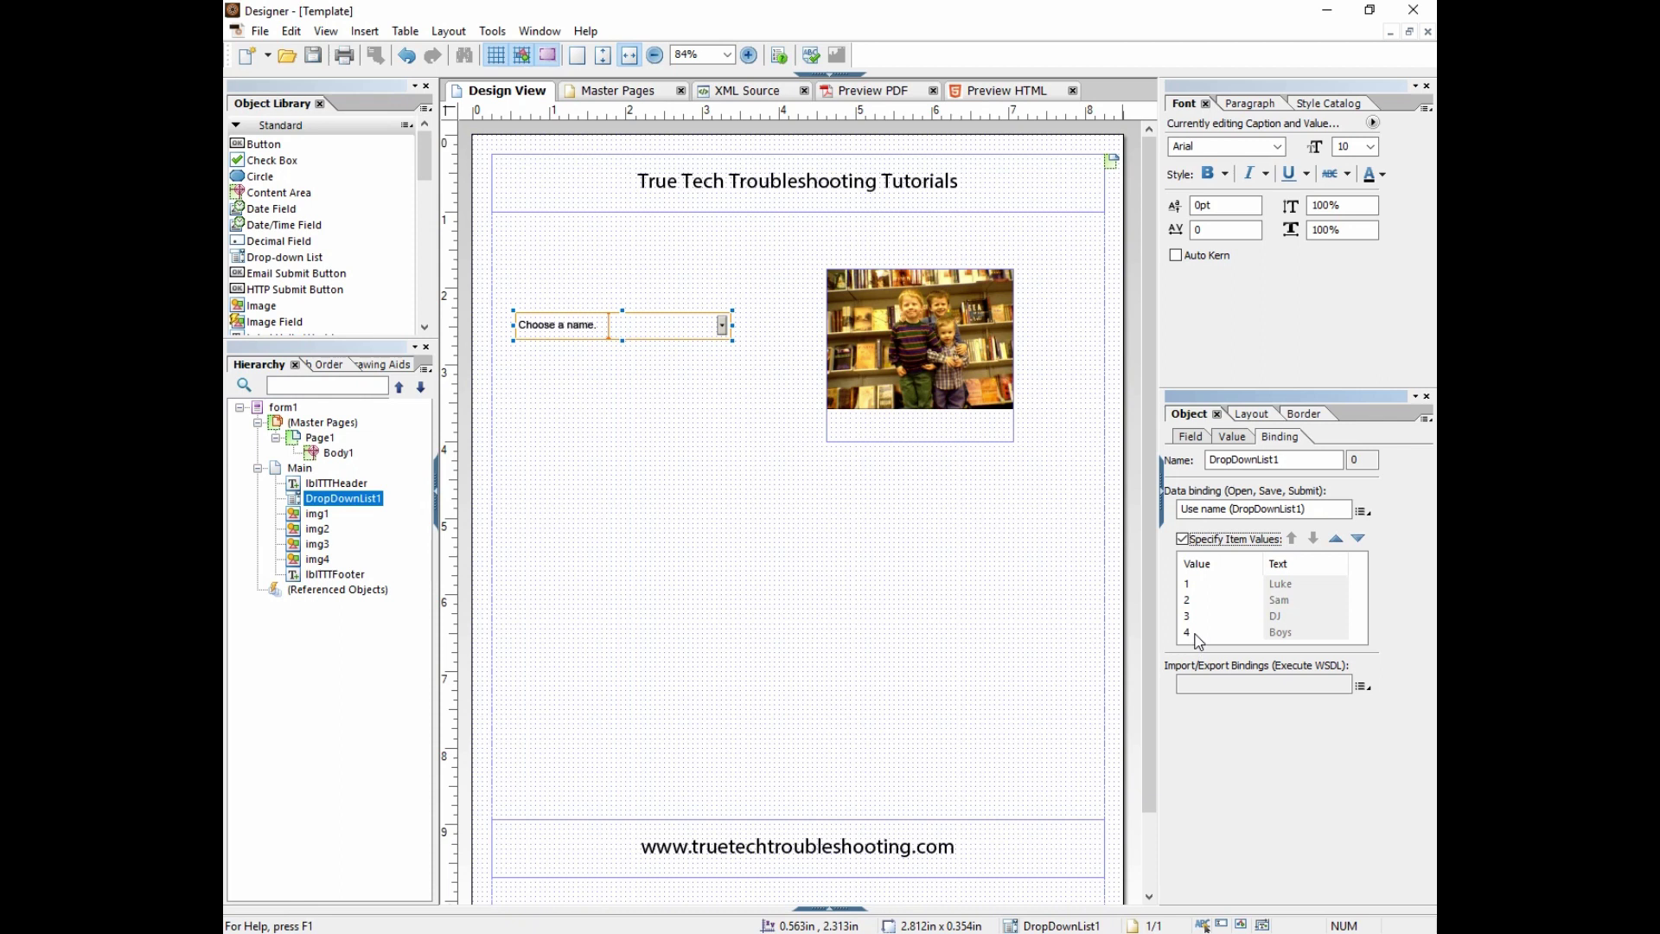
{"action": "left_click", "coordinate": [1190, 587]}
{"action": "left_click", "coordinate": [1218, 599]}
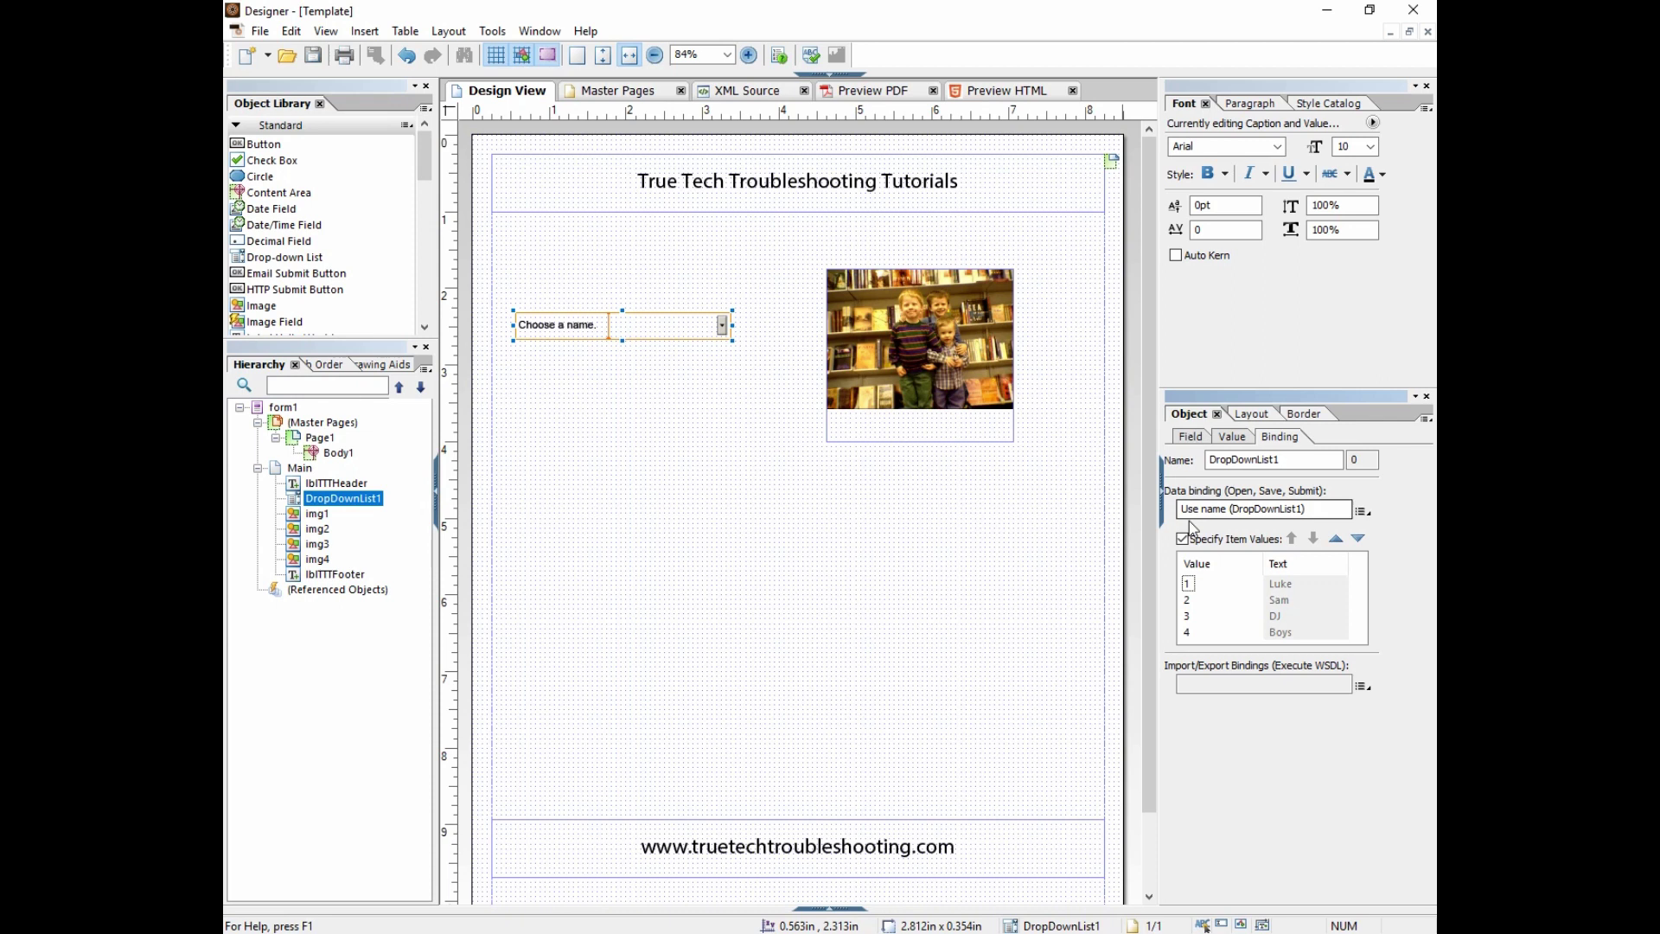
{"action": "left_click", "coordinate": [1191, 439]}
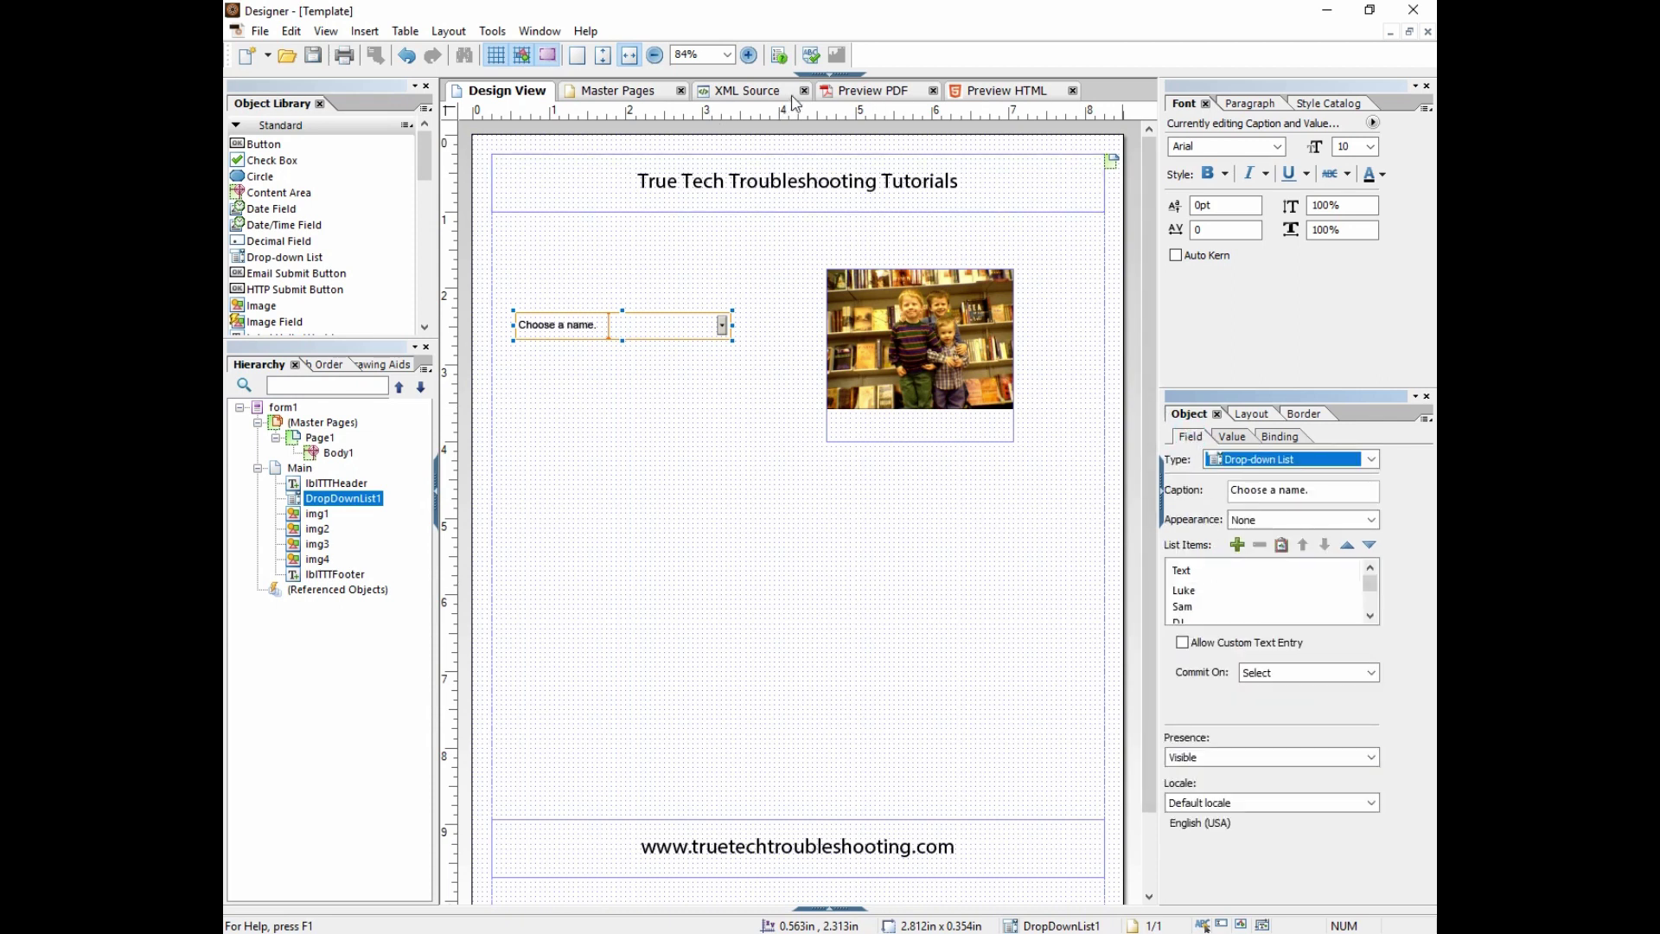
- Show DropDownList1's exit event in the Script Editor, using JavaScript run at client
{"action": "left_click", "coordinate": [828, 75]}
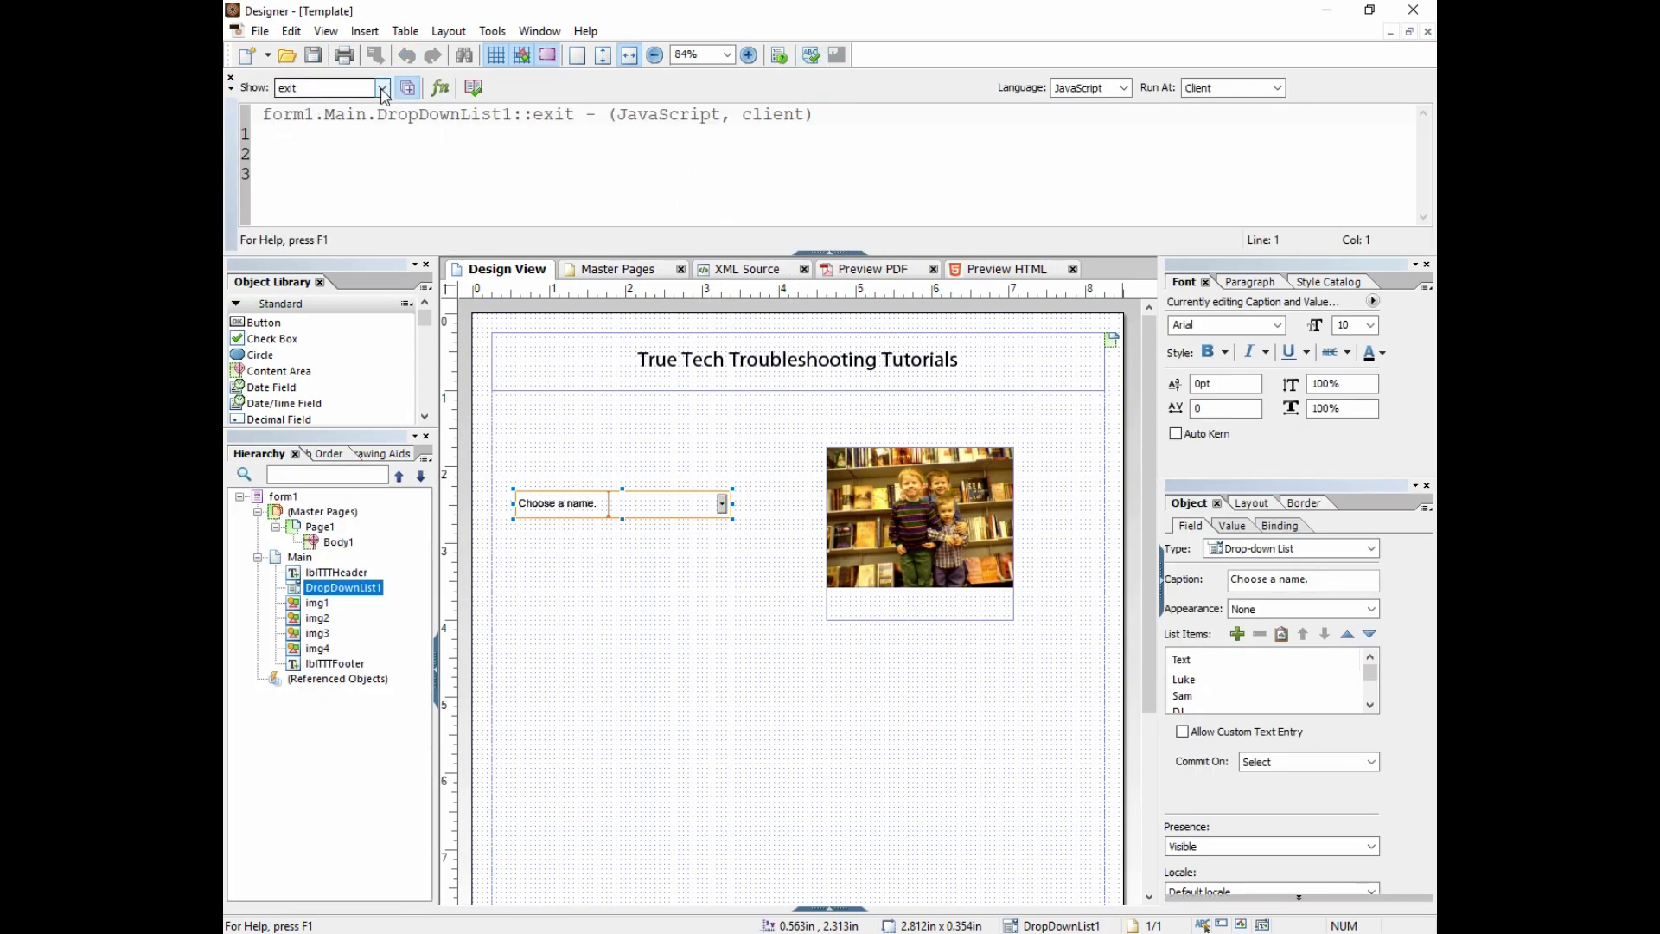
{"action": "left_click", "coordinate": [320, 87]}
{"action": "left_click", "coordinate": [318, 134]}
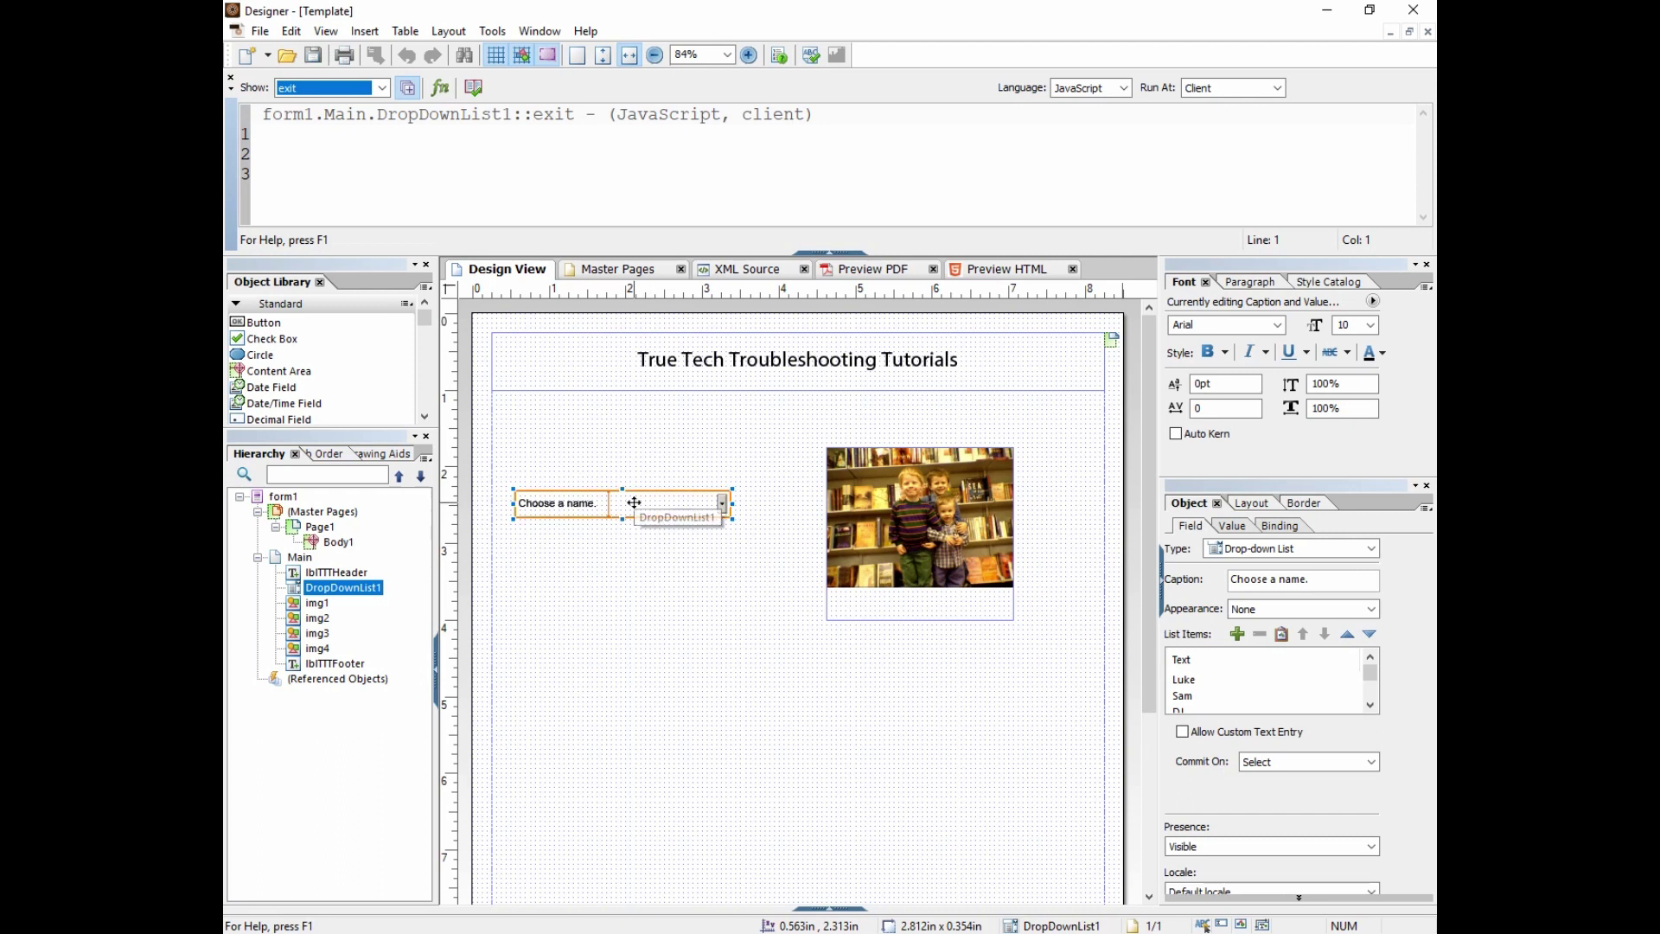
- Write the block if(this.rawValue==1){ } with a correct == comparison
{"action": "left_click", "coordinate": [270, 138]}
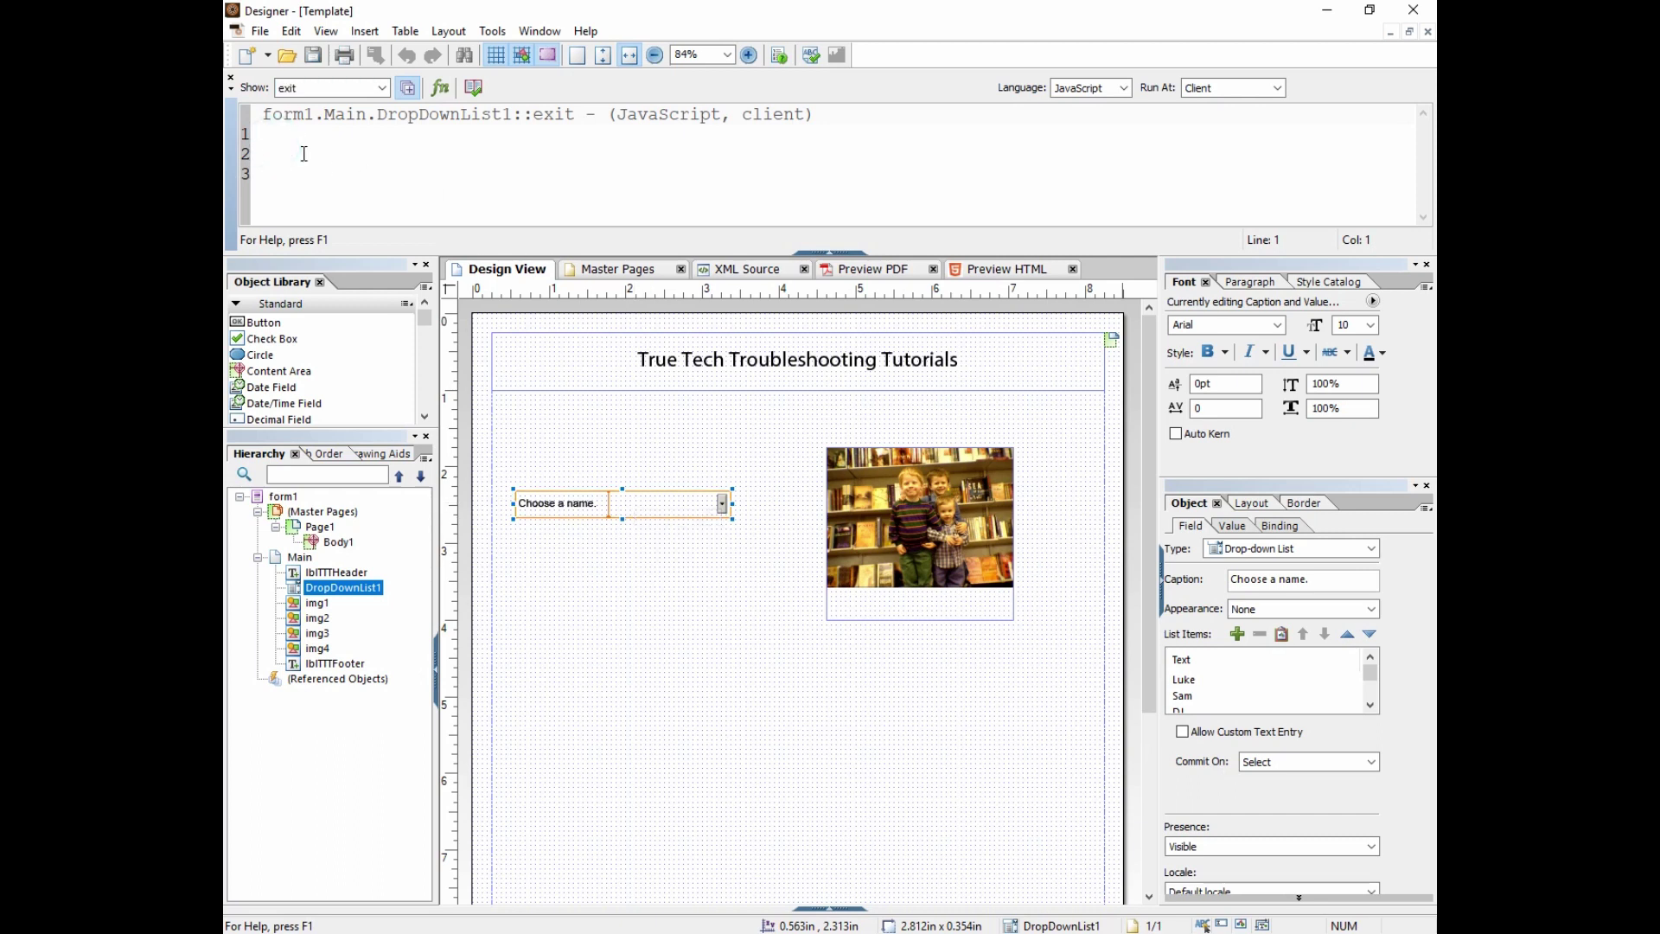
{"action": "type", "text": "if(this"}
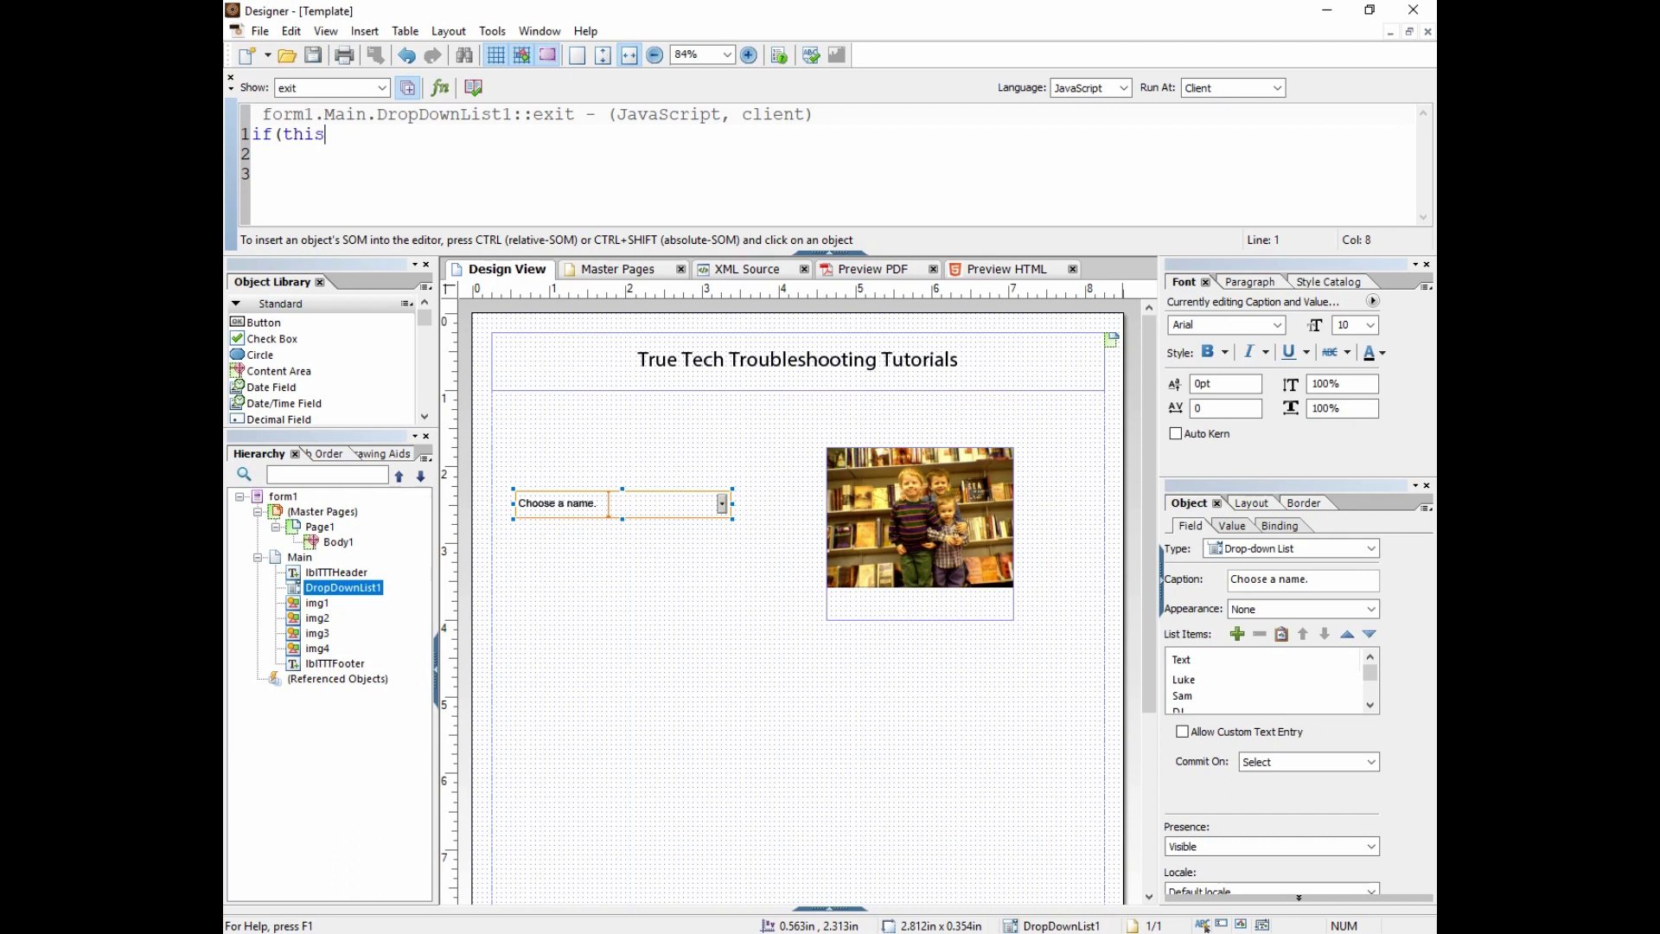
{"action": "type", "text": ".rawValue==1){"}
{"action": "key", "text": "Return"}
{"action": "key", "text": "Return"}
{"action": "type", "text": "}"}
{"action": "left_click_drag", "start_coordinate": [430, 136], "coordinate": [443, 139]}
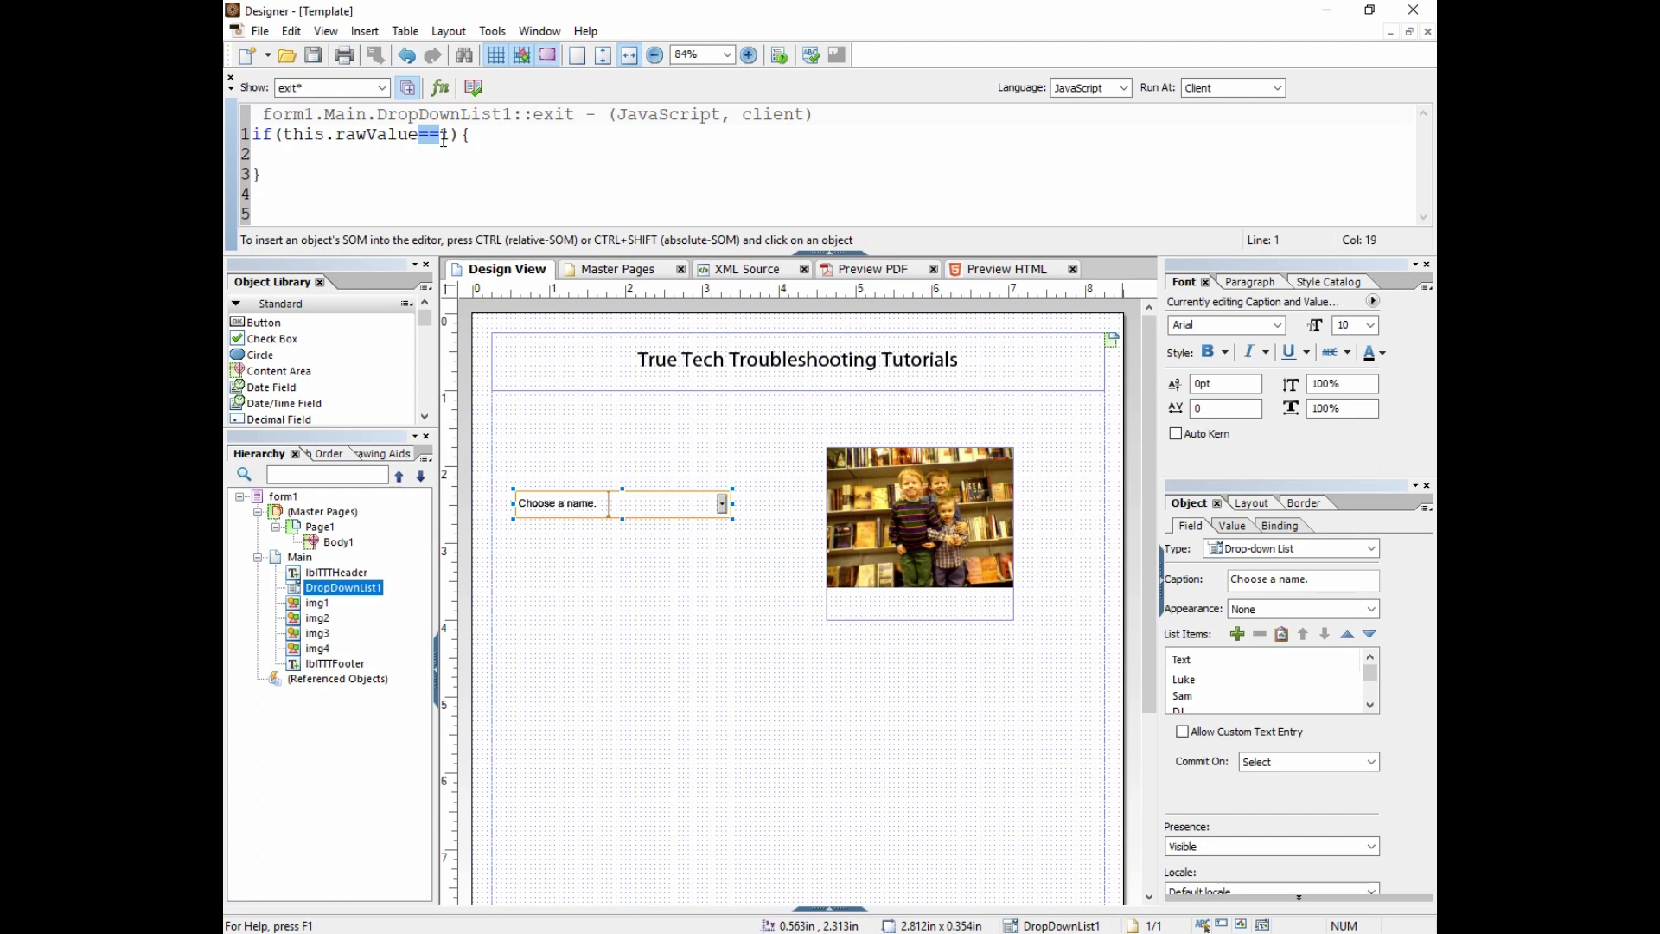
{"action": "left_click", "coordinate": [443, 137]}
{"action": "key", "text": "BackSpace"}
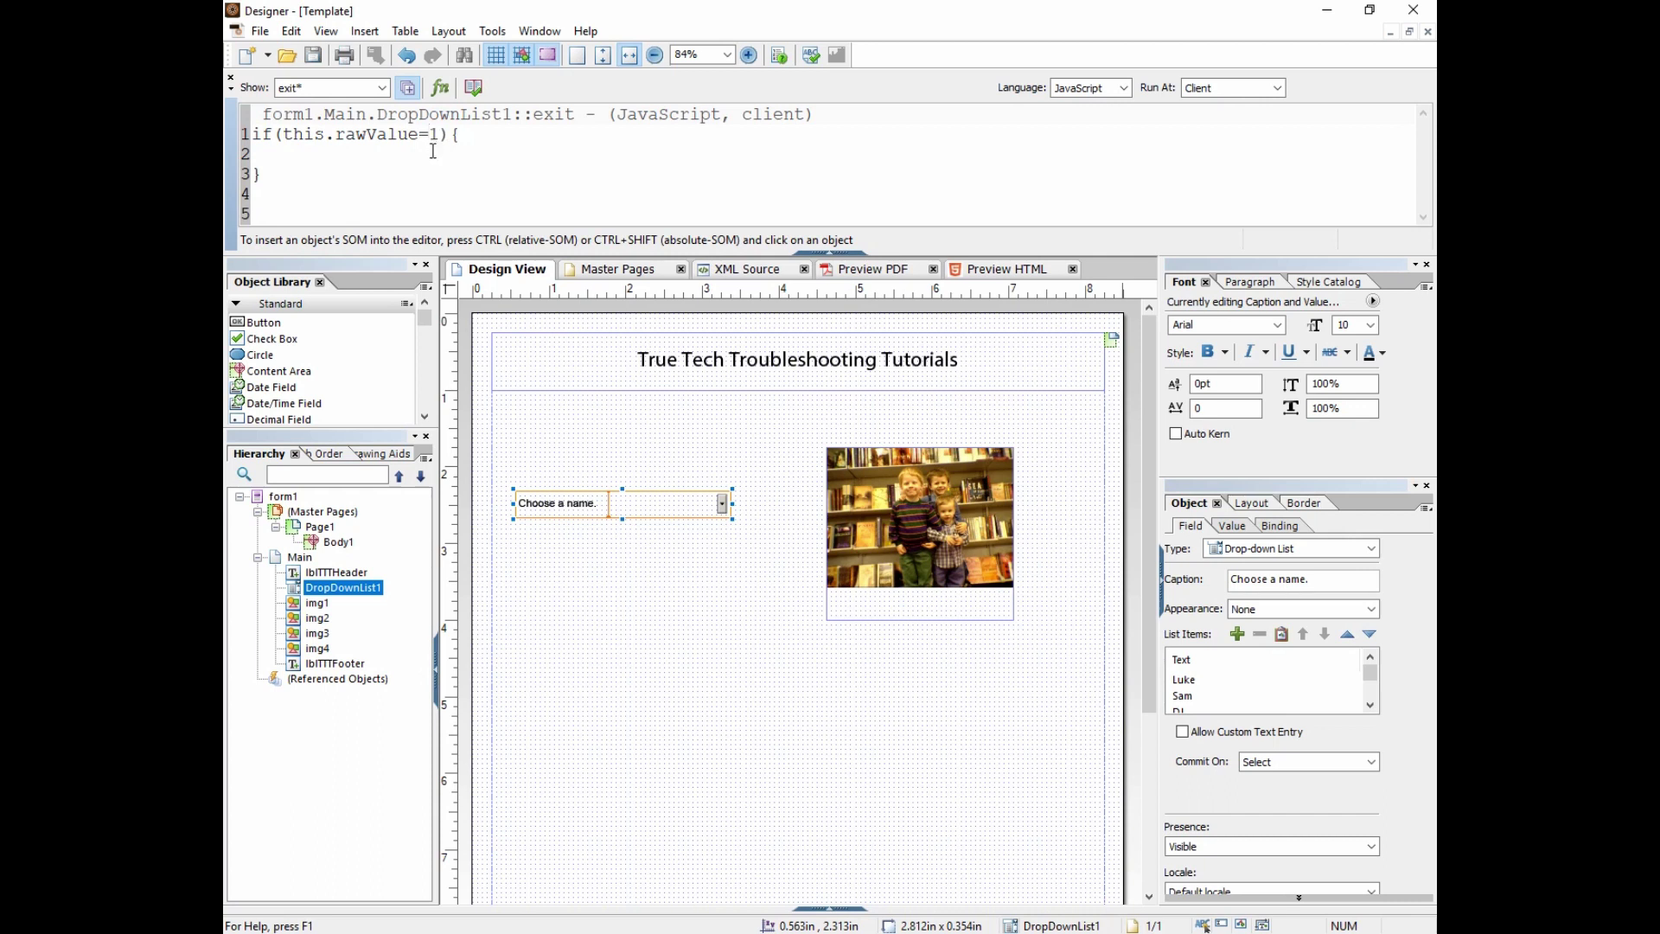
{"action": "left_click_drag", "start_coordinate": [439, 136], "coordinate": [283, 136]}
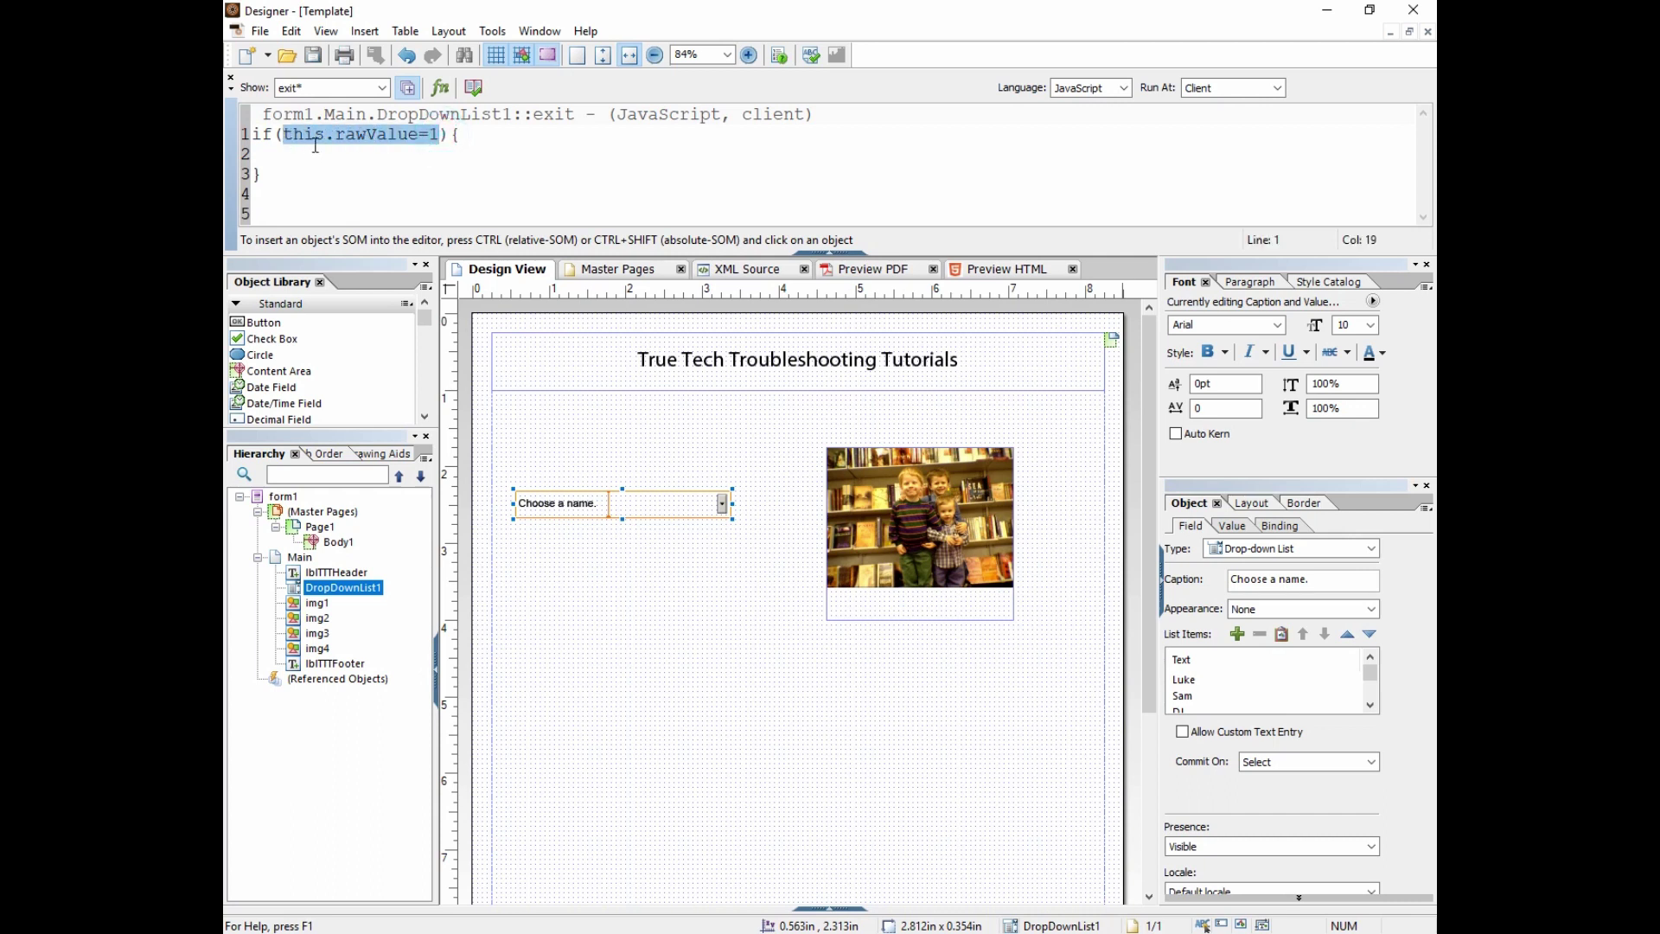
{"action": "left_click", "coordinate": [438, 135]}
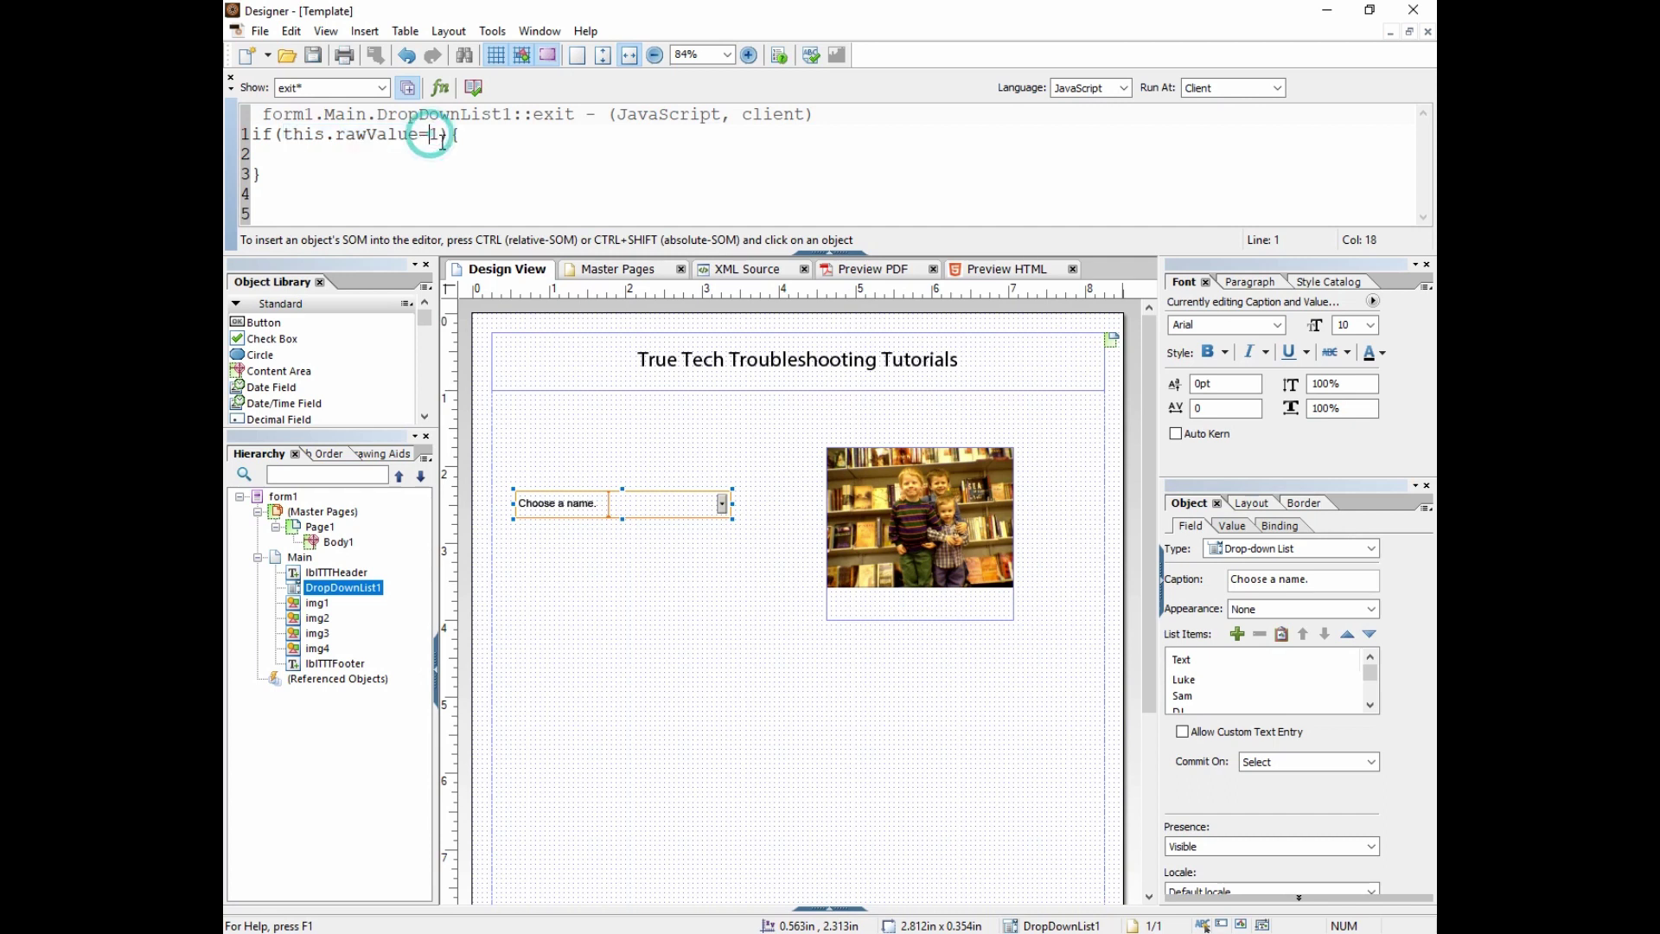
{"action": "type", "text": "="}
- Add img1.presence = "visible" inside the if block
{"action": "left_click", "coordinate": [323, 158]}
{"action": "type", "text": "img1."}
{"action": "key", "text": "BackSpace"}
{"action": "type", "text": "1."}
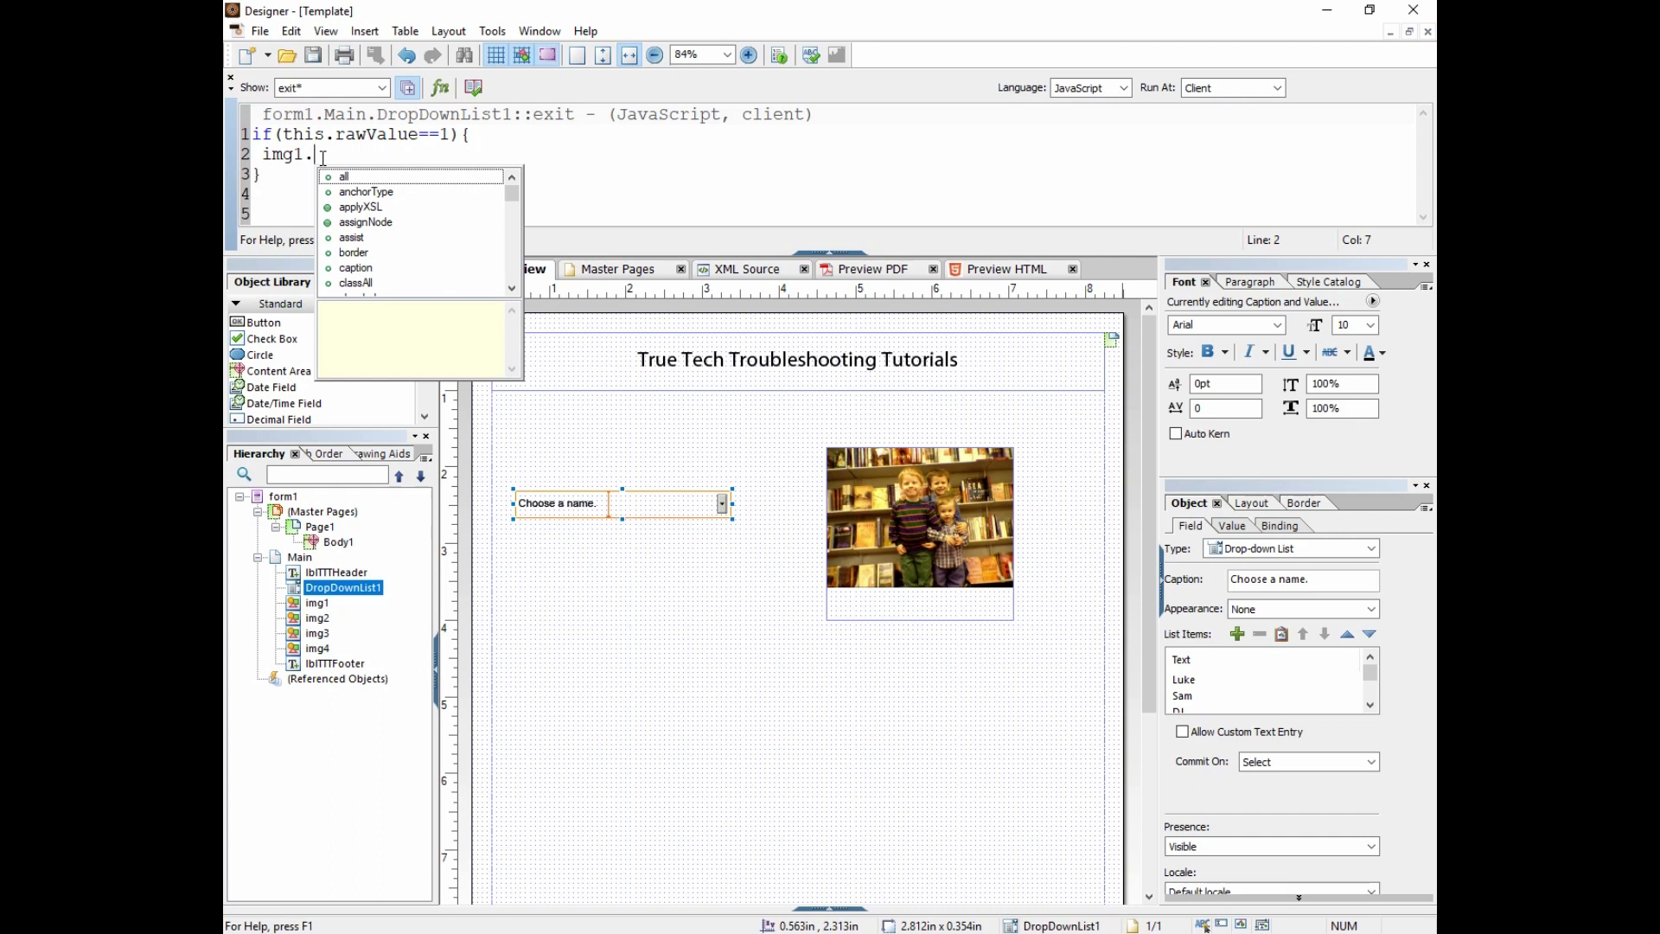
{"action": "type", "text": "presence = \"visible\";"}
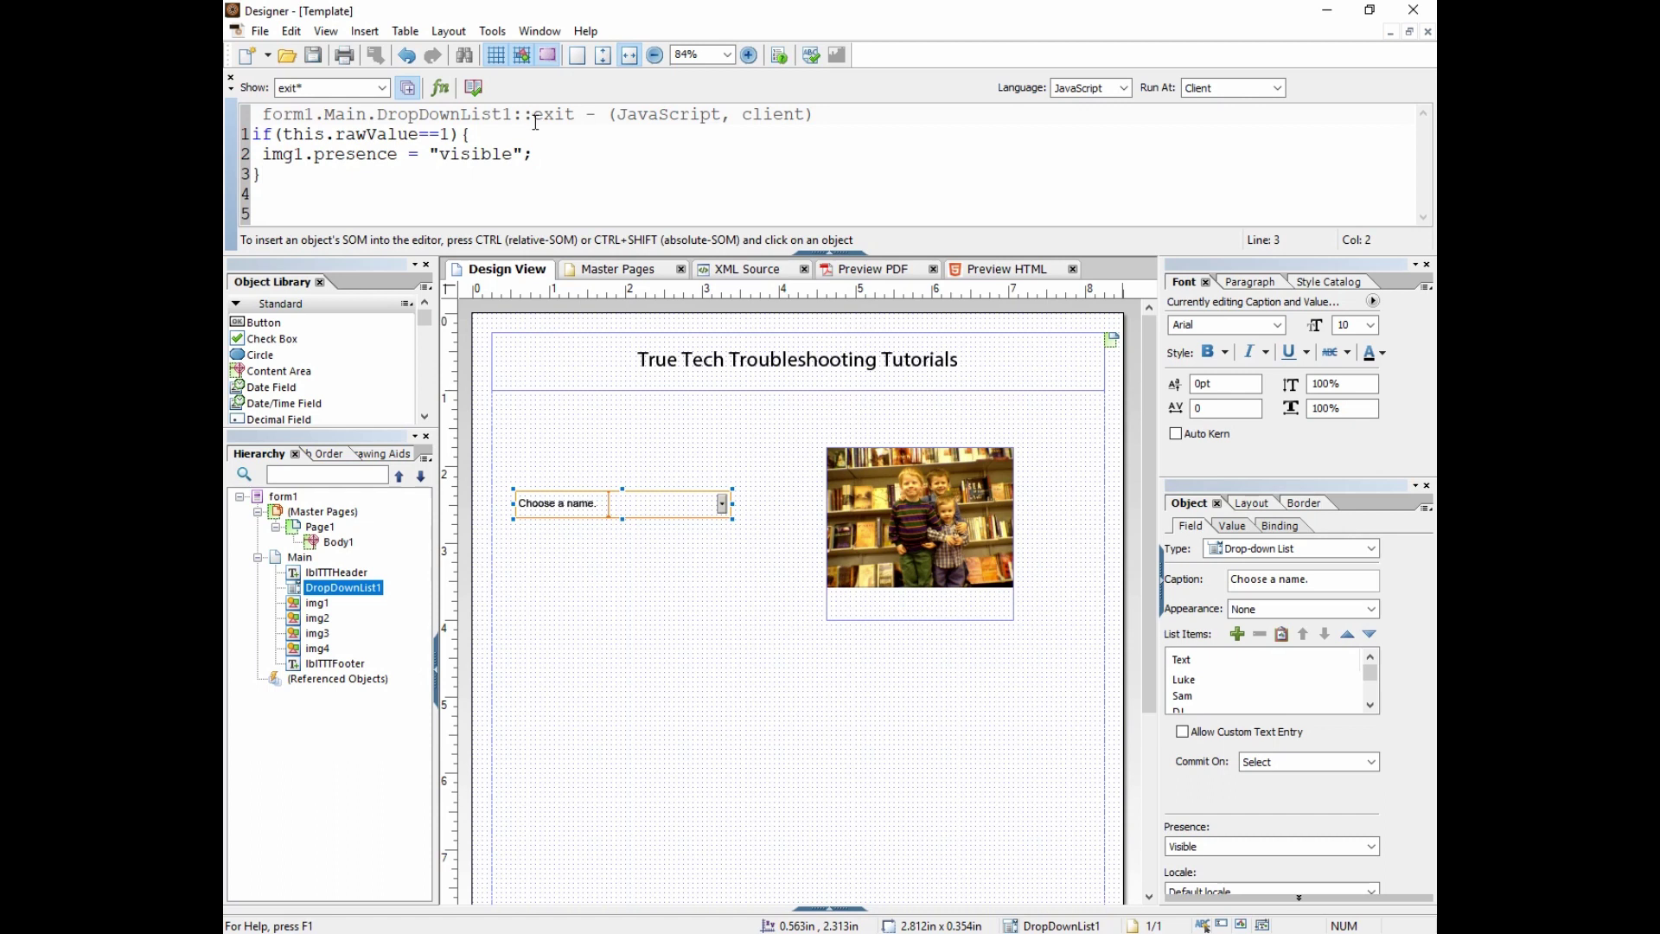
- Select img1 through img4 and set their Presence to Hidden (Exclude from Layout)
{"action": "left_click", "coordinate": [318, 606]}
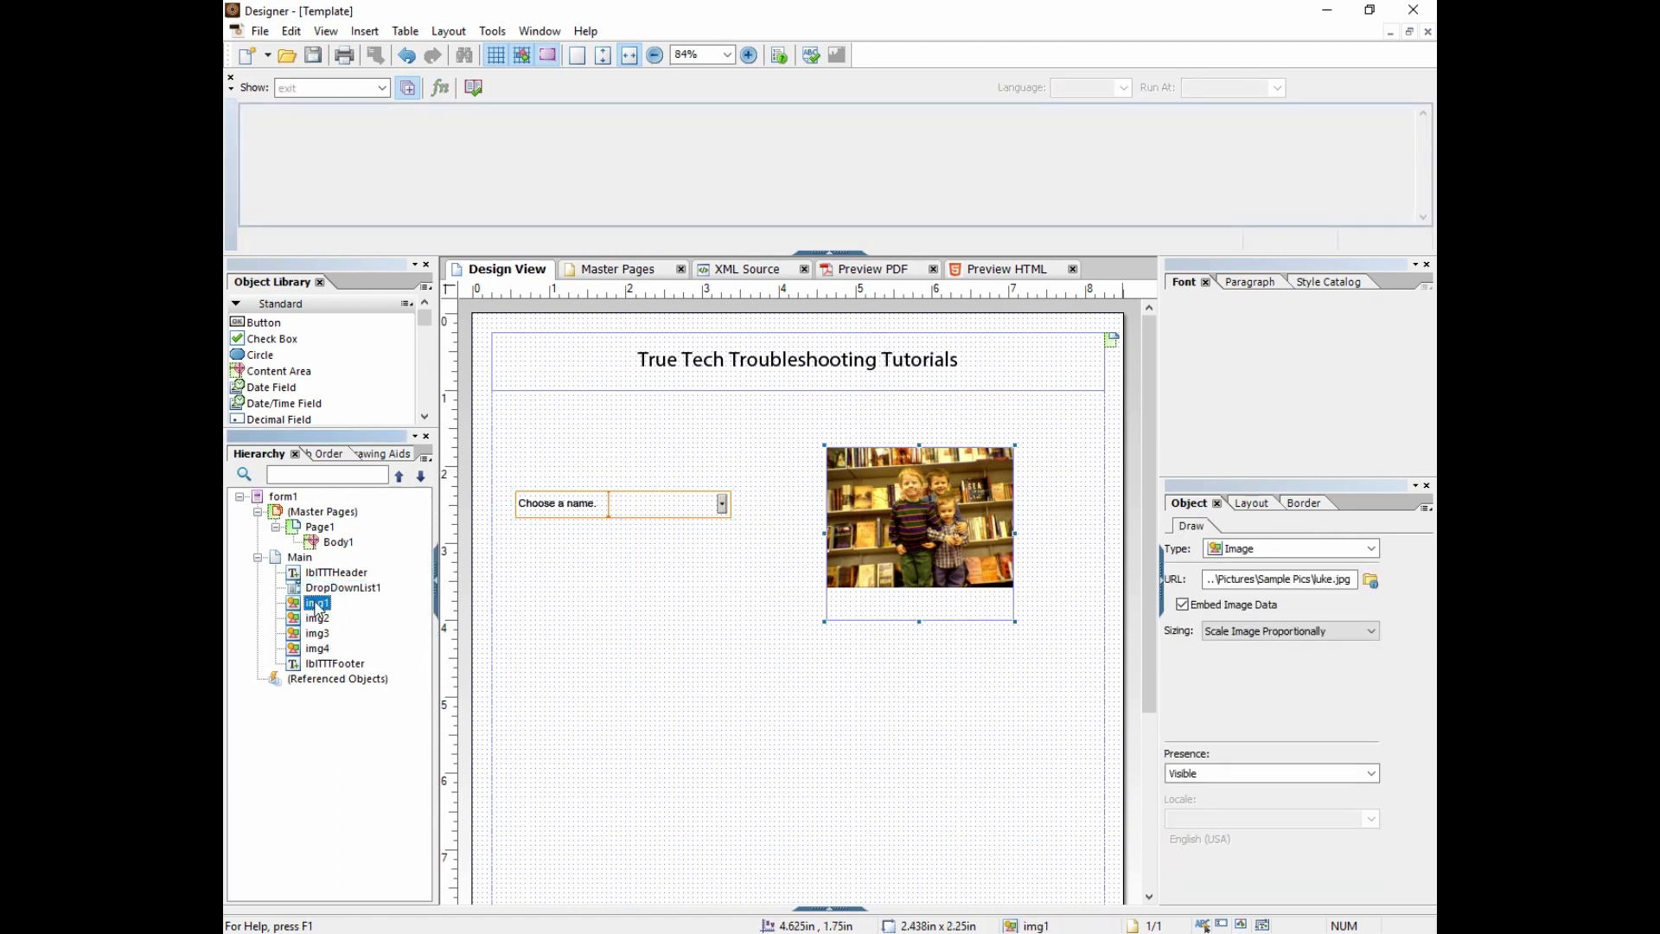
{"action": "left_click", "coordinate": [326, 651], "text": "shift"}
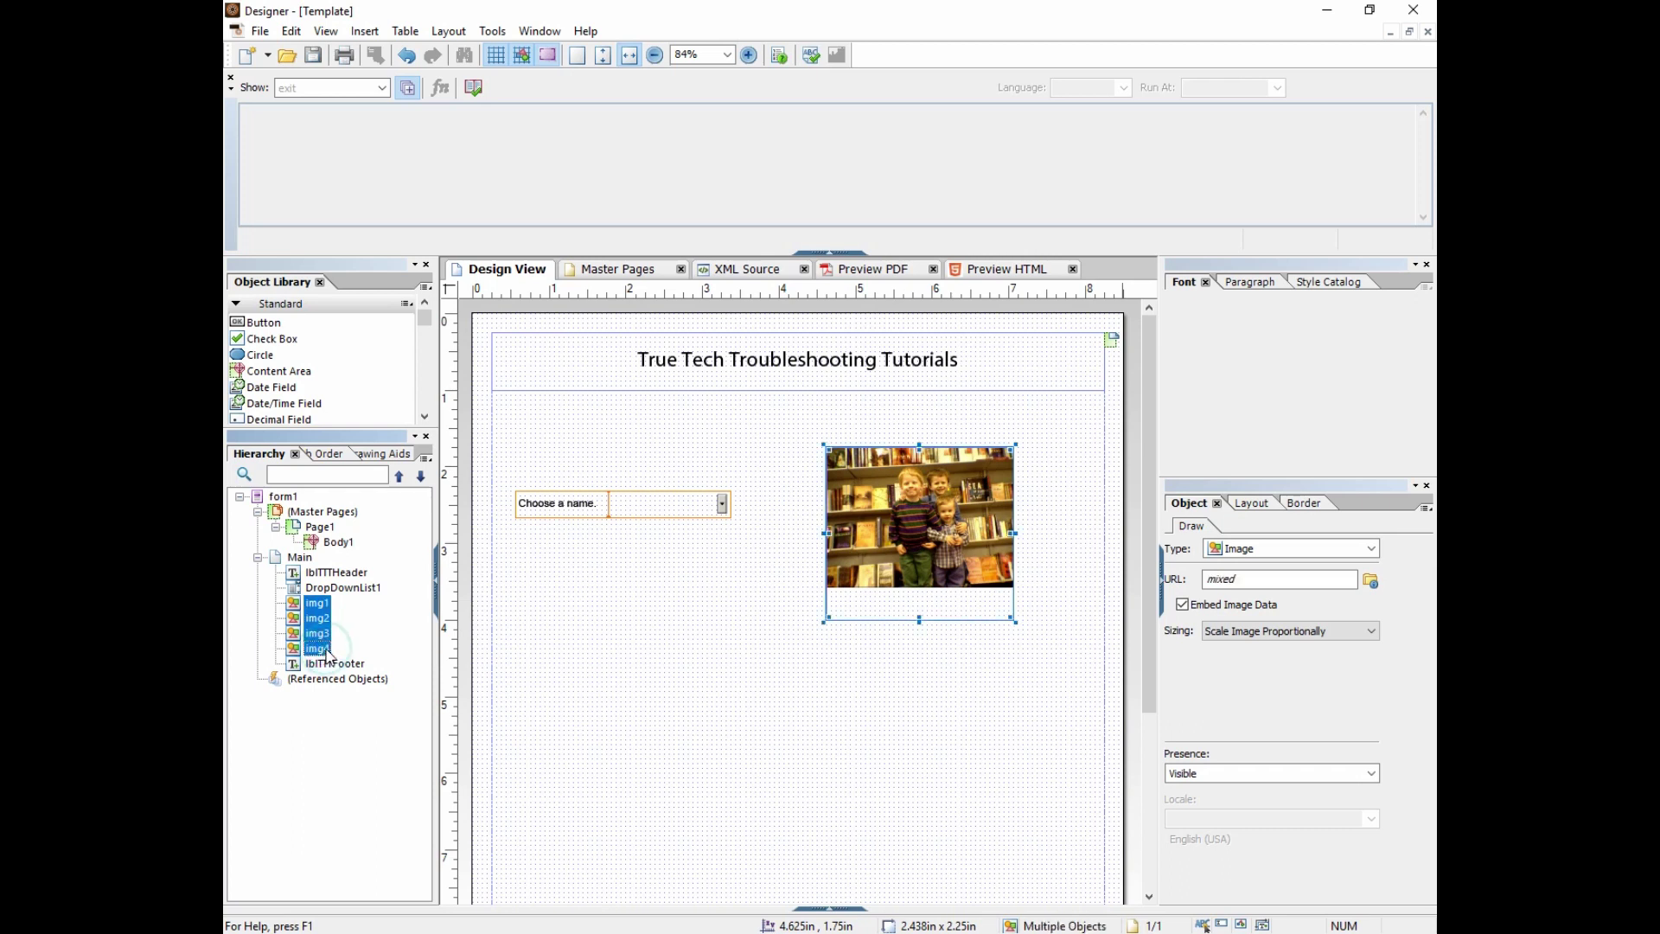
{"action": "left_click", "coordinate": [1261, 775]}
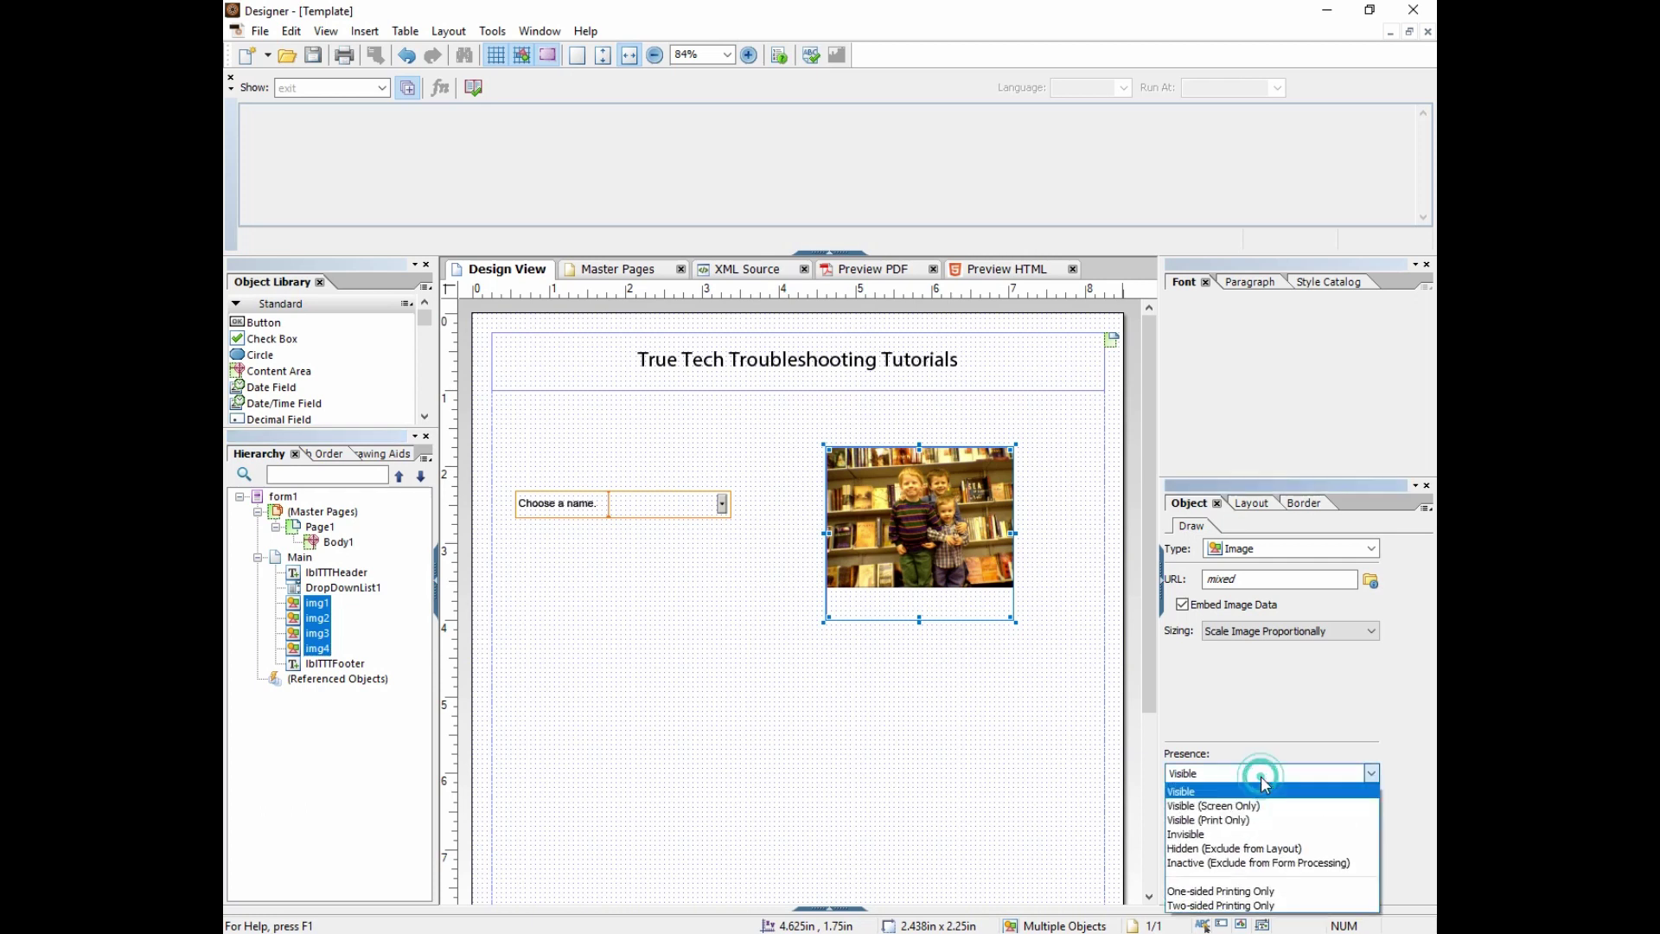
{"action": "left_click", "coordinate": [1227, 850]}
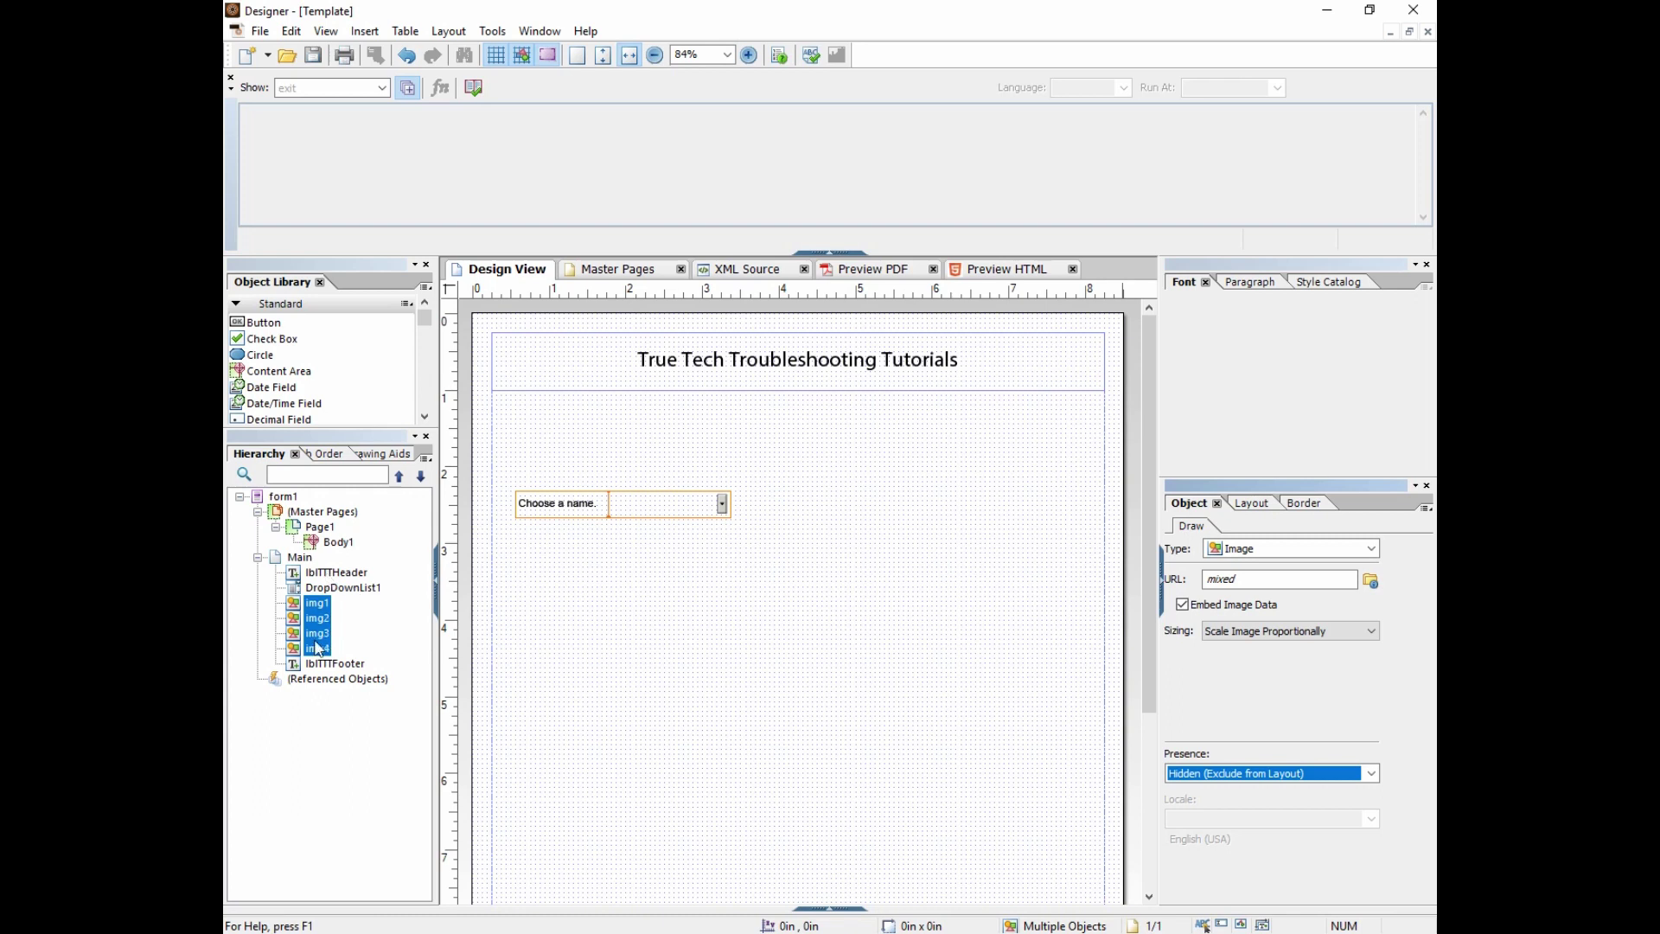
- In DropDownList1's exit script, add an else if branch for rawValue 2 setting img2 presence to "visible"
{"action": "left_click", "coordinate": [354, 590]}
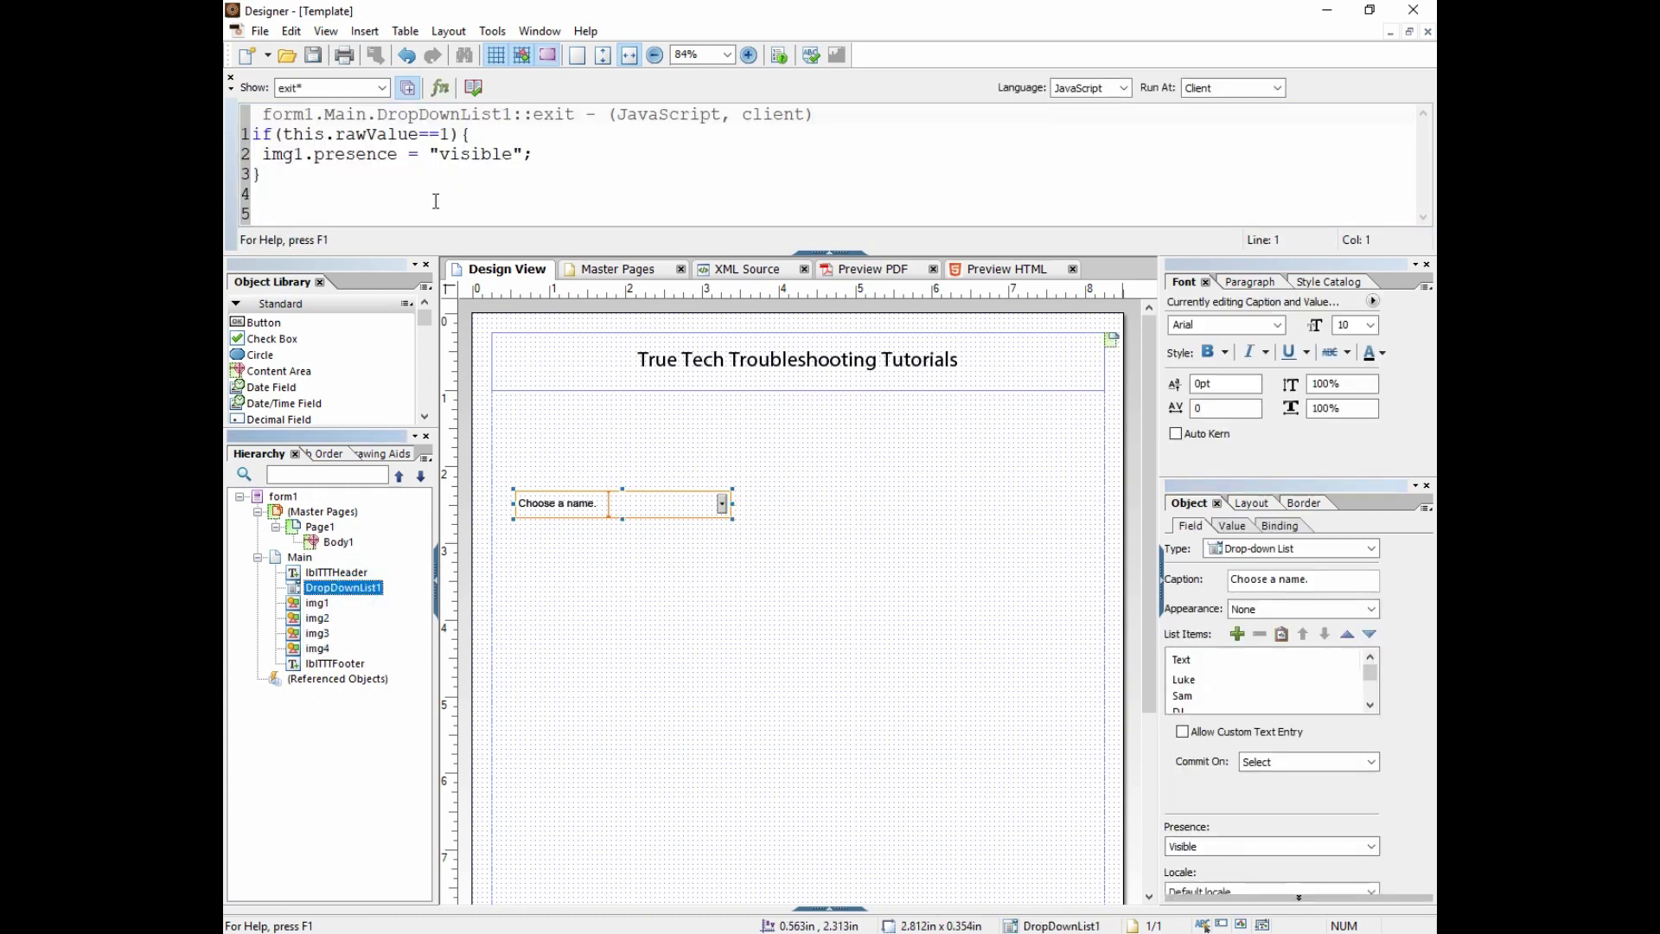
{"action": "left_click", "coordinate": [271, 188]}
{"action": "type", "text": "\\els"}
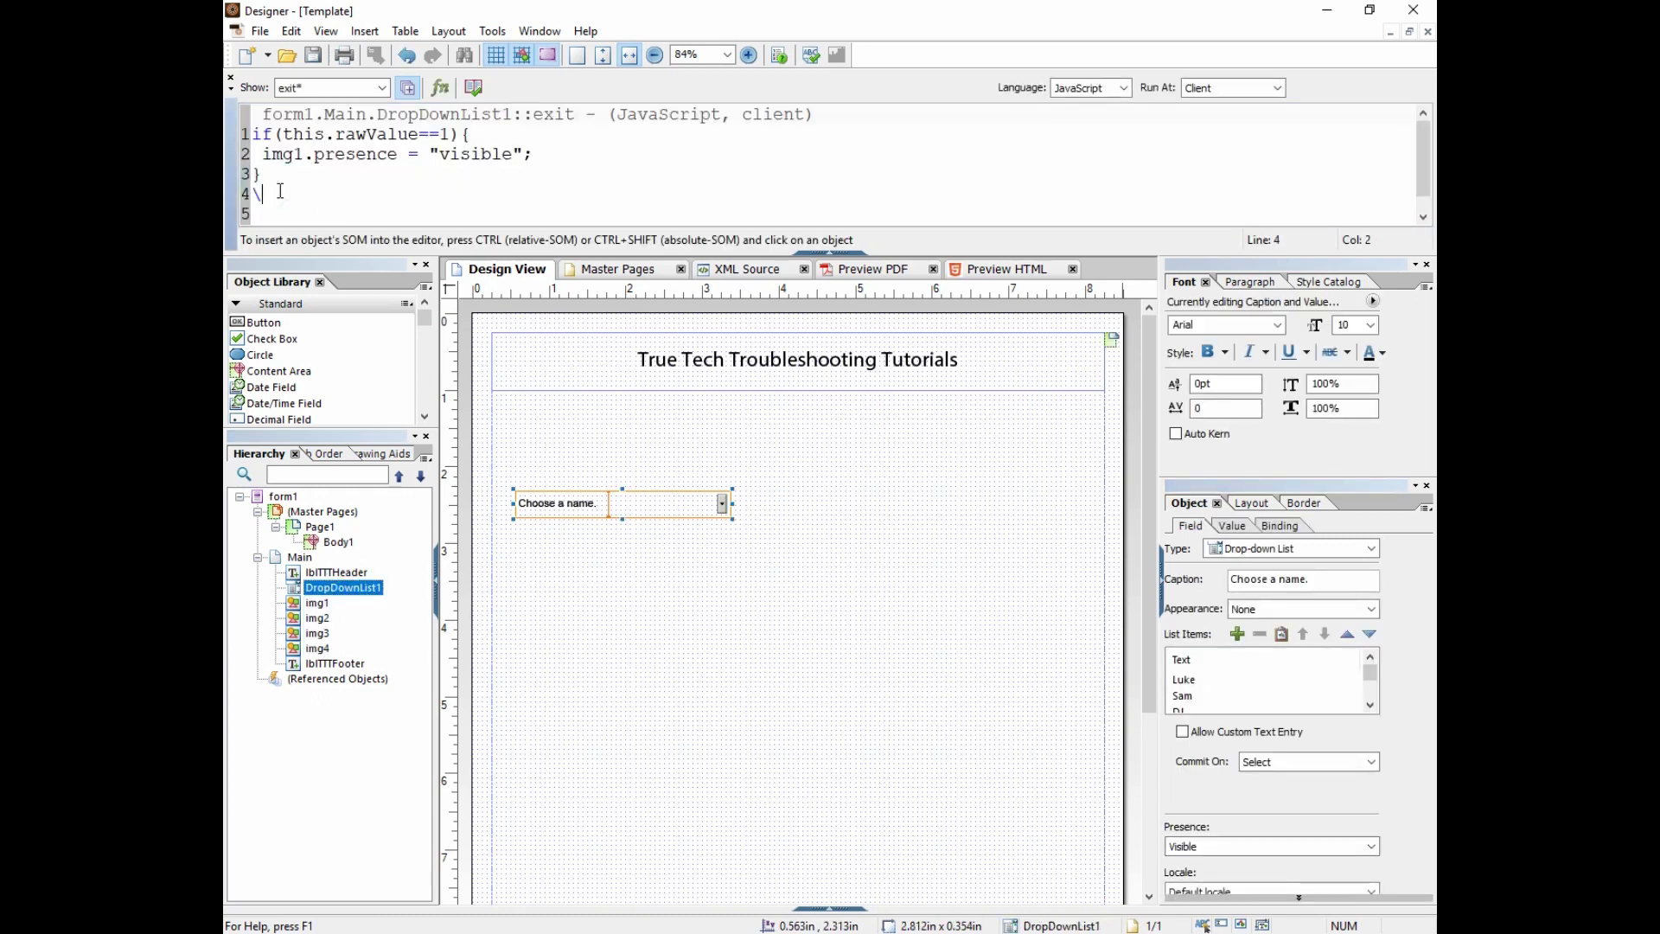
{"action": "key", "text": "BackSpace"}
{"action": "key", "text": "BackSpace"}
{"action": "key", "text": "BackSpace"}
{"action": "key", "text": "BackSpace"}
{"action": "type", "text": "else"}
{"action": "key", "text": "BackSpace"}
{"action": "key", "text": "BackSpace"}
{"action": "key", "text": "BackSpace"}
{"action": "type", "text": "lse if(this.rawValue==2"}
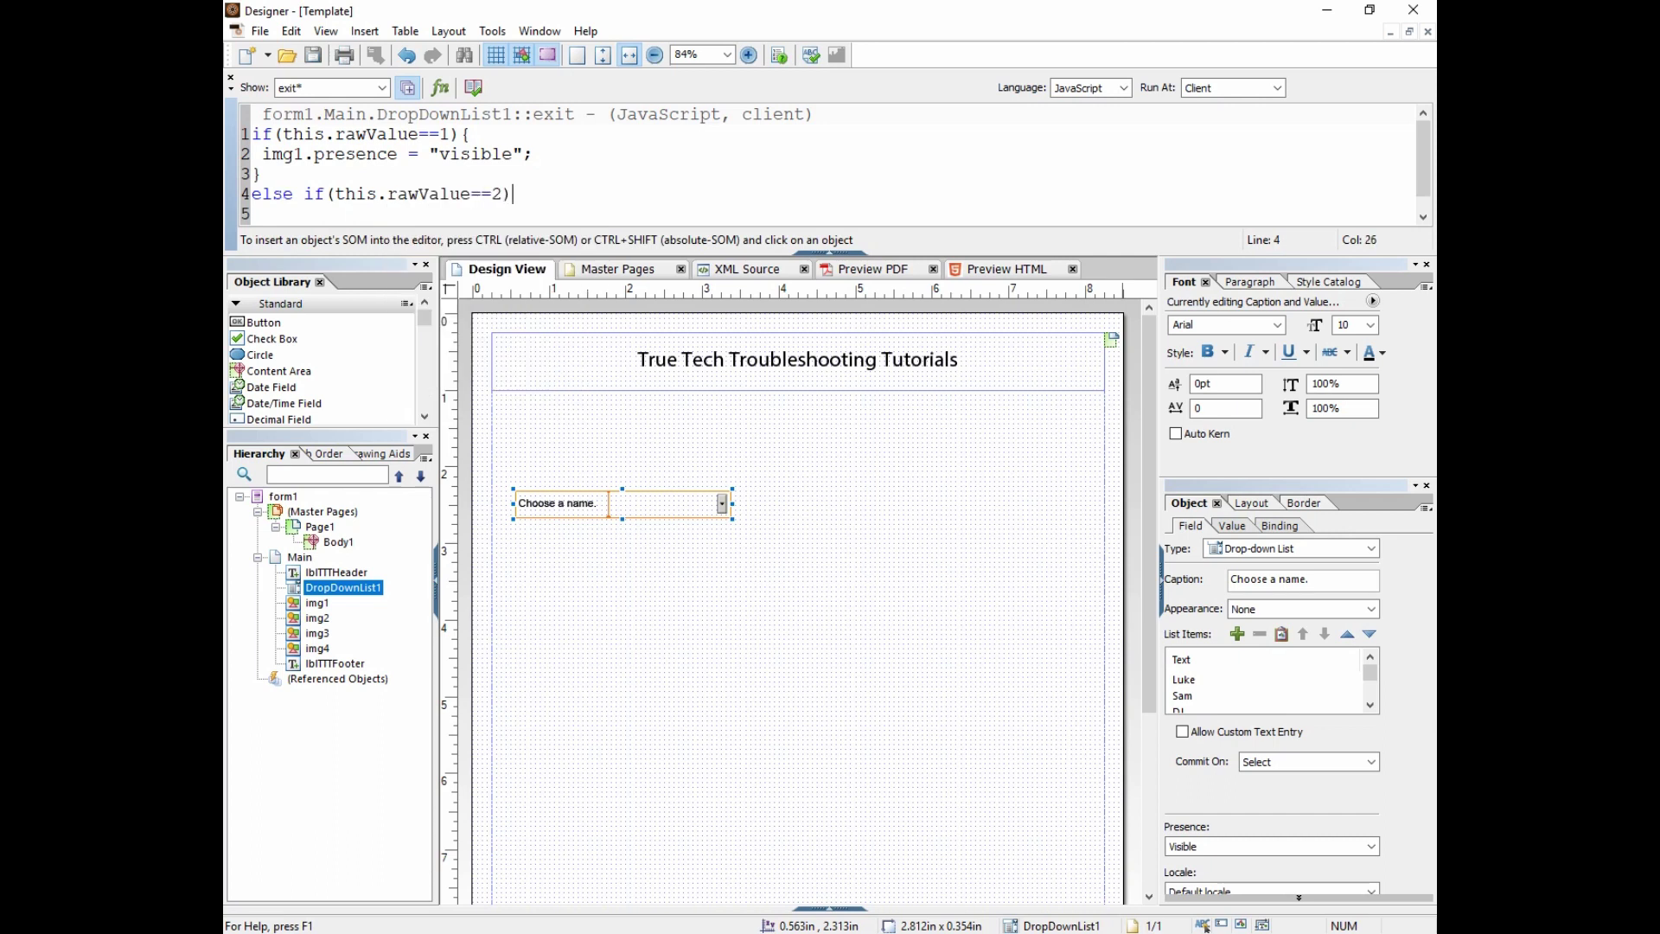
{"action": "key", "text": "Return"}
{"action": "key", "text": "Return"}
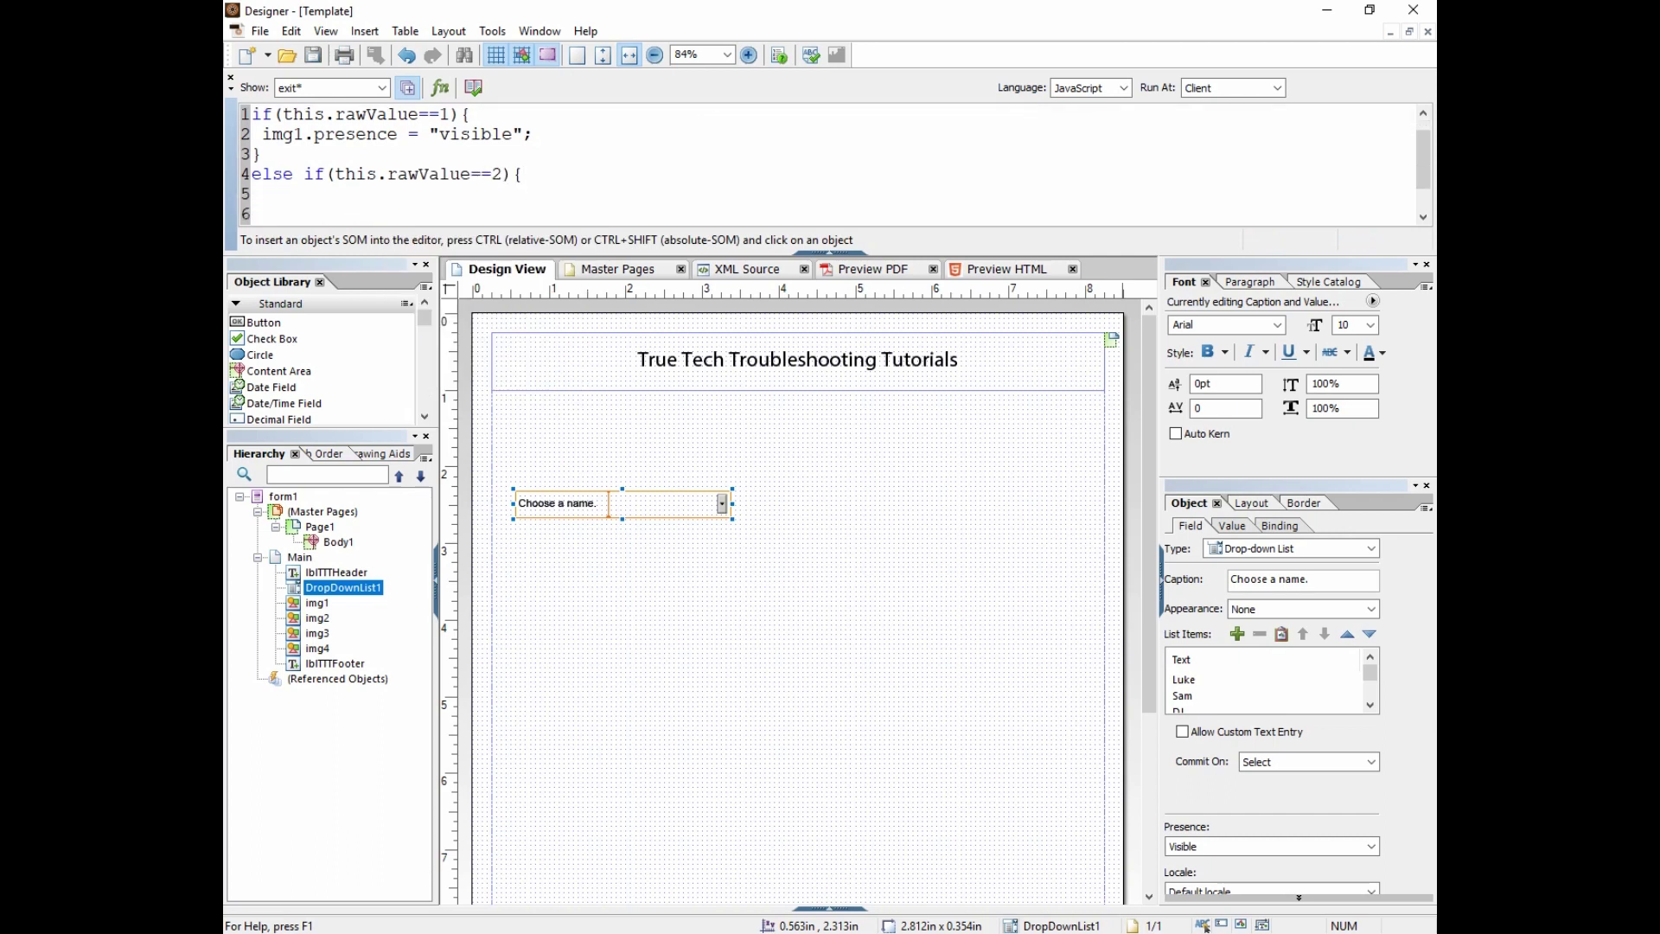
{"action": "type", "text": "}"}
{"action": "type", "text": "mg2.presence"}
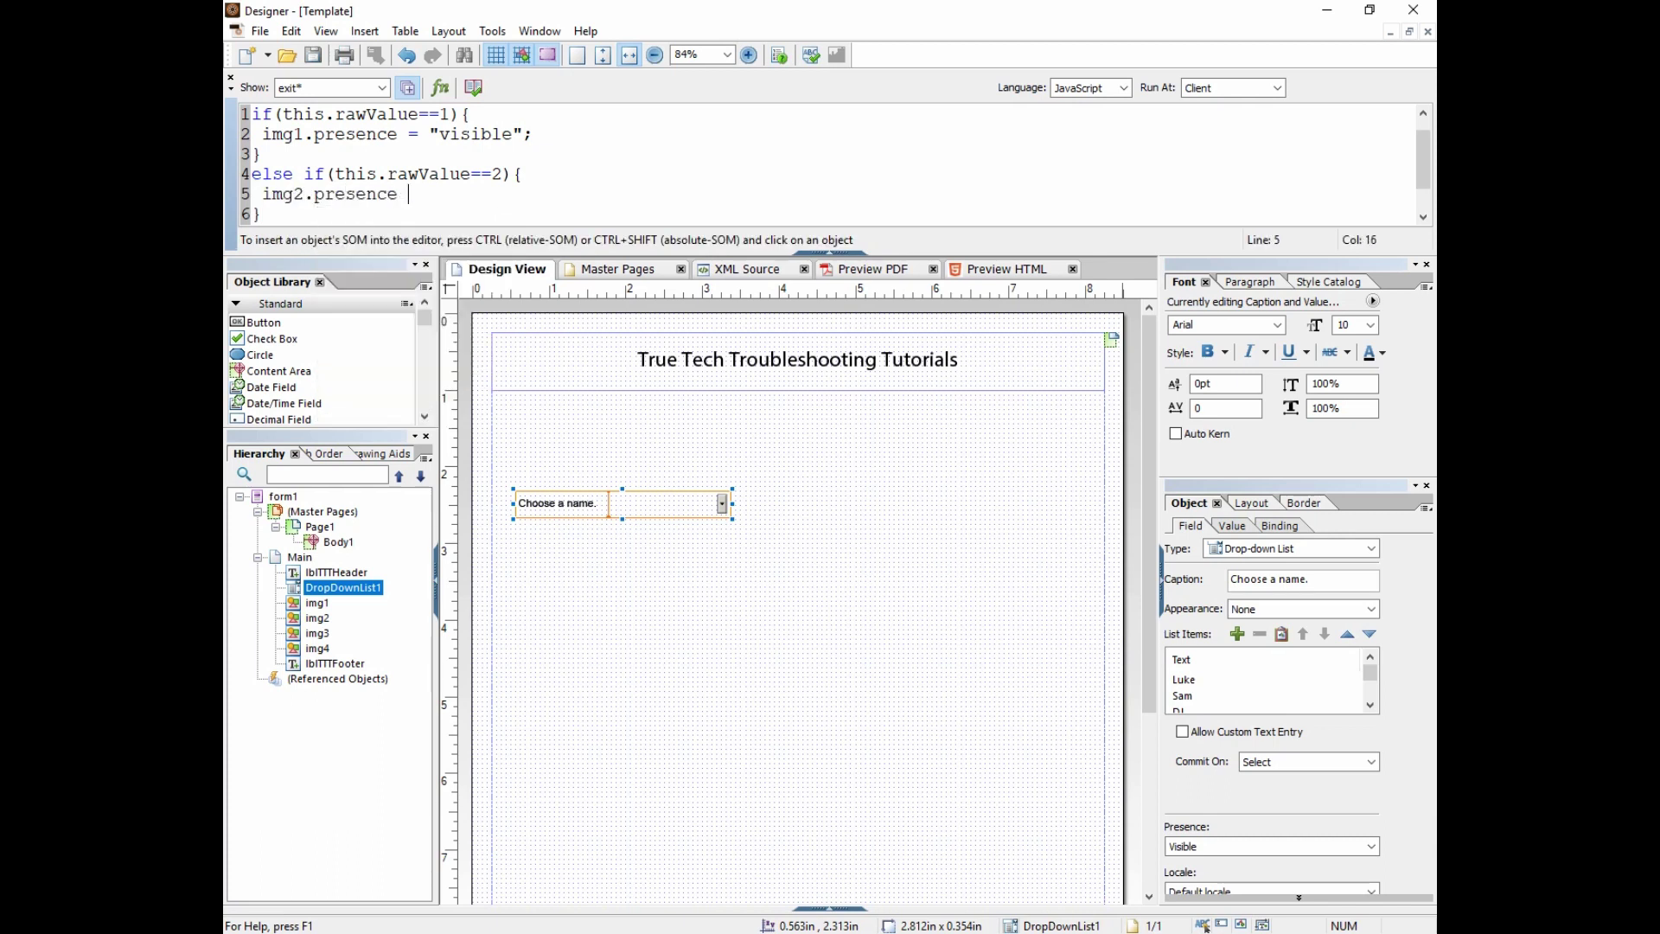
{"action": "type", "text": " = \"visible\";"}
- Paste else if branches for values 3 and 4 showing img3 and img4, and add a blank line above the if
{"action": "key", "text": "Return"}
{"action": "type", "text": "else "}
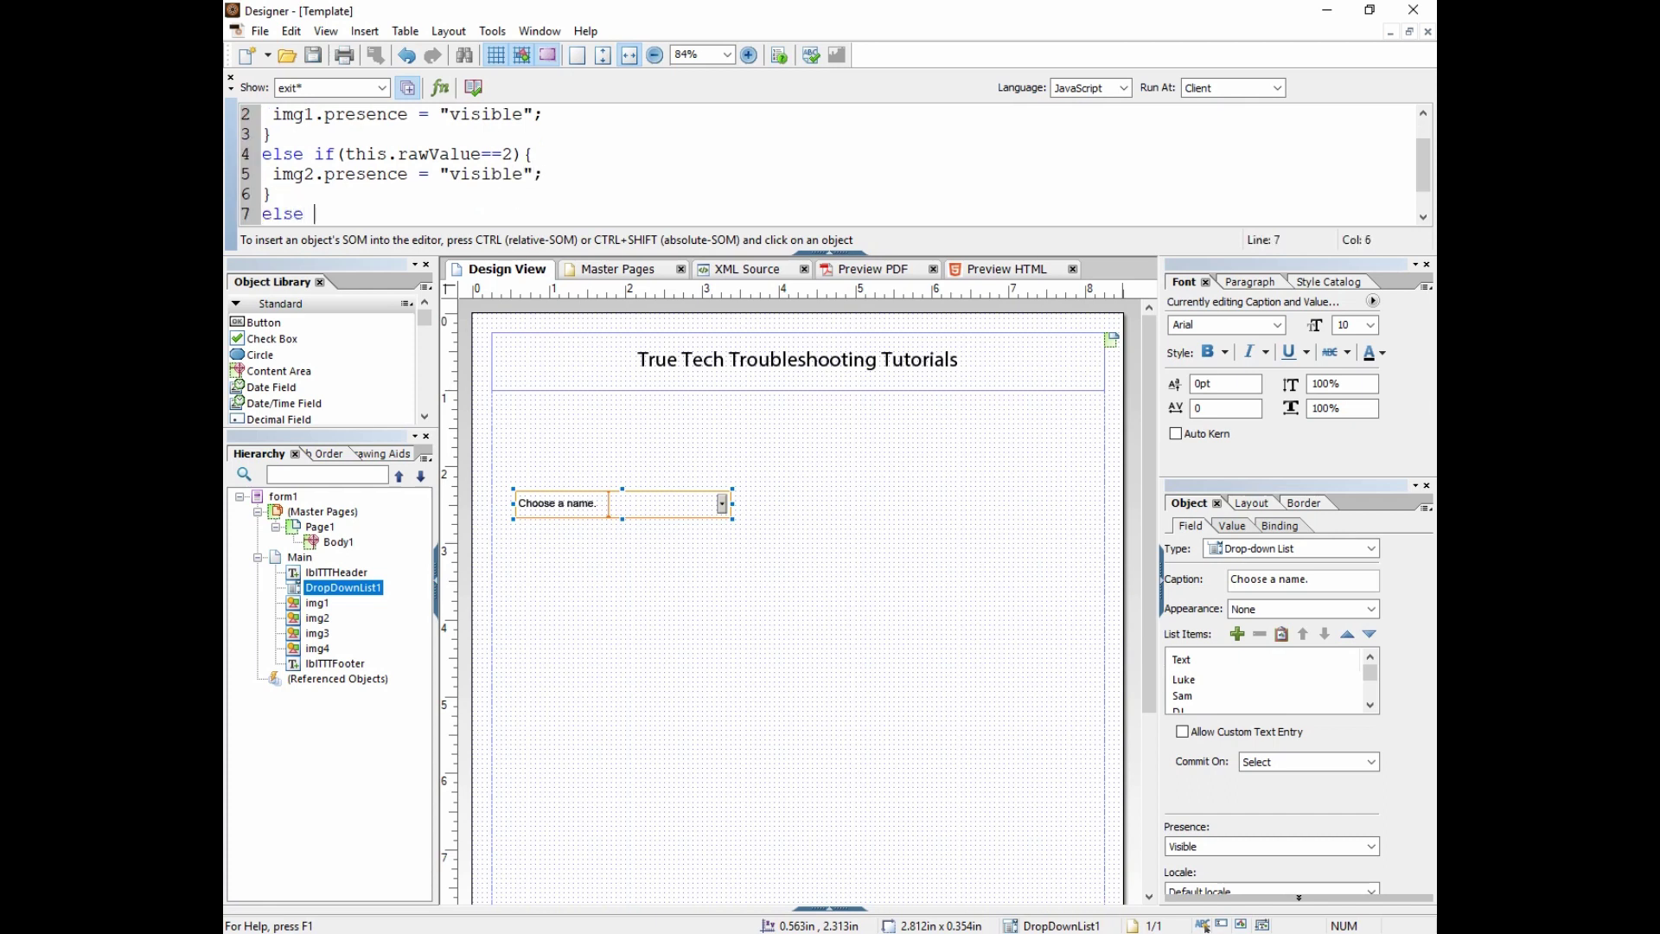
{"action": "type", "text": "if("}
{"action": "type", "text": "this.rawValue==3){  img3.presence = \"visible\"; } else if(this.rawValue==4){  img4.presence = \"visible\";"}
{"action": "key", "text": "Return"}
{"action": "type", "text": "}"}
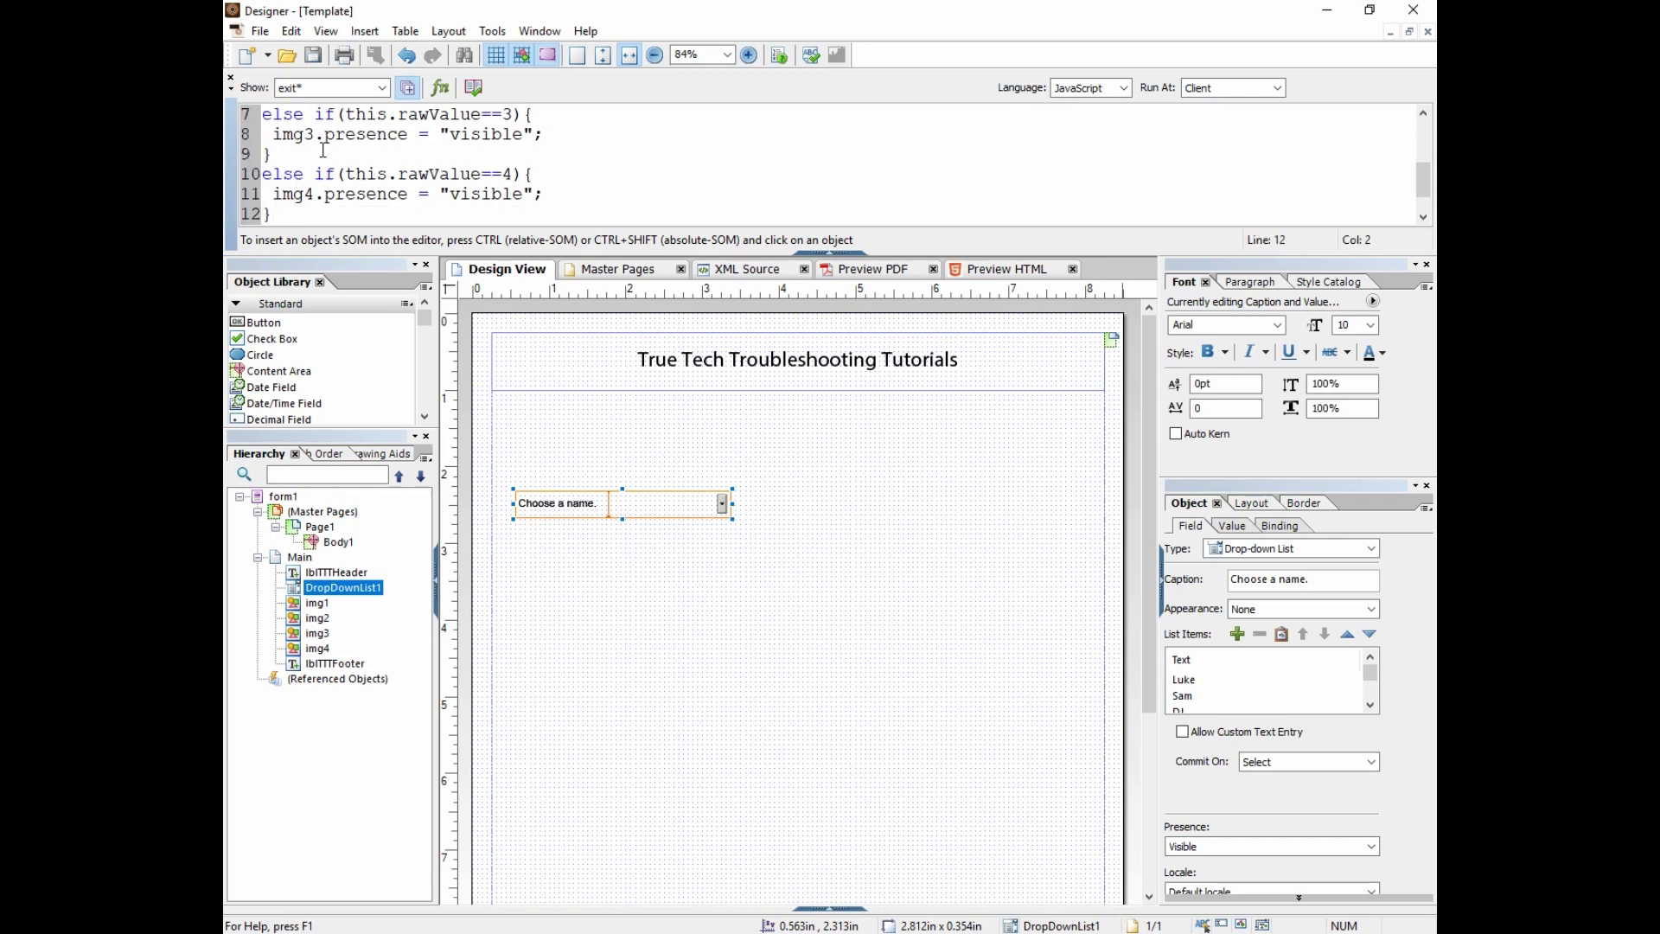
{"action": "left_click_drag", "start_coordinate": [889, 254], "coordinate": [890, 348]}
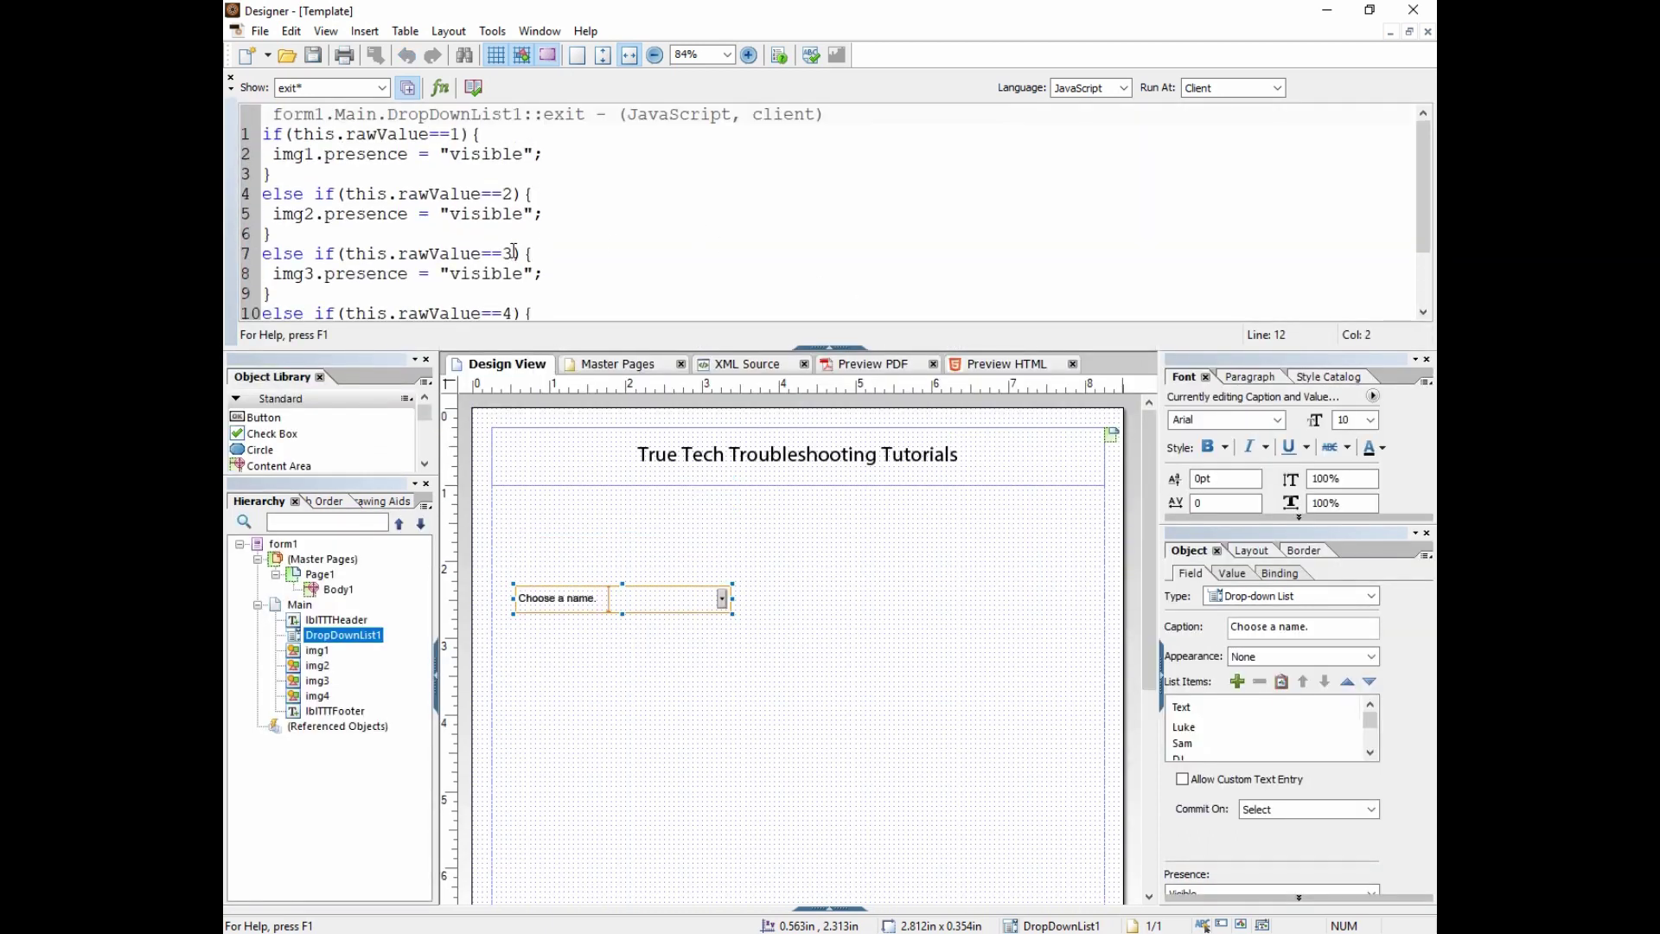
{"action": "left_click", "coordinate": [265, 132]}
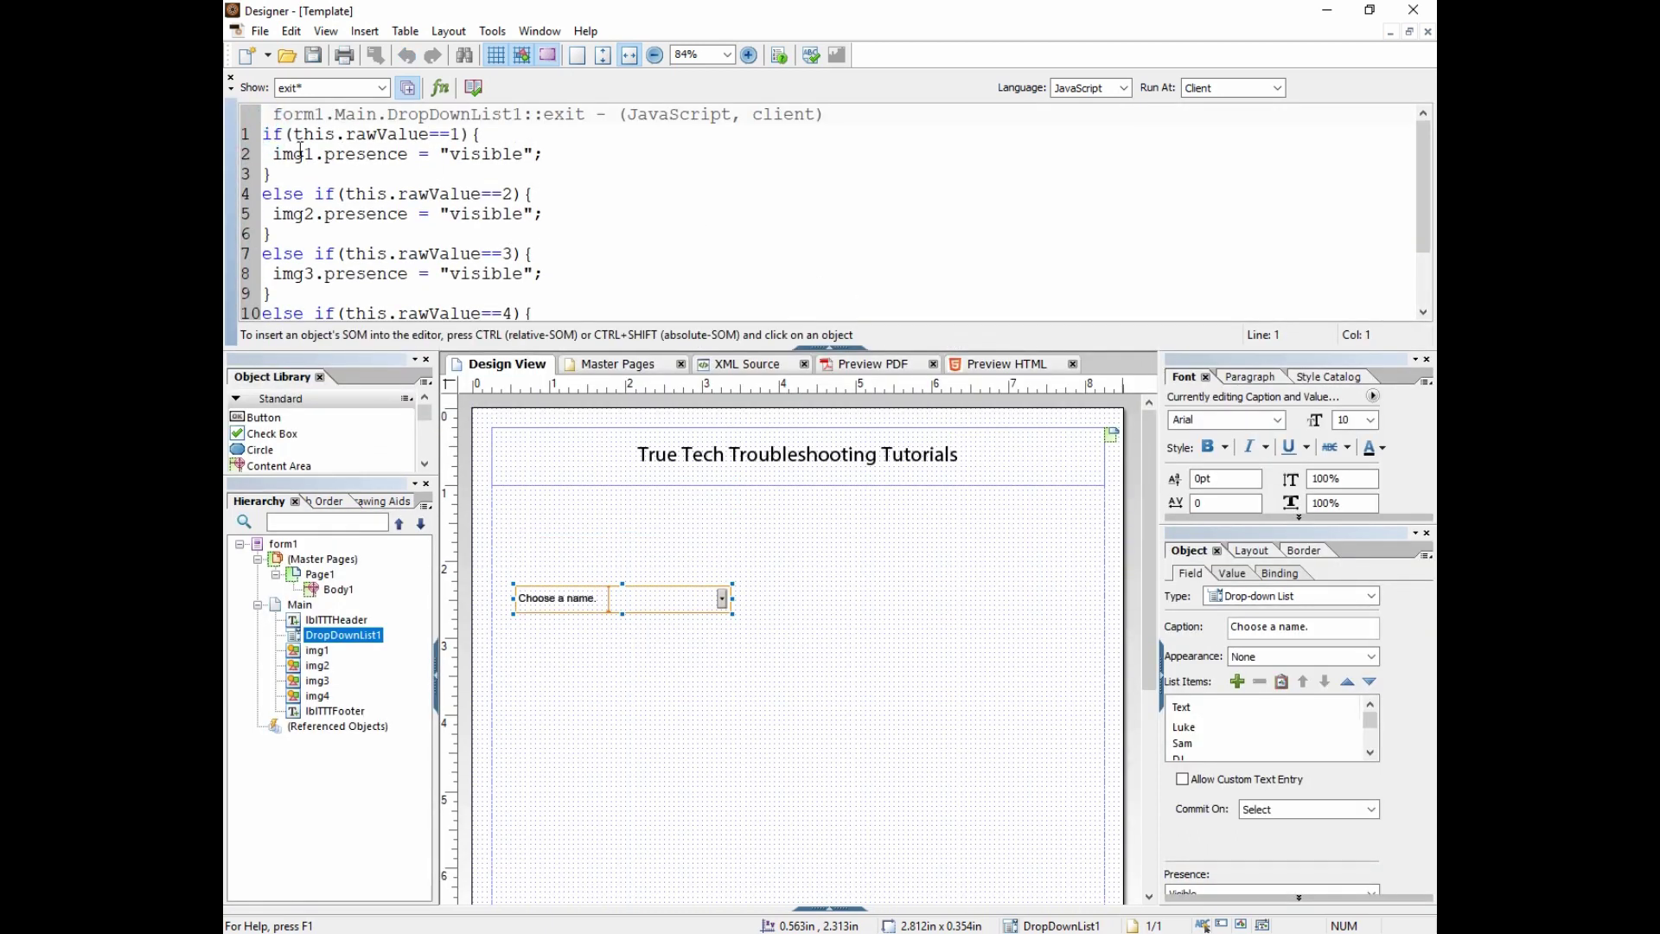
{"action": "key", "text": "Return"}
{"action": "key", "text": "Down"}
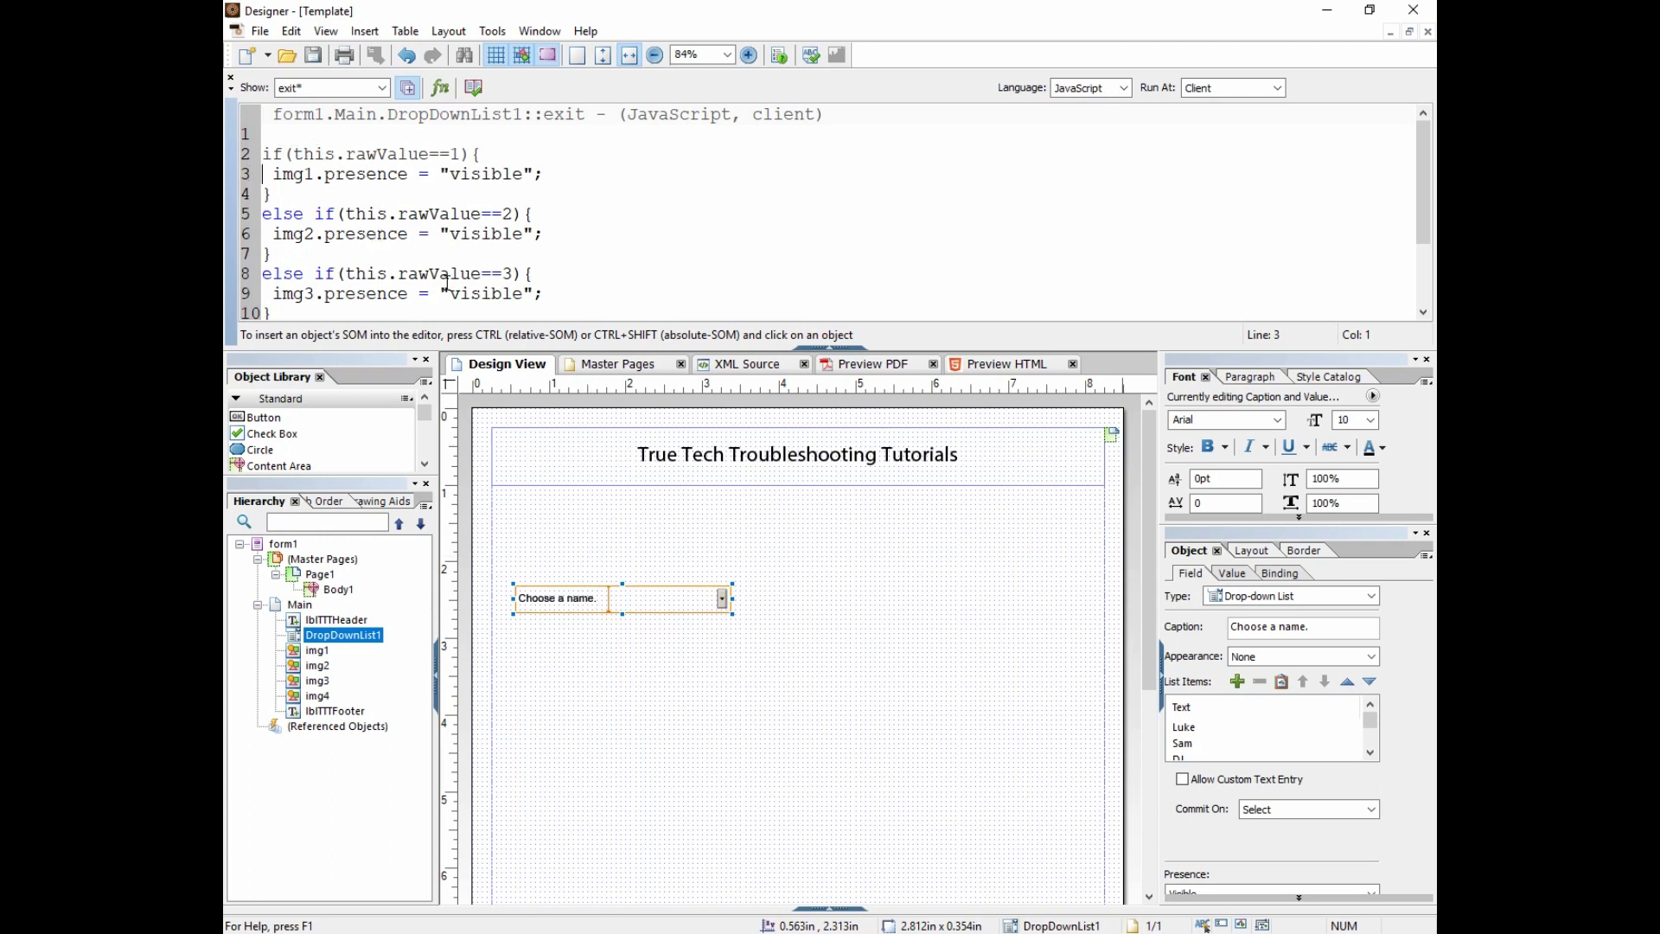
{"action": "scroll", "coordinate": [448, 256], "scroll_direction": "down", "scroll_amount": 2}
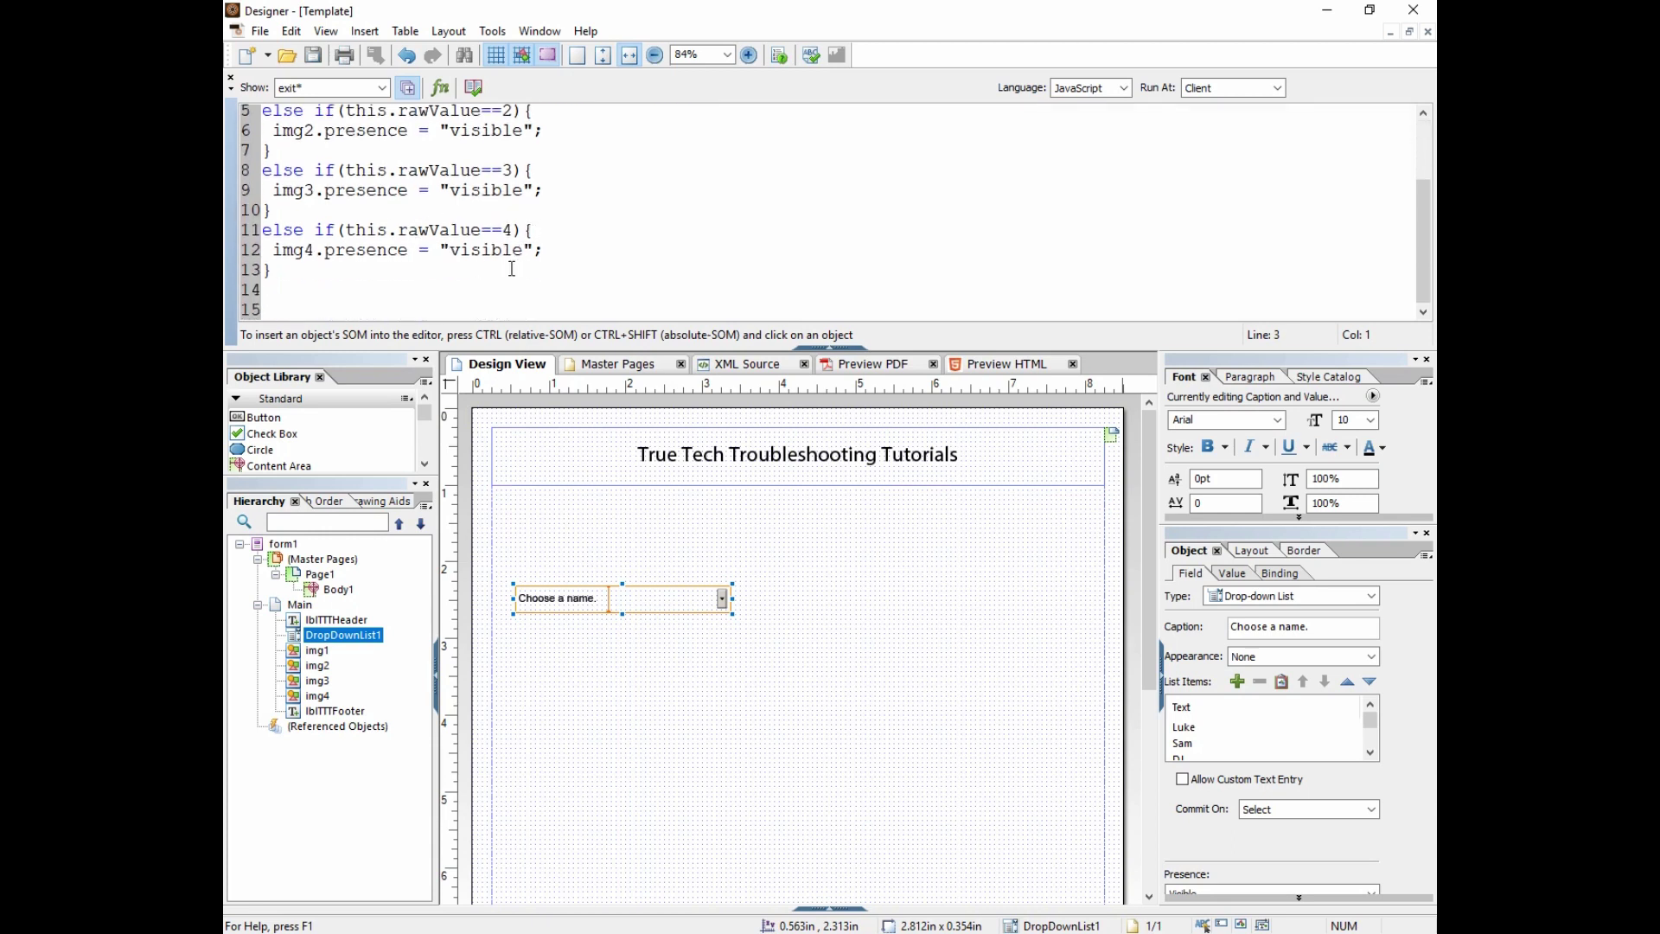
- Collapse the script editor, close the HTML preview and switch to Preview PDF
{"action": "left_click", "coordinate": [842, 350]}
{"action": "left_click", "coordinate": [1072, 90]}
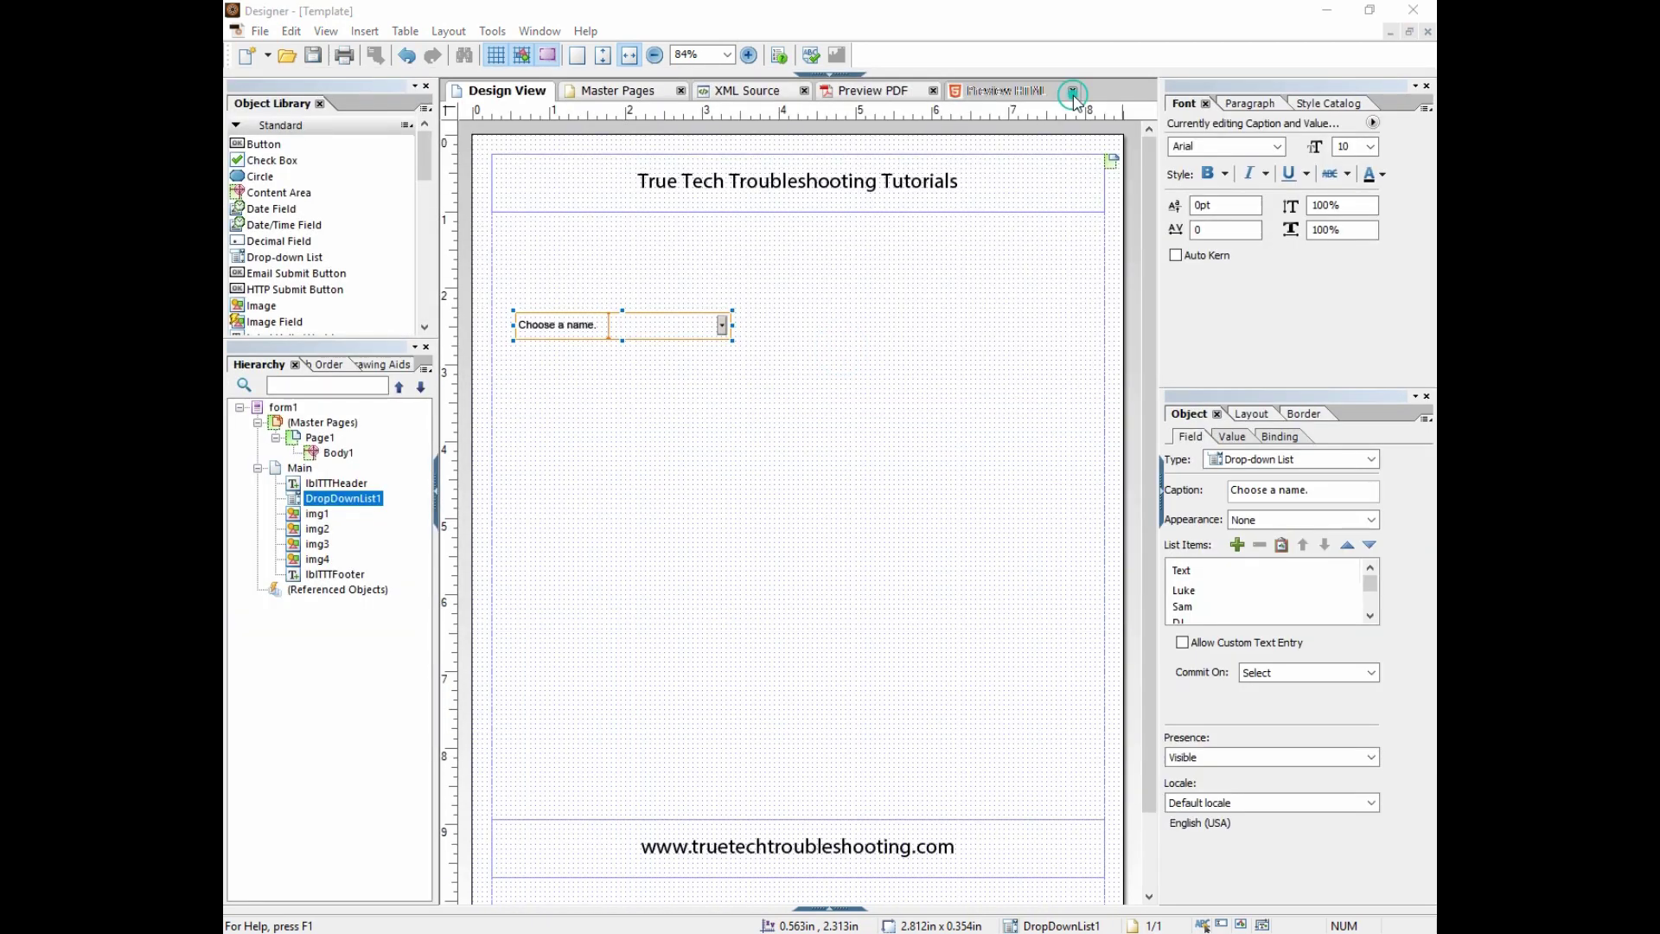
{"action": "left_click", "coordinate": [871, 92]}
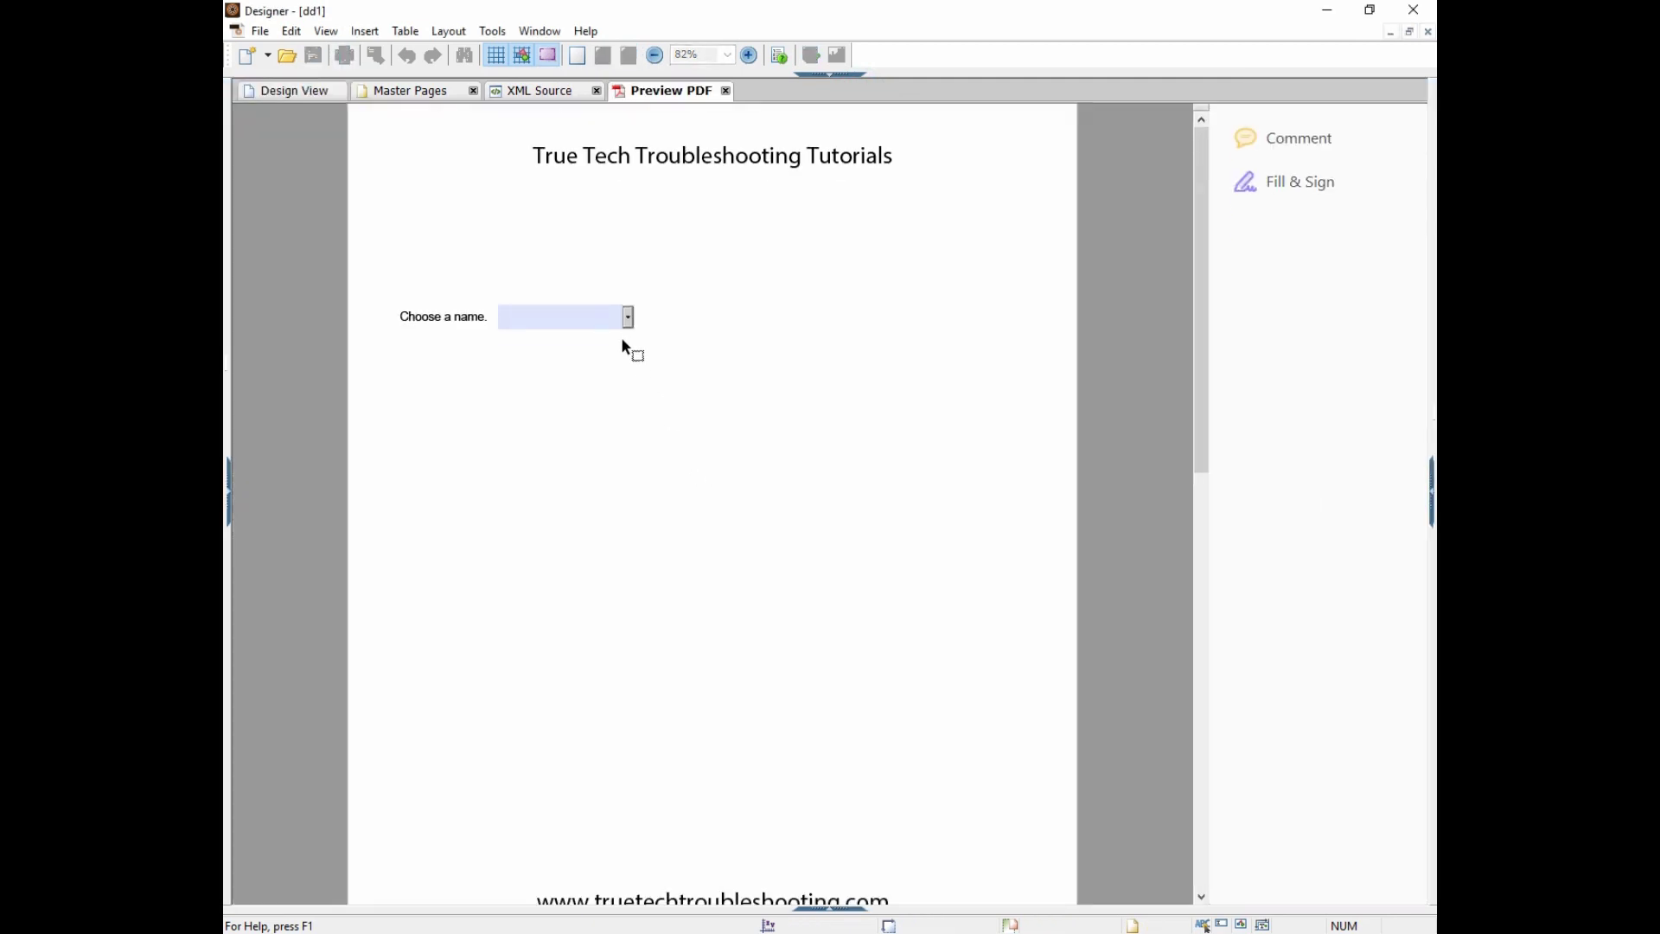
- Pick Luke, Sam, DJ and Boys in the 'Choose a name.' drop-down to check each photo
{"action": "left_click", "coordinate": [626, 317]}
{"action": "left_click", "coordinate": [594, 339]}
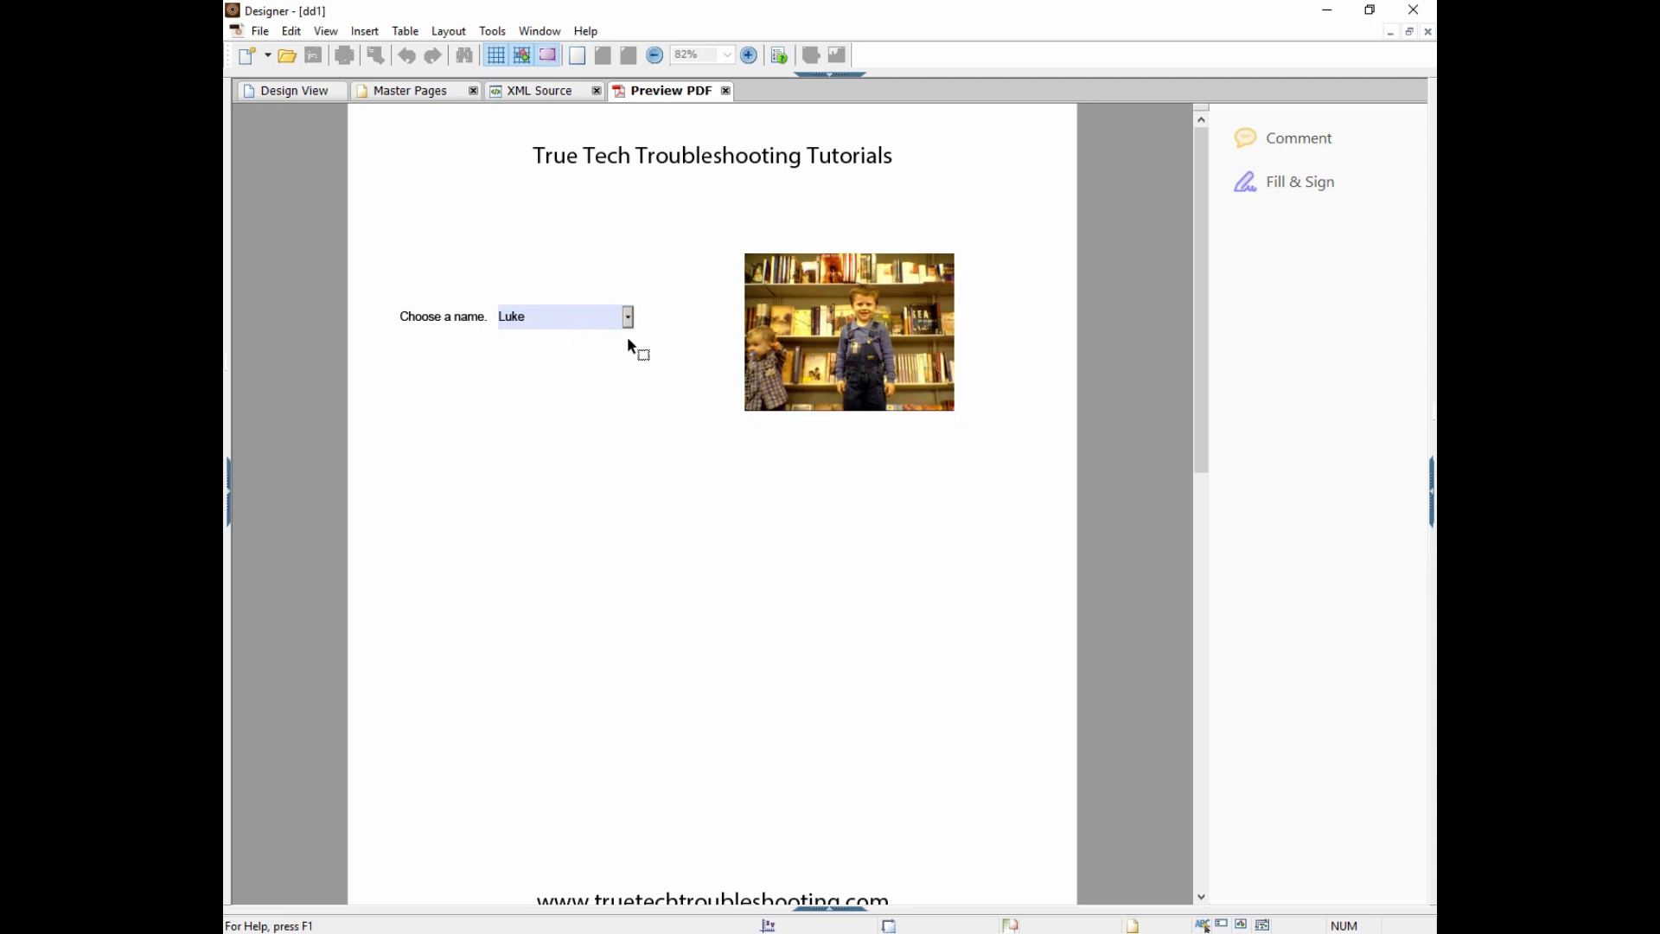
{"action": "left_click", "coordinate": [627, 317]}
{"action": "left_click", "coordinate": [596, 352]}
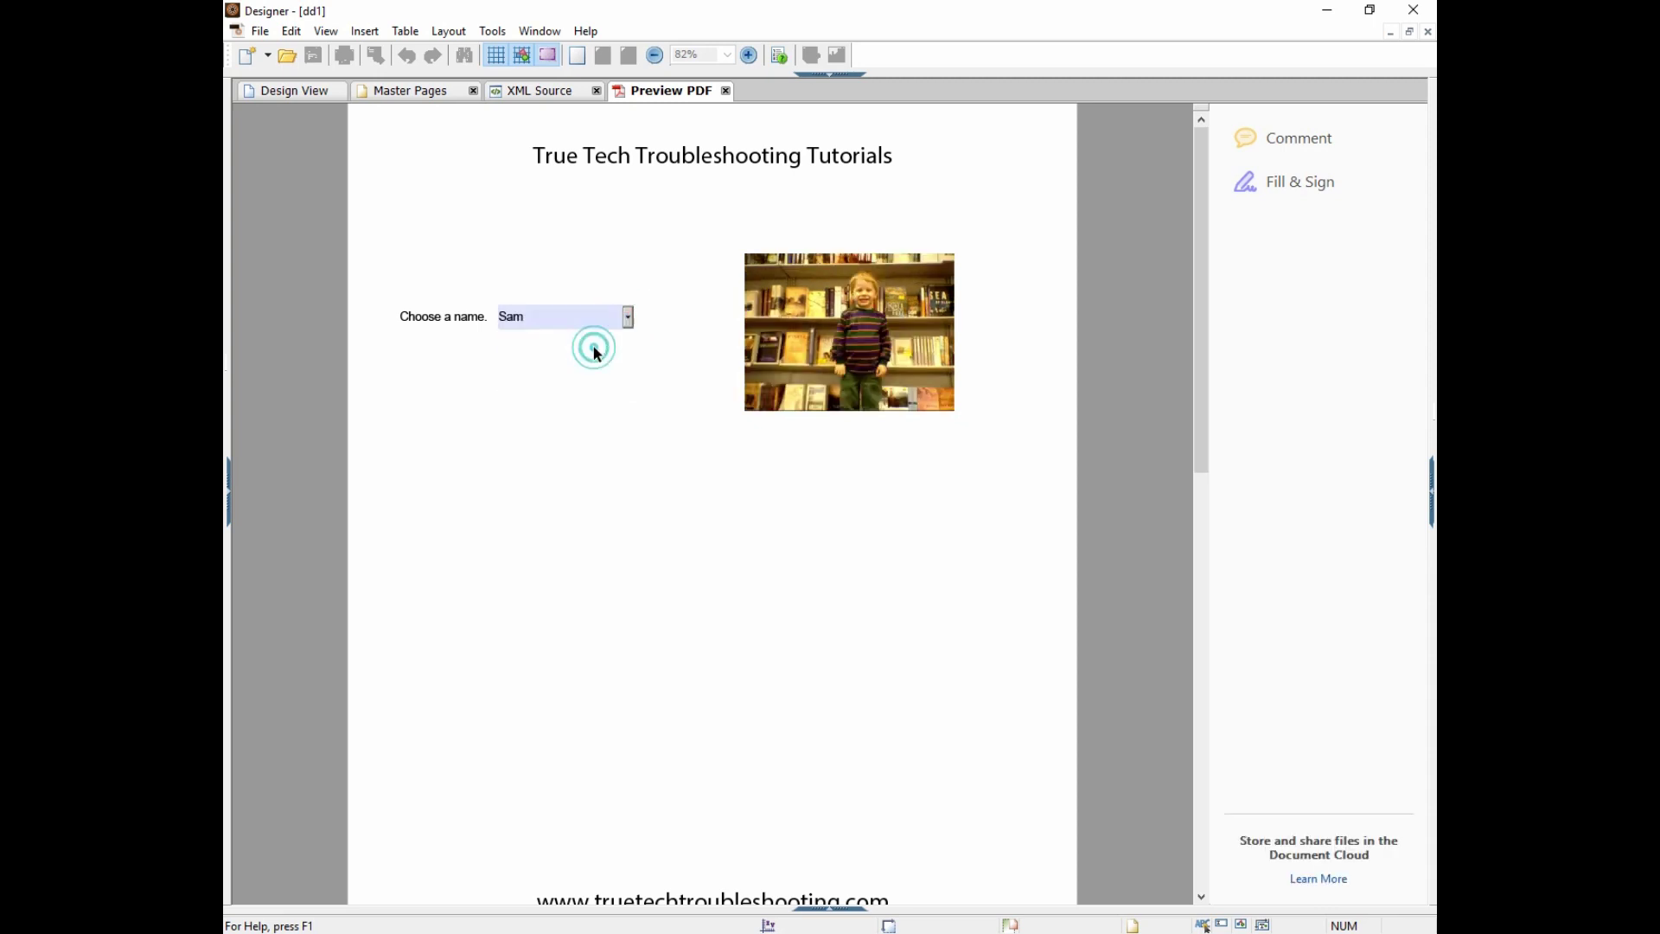
{"action": "left_click", "coordinate": [626, 318]}
{"action": "left_click", "coordinate": [590, 362]}
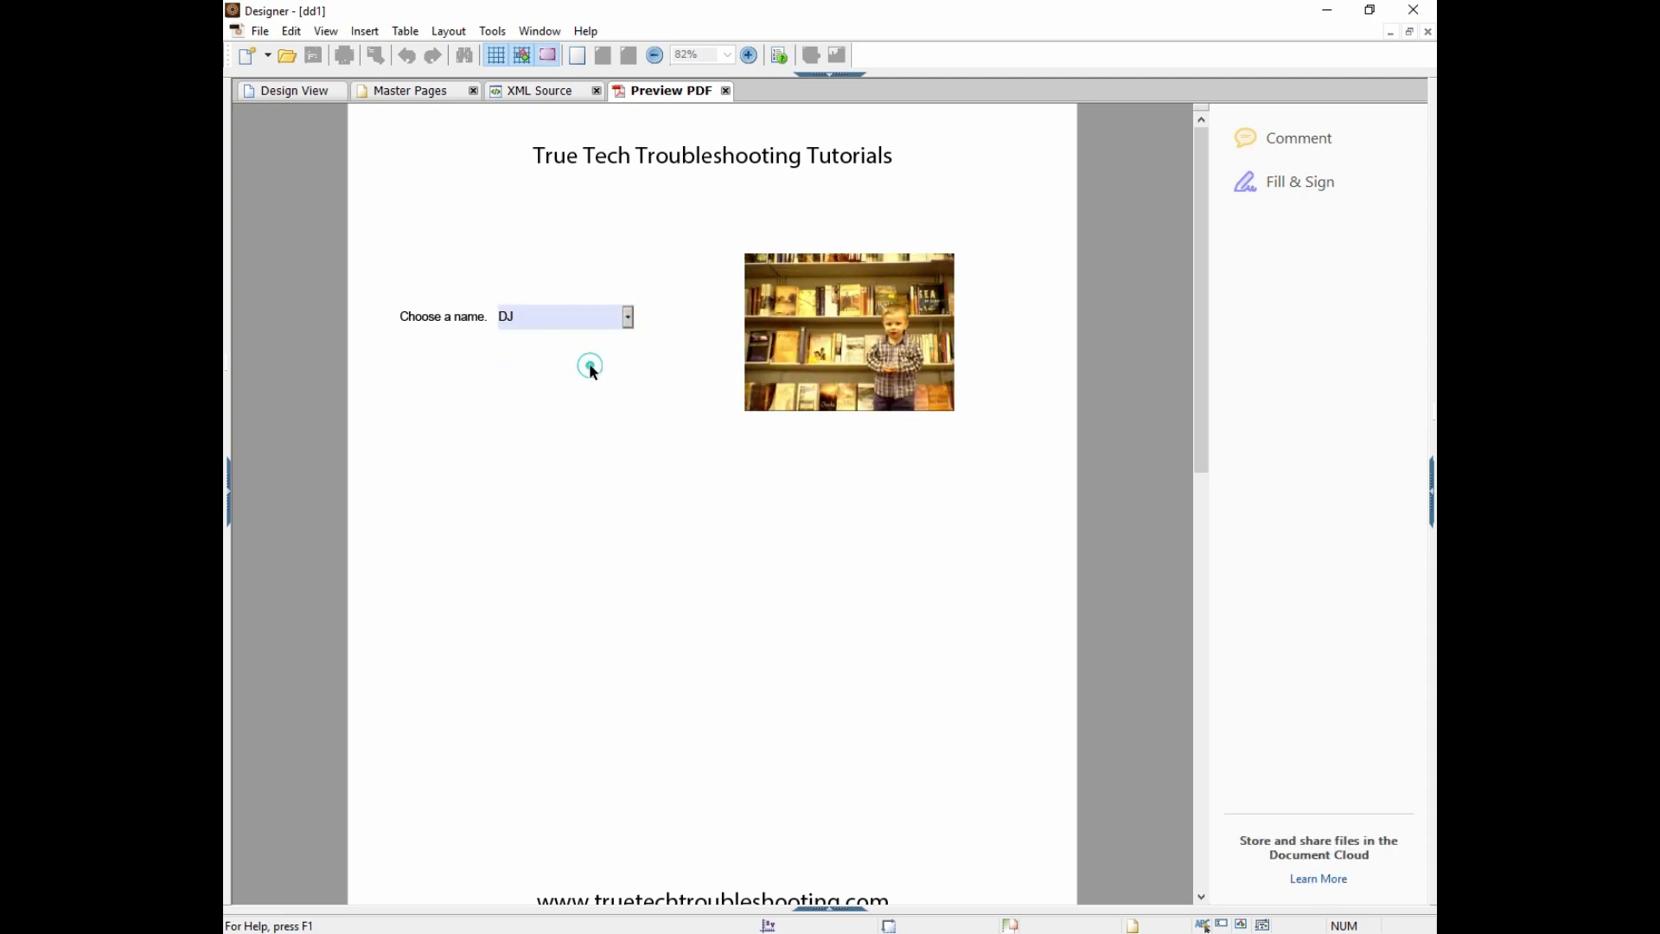
{"action": "left_click", "coordinate": [627, 317]}
{"action": "left_click", "coordinate": [595, 381]}
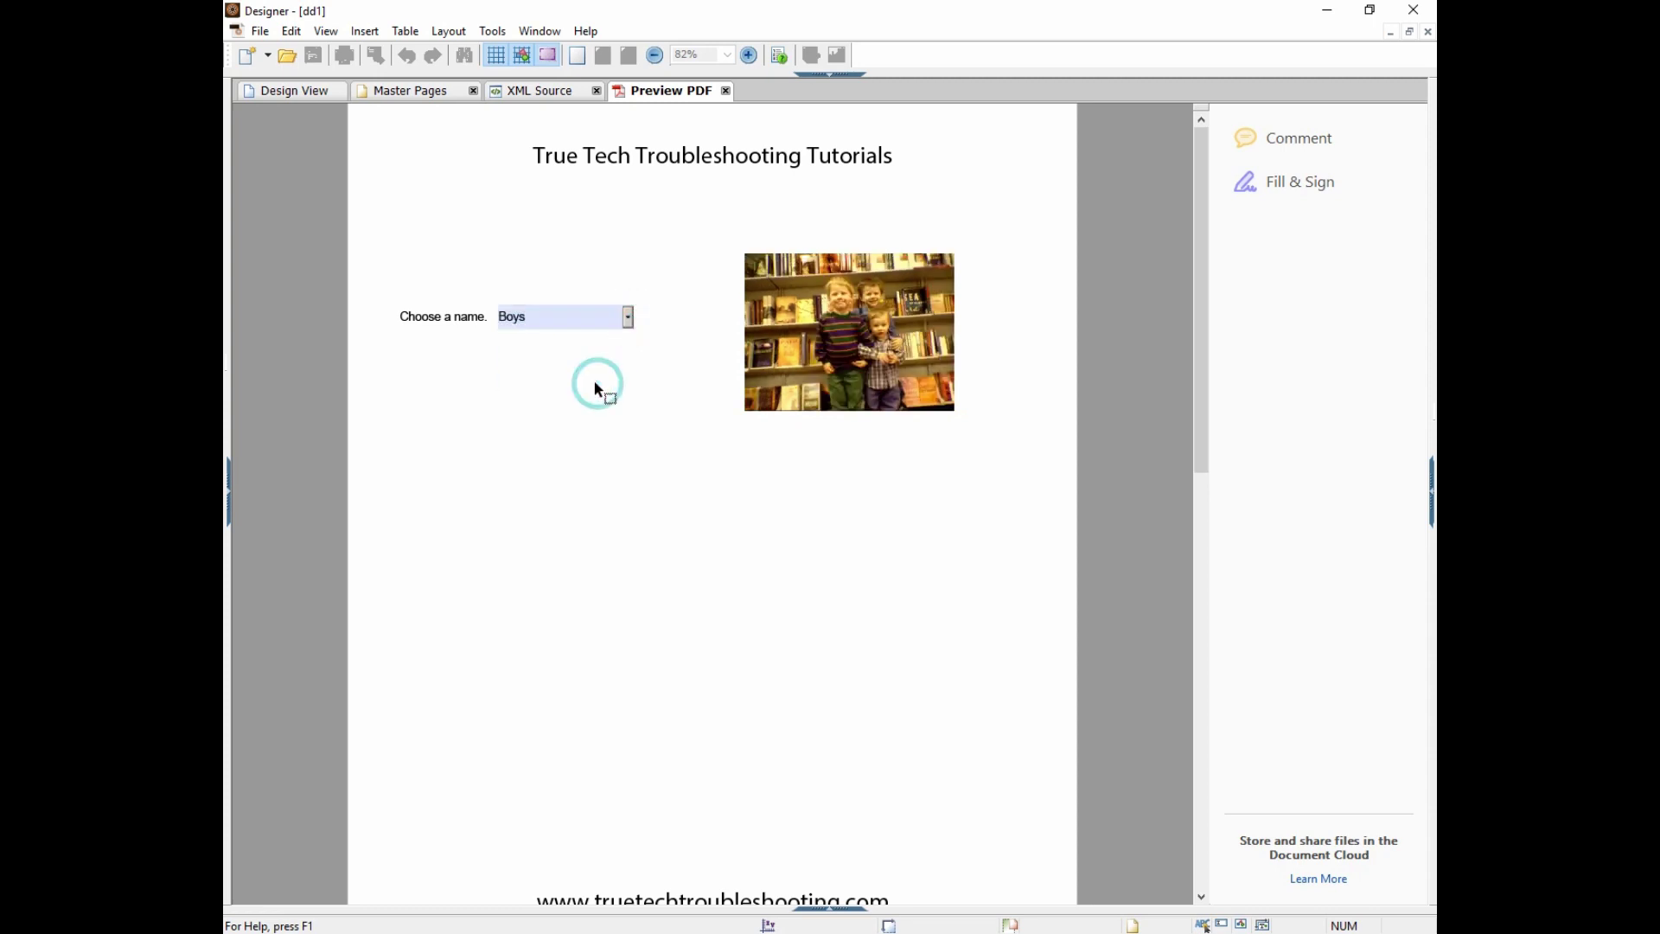
- Cycle through Luke, Sam, DJ, Boys and Luke again, seeing the Boys photo stay shown for Luke
{"action": "left_click", "coordinate": [627, 317]}
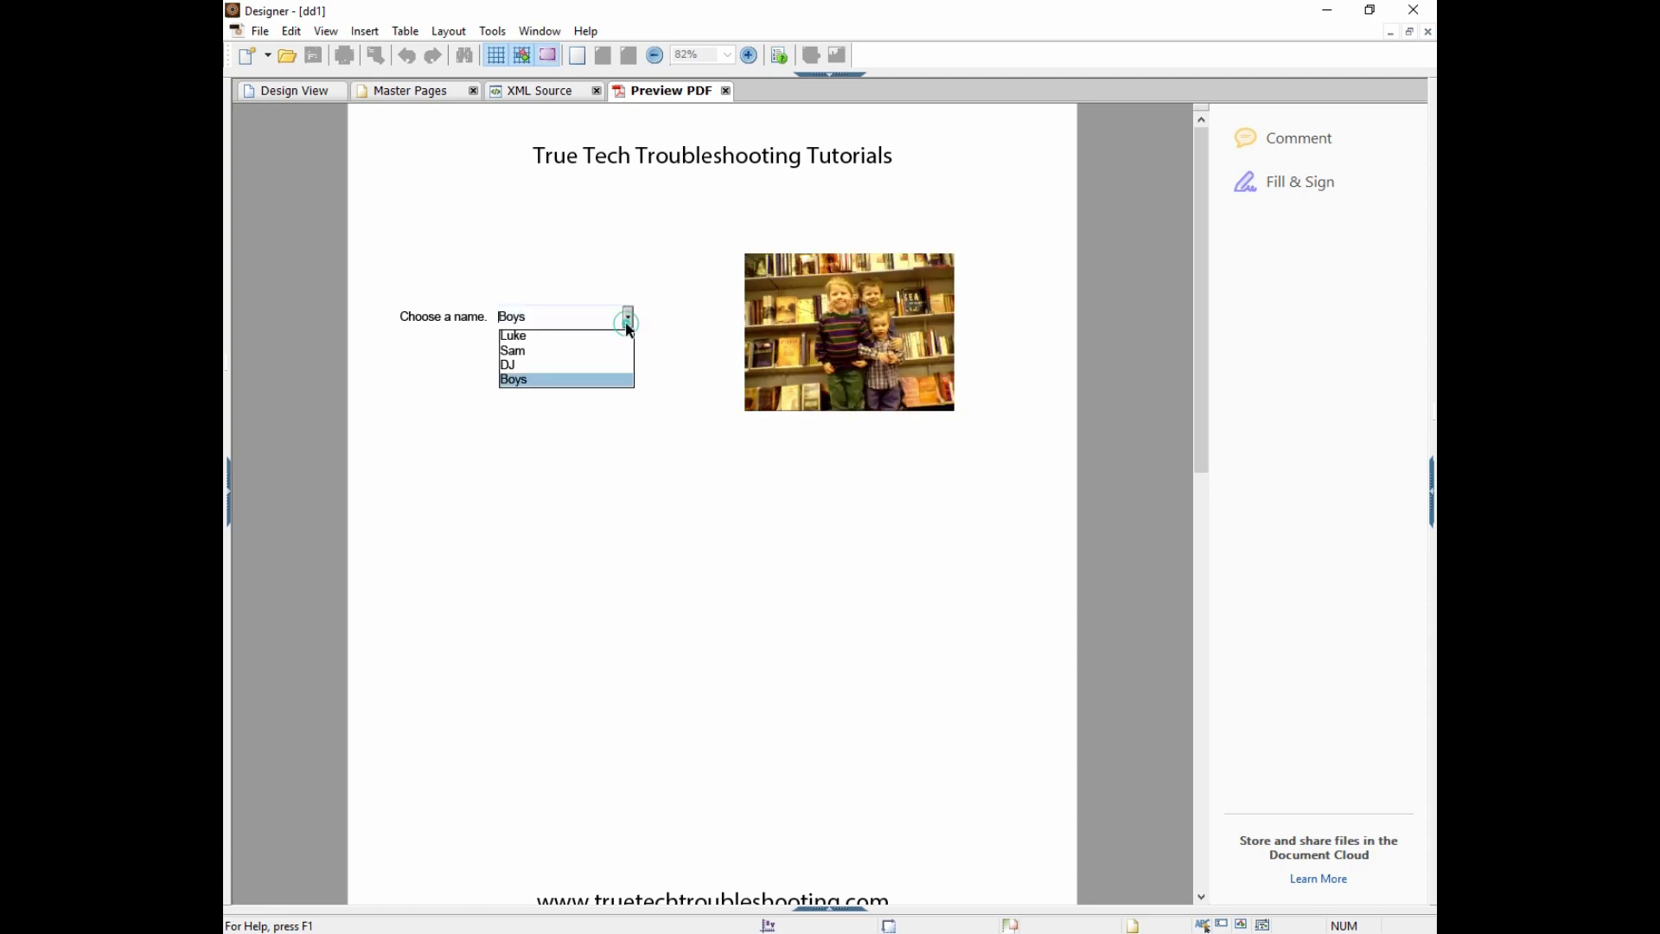
{"action": "left_click", "coordinate": [612, 340]}
{"action": "left_click", "coordinate": [627, 318]}
{"action": "left_click", "coordinate": [605, 351]}
{"action": "left_click", "coordinate": [627, 318]}
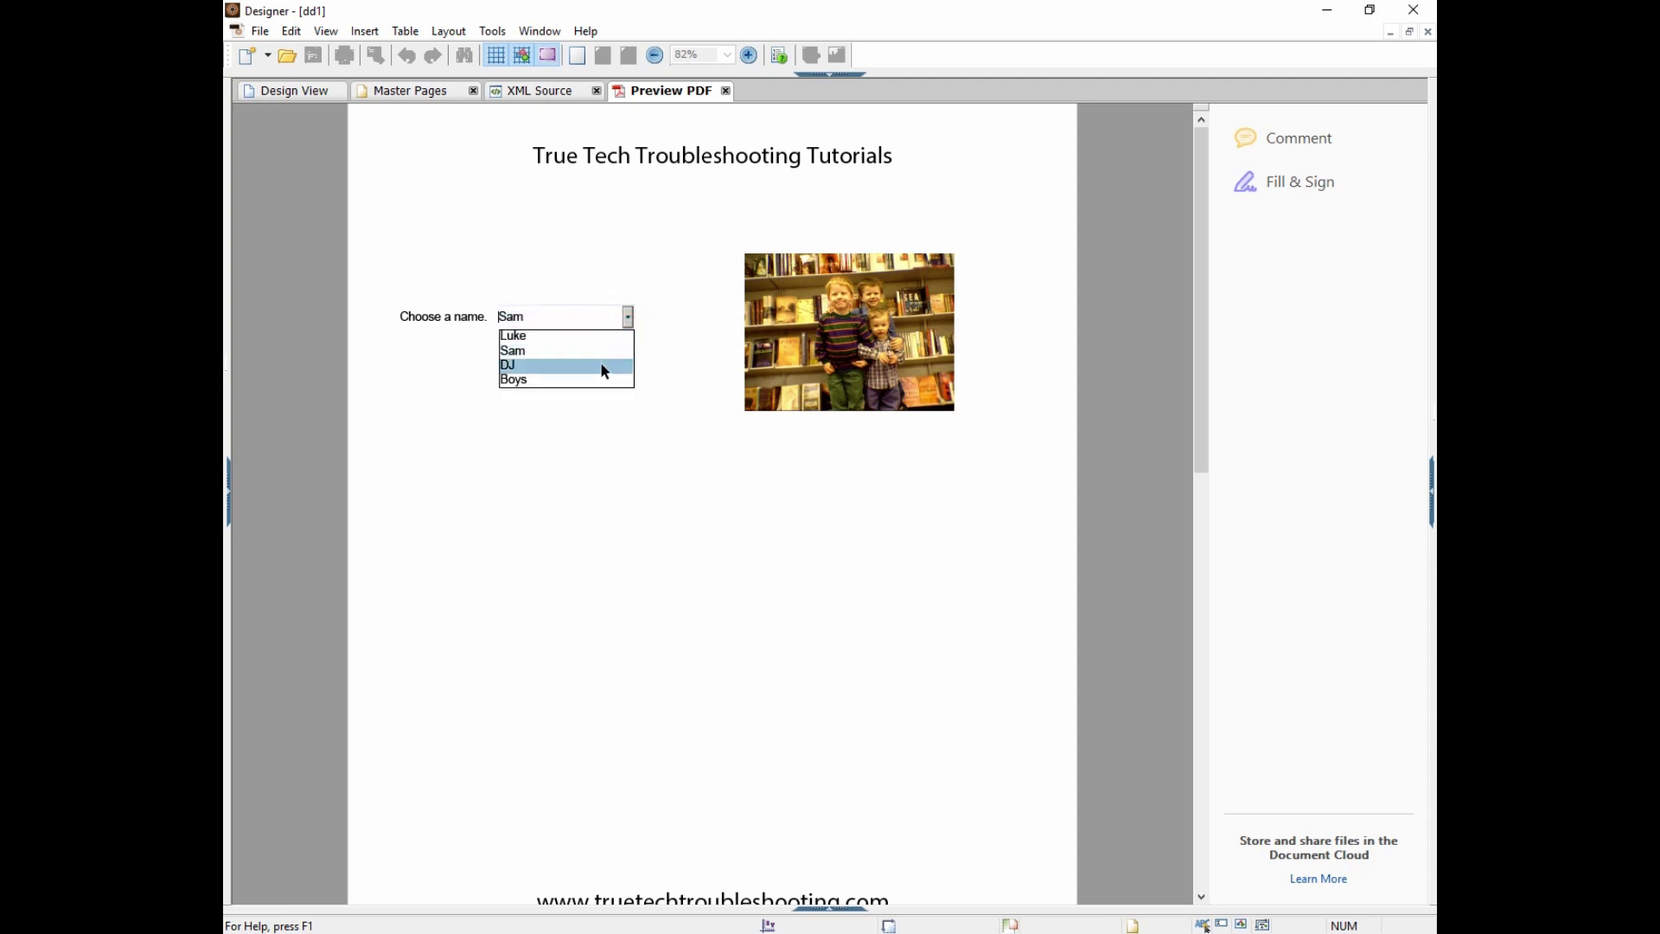
{"action": "left_click", "coordinate": [600, 363]}
{"action": "left_click", "coordinate": [628, 317]}
{"action": "left_click", "coordinate": [591, 375]}
{"action": "left_click", "coordinate": [629, 318]}
{"action": "left_click", "coordinate": [615, 338]}
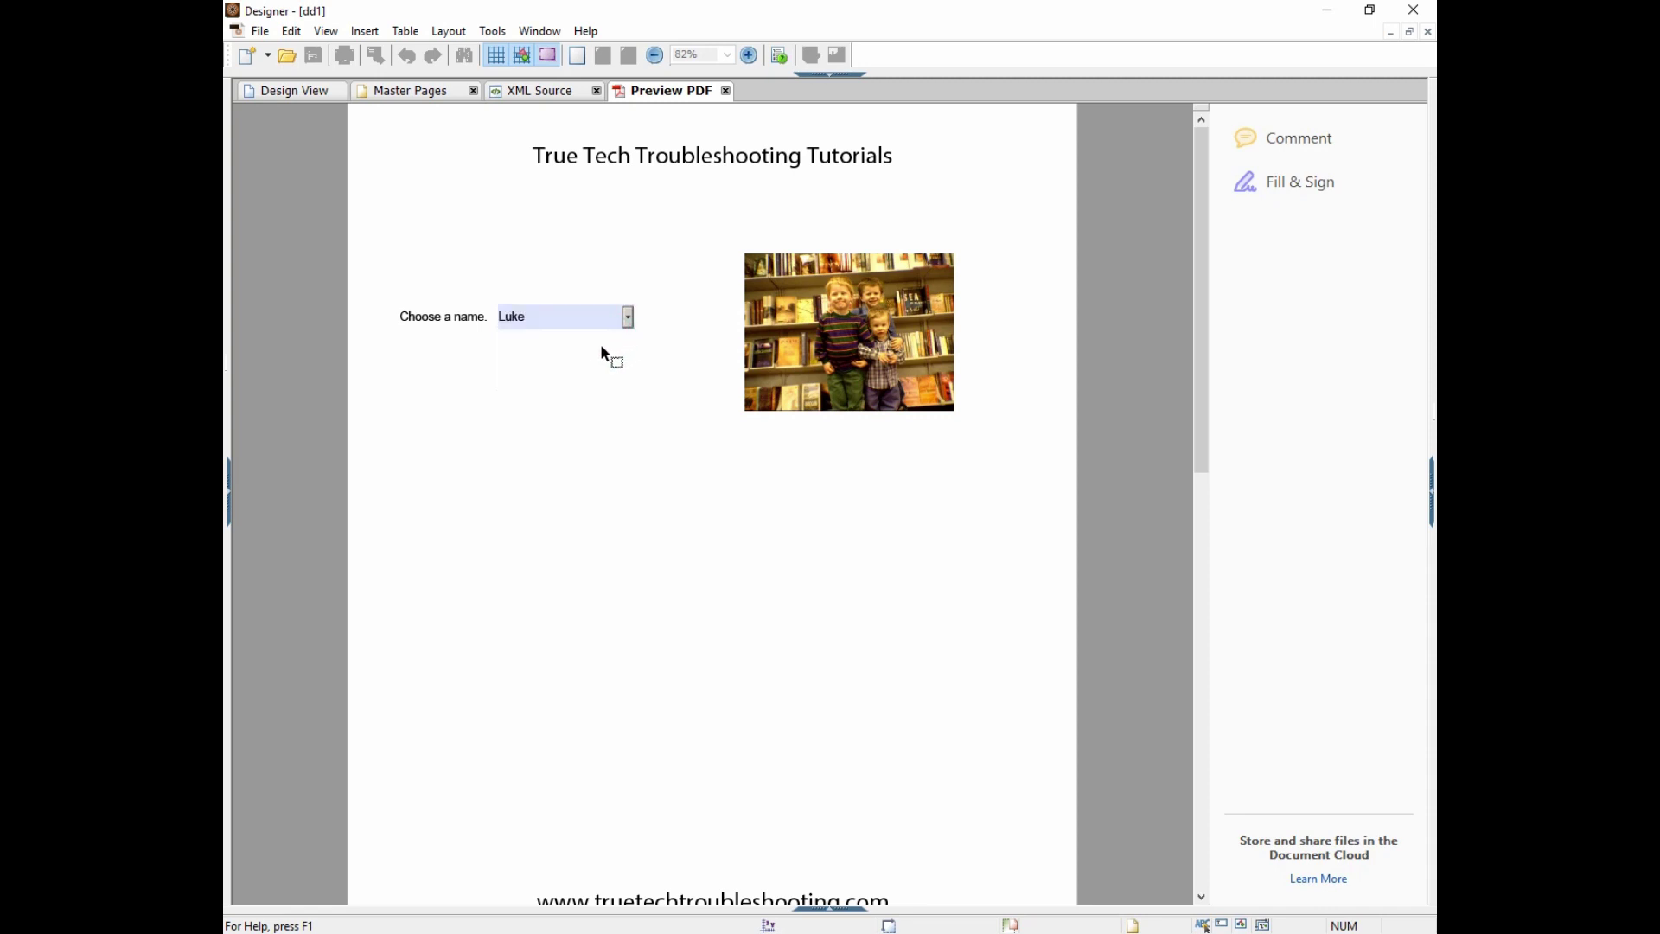
- Switch to Design View and set the Presence of img1–img4 to Visible
{"action": "left_click", "coordinate": [294, 95]}
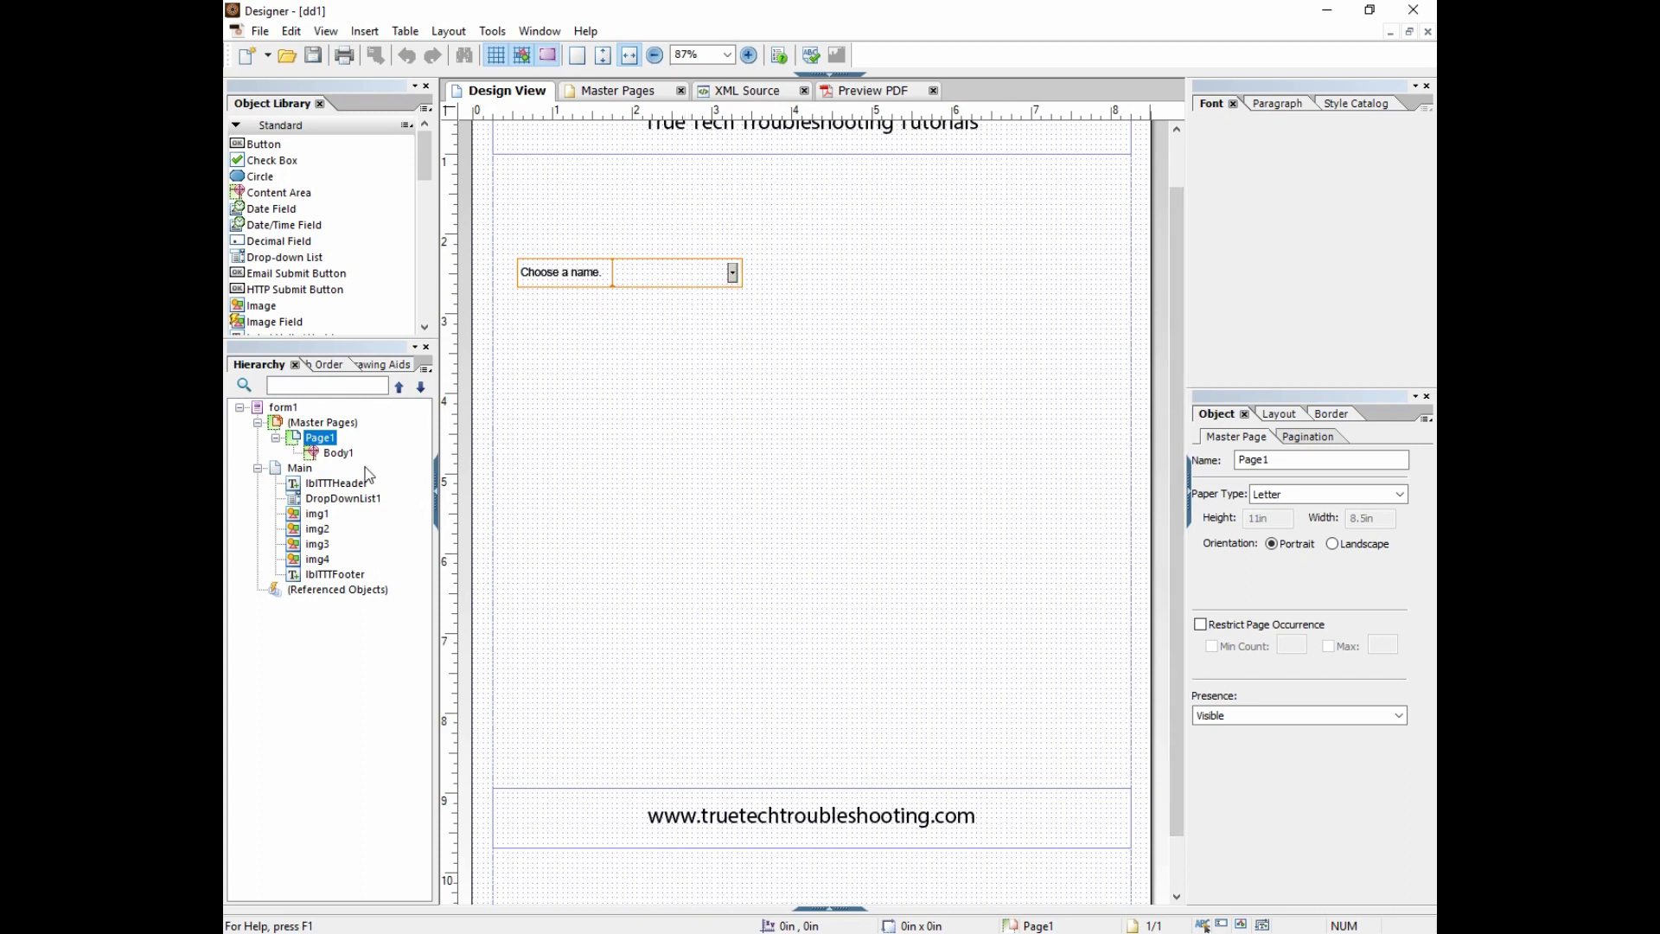
{"action": "left_click", "coordinate": [318, 514]}
{"action": "left_click", "coordinate": [319, 559], "text": "shift"}
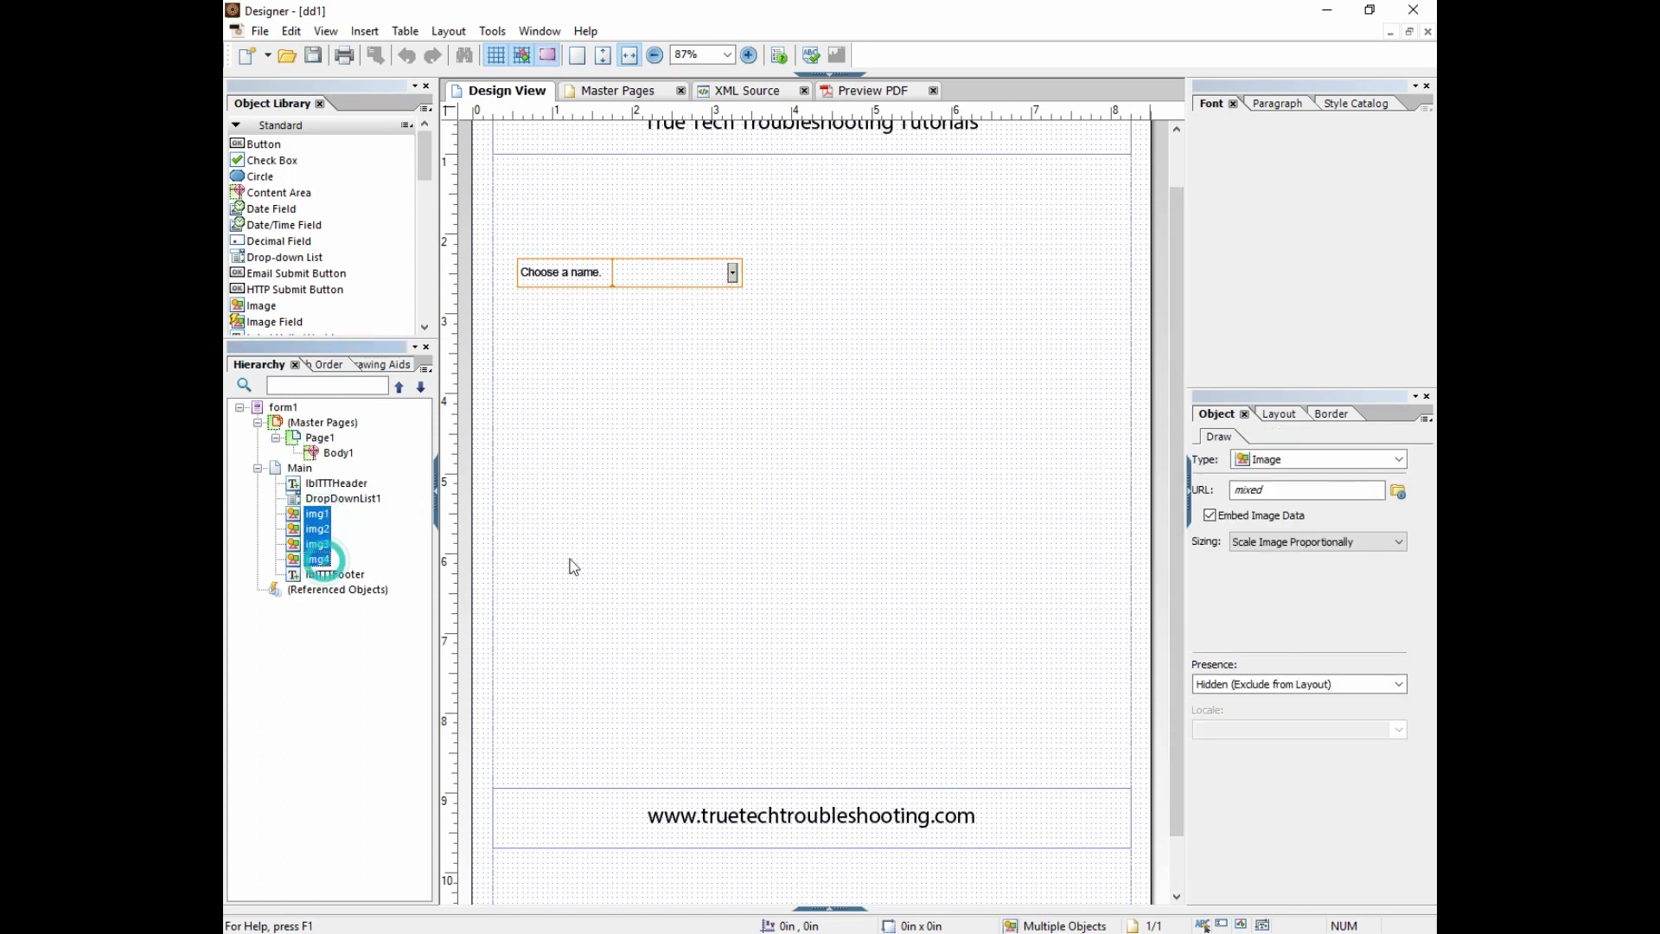
{"action": "left_click", "coordinate": [1331, 684]}
{"action": "left_click", "coordinate": [1316, 697]}
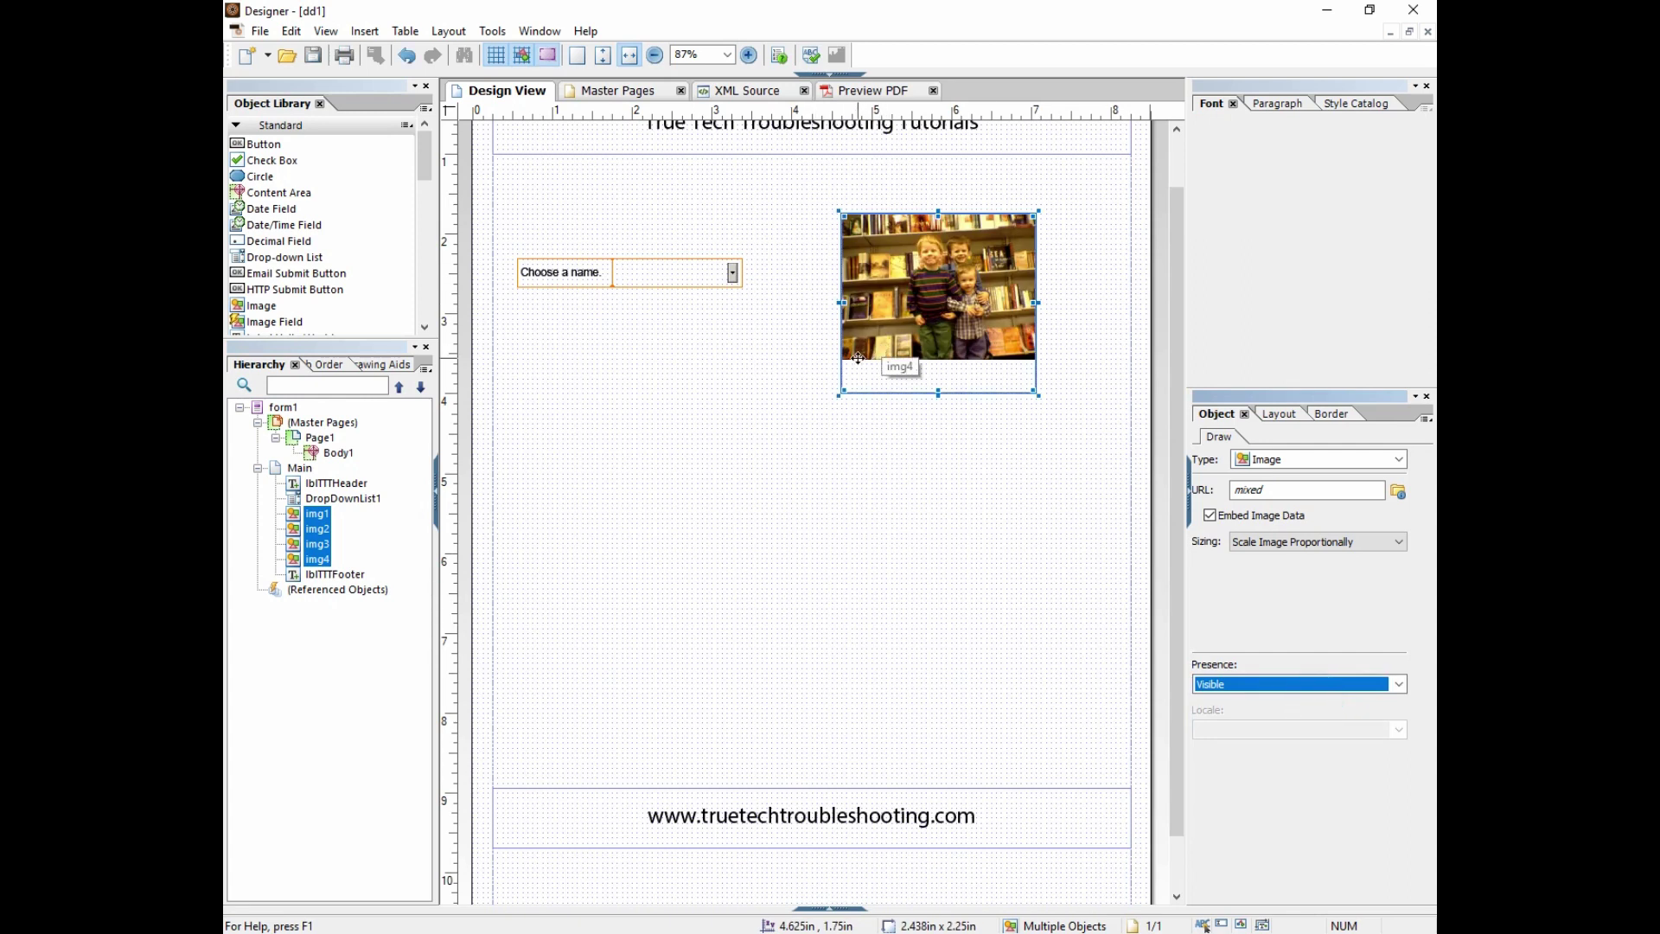
- Enable the Layout toolbar and reorder img1 so it sits directly after DropDownList1 in the hierarchy
{"action": "right_click", "coordinate": [891, 52]}
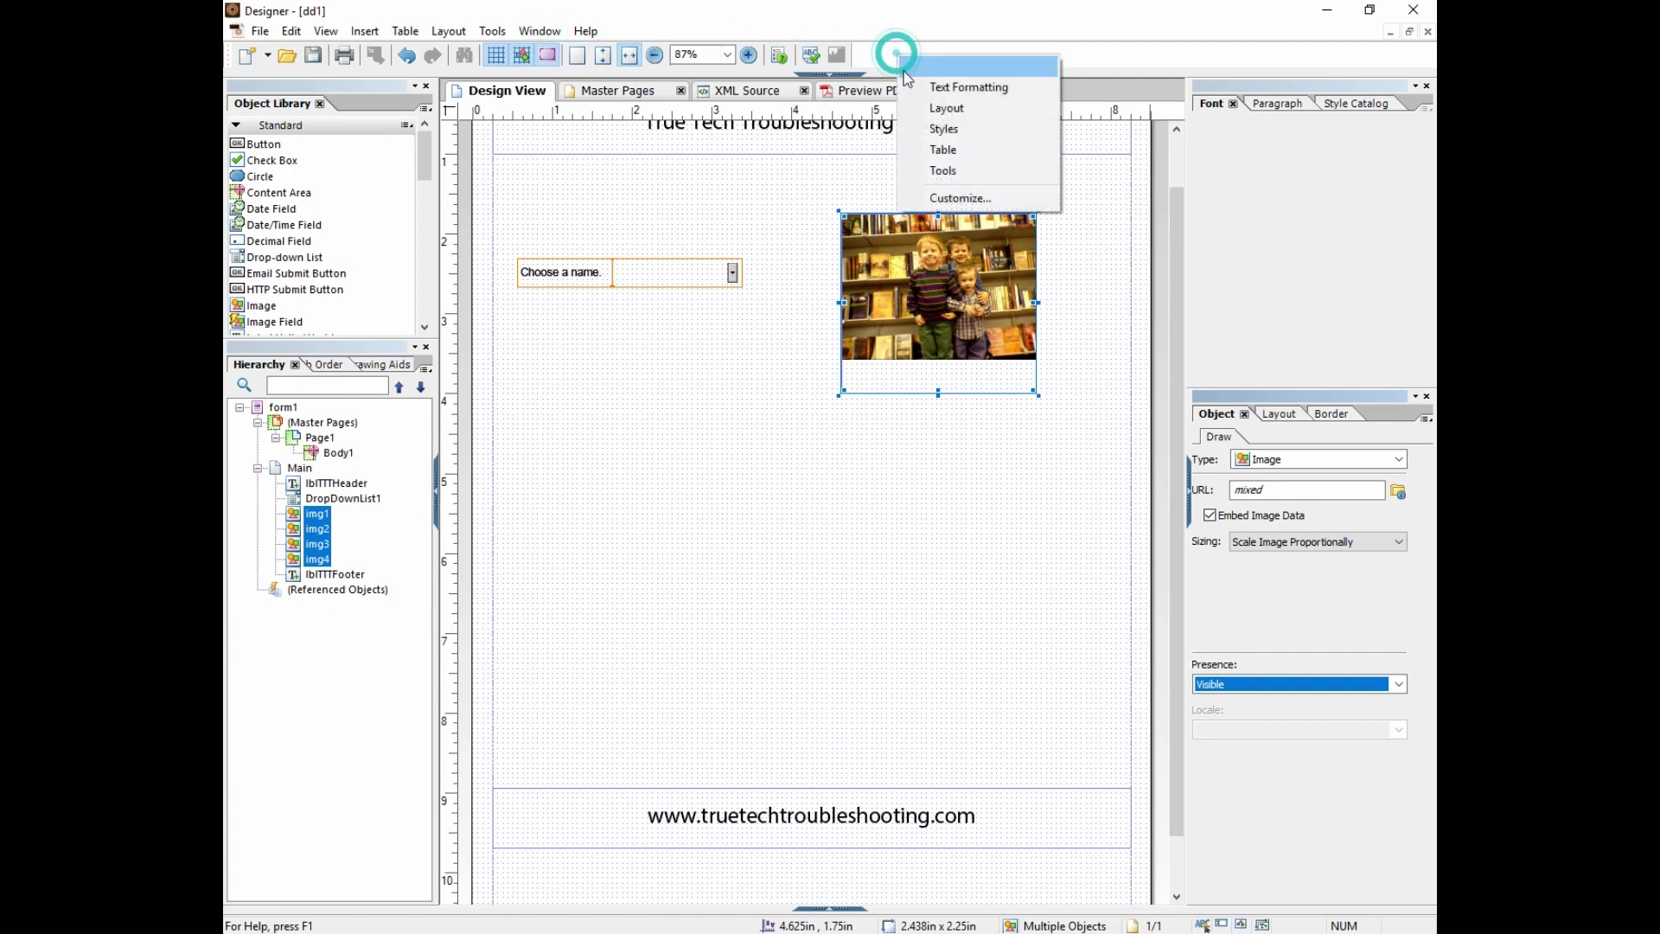
{"action": "left_click", "coordinate": [949, 111]}
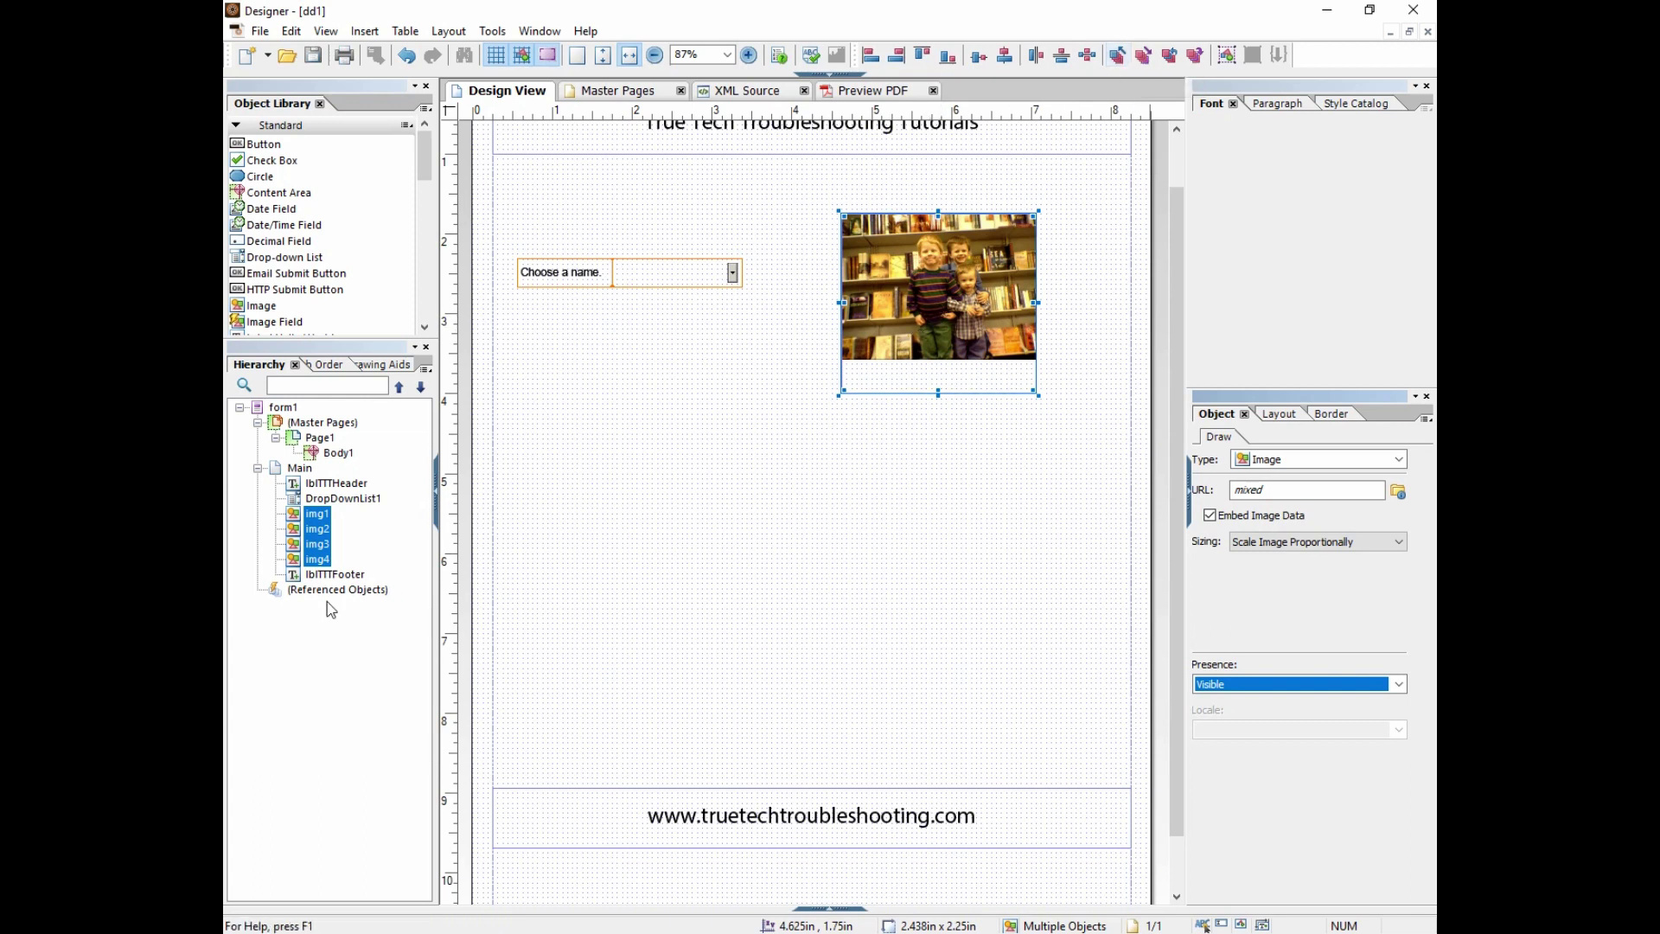
{"action": "left_click", "coordinate": [318, 513]}
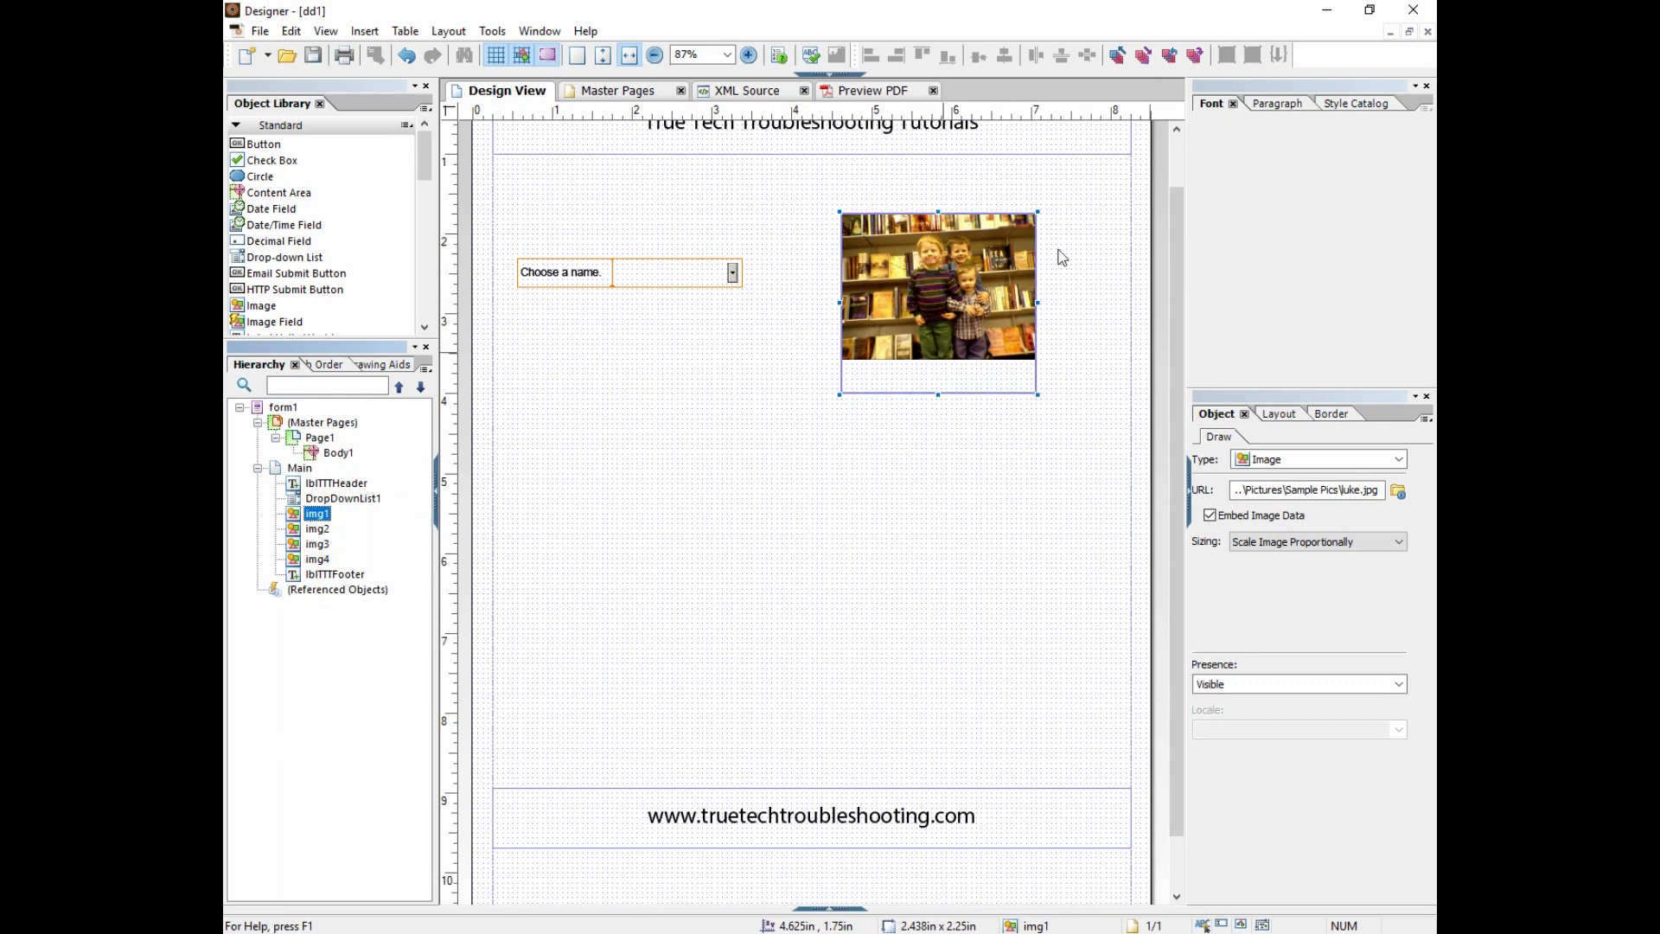
{"action": "left_click", "coordinate": [1119, 56]}
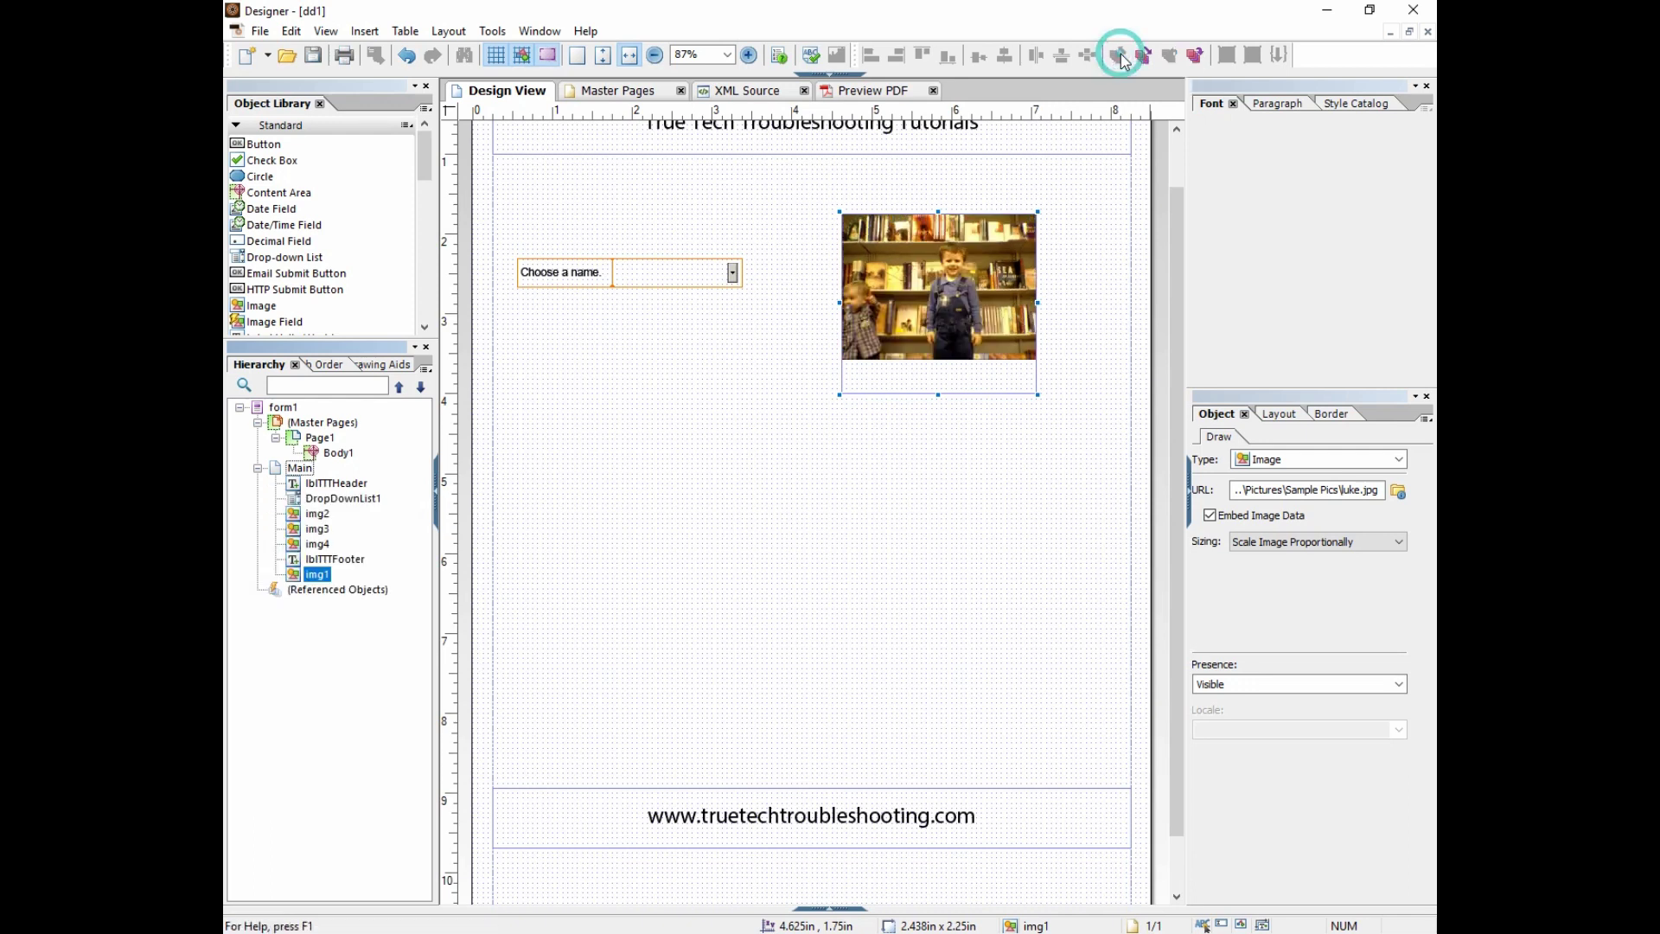
{"action": "left_click_drag", "start_coordinate": [317, 574], "coordinate": [317, 510]}
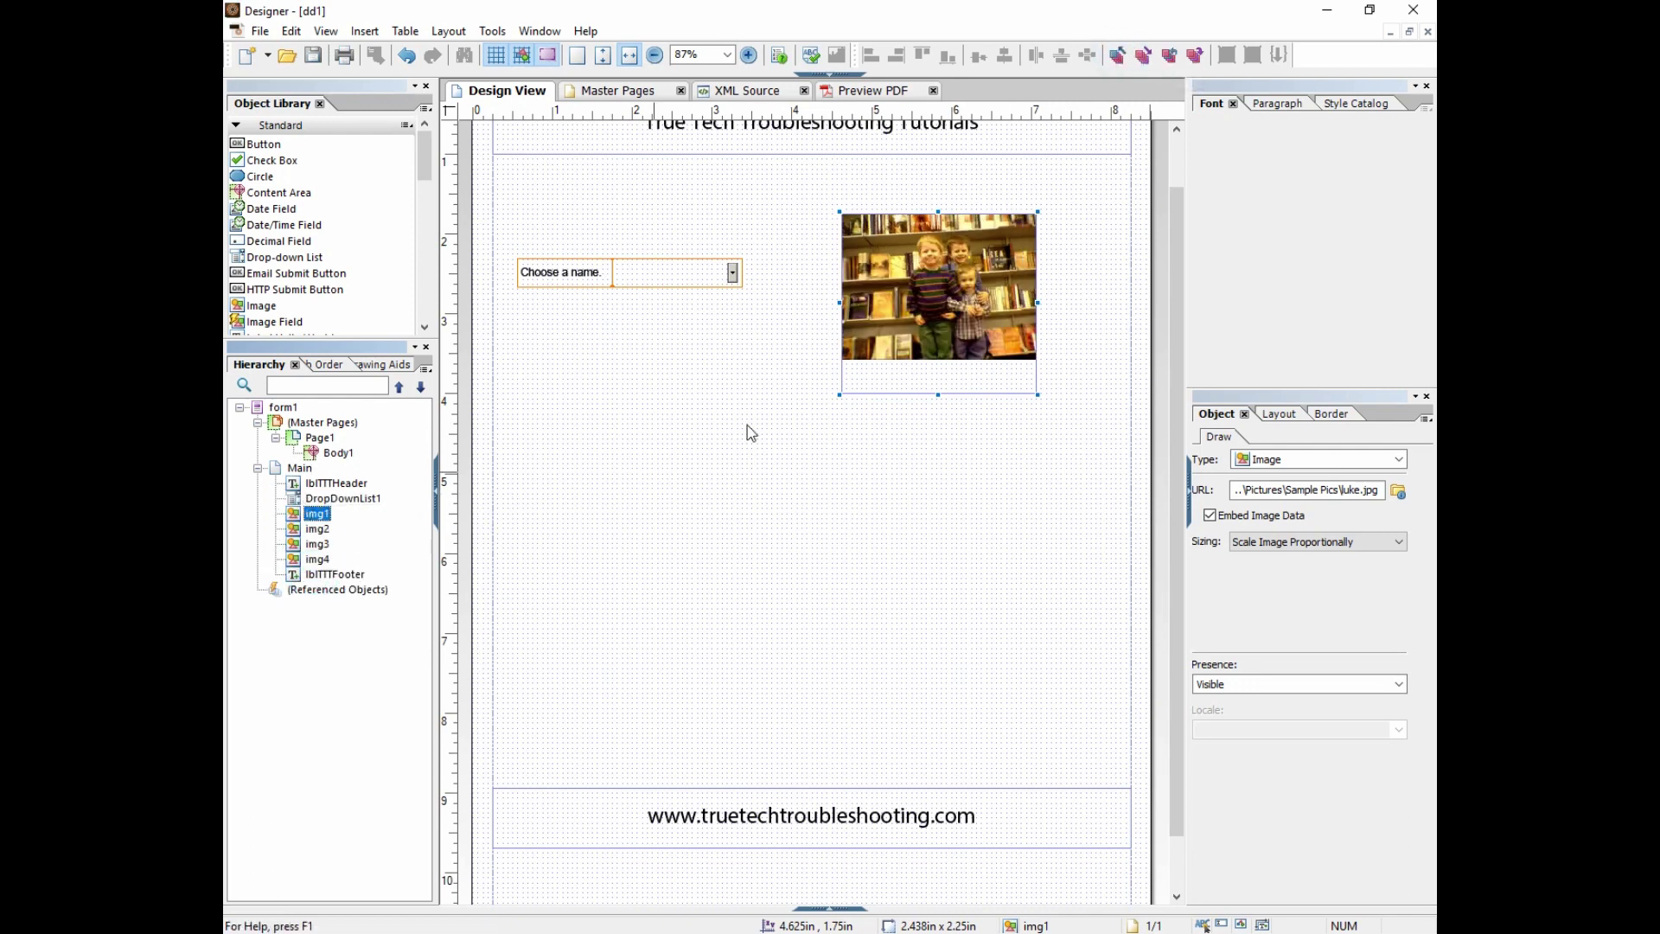
{"action": "left_click", "coordinate": [1119, 57]}
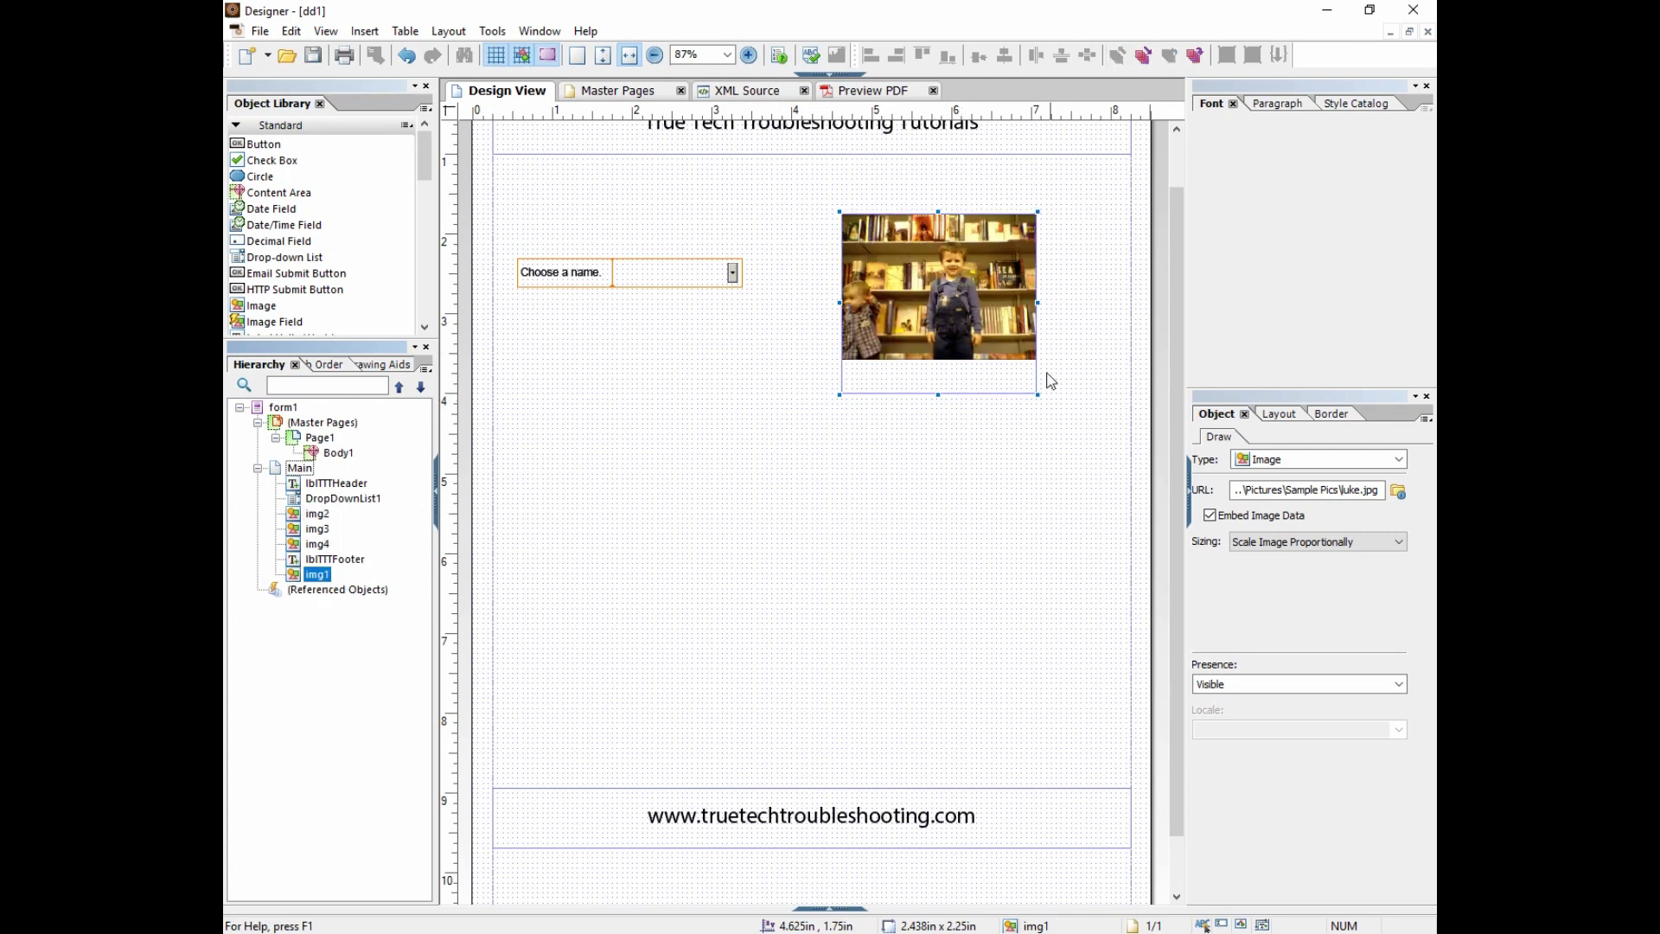
{"action": "left_click", "coordinate": [1144, 57]}
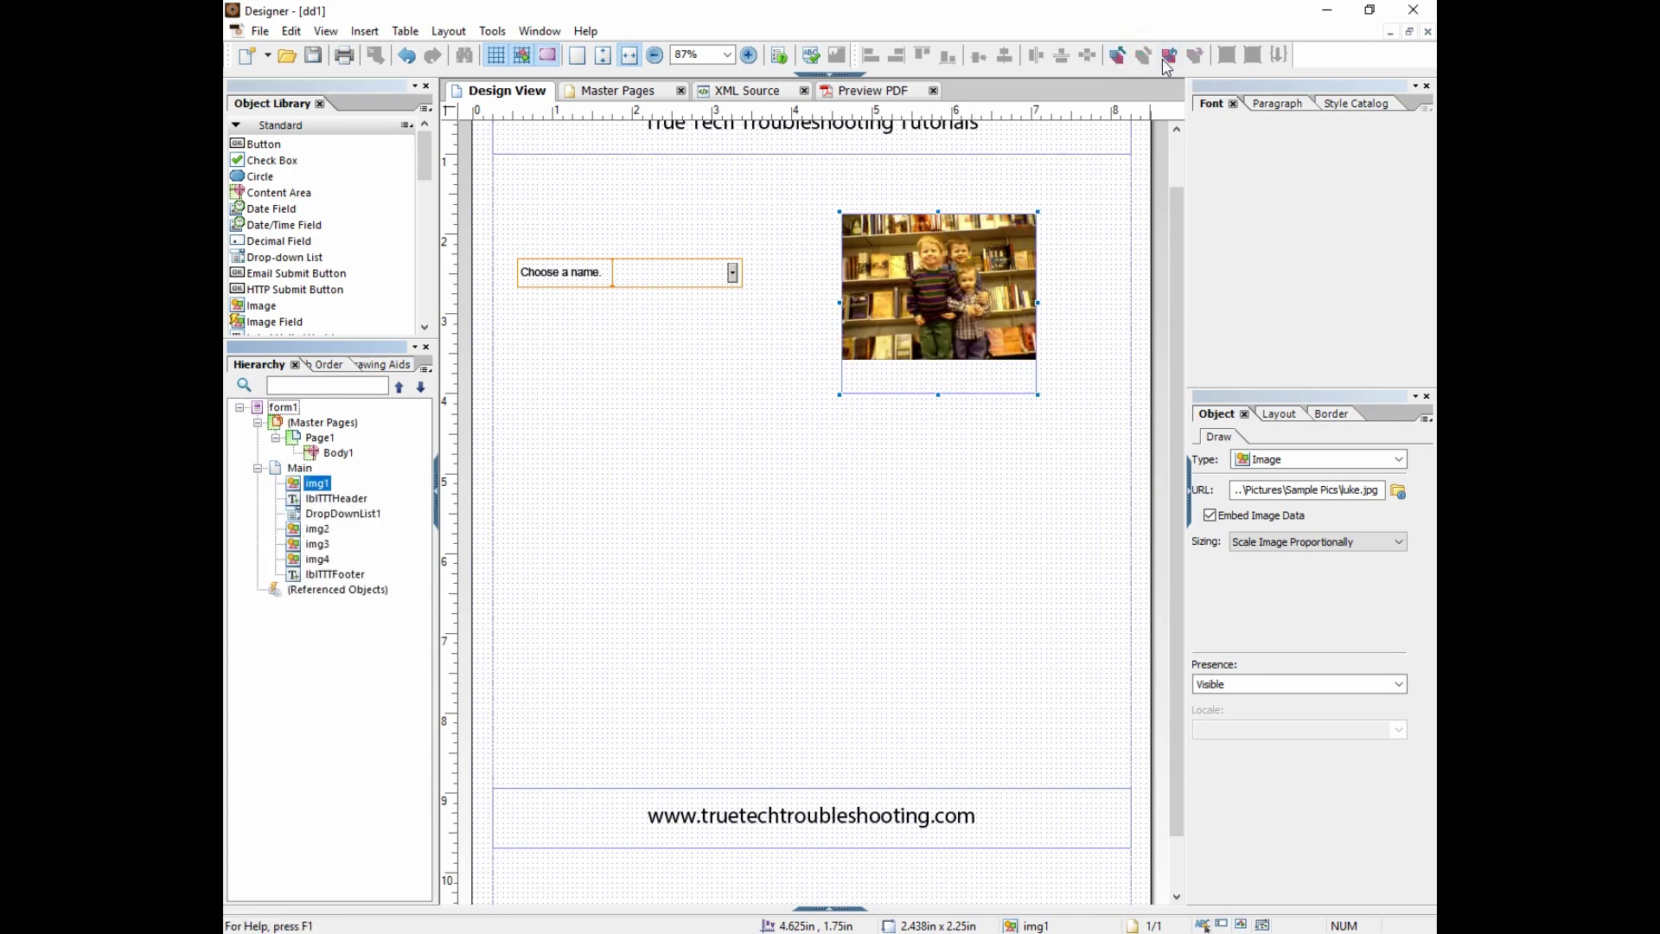
{"action": "left_click_drag", "start_coordinate": [320, 491], "coordinate": [321, 521]}
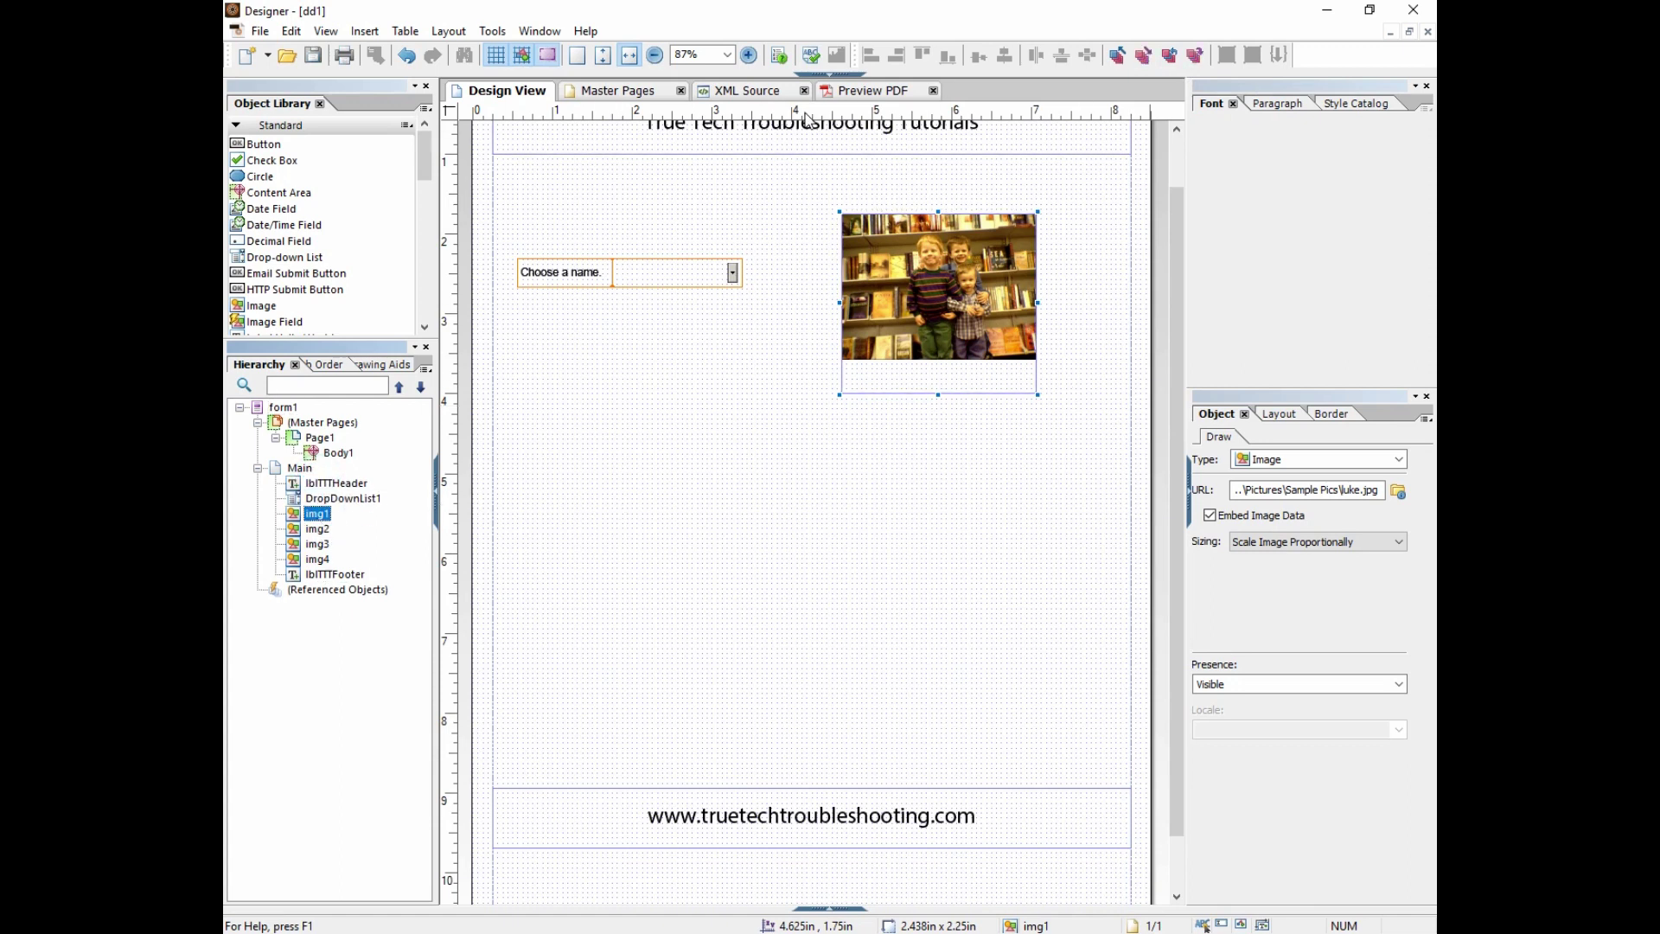
- Open the Script Editor on DropDownList1's exit script and enlarge the editing area
{"action": "left_click", "coordinate": [836, 57]}
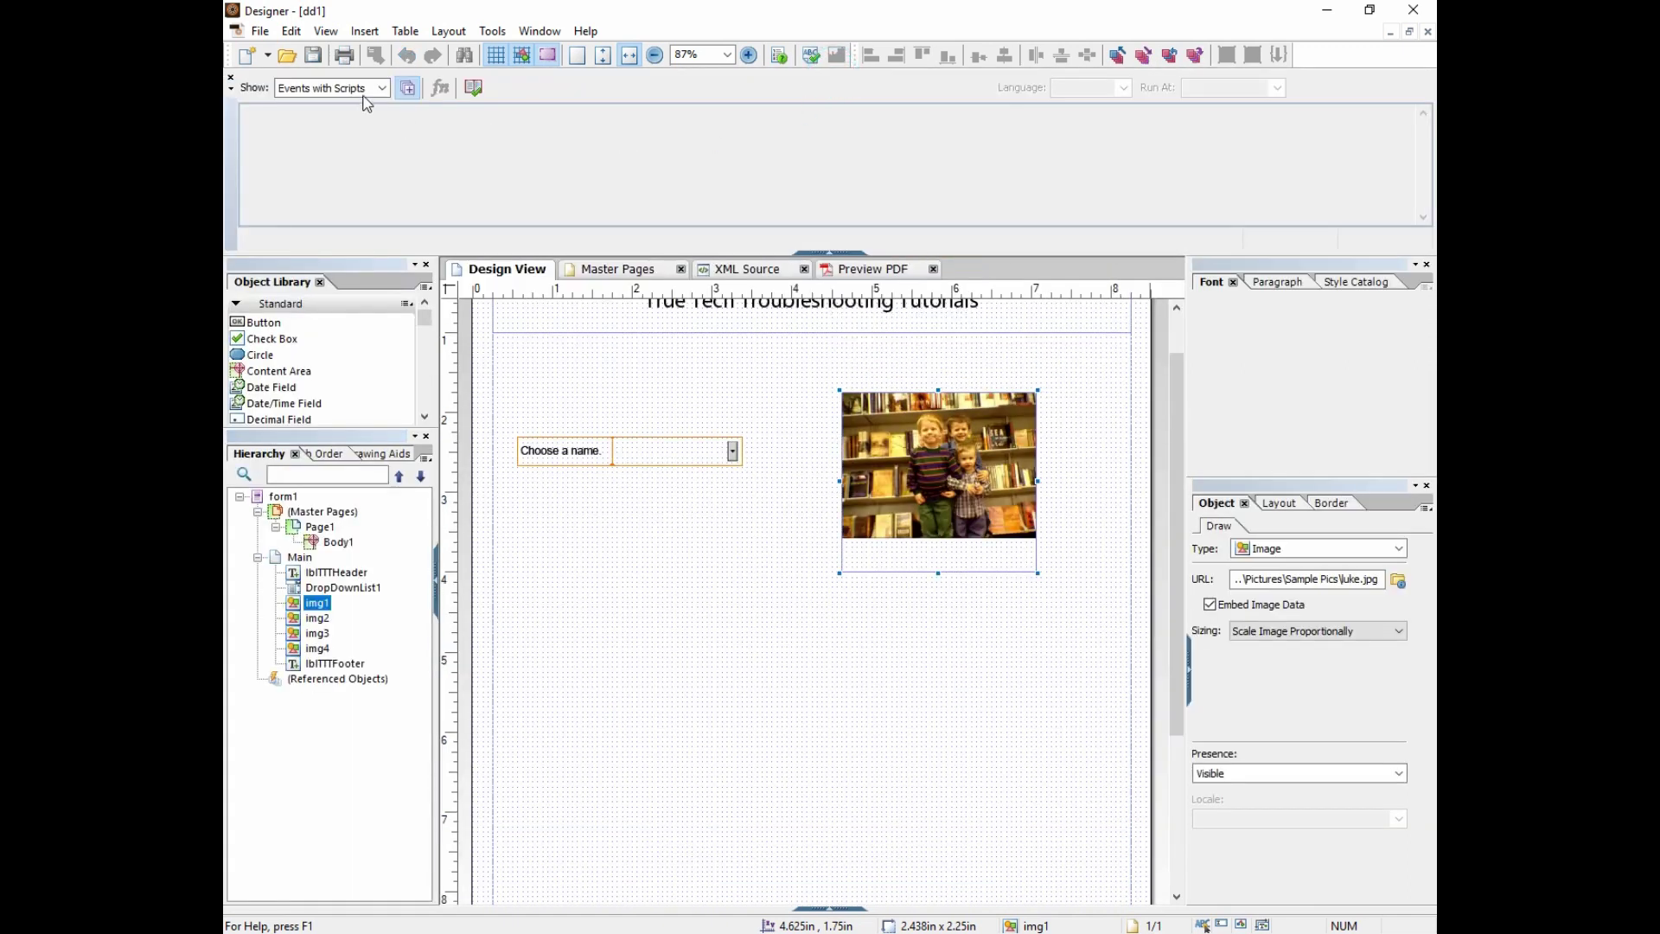
{"action": "left_click", "coordinate": [649, 448]}
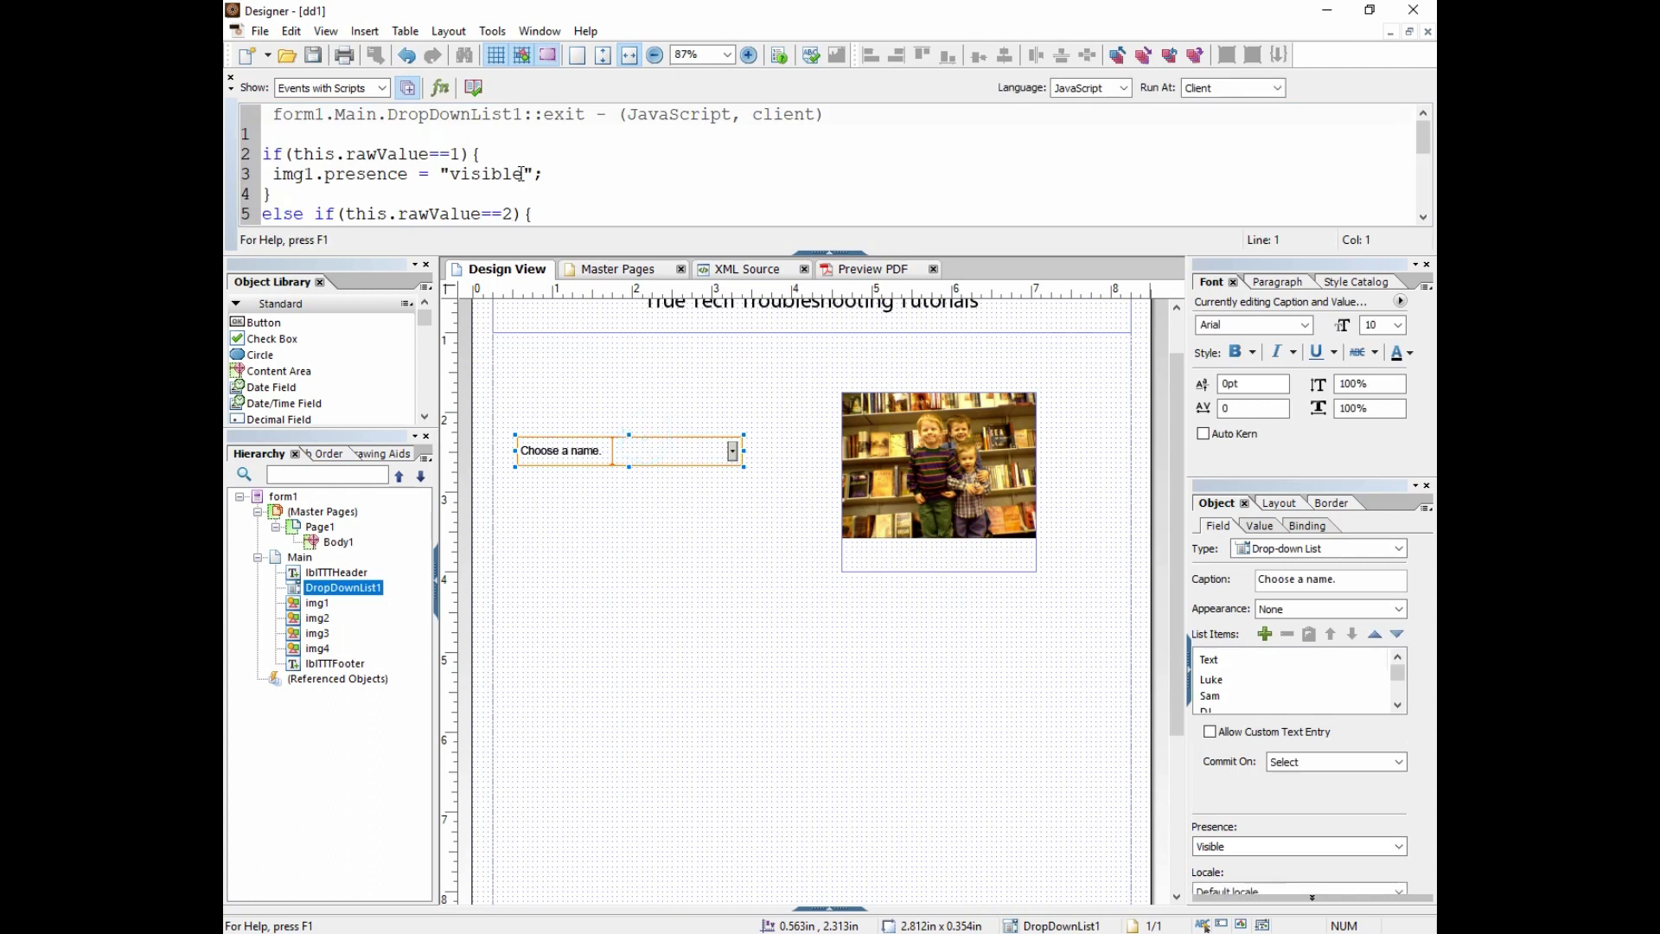
{"action": "scroll", "coordinate": [520, 176], "scroll_direction": "down", "scroll_amount": 1}
{"action": "scroll", "coordinate": [521, 175], "scroll_direction": "up", "scroll_amount": 1}
{"action": "left_click_drag", "start_coordinate": [612, 253], "coordinate": [613, 471]}
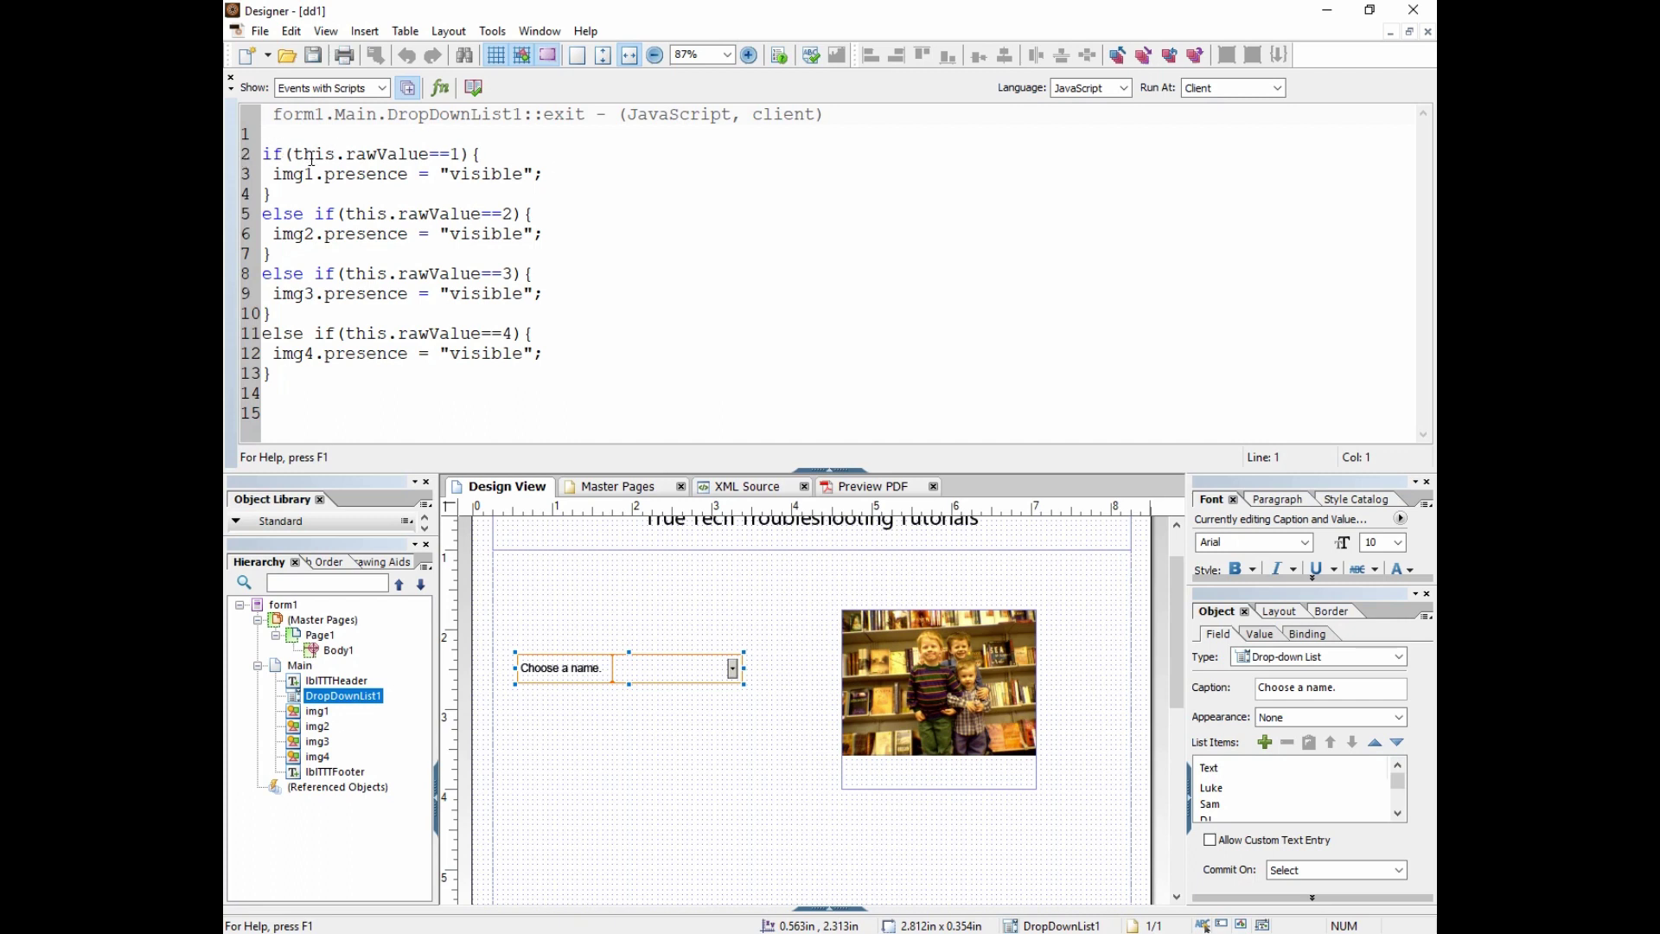
- In the value-1 branch, add lines setting img2, img3 and img4 presence to "hidden" and select them
{"action": "left_click", "coordinate": [540, 175]}
{"action": "key", "text": "Return"}
{"action": "type", "text": "img2.presence = \"he"}
{"action": "type", "text": "dden"}
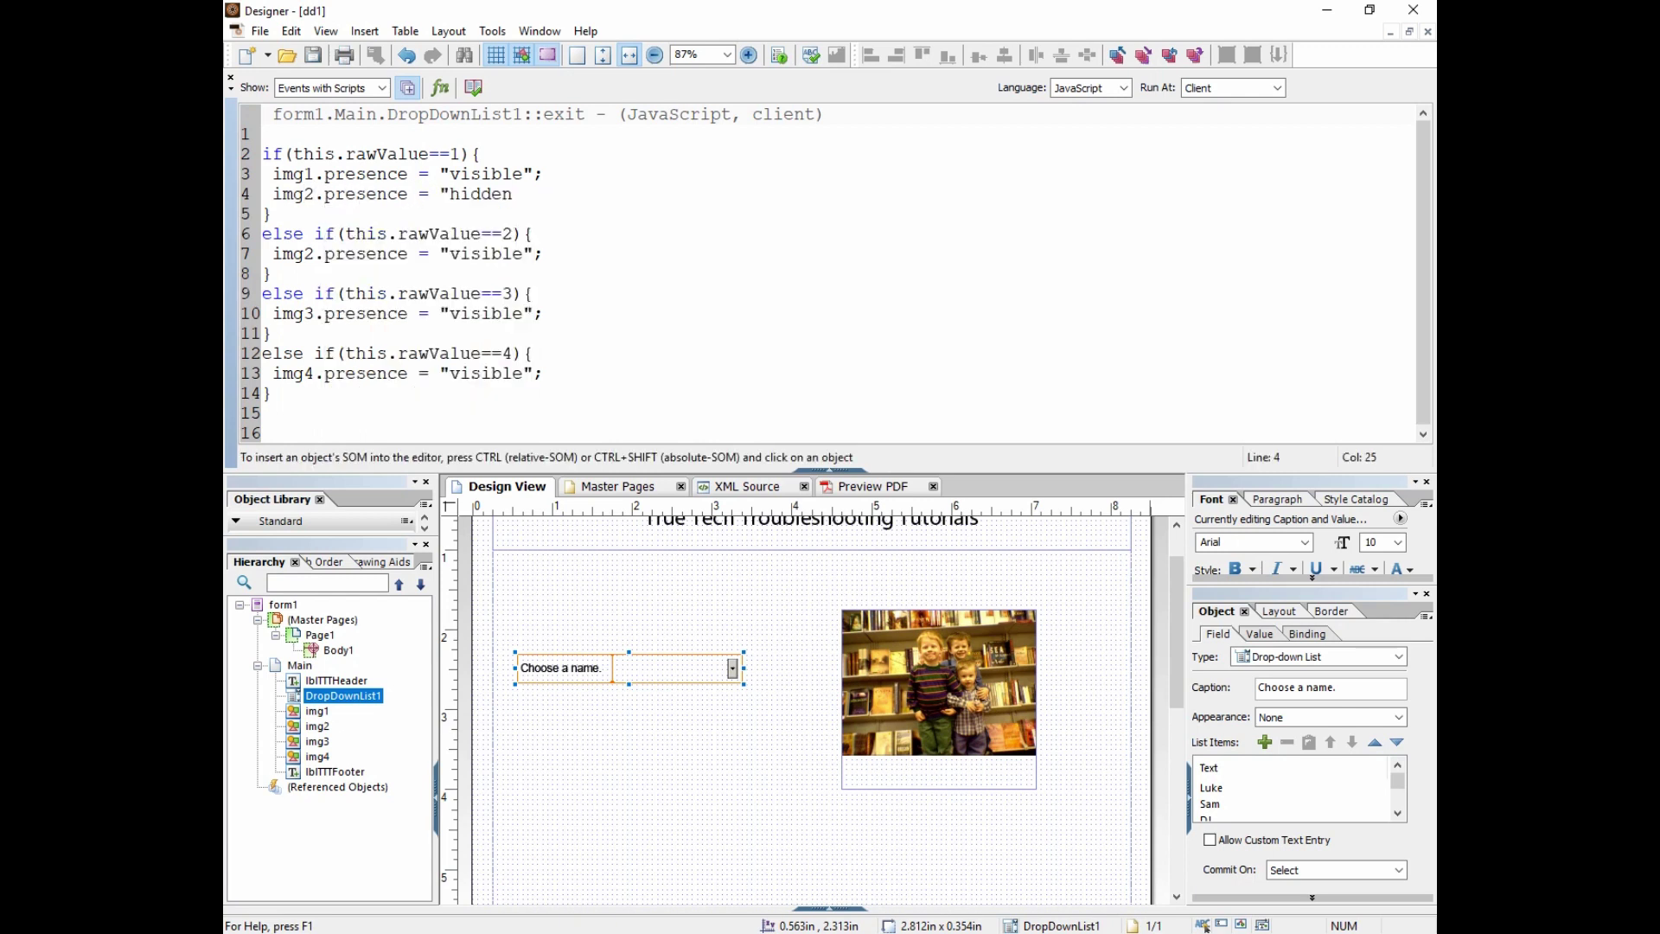
{"action": "type", "text": "\";"}
{"action": "key", "text": "Return"}
{"action": "type", "text": "img"}
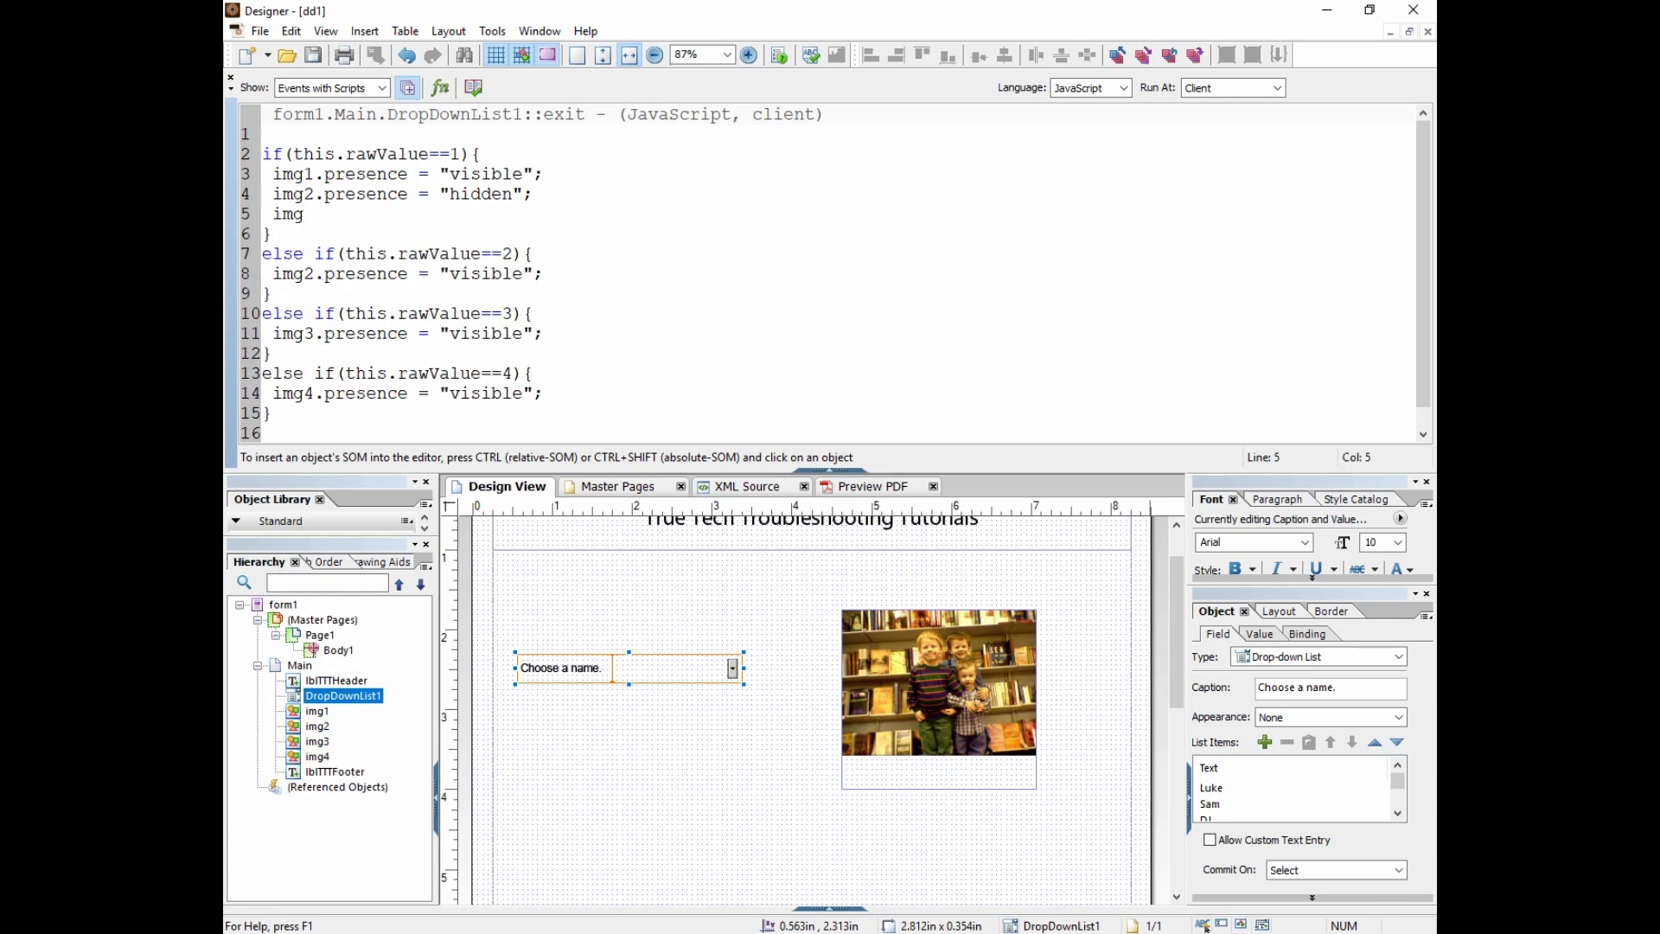
{"action": "type", "text": "3.presence = \"hidden\";"}
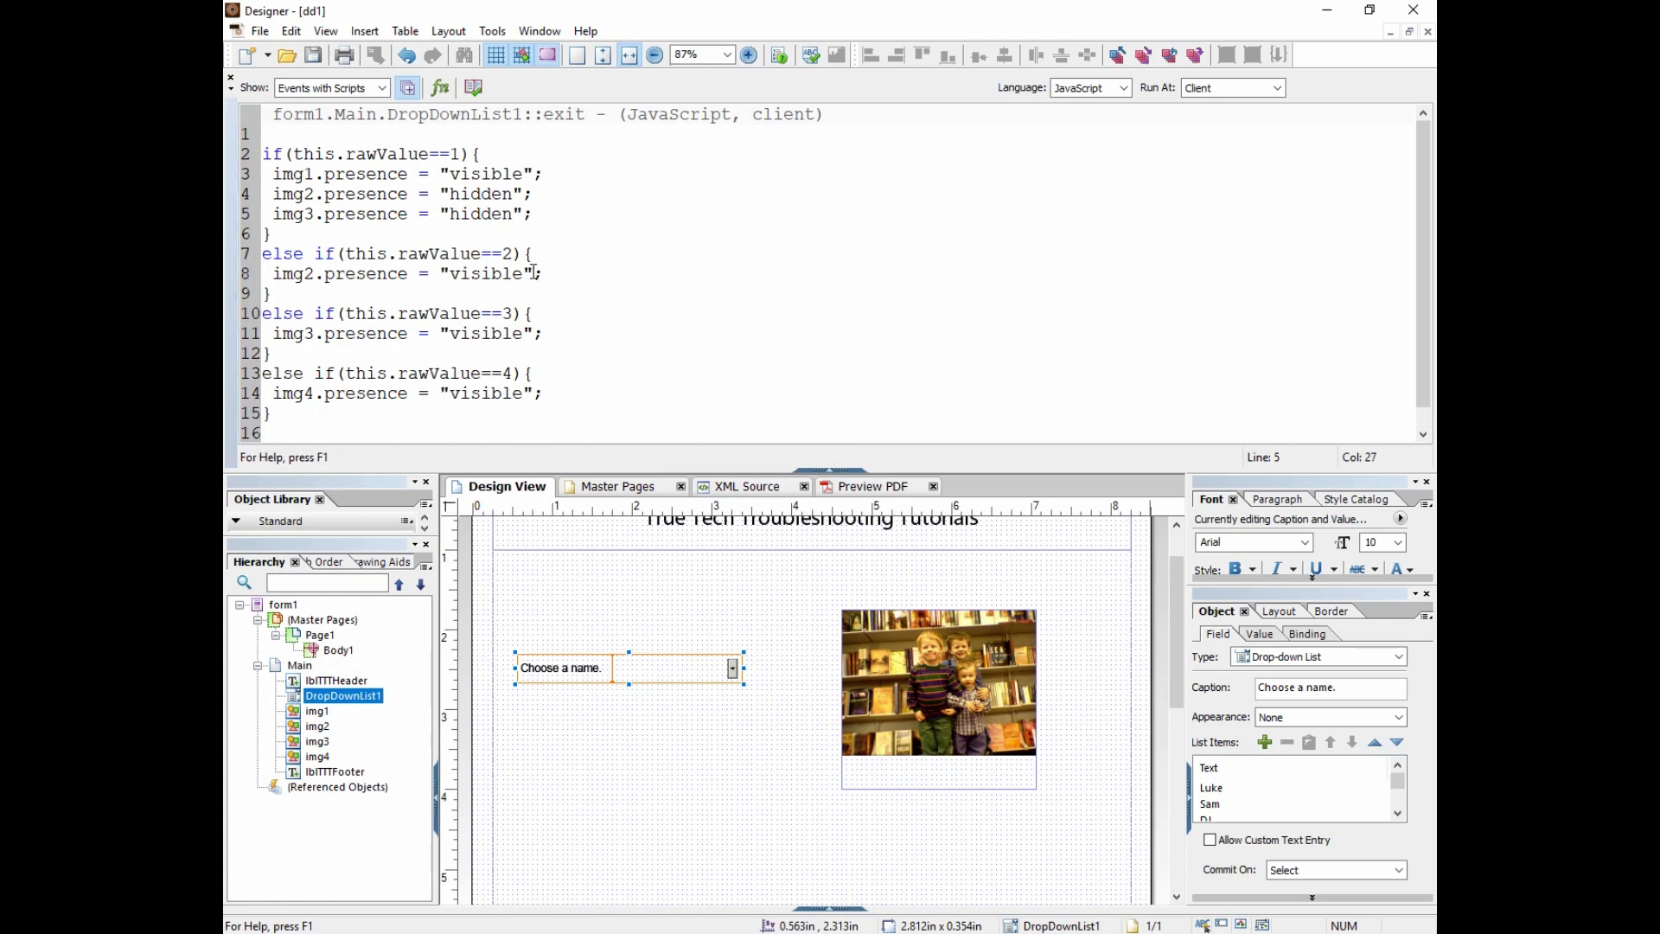
{"action": "key", "text": "Return"}
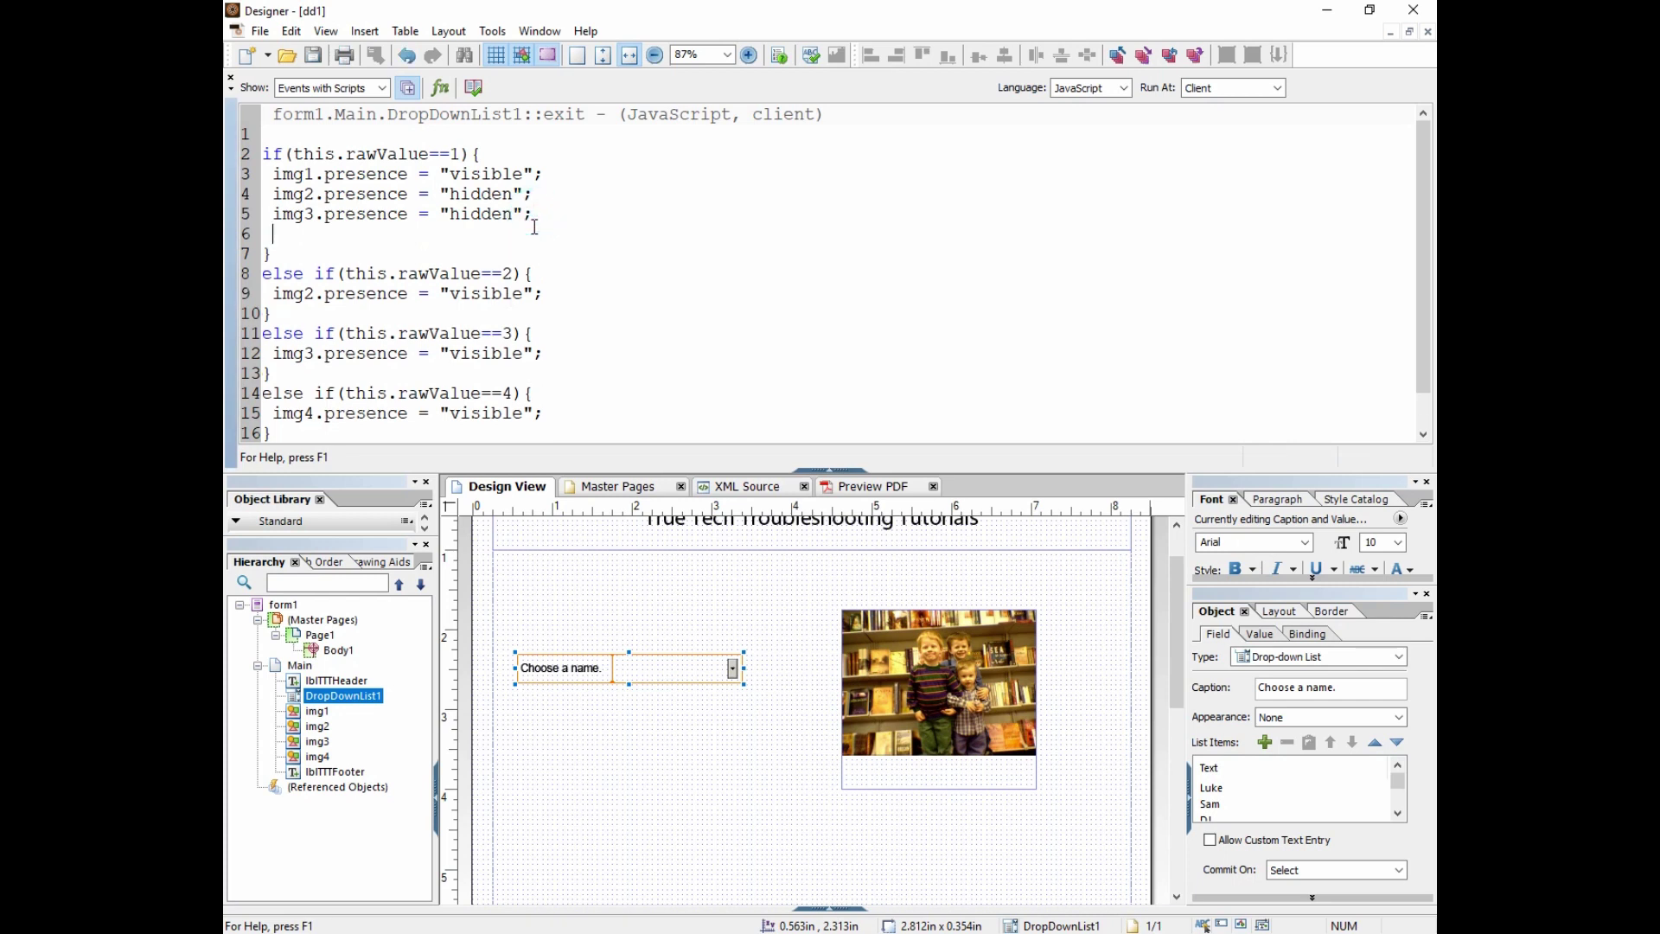
{"action": "type", "text": "img4.pre"}
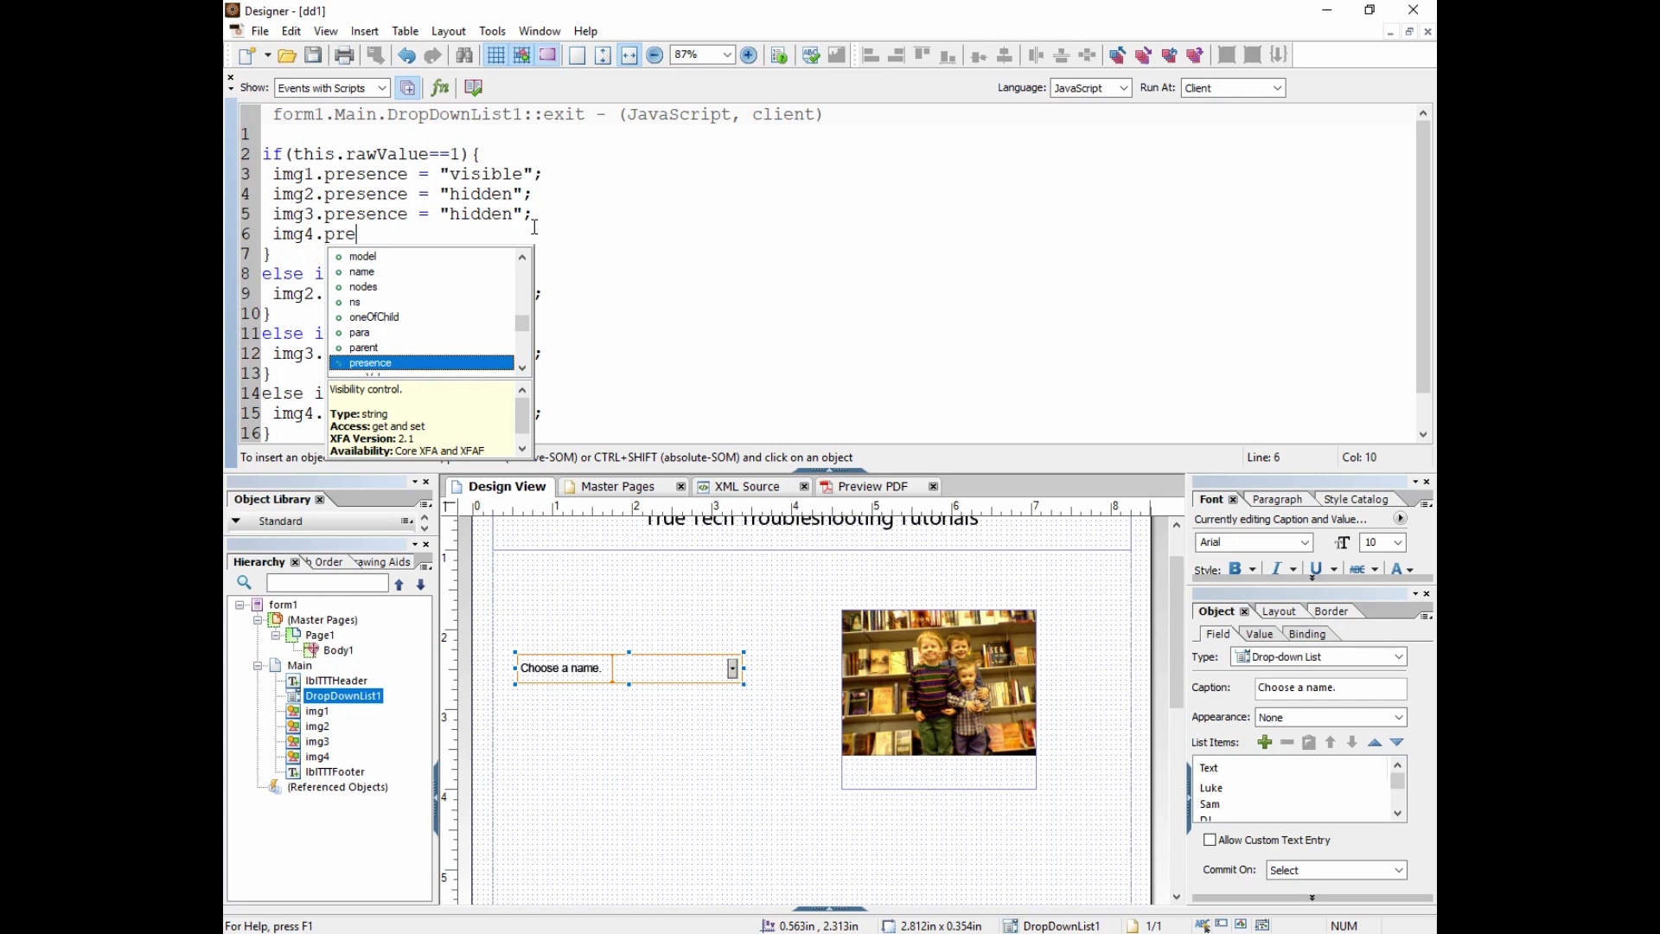
{"action": "key", "text": "Return"}
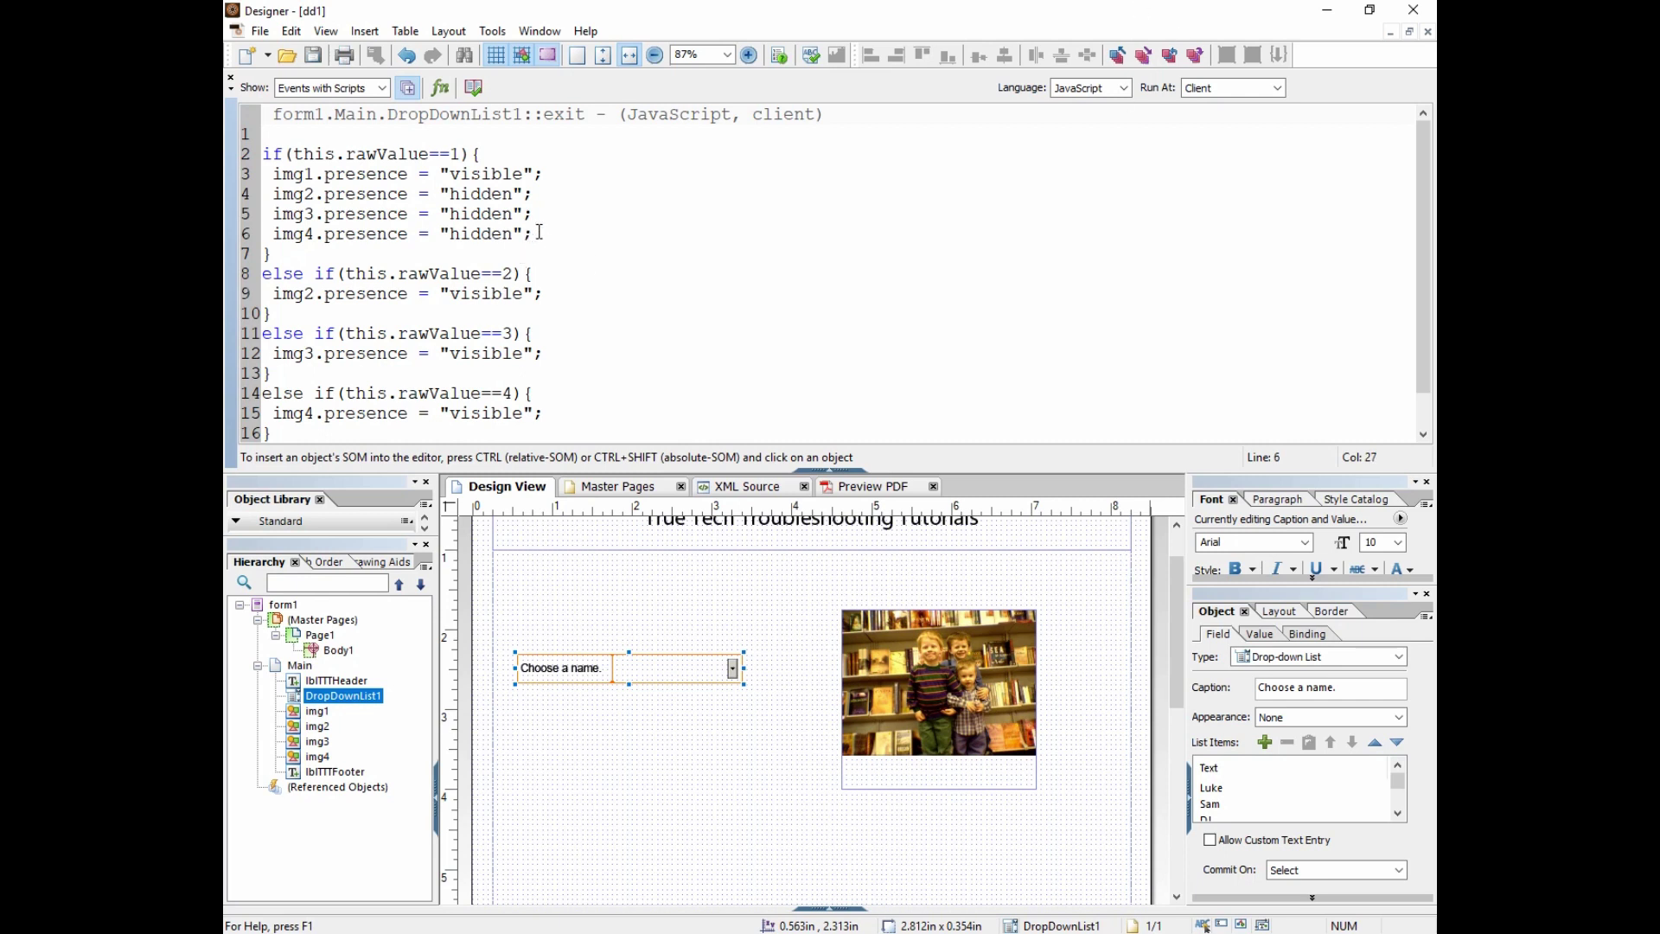
{"action": "left_click_drag", "start_coordinate": [539, 232], "coordinate": [265, 196]}
{"action": "key", "text": "ctrl+c"}
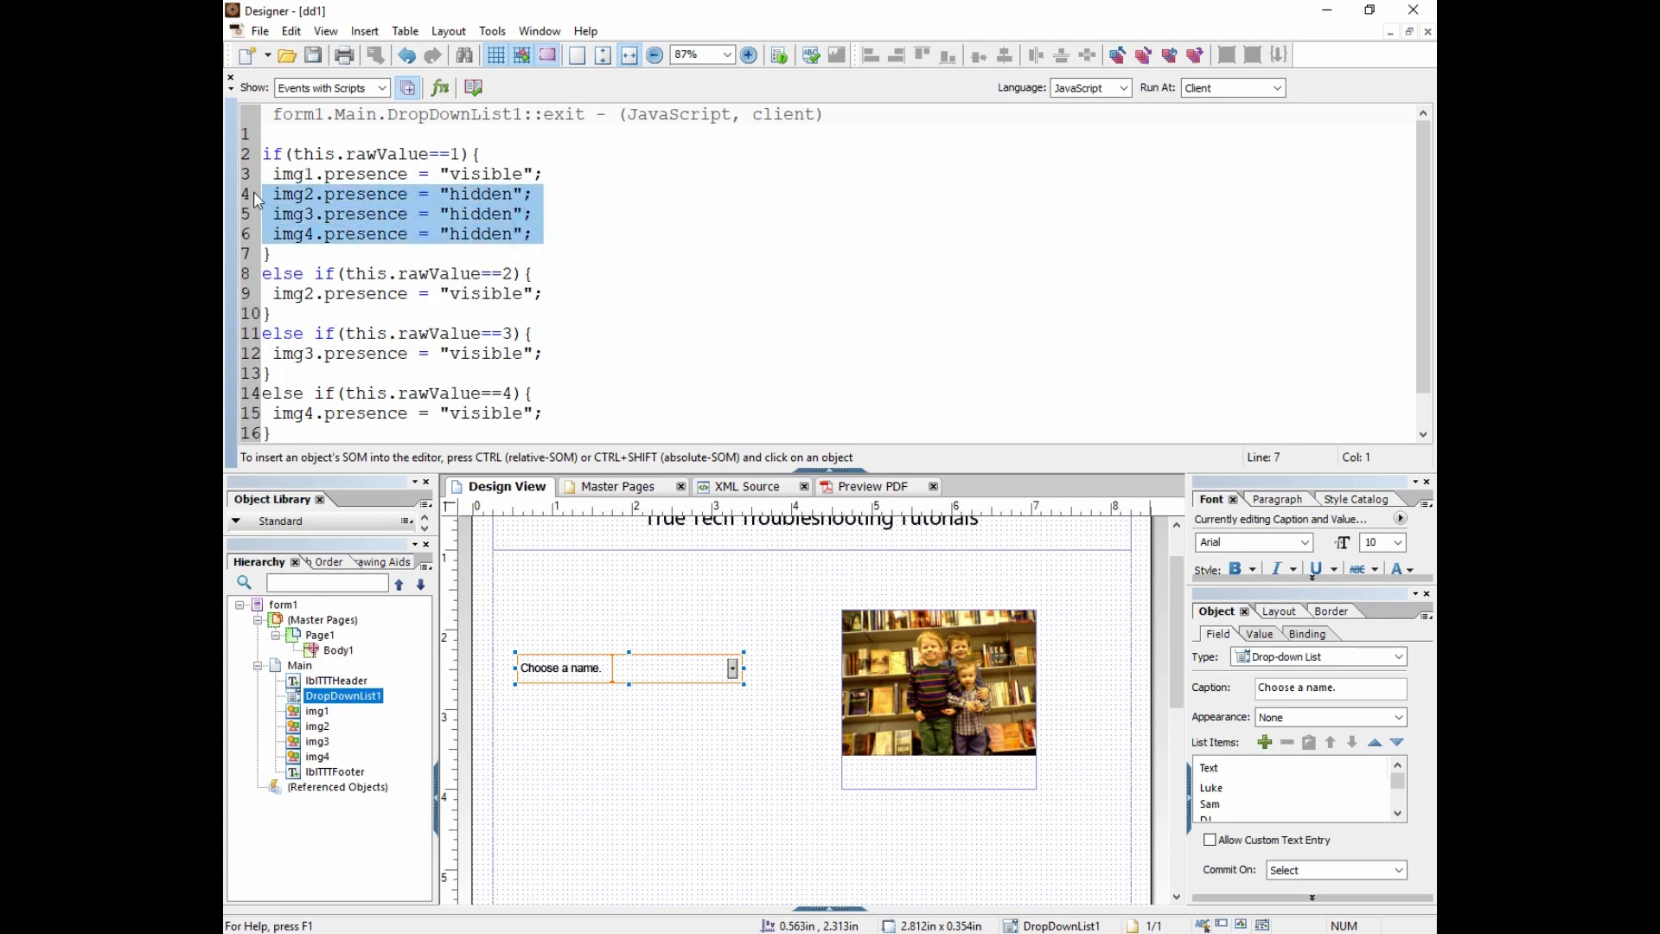
- Paste the three hidden-image lines into the branches for values 2, 3 and 4
{"action": "left_click", "coordinate": [550, 294]}
{"action": "key", "text": "Return"}
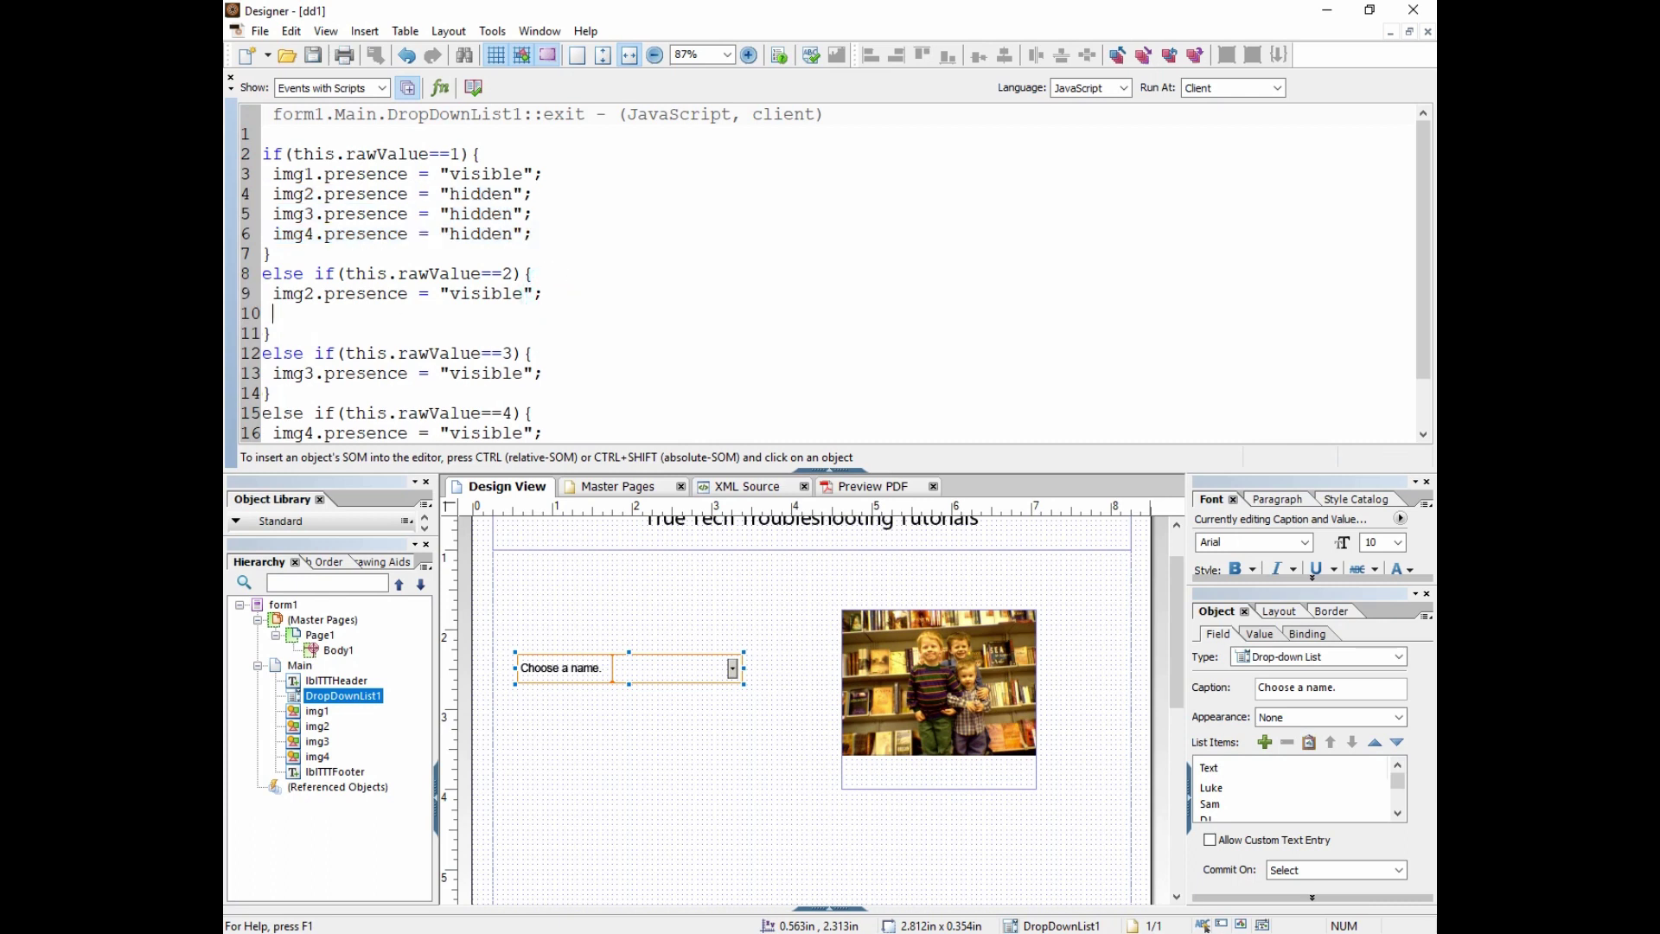
{"action": "key", "text": "ctrl+v"}
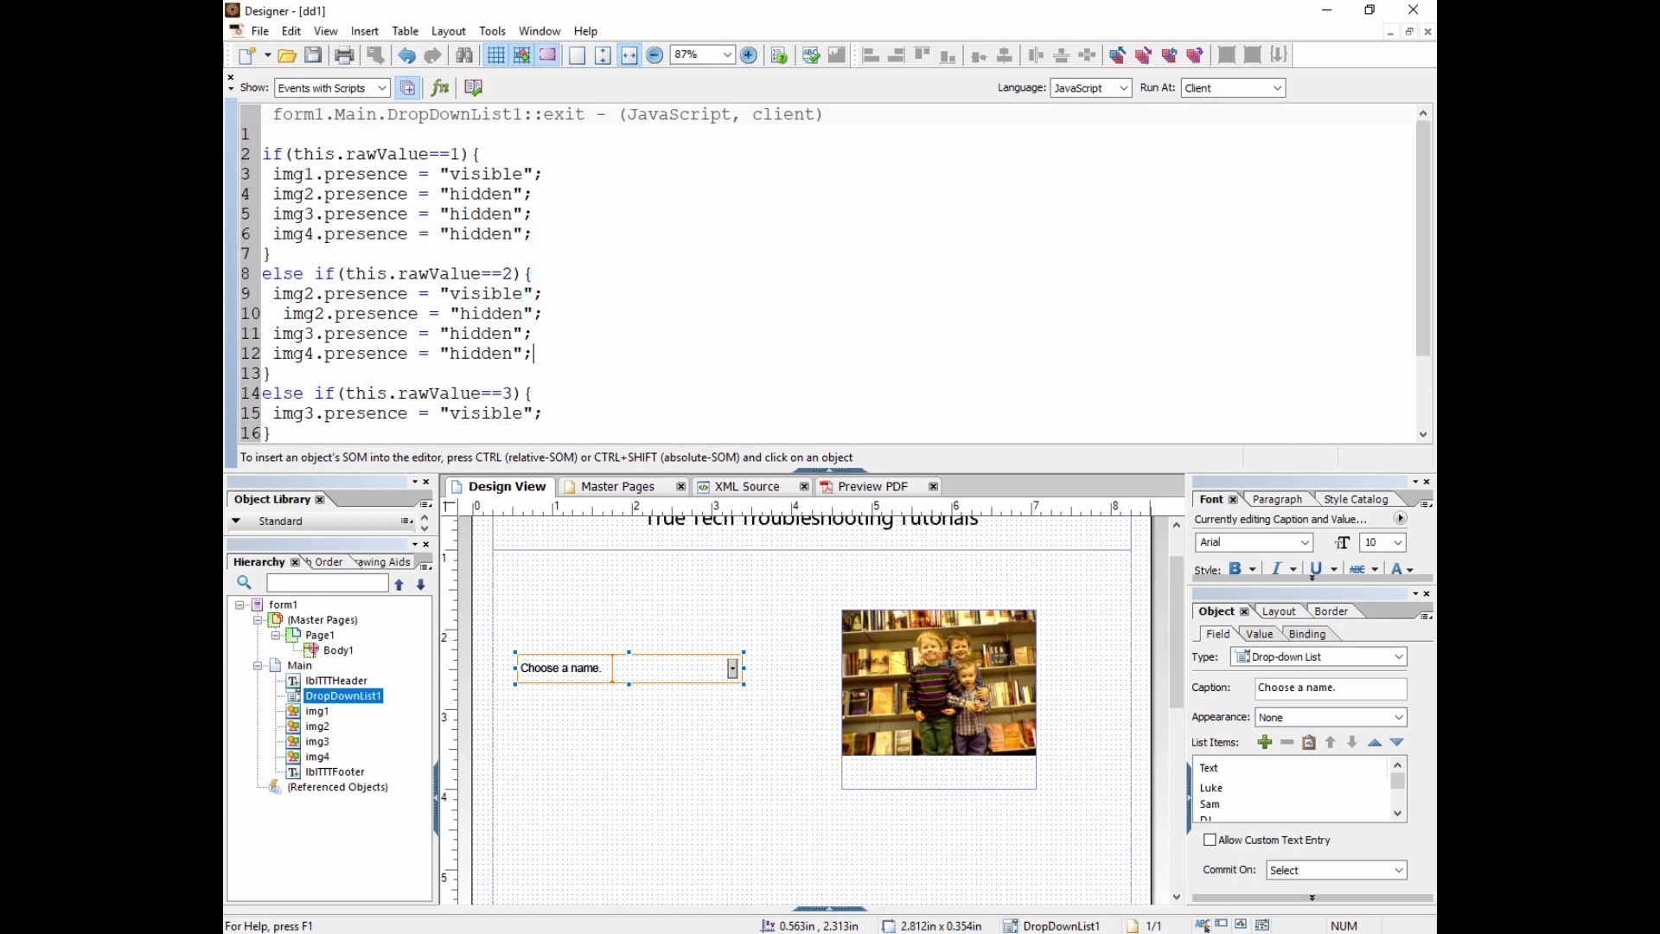
{"action": "left_click", "coordinate": [266, 394]}
{"action": "key", "text": "End"}
{"action": "key", "text": "Return"}
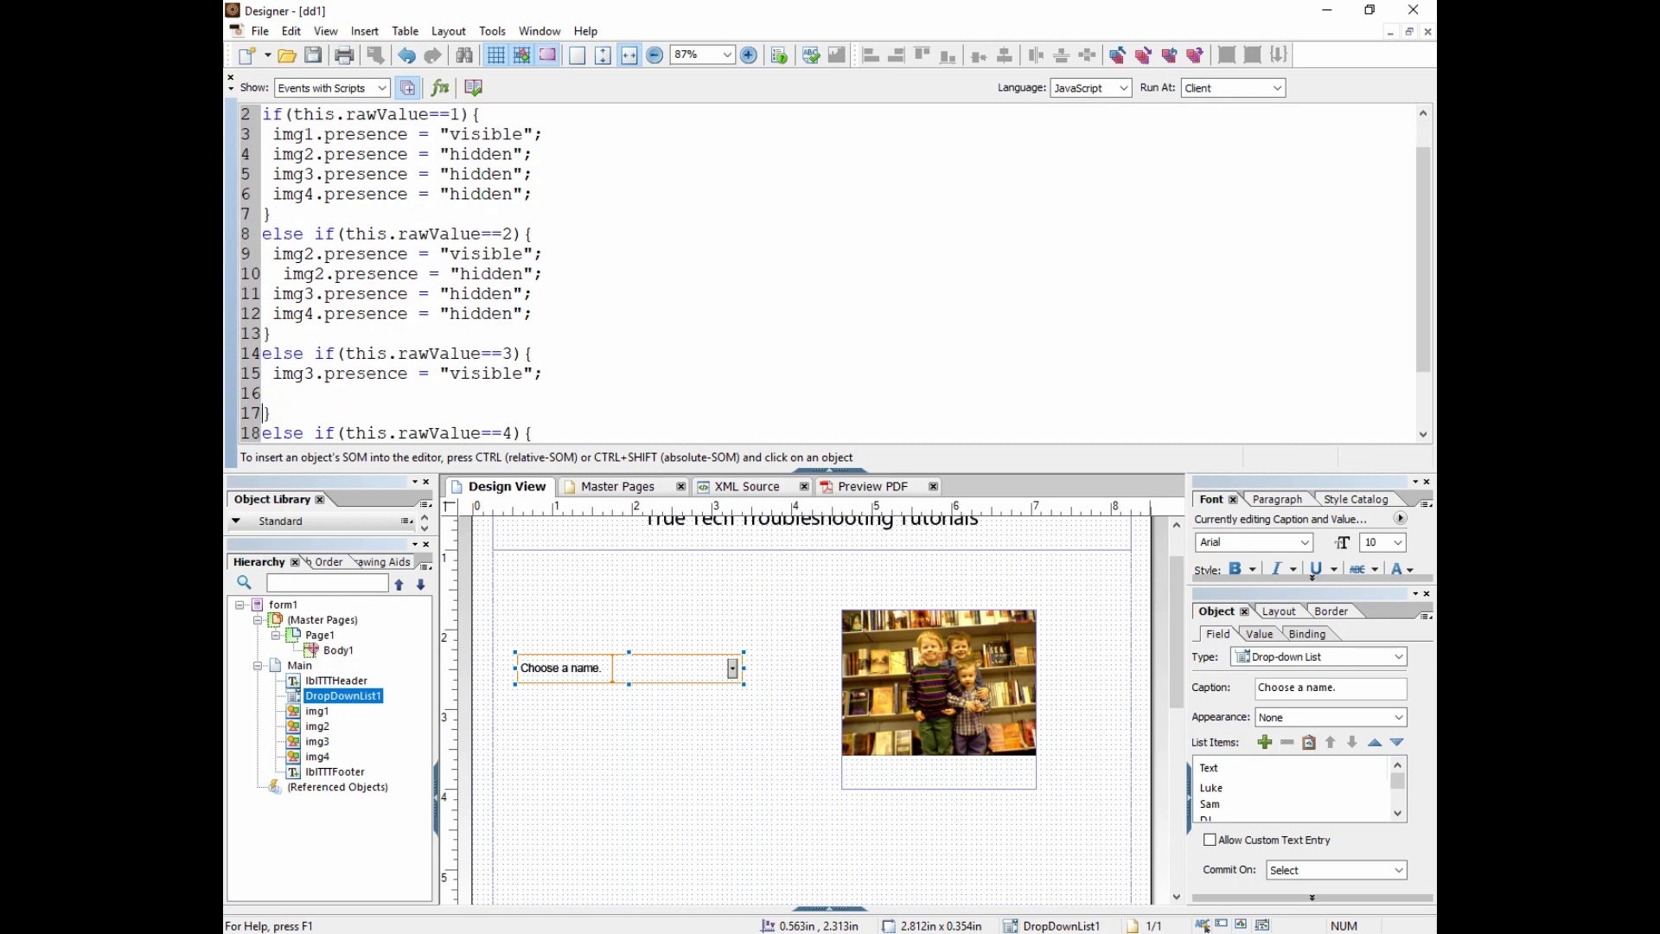
{"action": "key", "text": "ctrl+v"}
{"action": "key", "text": "Down"}
{"action": "key", "text": "Down"}
{"action": "key", "text": "Down"}
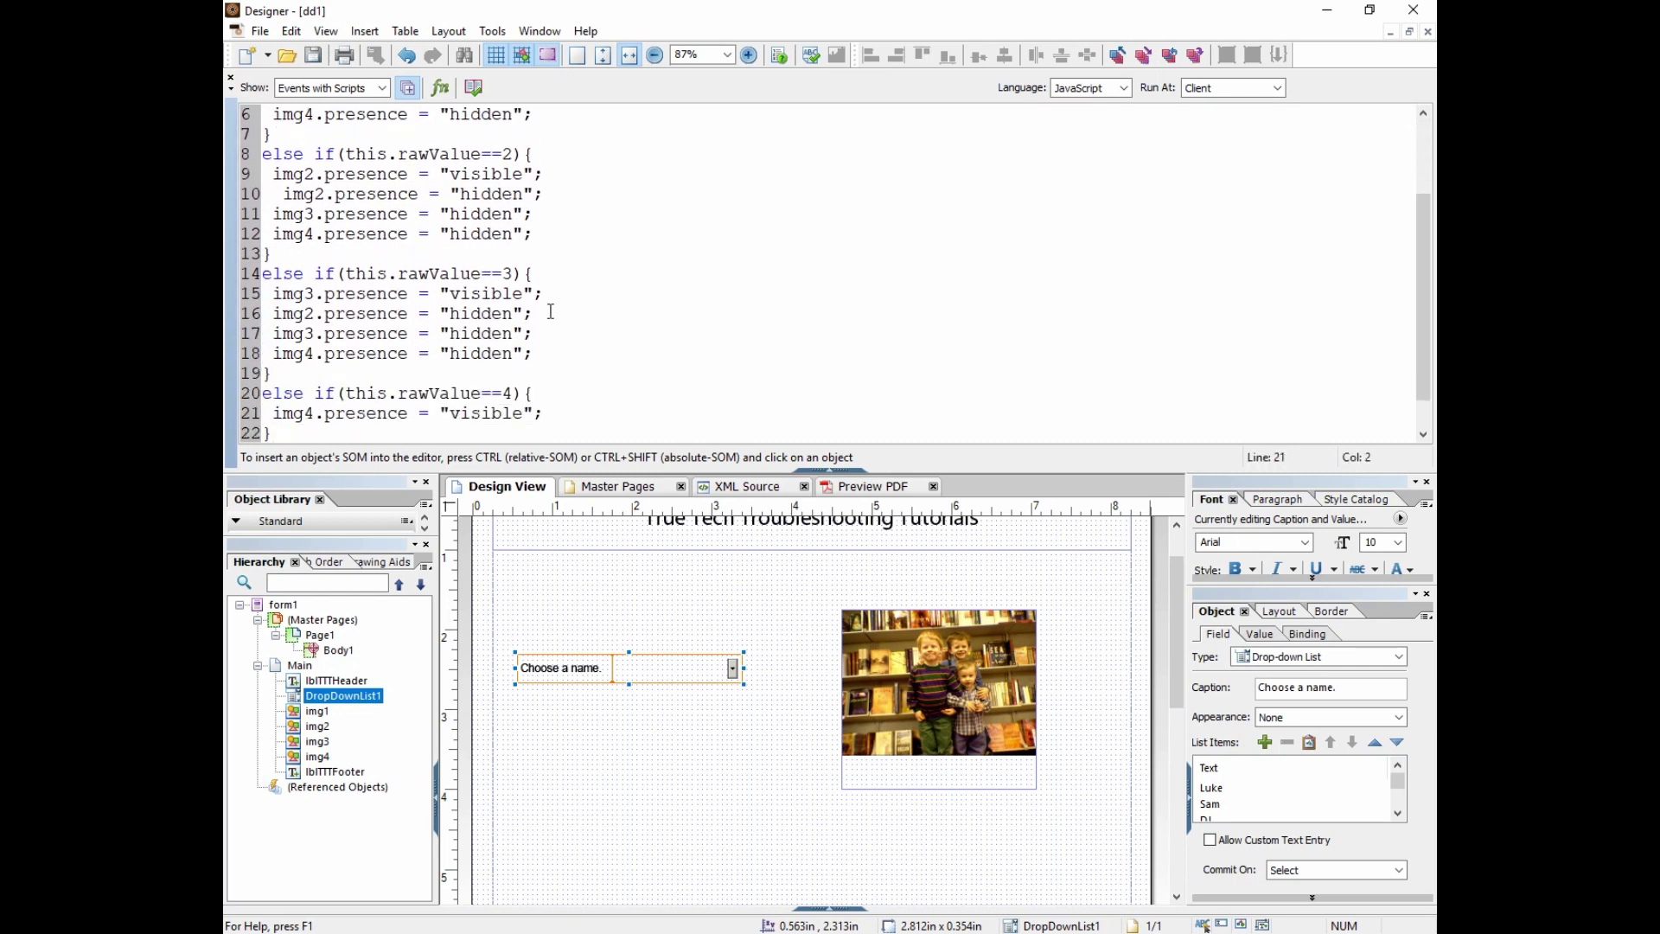
{"action": "key", "text": "End"}
{"action": "key", "text": "Return"}
{"action": "key", "text": "ctrl+v"}
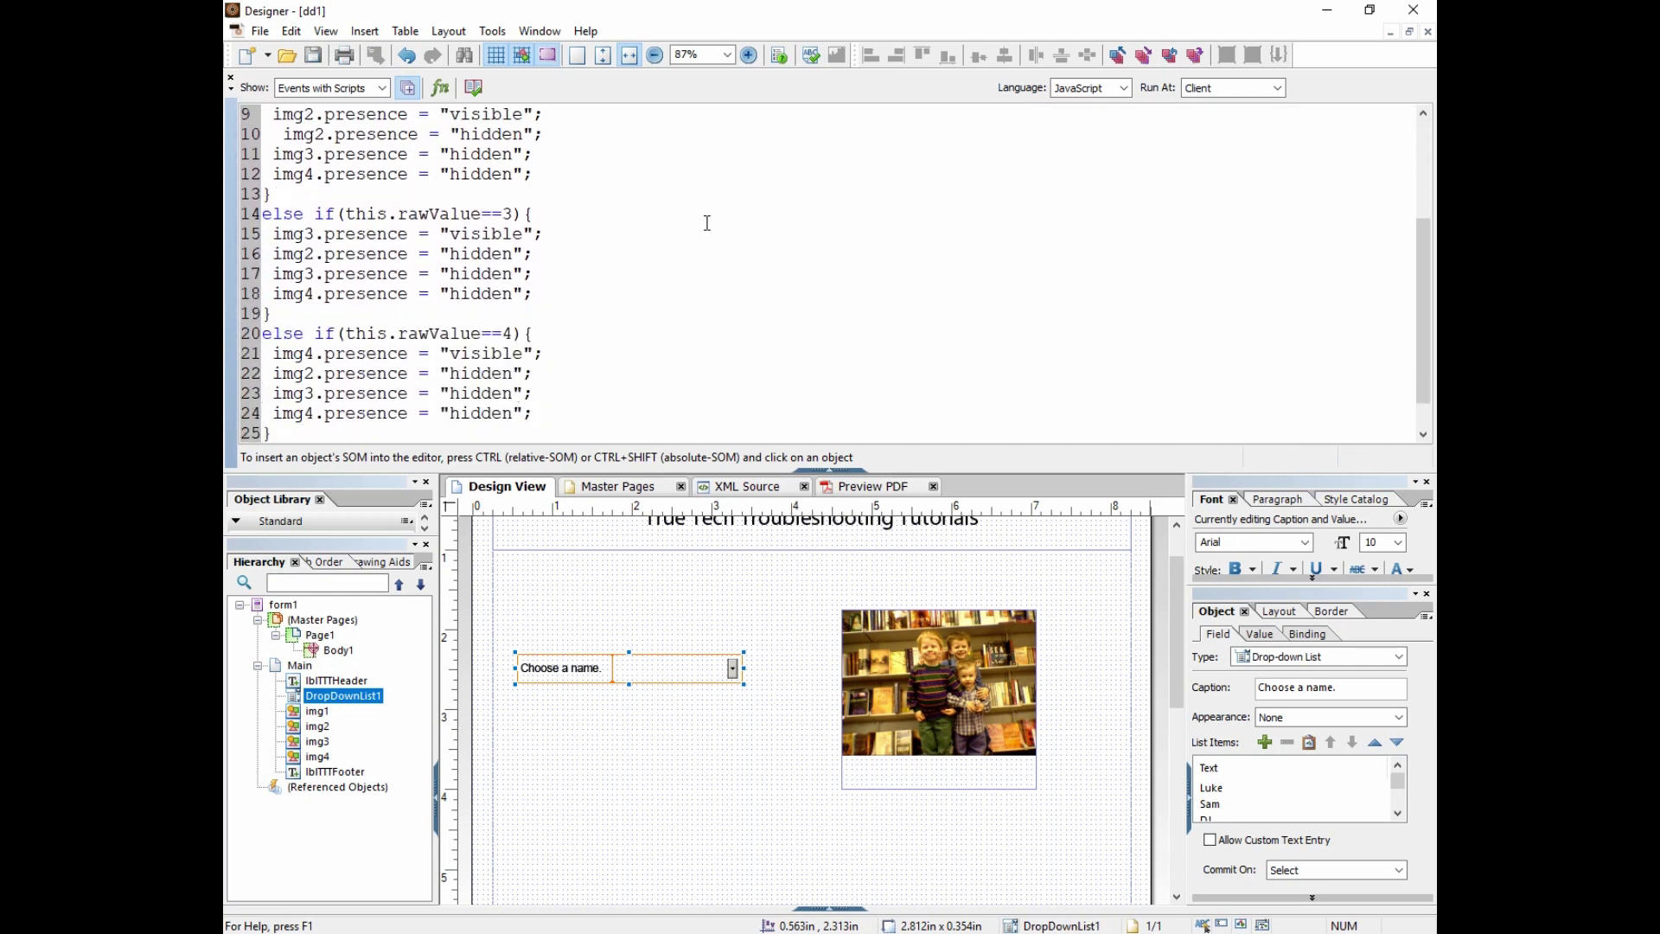
- Correct lines 10, 17 and 24 to hide img1 instead of each branch's own image
{"action": "scroll", "coordinate": [548, 264], "scroll_direction": "up", "scroll_amount": 3}
{"action": "left_click", "coordinate": [290, 313]}
{"action": "key", "text": "BackSpace"}
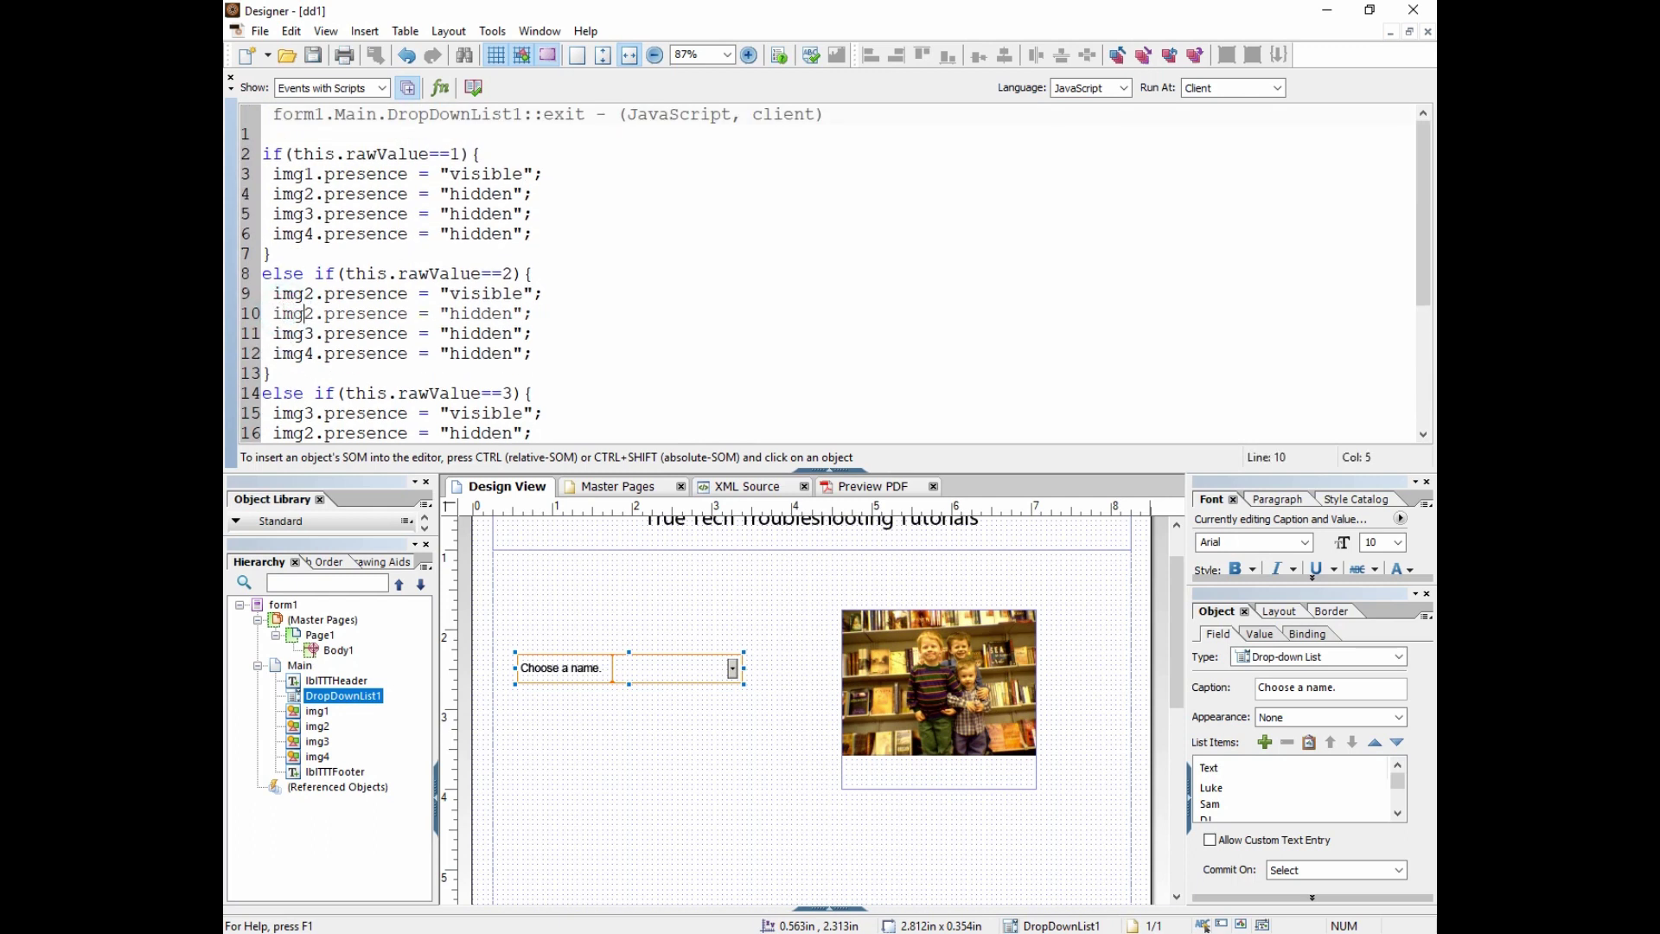
{"action": "key", "text": "Delete"}
{"action": "type", "text": "1"}
{"action": "scroll", "coordinate": [337, 378], "scroll_direction": "down", "scroll_amount": 1}
{"action": "left_click", "coordinate": [299, 396]}
{"action": "key", "text": "Delete"}
{"action": "type", "text": "1"}
{"action": "scroll", "coordinate": [305, 390], "scroll_direction": "down", "scroll_amount": 2}
{"action": "left_click", "coordinate": [303, 419]}
{"action": "key", "text": "Delete"}
{"action": "type", "text": "1"}
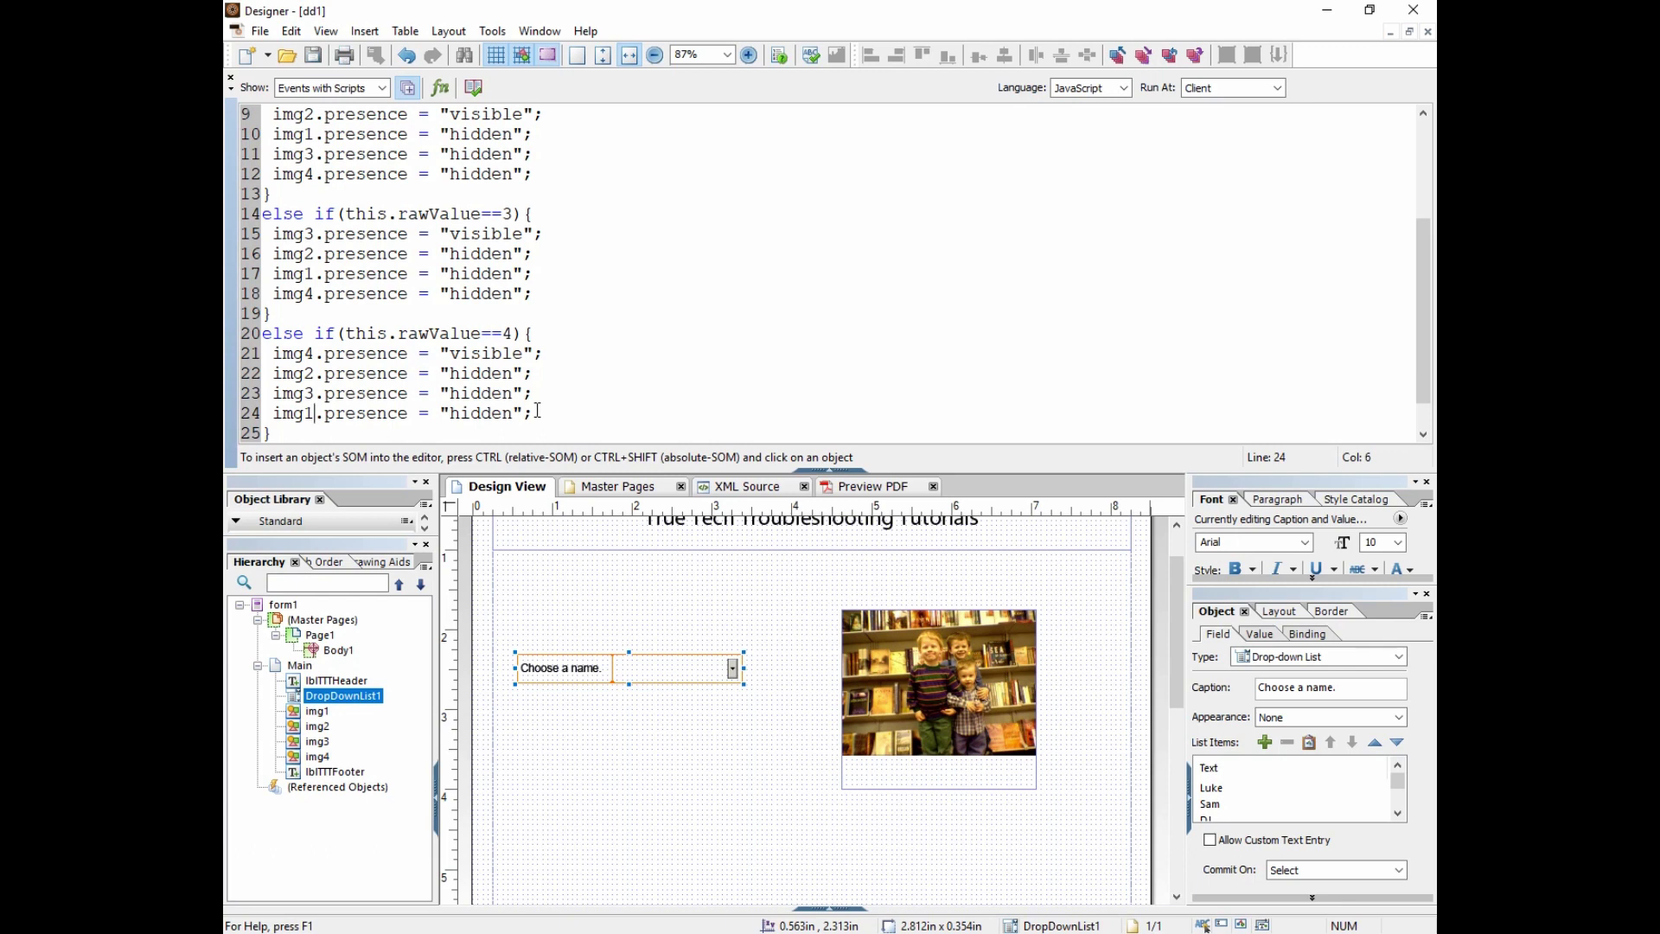
{"action": "left_click", "coordinate": [828, 471]}
- Save, then set img1–img4 Presence to Hidden (Exclude from Layout)
{"action": "scroll", "coordinate": [744, 212], "scroll_direction": "up", "scroll_amount": 1}
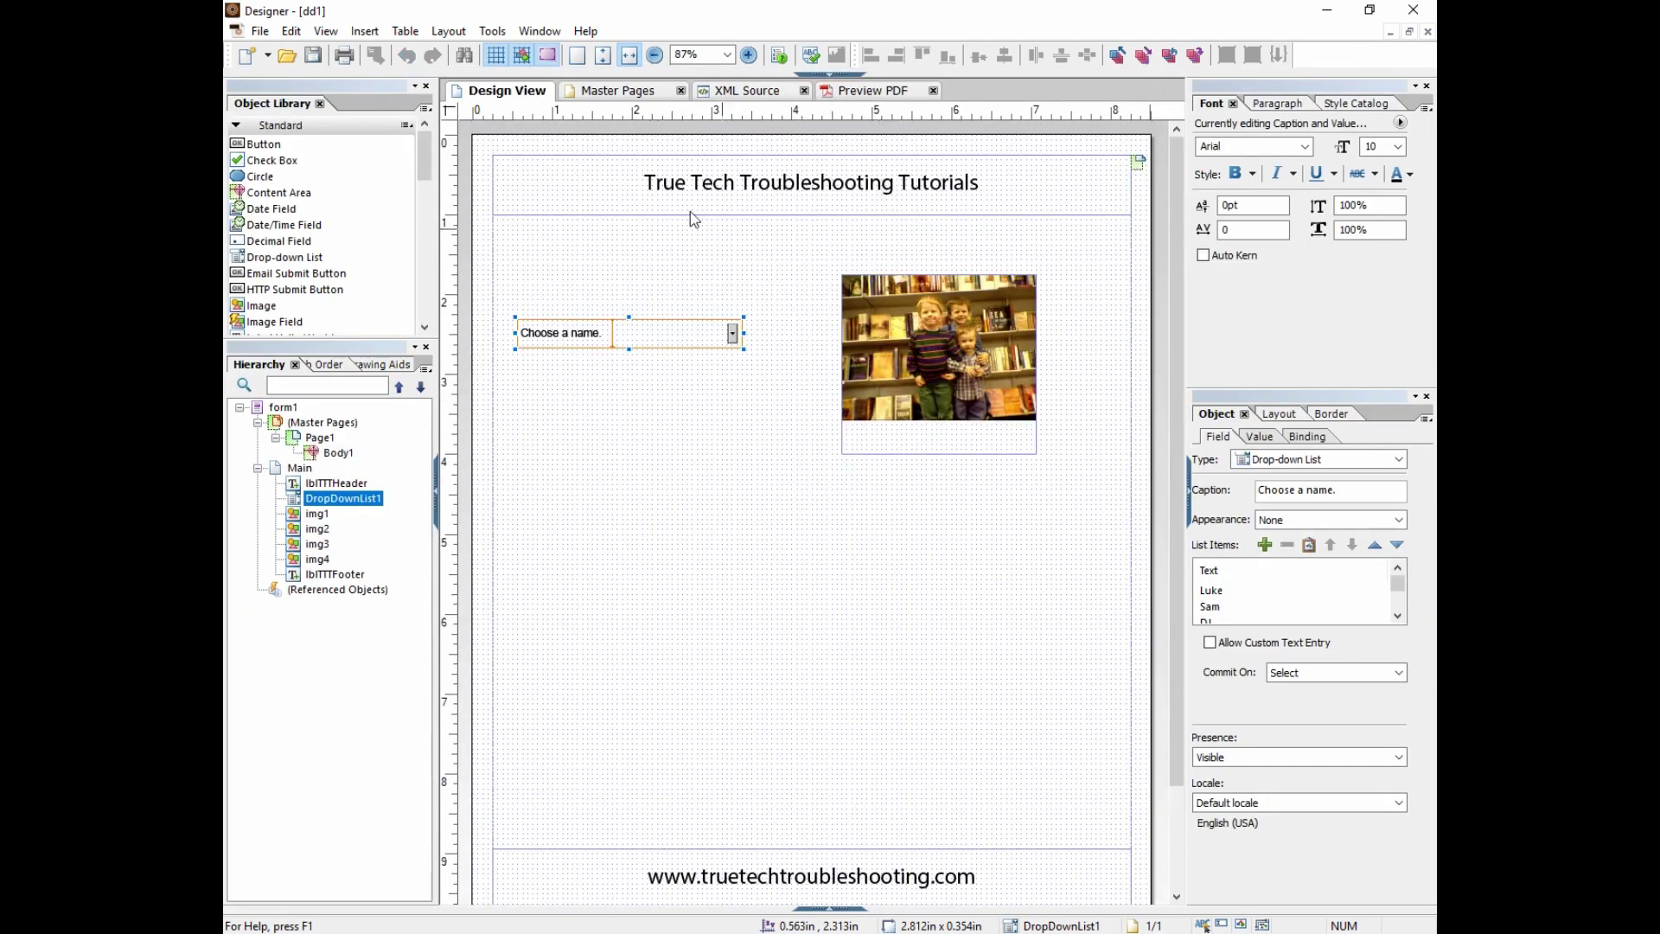
{"action": "left_click", "coordinate": [313, 57]}
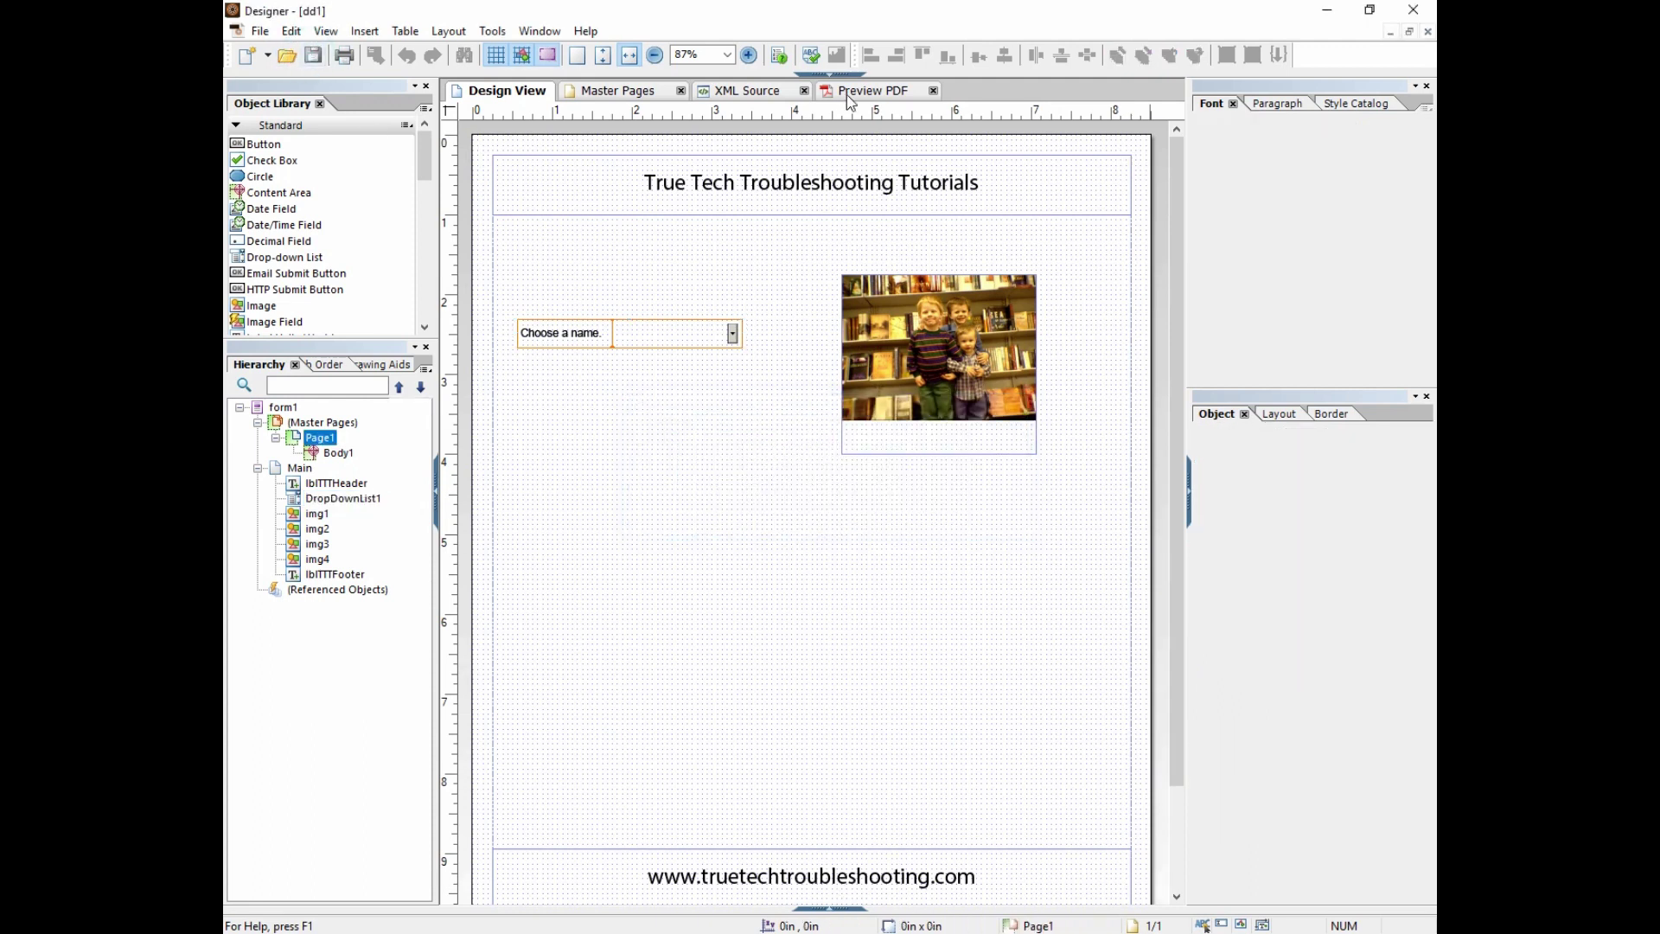
{"action": "left_click", "coordinate": [319, 515]}
{"action": "left_click", "coordinate": [318, 559], "text": "shift"}
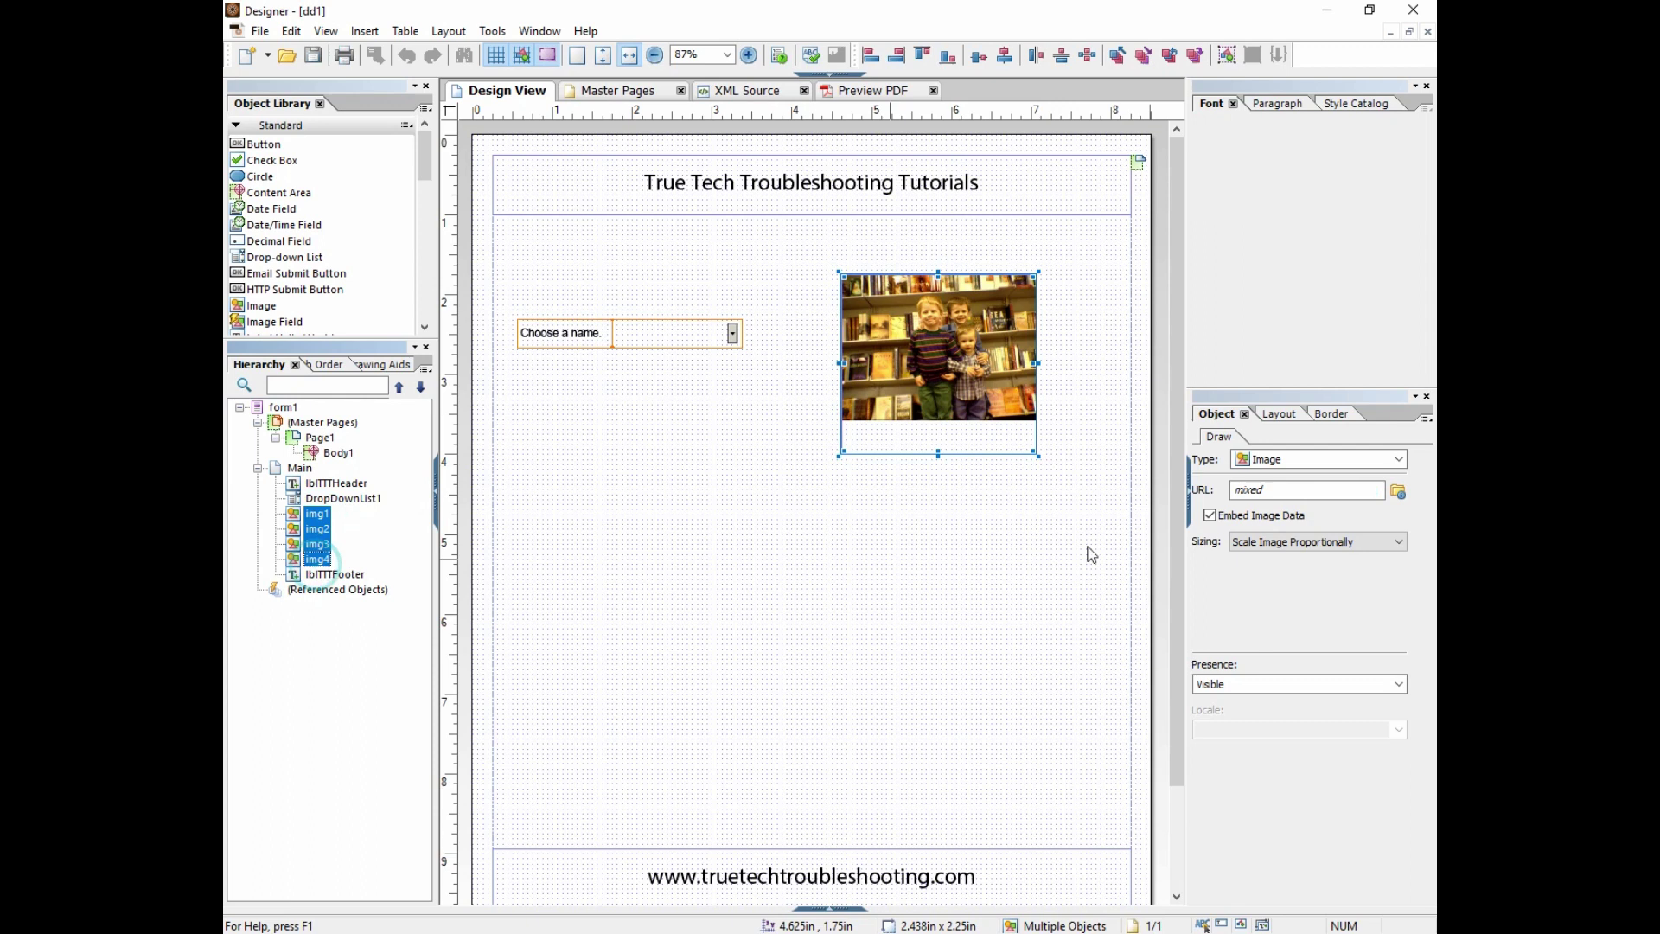
{"action": "left_click", "coordinate": [1283, 684]}
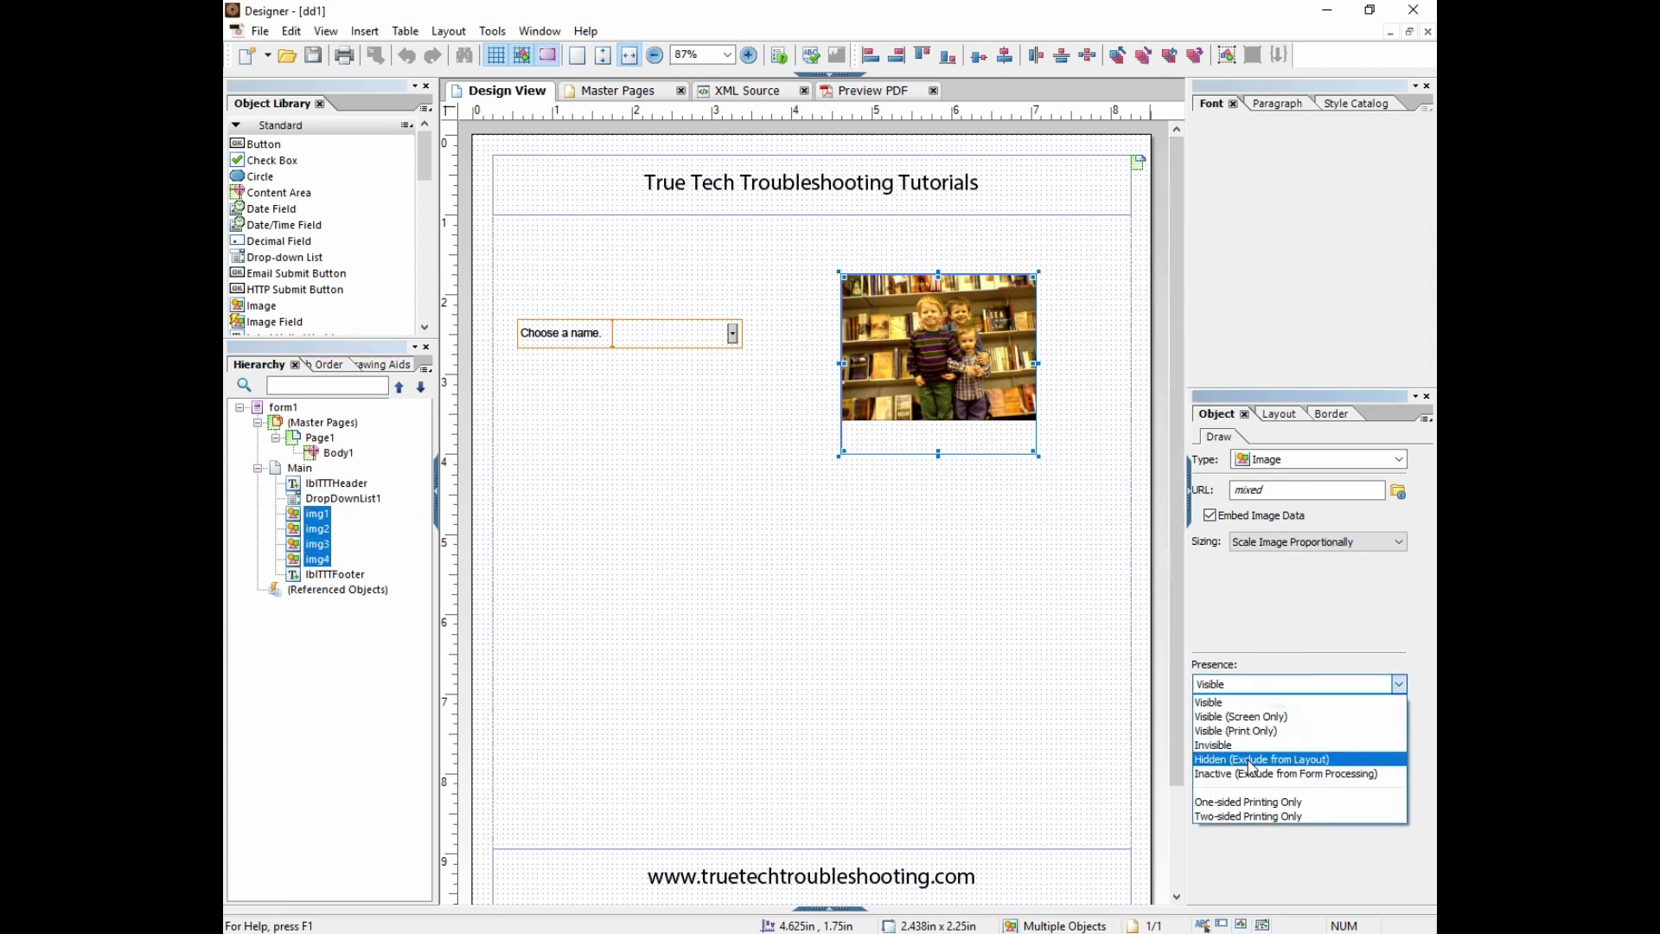
{"action": "left_click", "coordinate": [1251, 759]}
- Save the form as dd1, replacing the existing file
{"action": "left_click", "coordinate": [260, 32]}
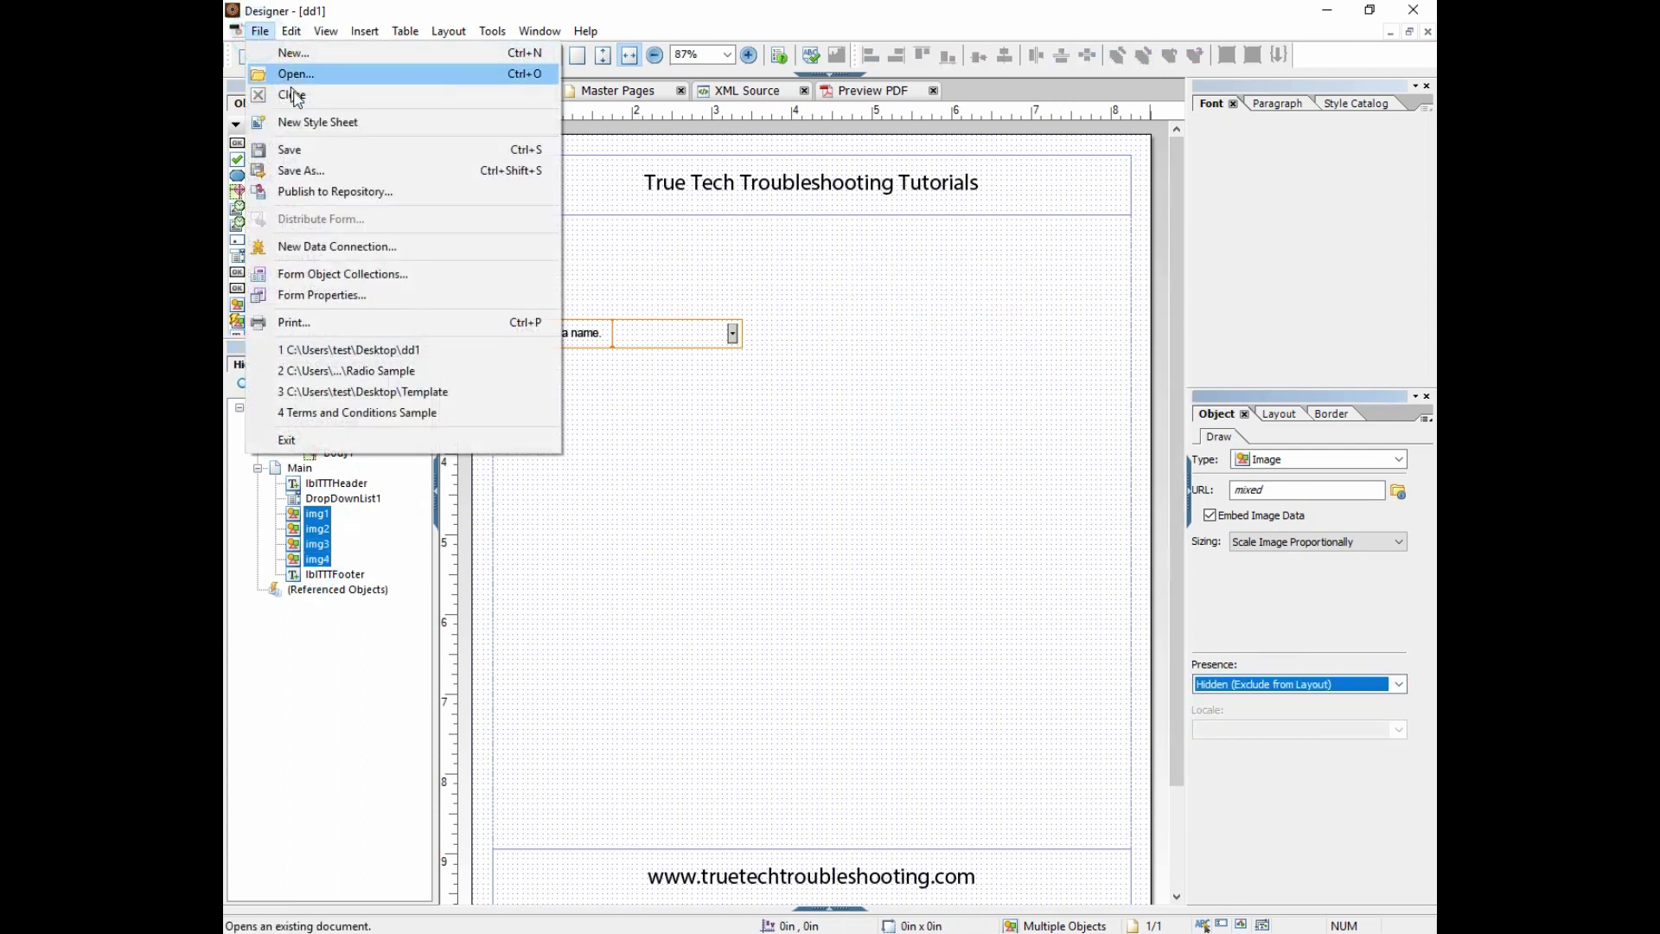
{"action": "left_click", "coordinate": [311, 170]}
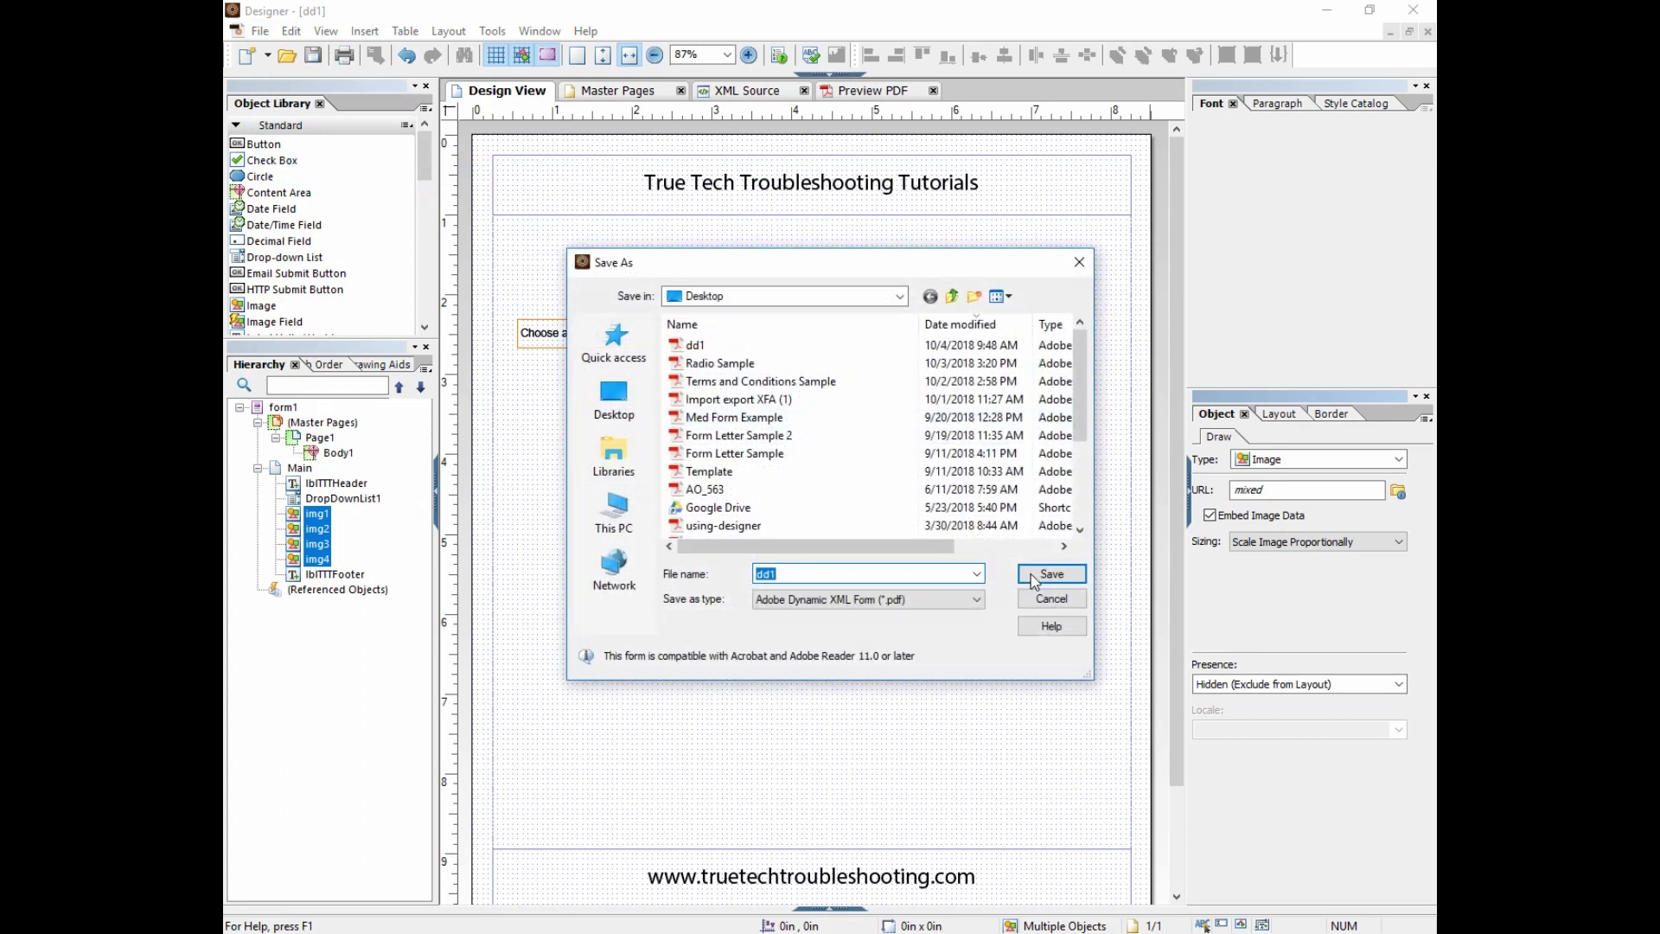
{"action": "left_click", "coordinate": [1037, 576]}
{"action": "left_click", "coordinate": [863, 511]}
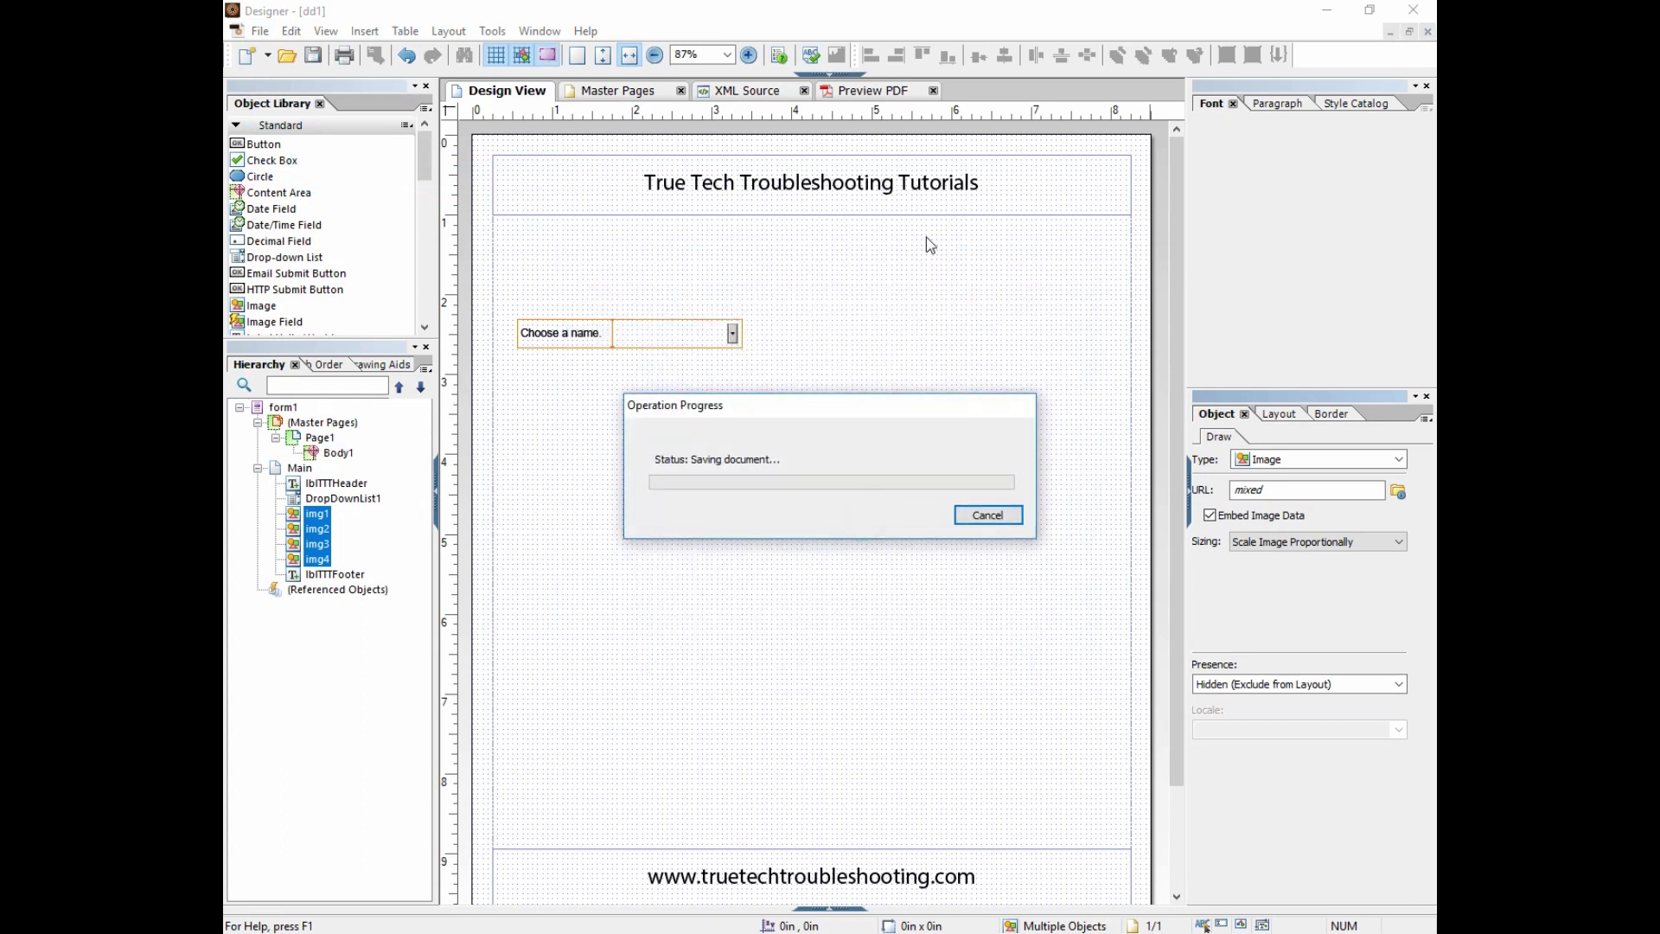
- In Preview PDF, pick Boys, Sam, Luke, DJ, Boys and Luke, confirming only the matching photo shows
{"action": "left_click", "coordinate": [873, 91]}
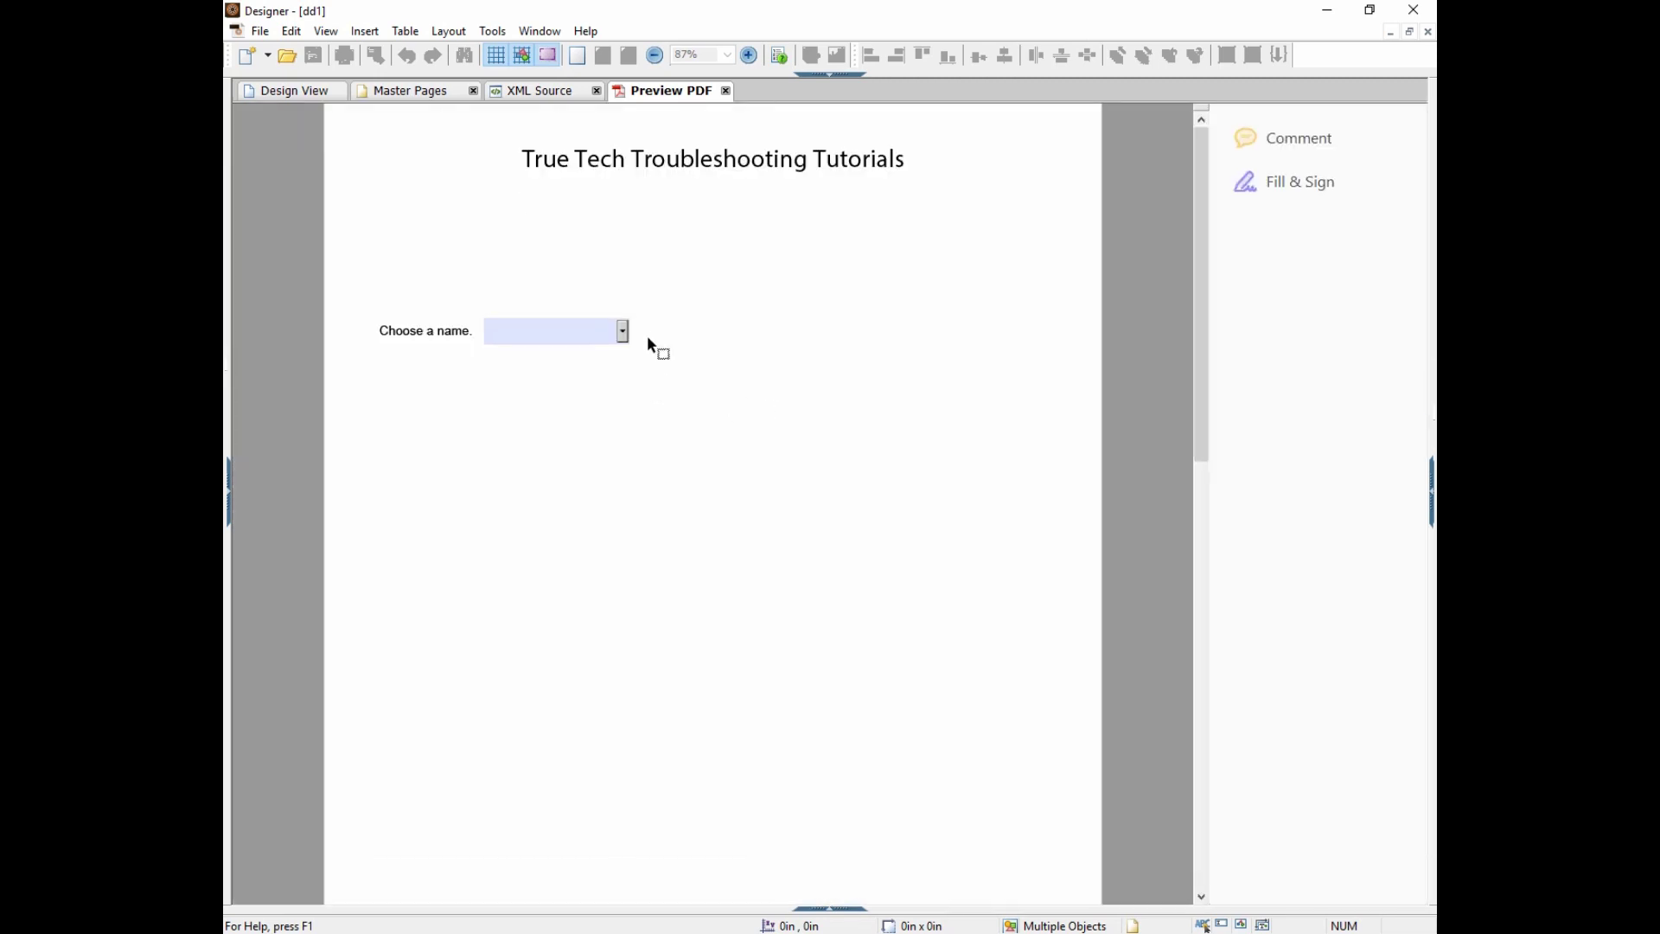
{"action": "left_click", "coordinate": [623, 332]}
{"action": "left_click", "coordinate": [508, 397]}
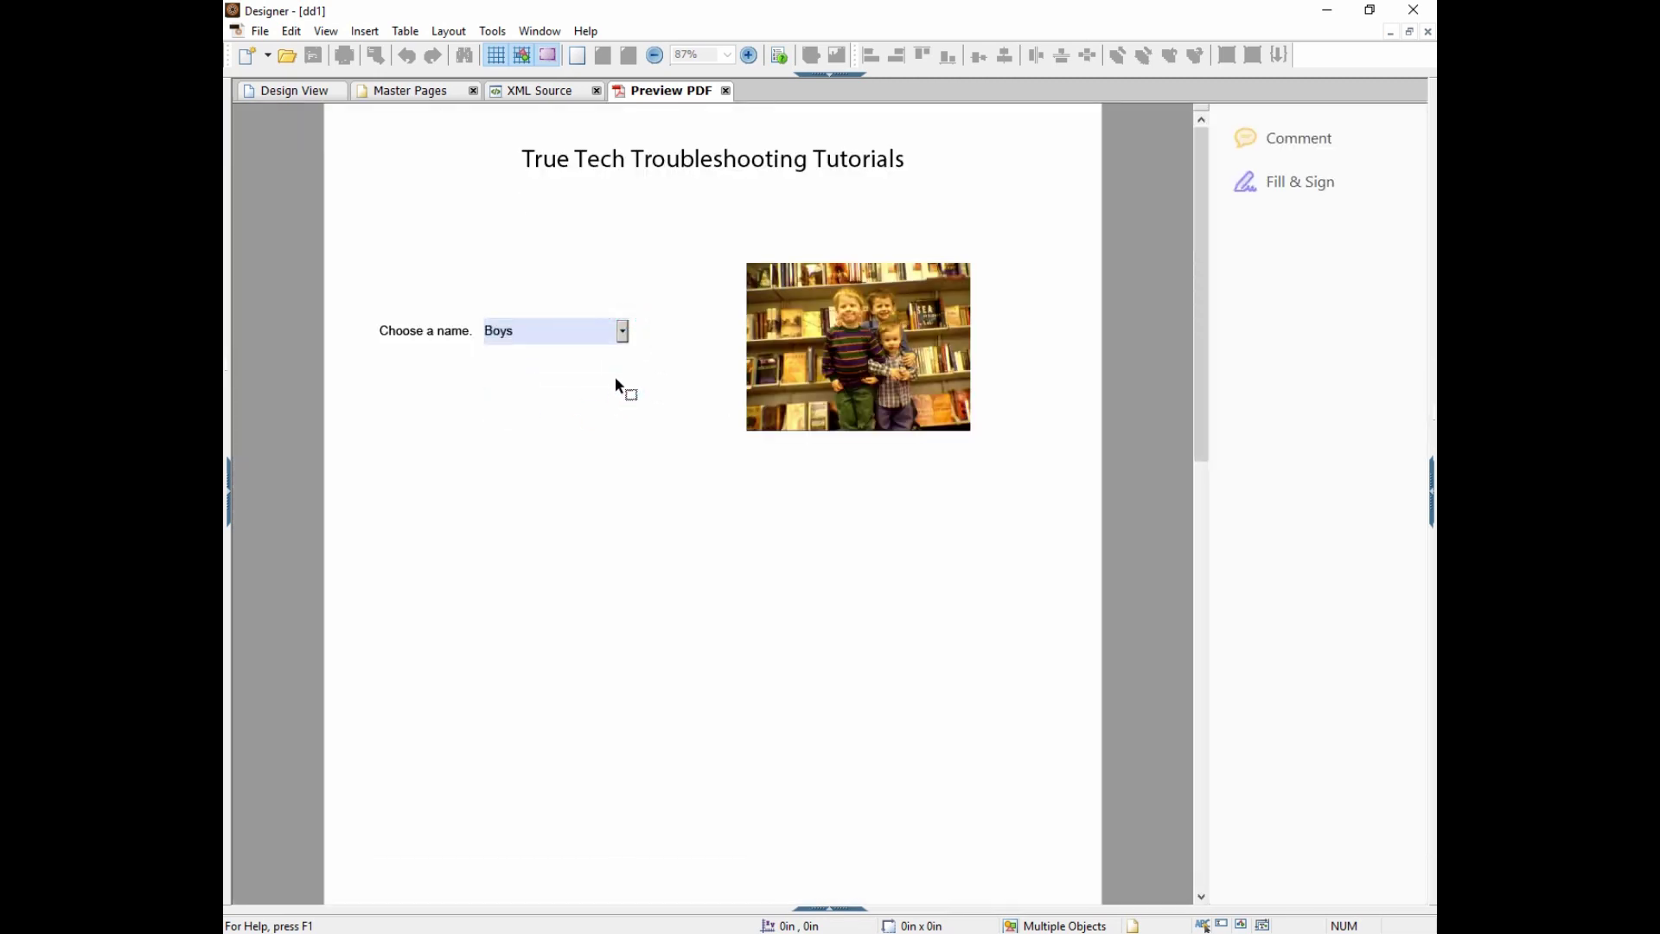
{"action": "left_click", "coordinate": [622, 332]}
{"action": "left_click", "coordinate": [520, 365]}
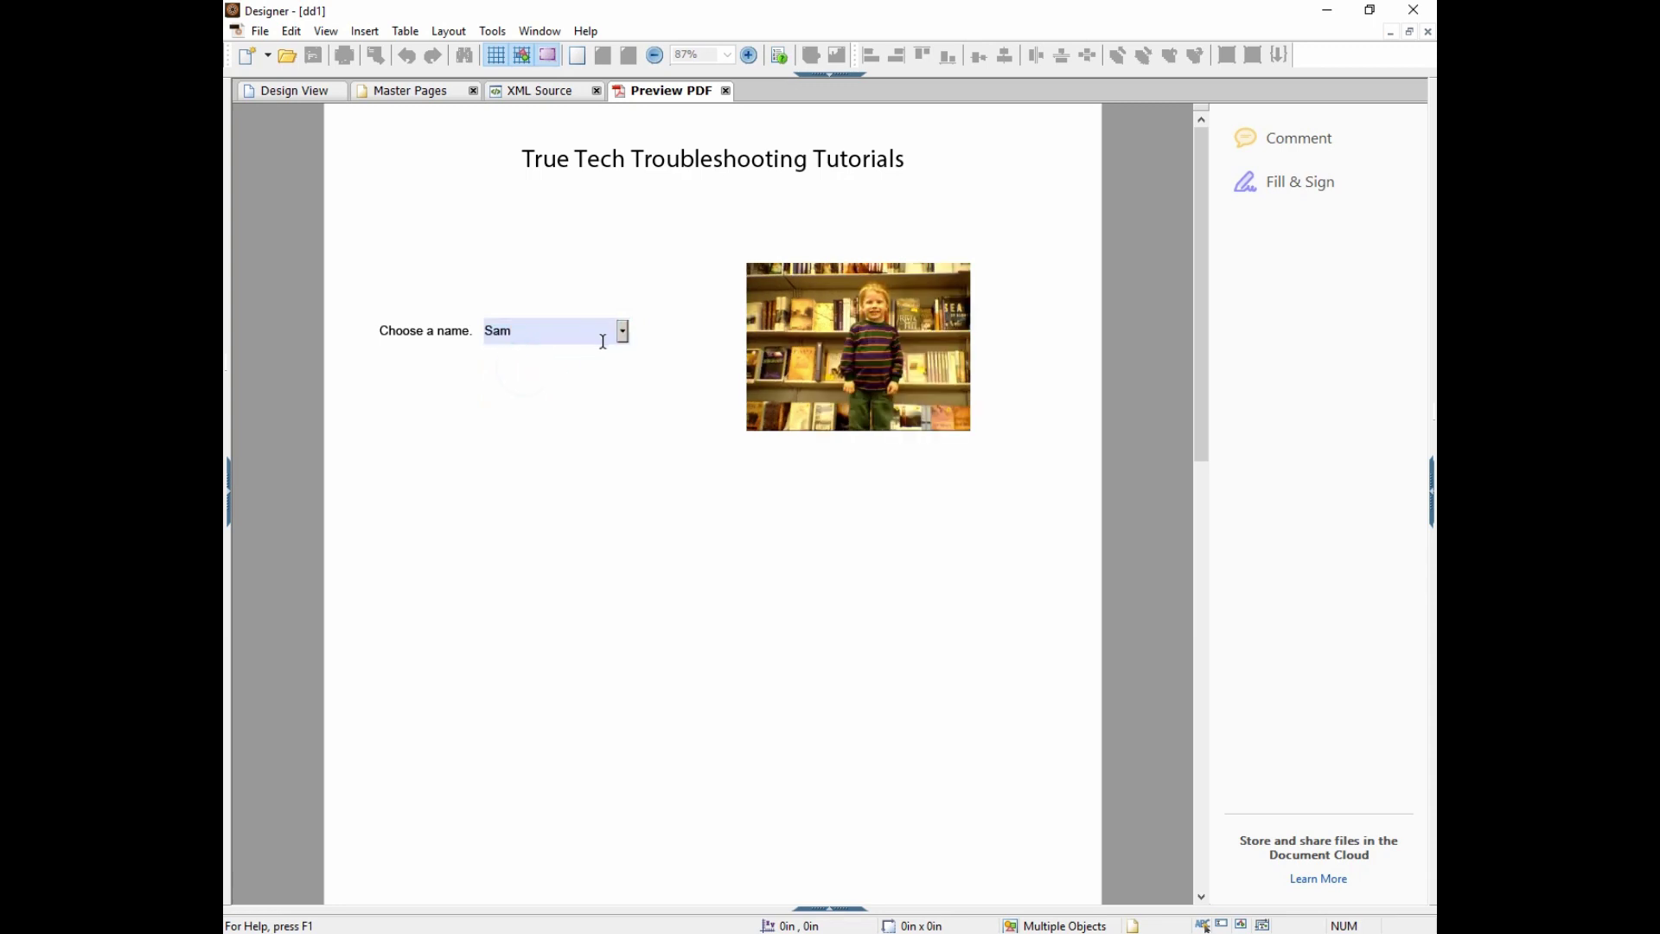
{"action": "left_click", "coordinate": [622, 329]}
{"action": "left_click", "coordinate": [553, 350]}
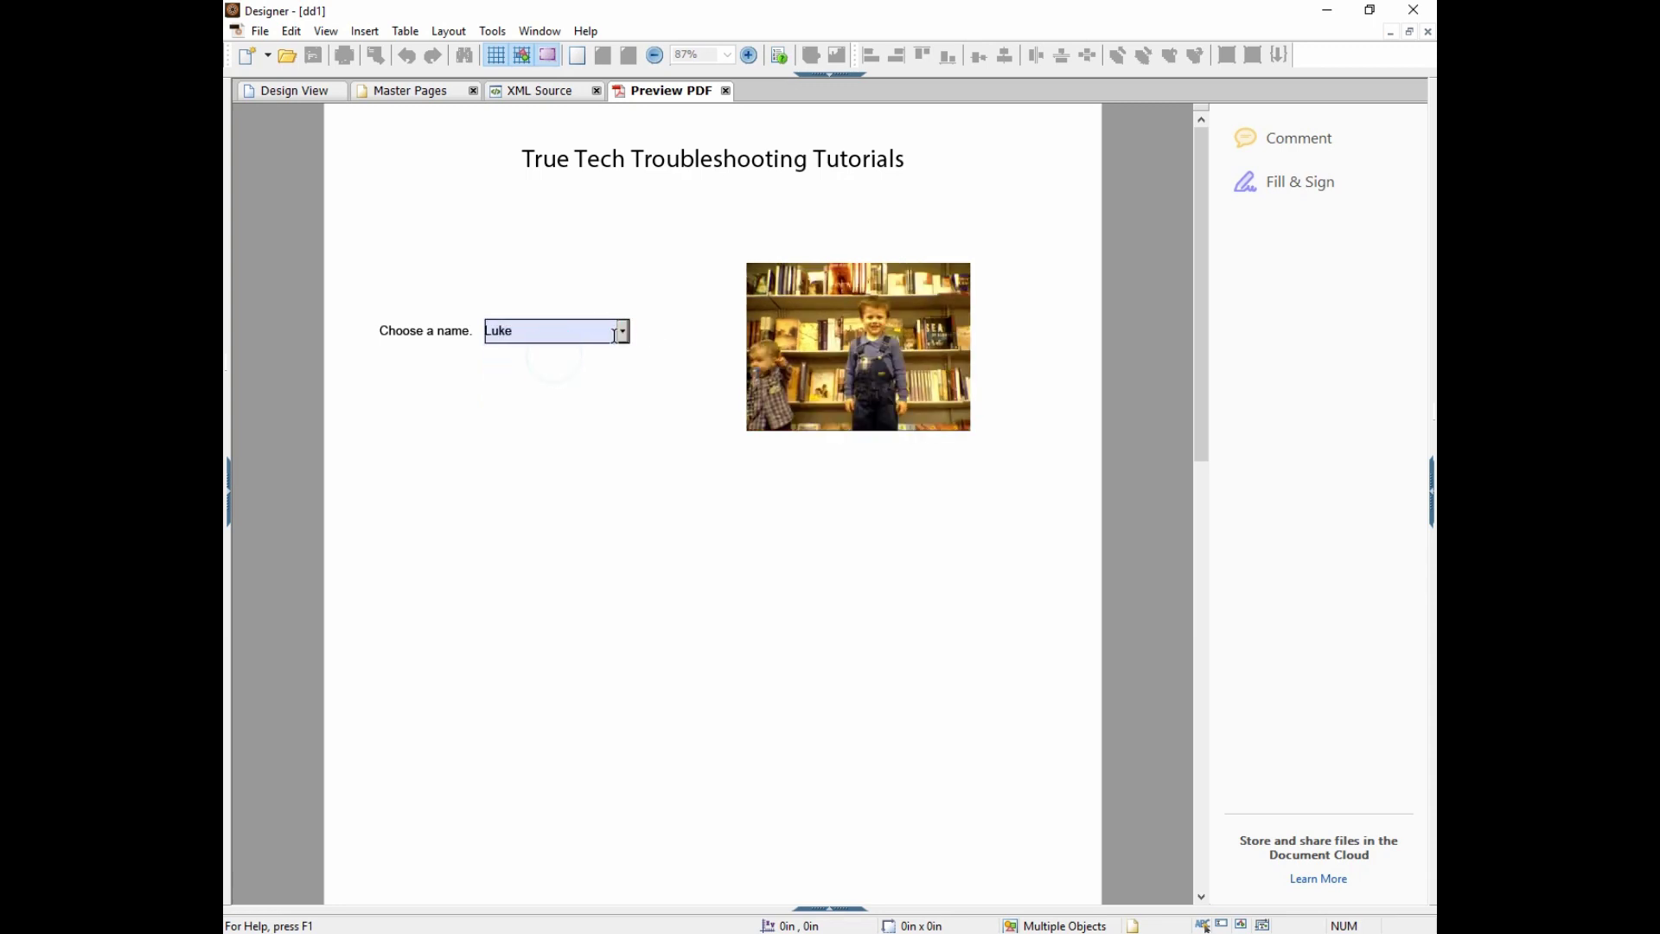
{"action": "left_click", "coordinate": [623, 332]}
{"action": "left_click", "coordinate": [569, 382]}
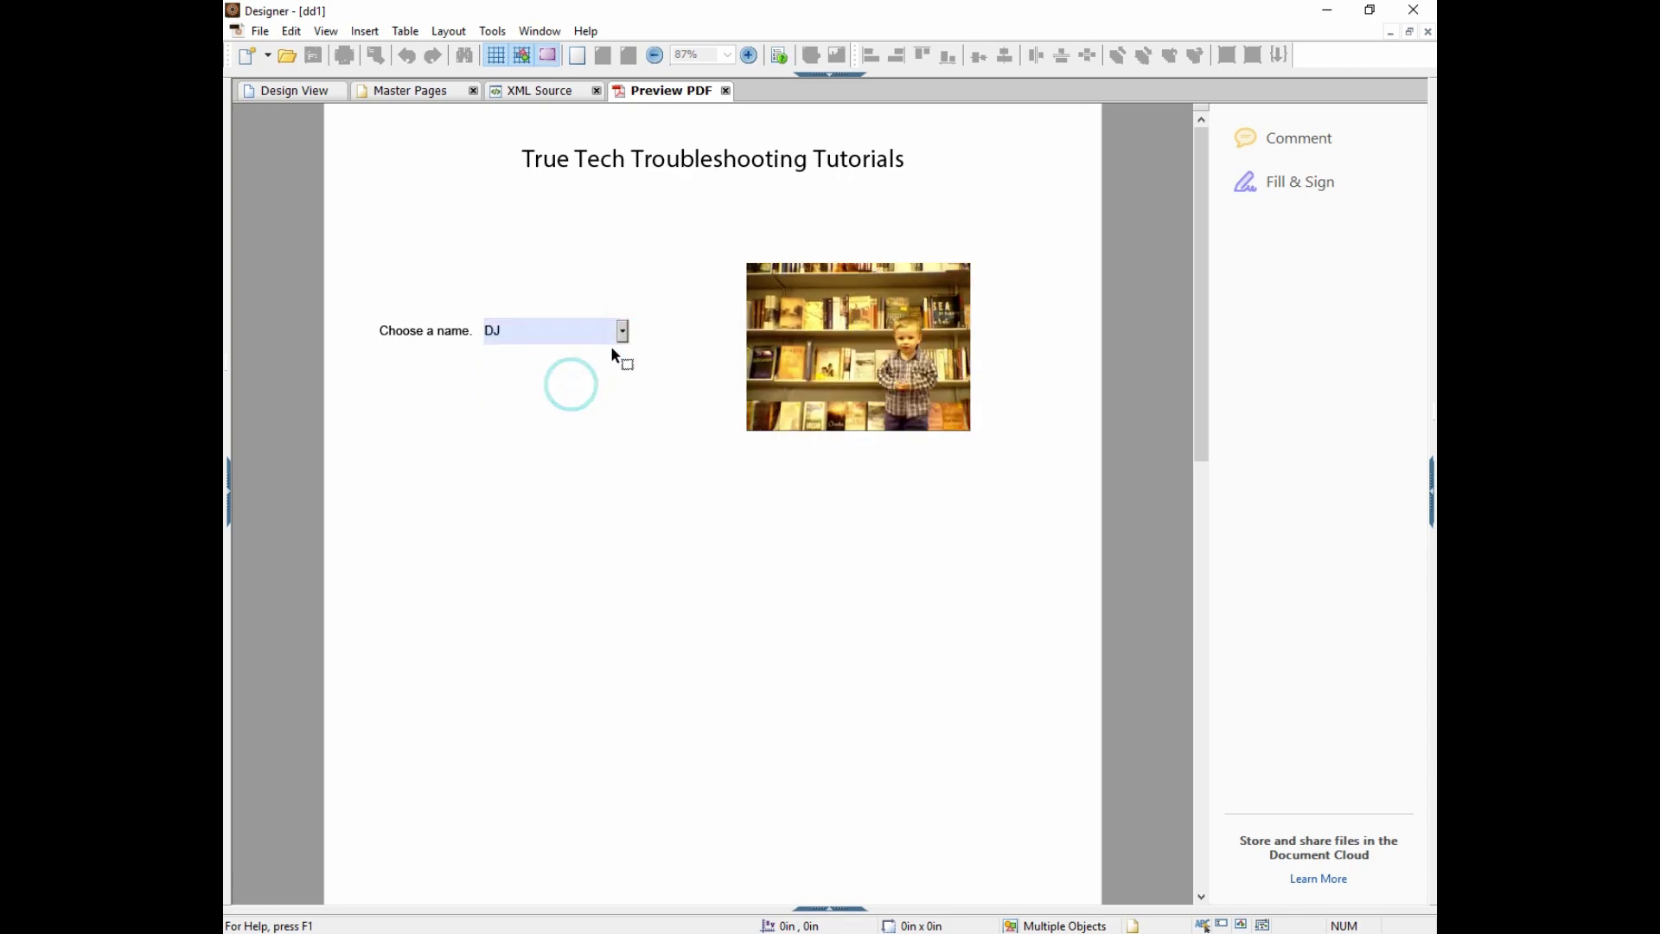
{"action": "left_click", "coordinate": [622, 332]}
{"action": "left_click", "coordinate": [572, 397]}
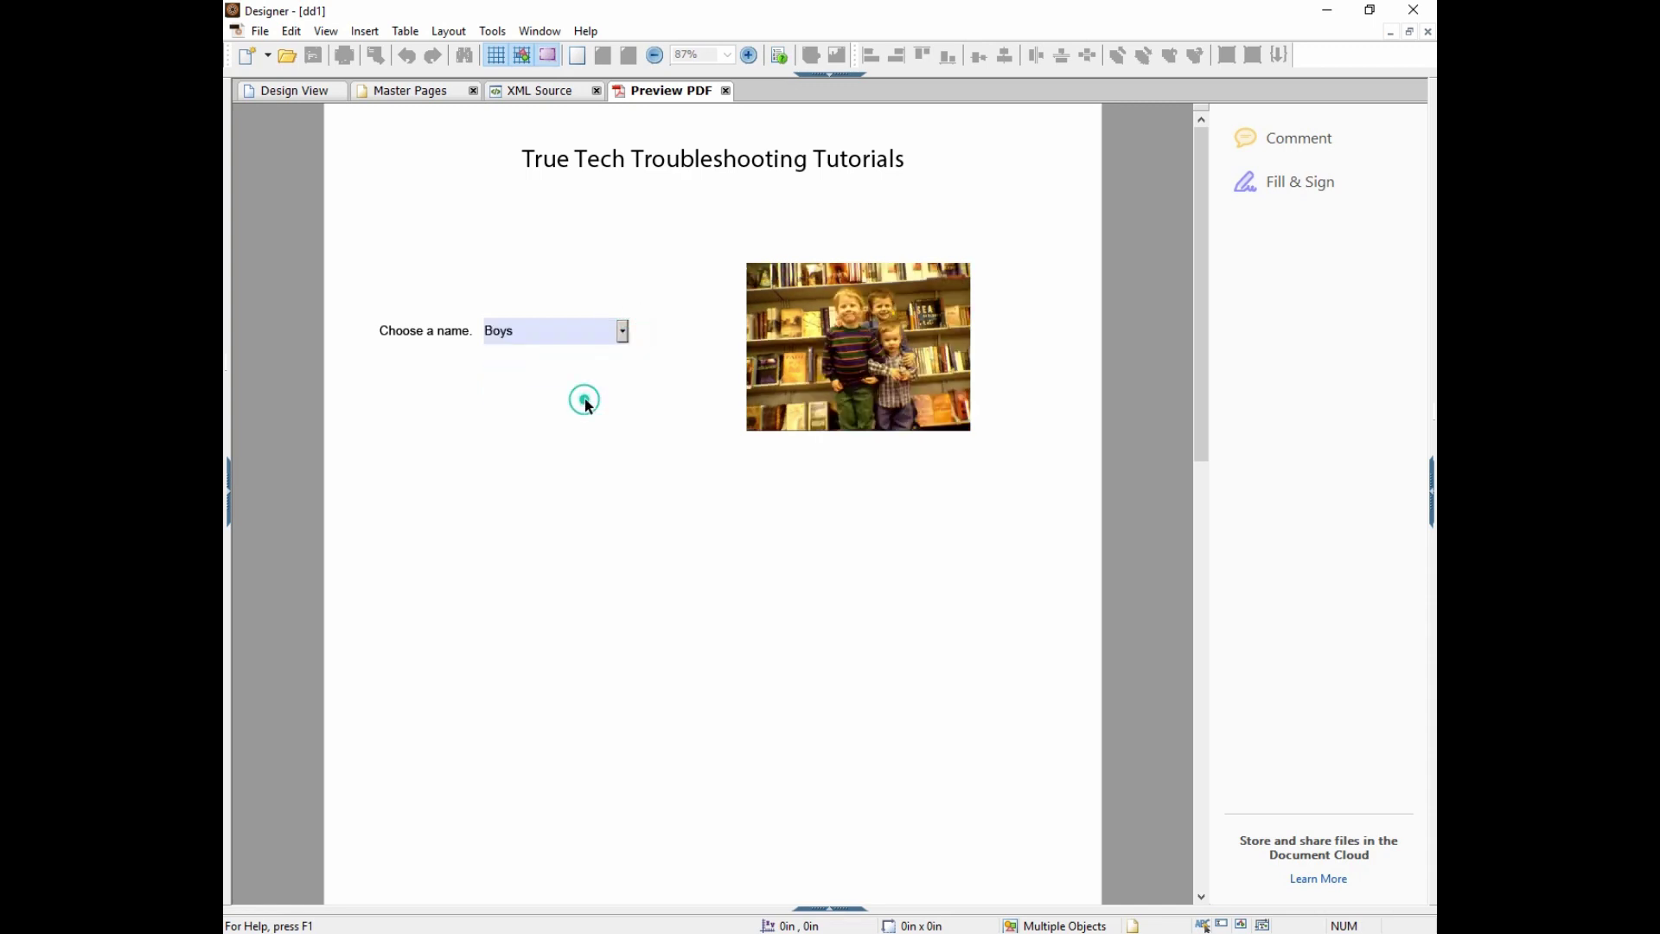
{"action": "left_click", "coordinate": [623, 332]}
{"action": "left_click", "coordinate": [598, 351]}
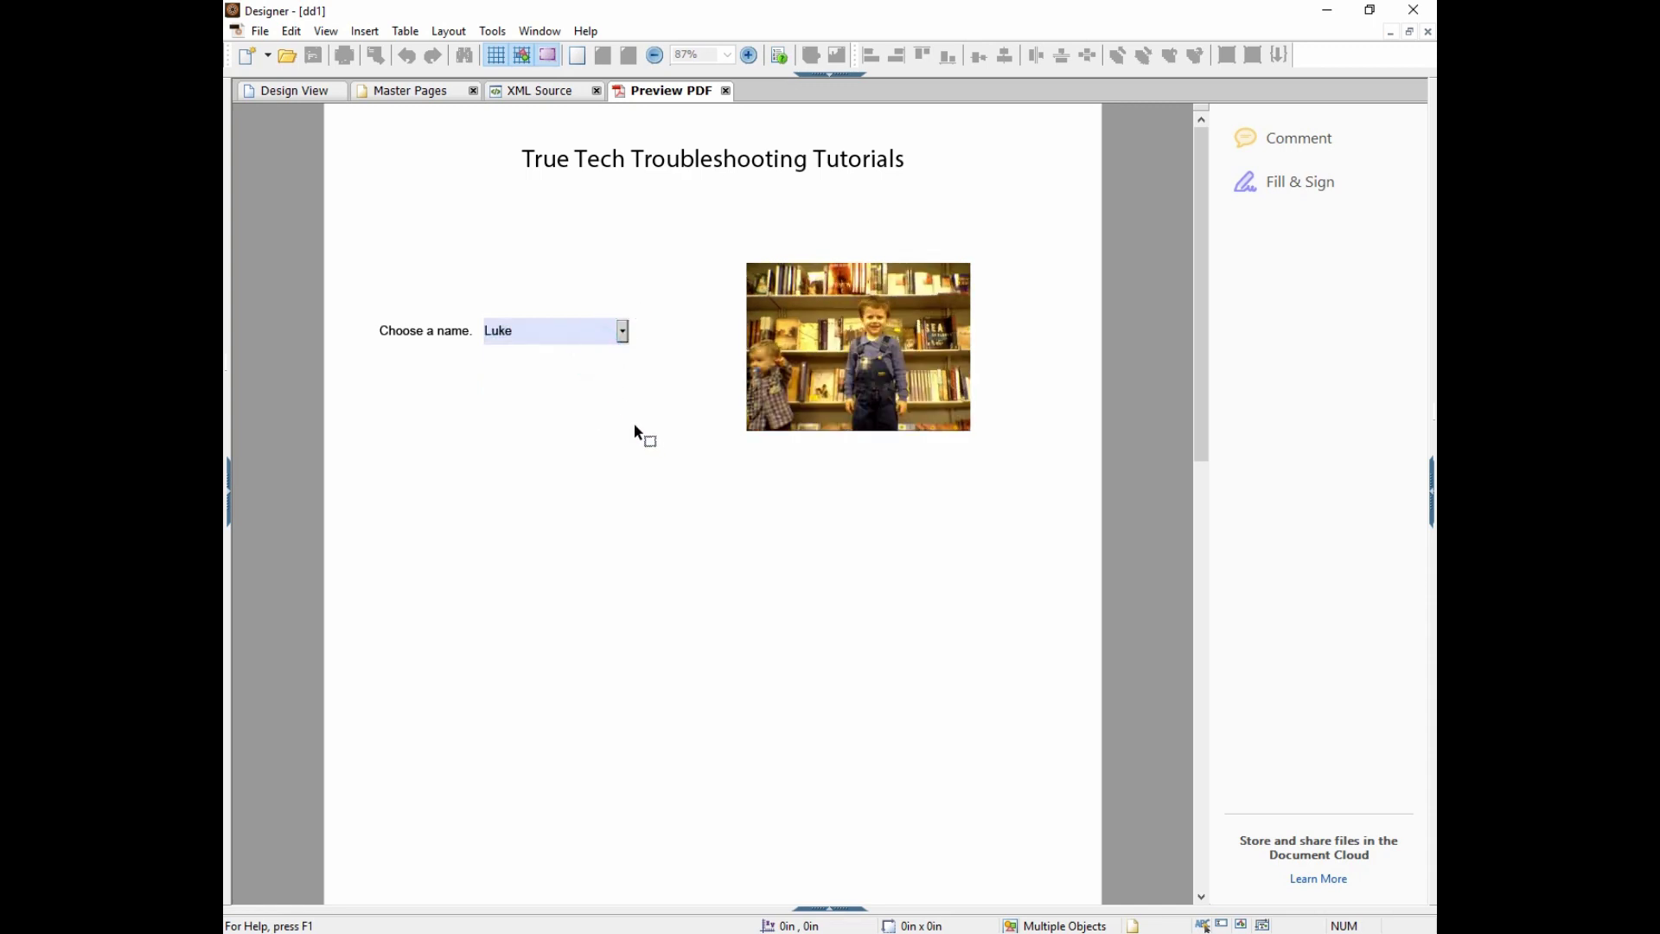
- In Design View, drag the lblTTTFooter website footer up to 0.25in, 8.5in
{"action": "left_click", "coordinate": [290, 91]}
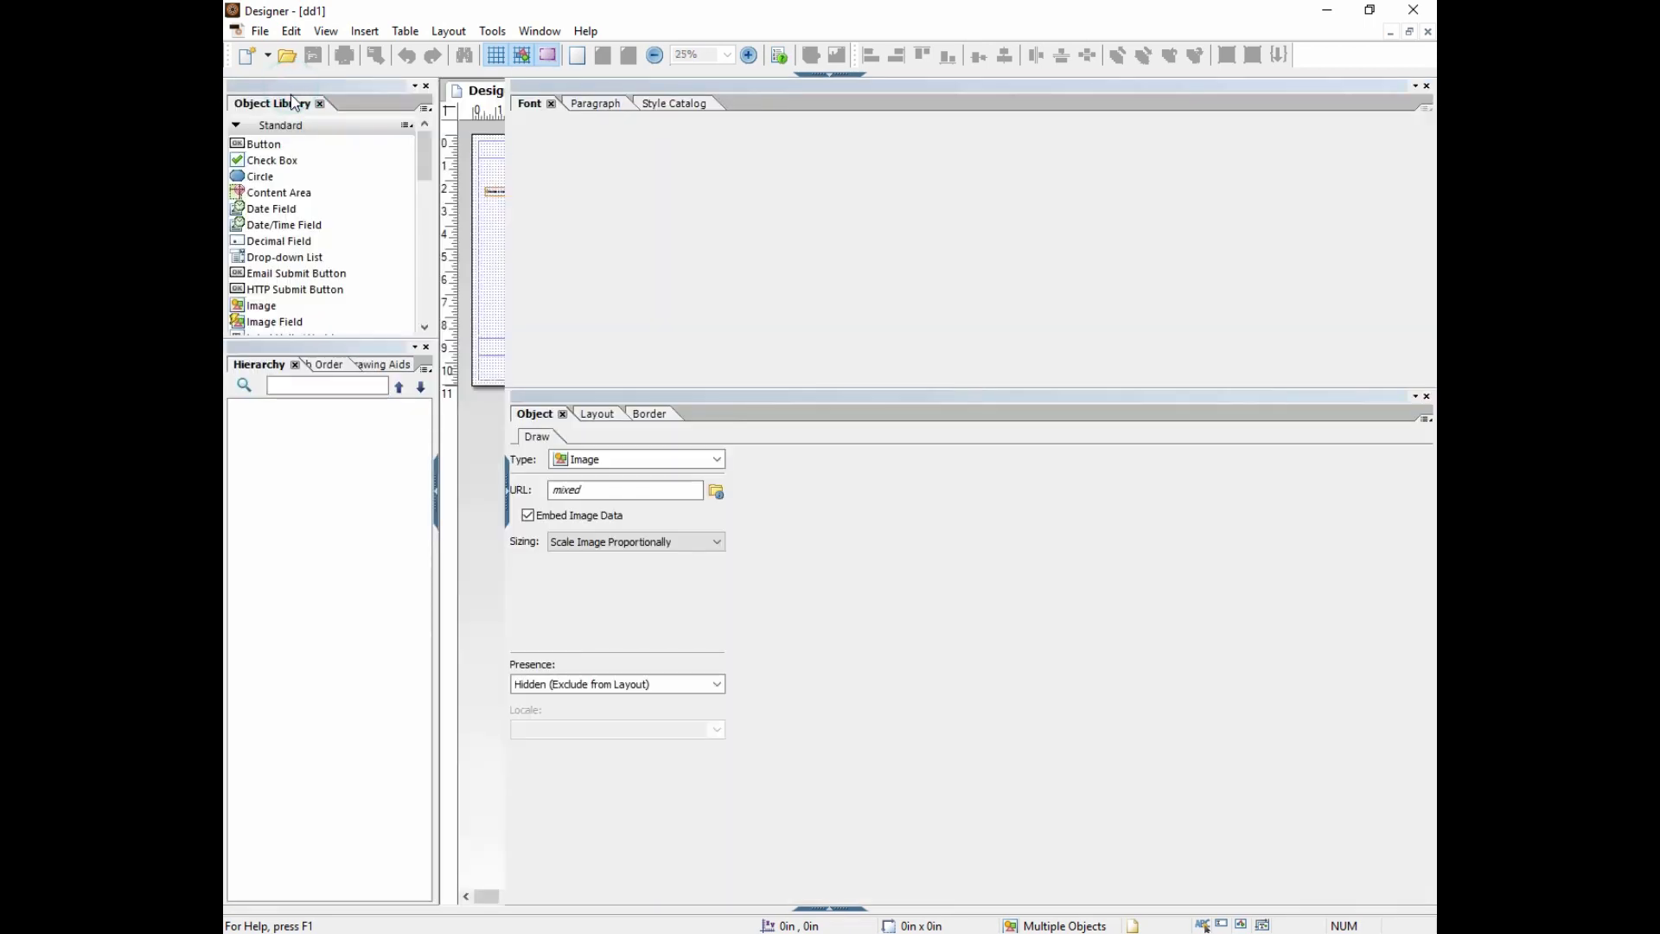
{"action": "left_click", "coordinate": [678, 278]}
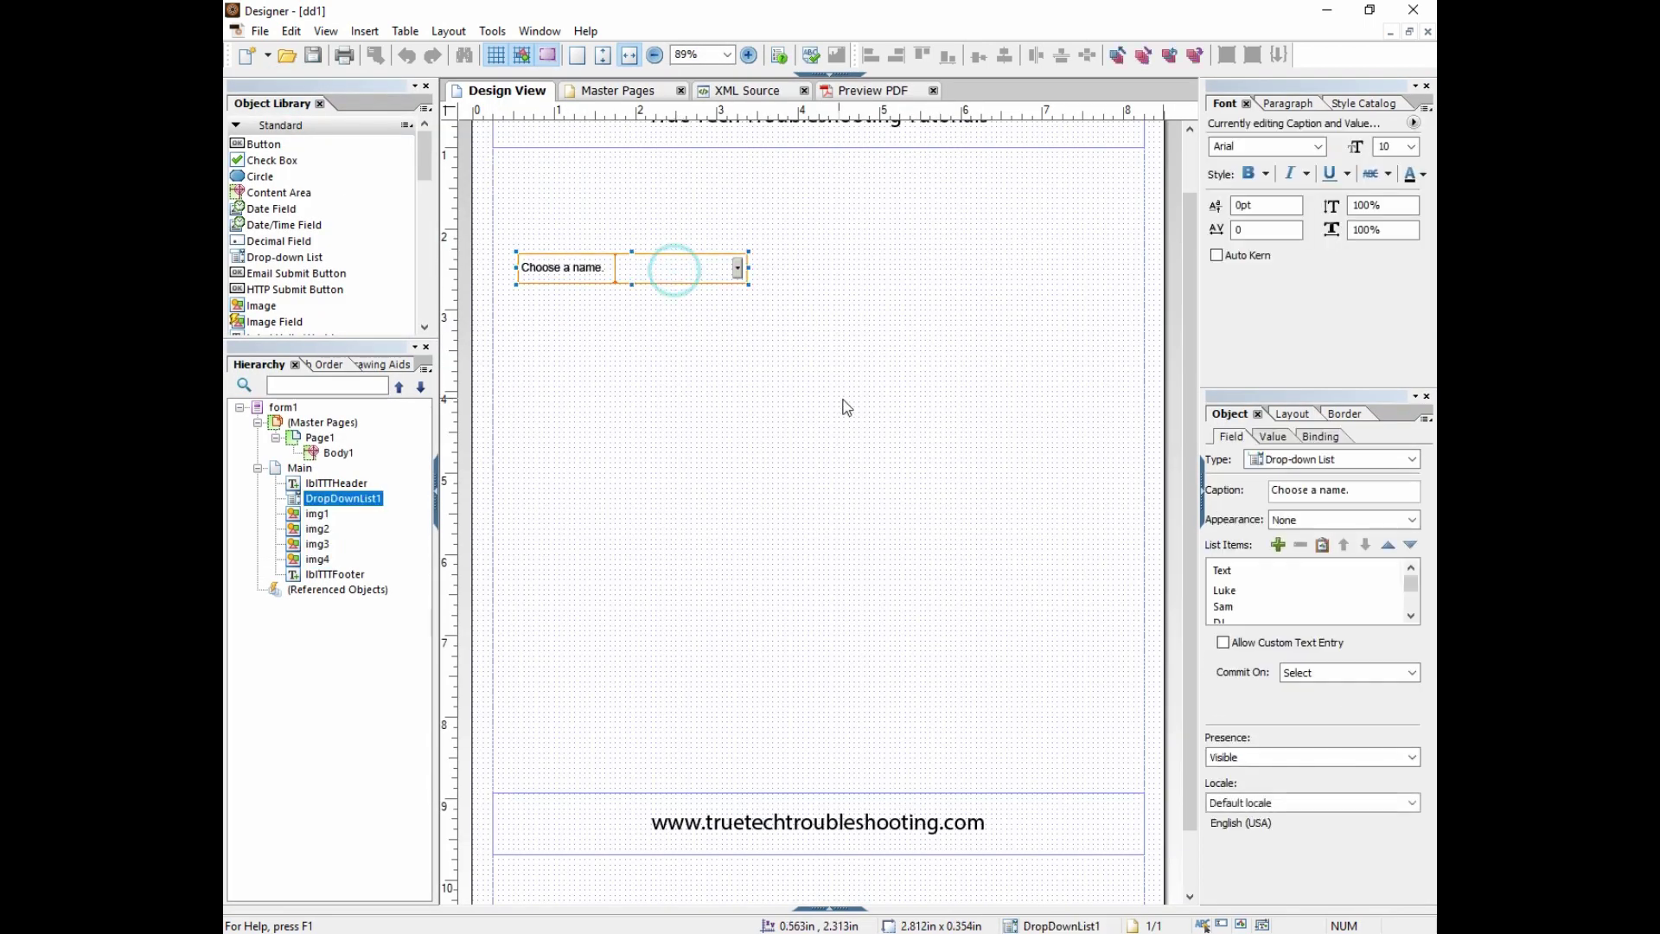
{"action": "scroll", "coordinate": [844, 399], "scroll_direction": "up", "scroll_amount": 1}
{"action": "left_click_drag", "start_coordinate": [831, 899], "coordinate": [830, 843]}
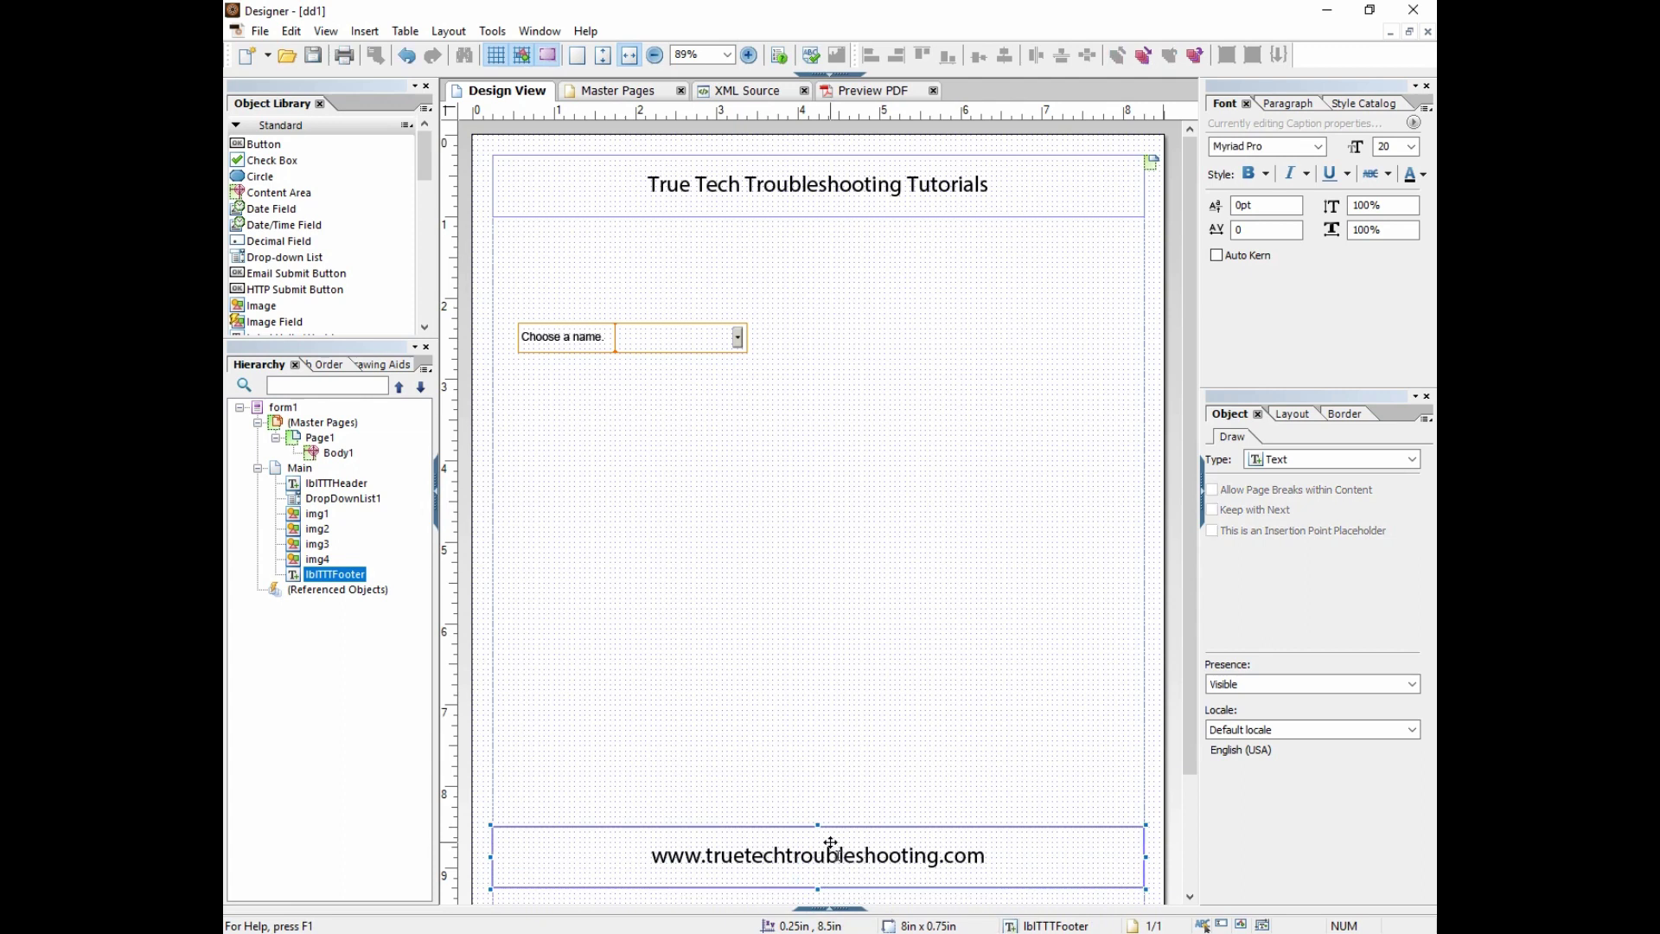
{"action": "left_click_drag", "start_coordinate": [830, 843], "coordinate": [830, 844]}
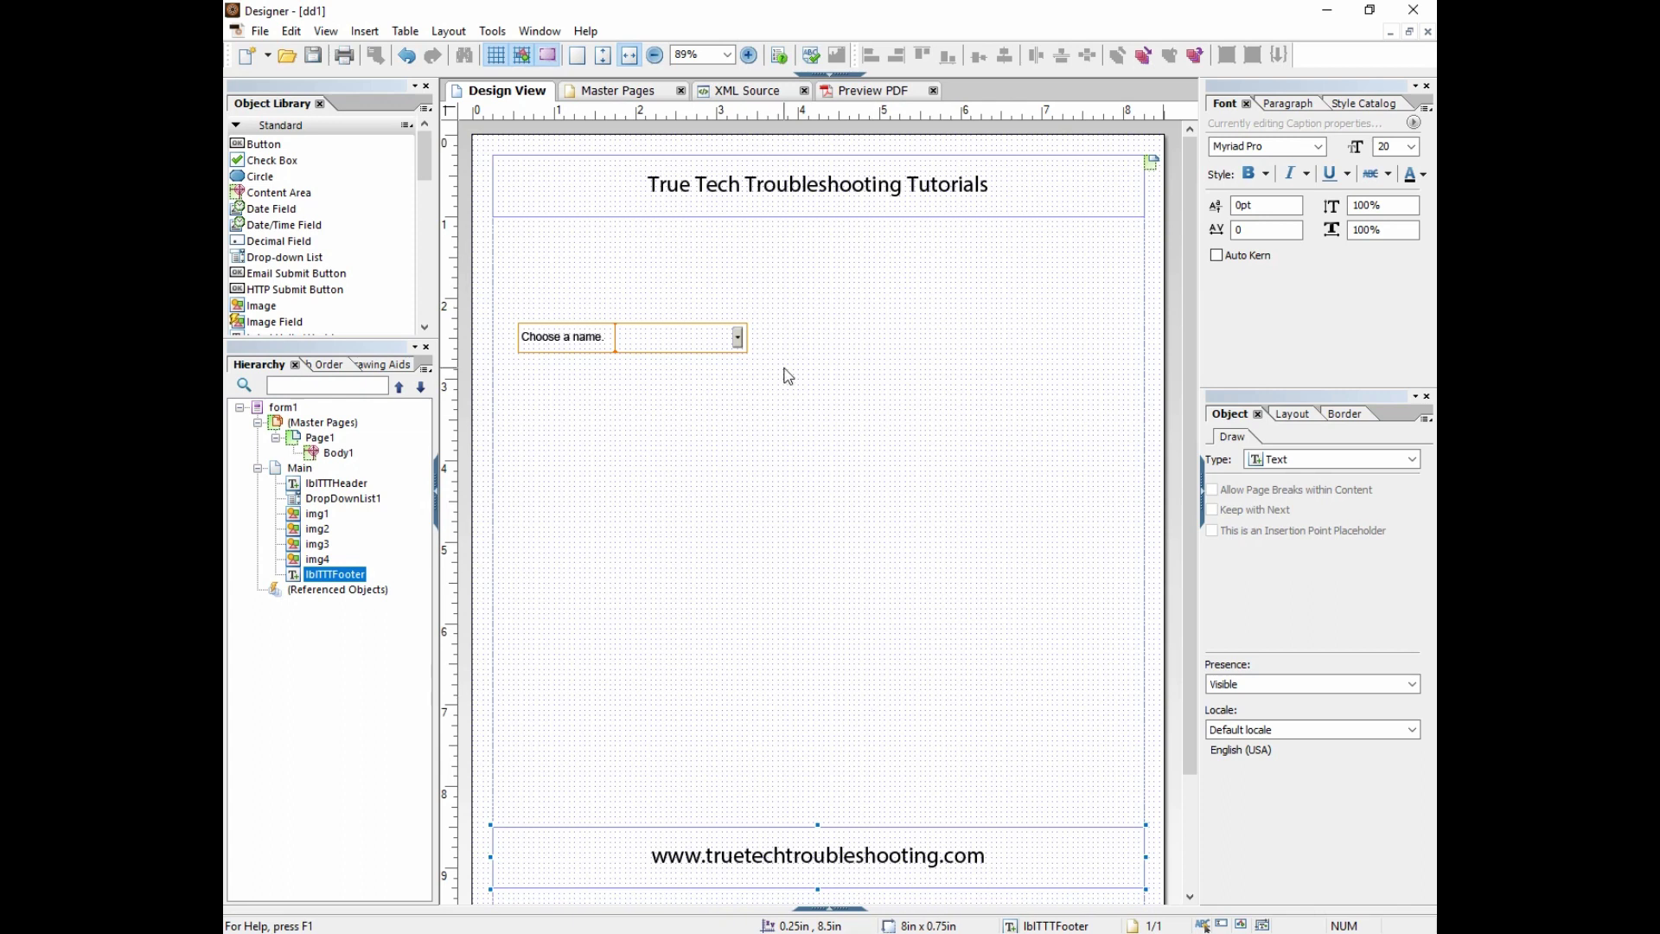
{"action": "left_click", "coordinate": [688, 339]}
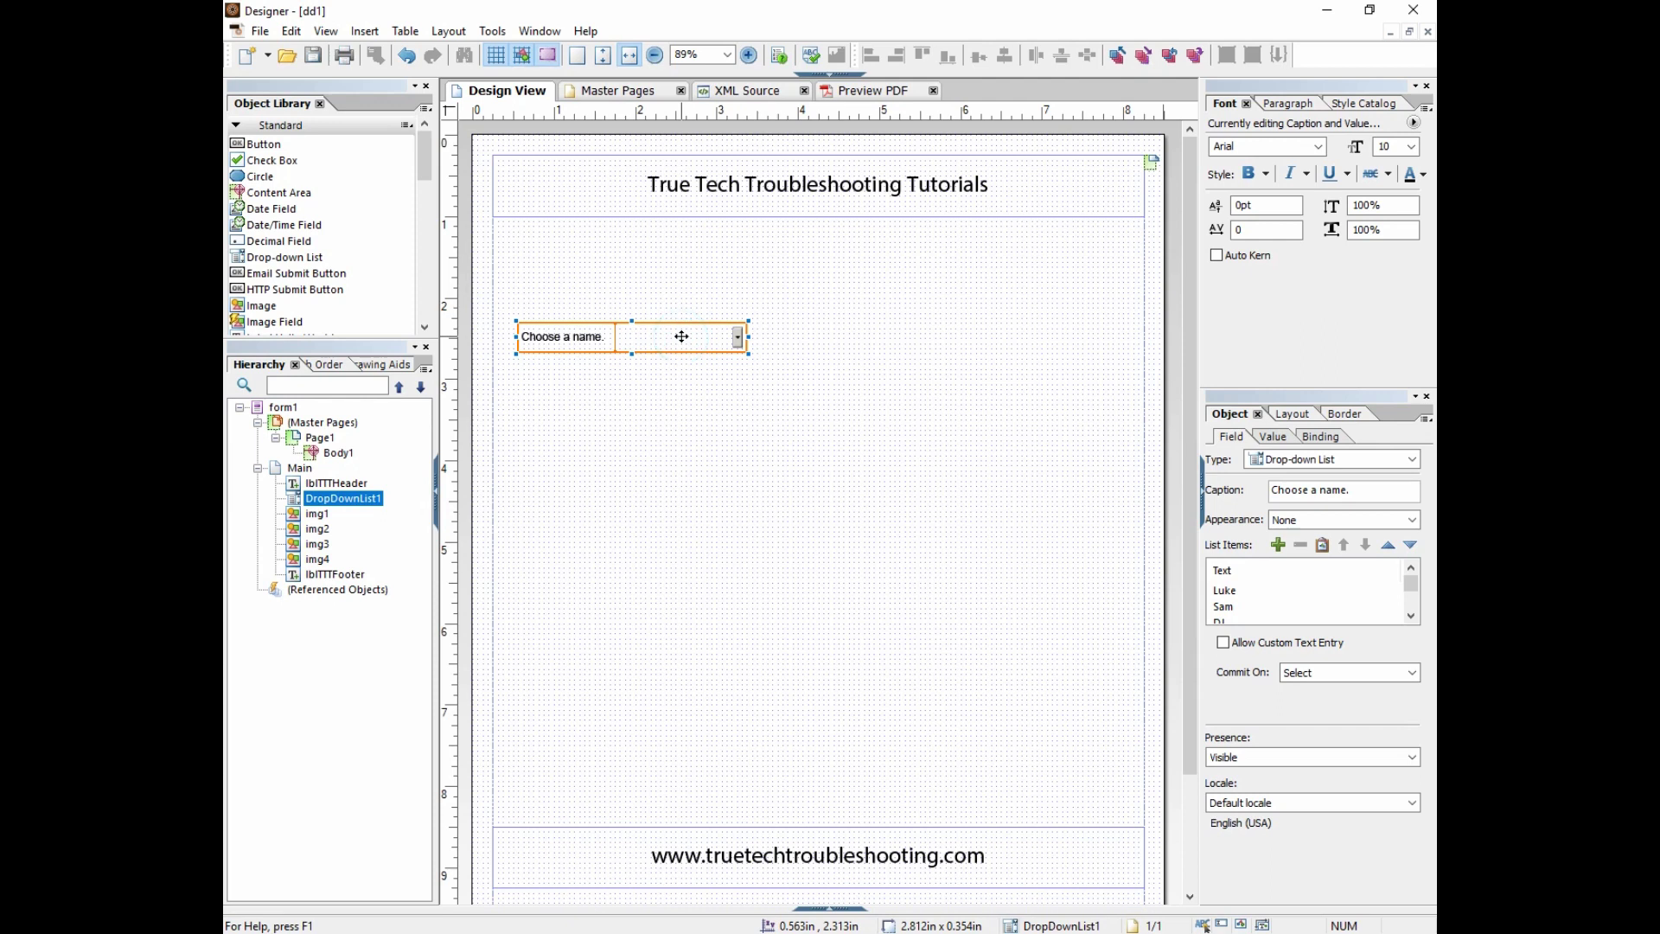